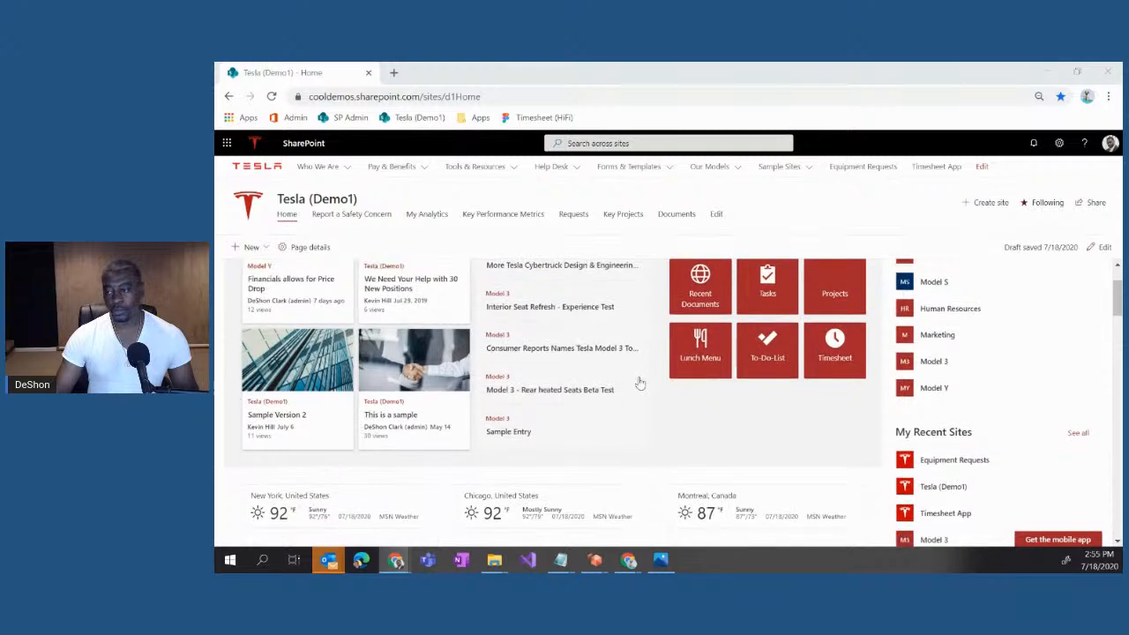
Put the Tesla (Demo1) home page into edit mode and open the settings of the Featured News web part.
scroll(650, 386, "up", 4)
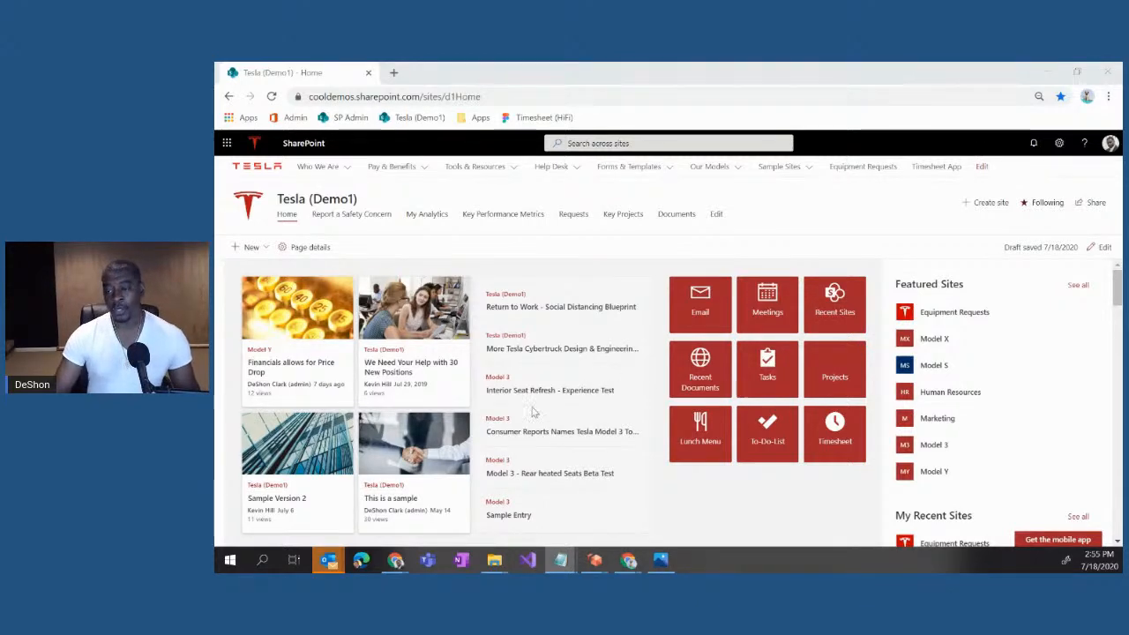
scroll(529, 388, "down", 1)
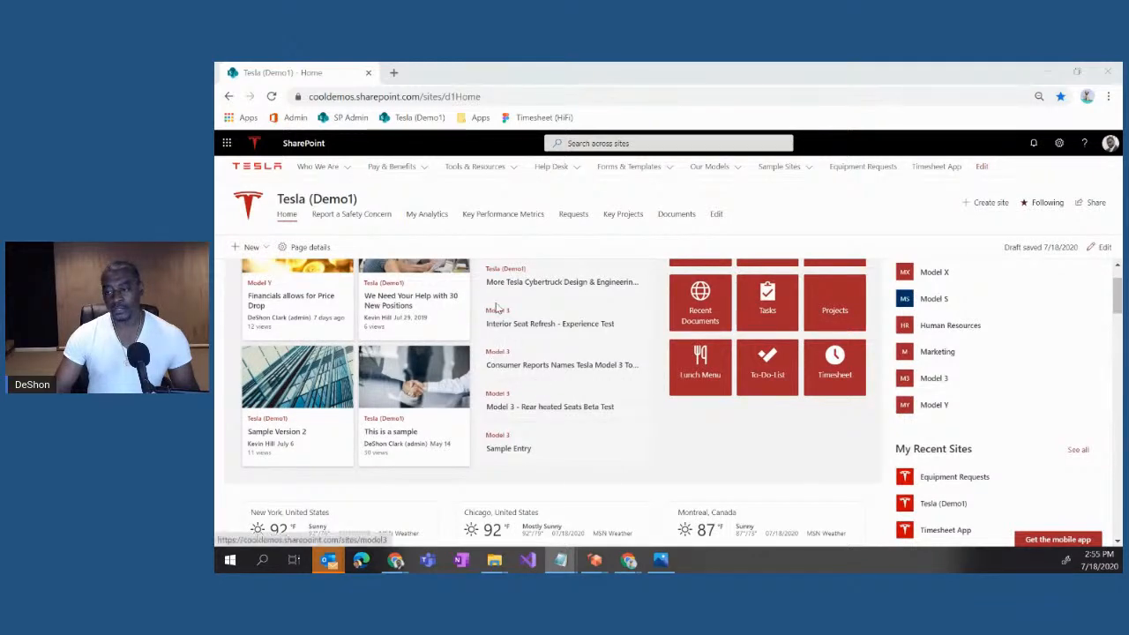
scroll(547, 360, "down", 5)
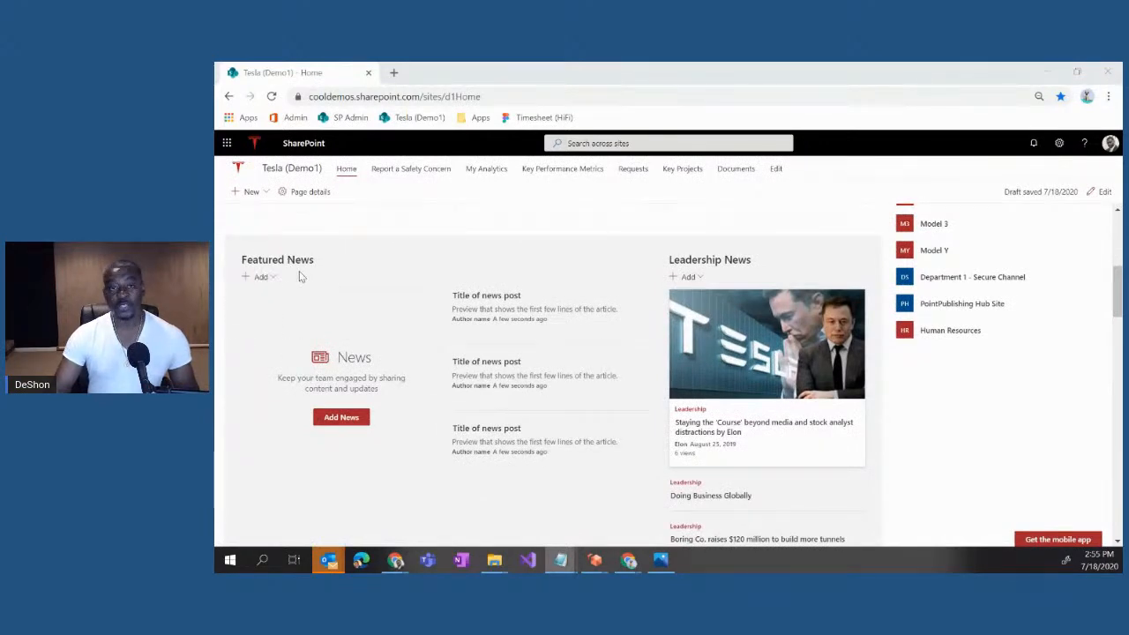
left_click(1103, 193)
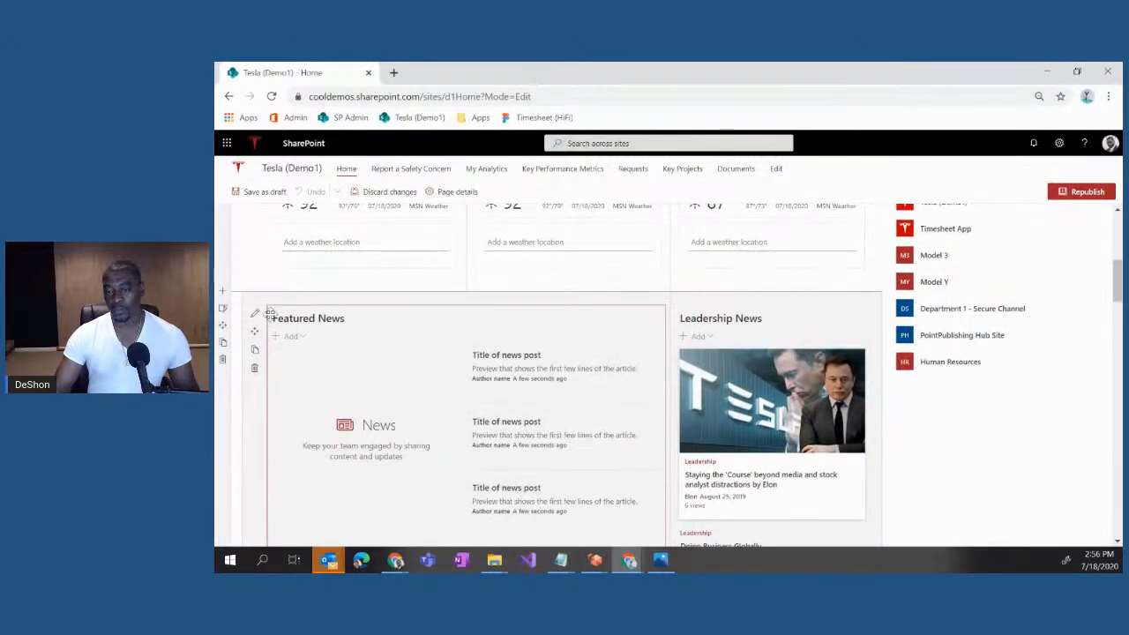
left_click(254, 314)
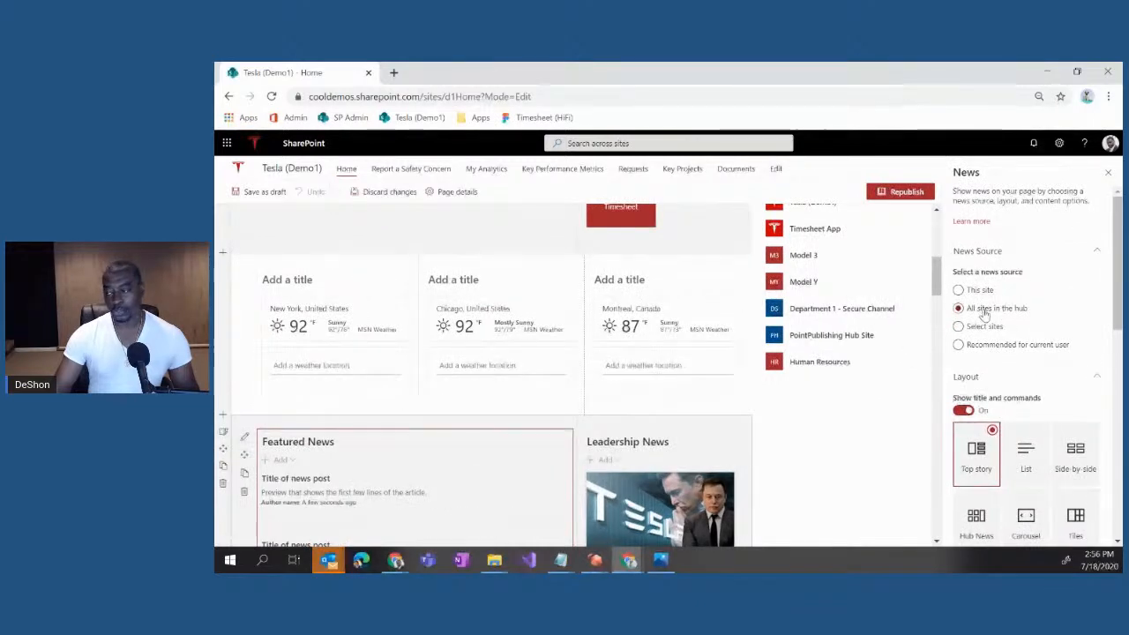
Filter the Featured News web part by the managed property IsFeatured, with the condition Equals and the value True.
scroll(1023, 326, "down", 3)
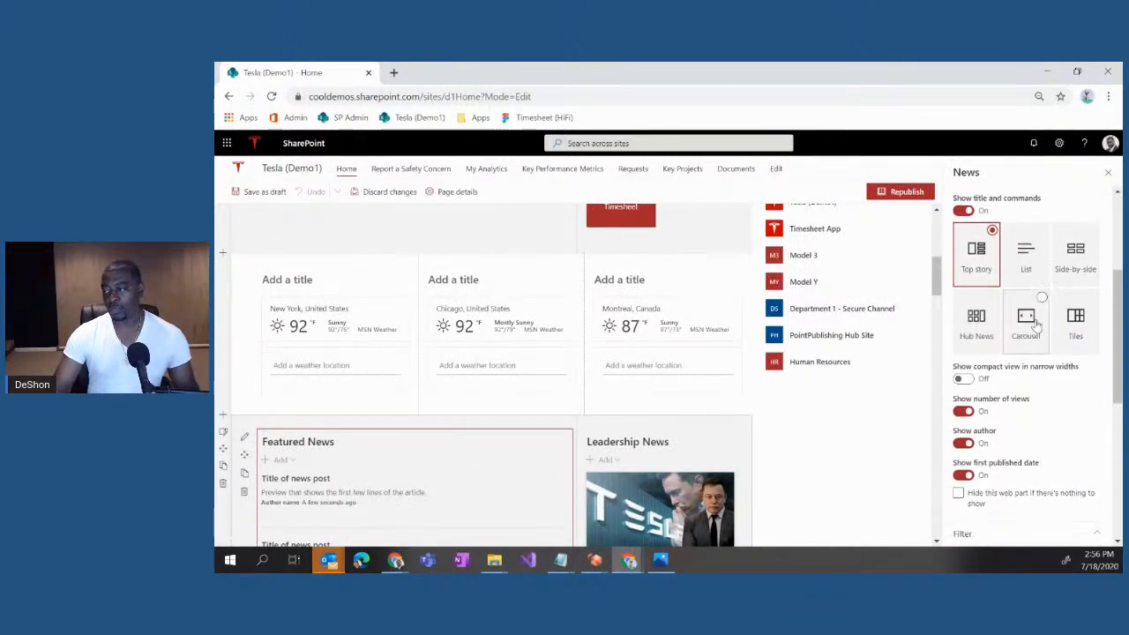
scroll(1034, 326, "down", 3)
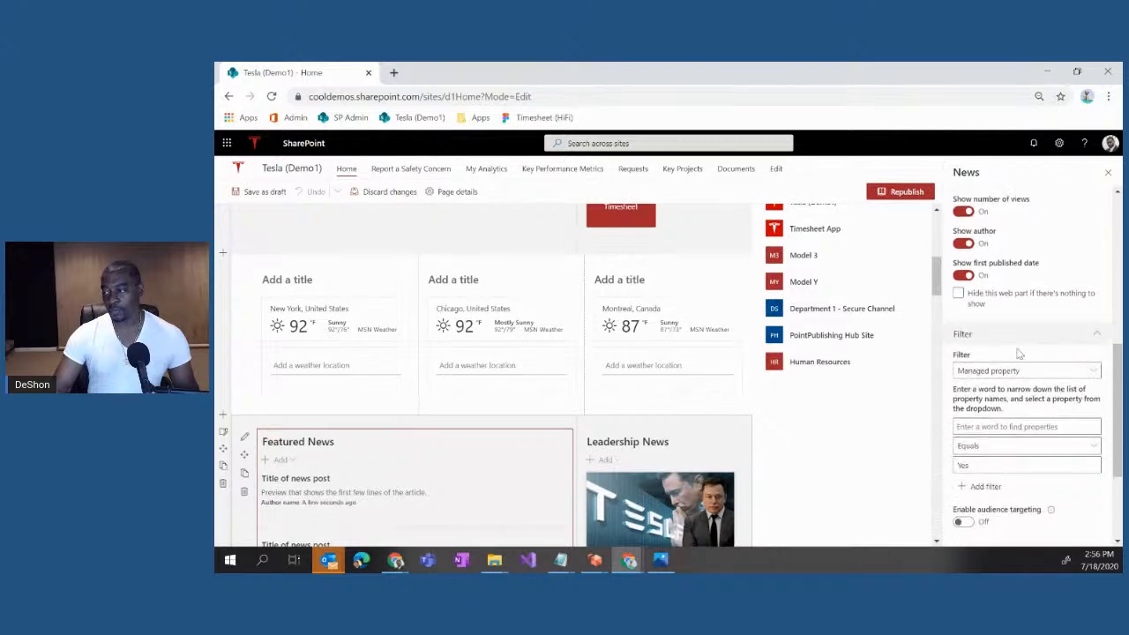
left_click(1015, 375)
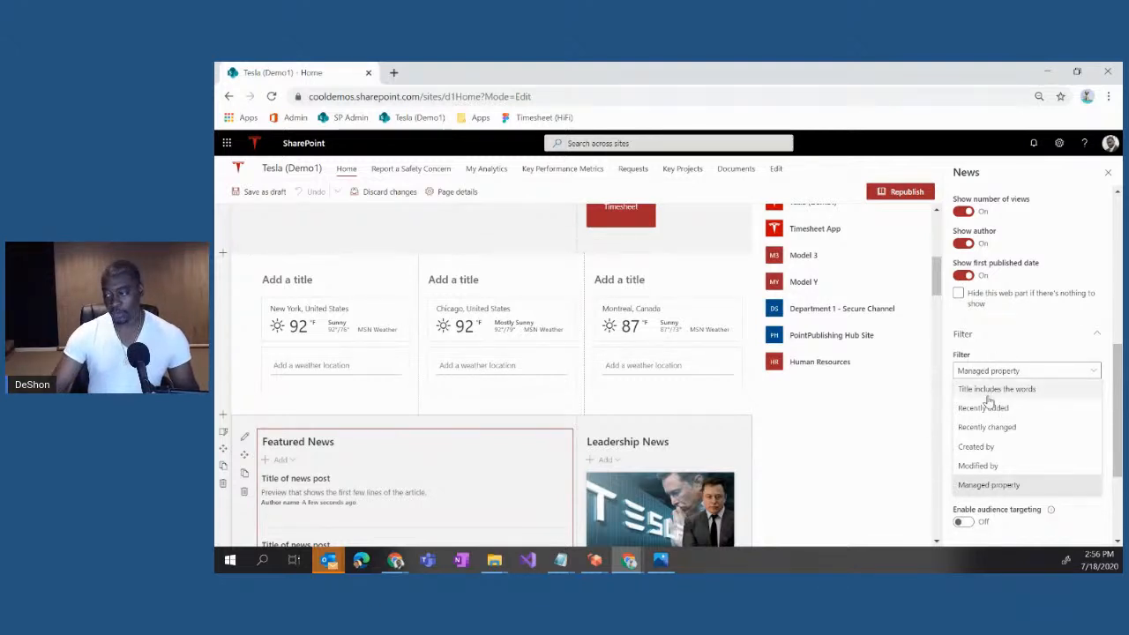
left_click(992, 486)
left_click(994, 427)
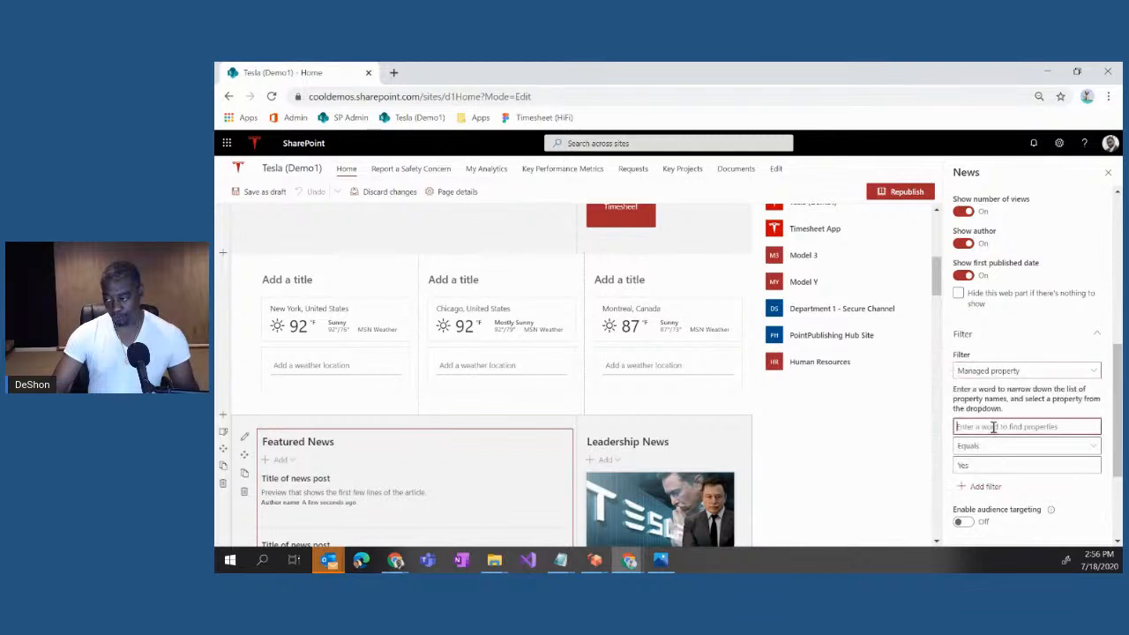
type("isFea")
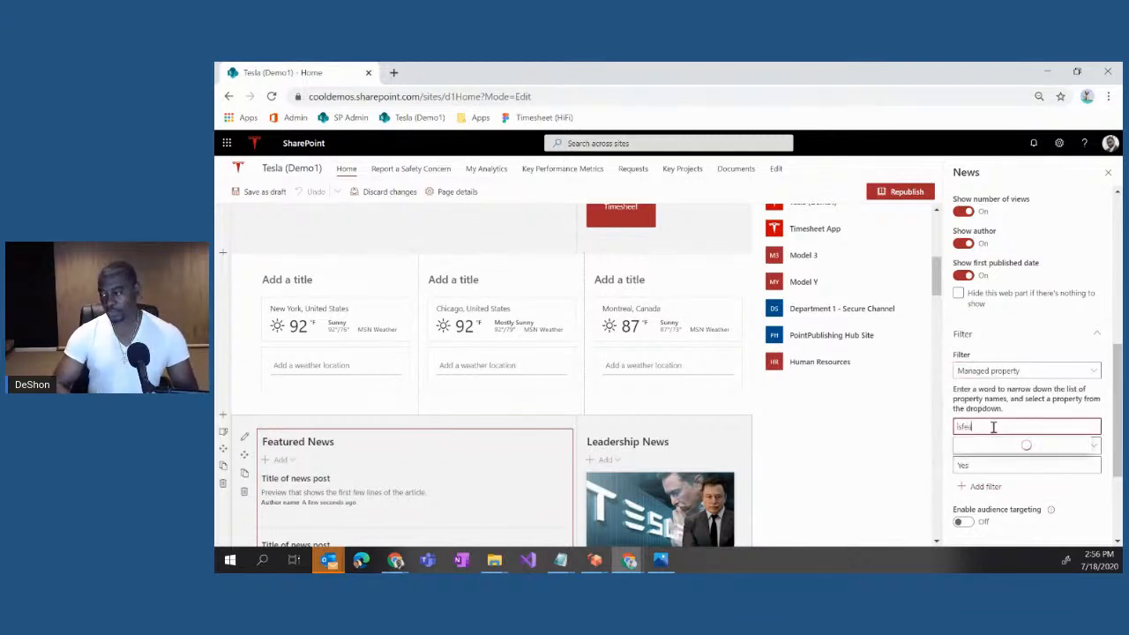
type("tured")
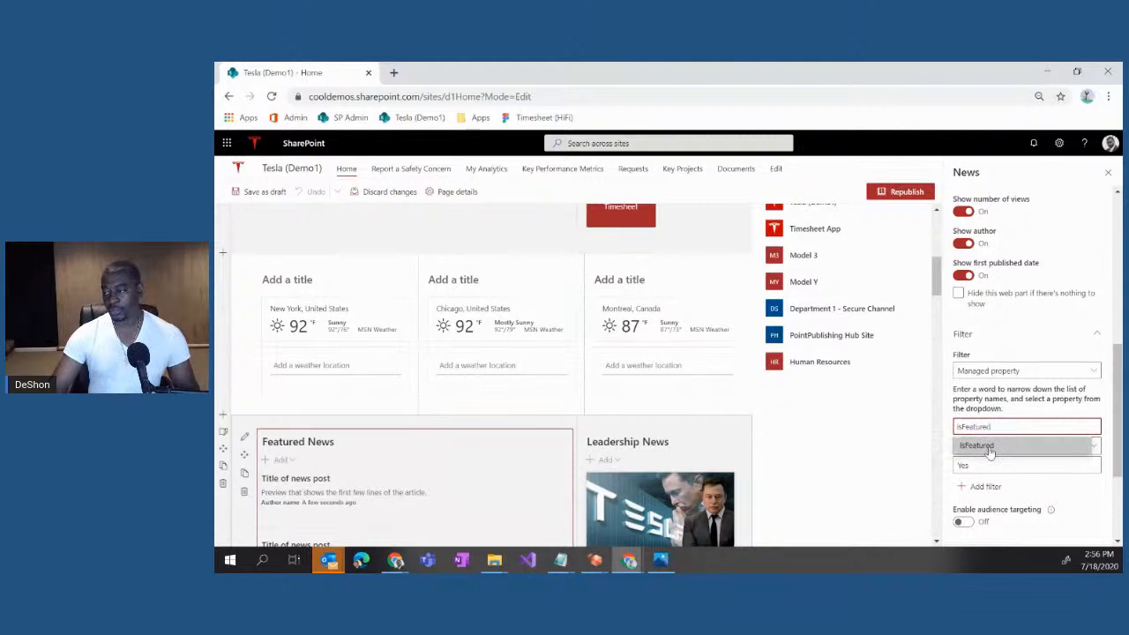
left_click(990, 448)
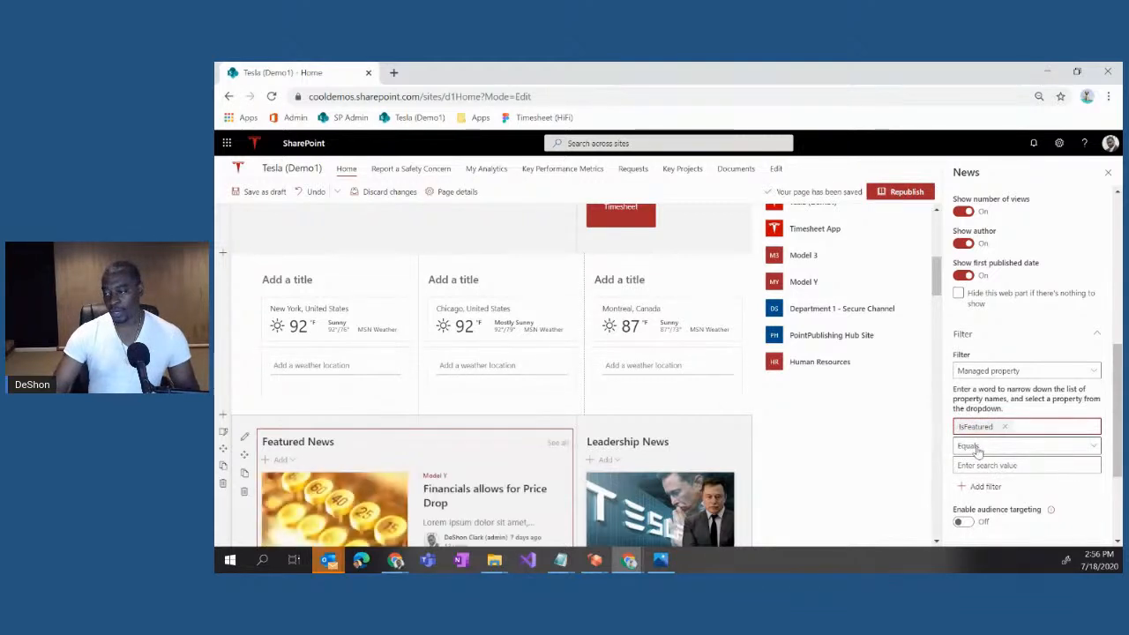
scroll(993, 454, "down", 1)
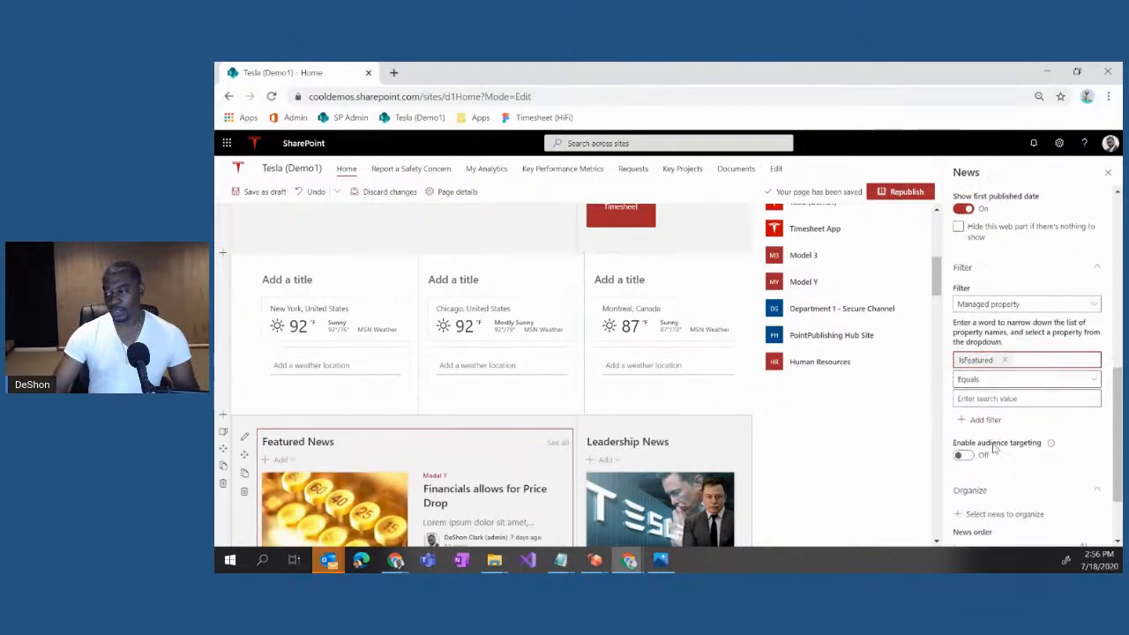
left_click(986, 399)
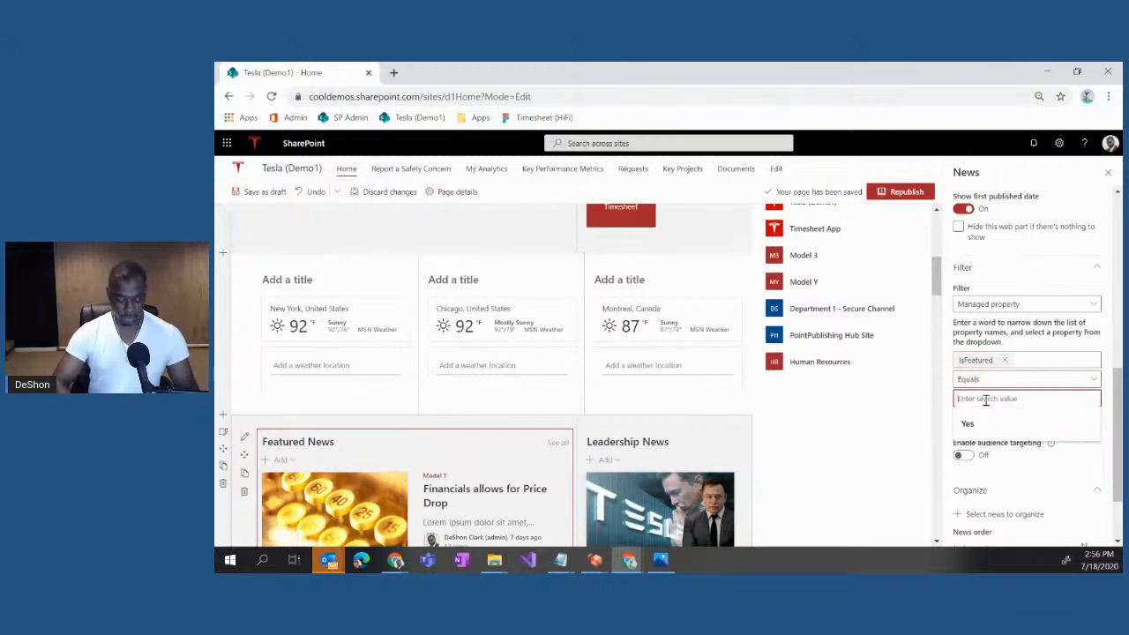
type("true")
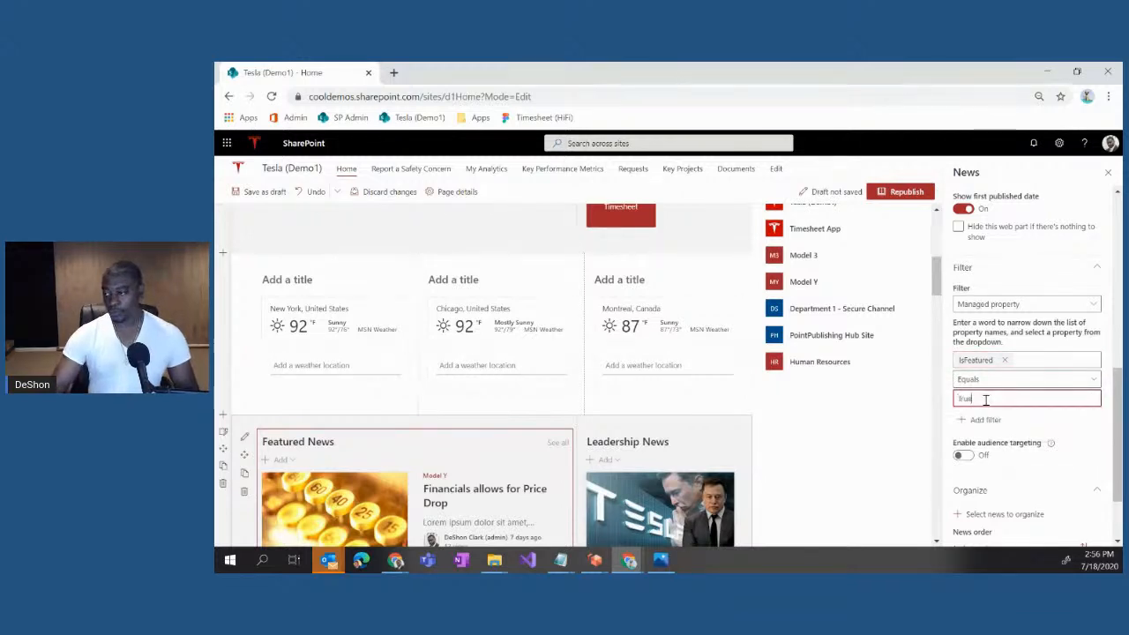
Check the filtered Featured News articles, close the web part settings and republish the home page.
scroll(417, 303, "down", 2)
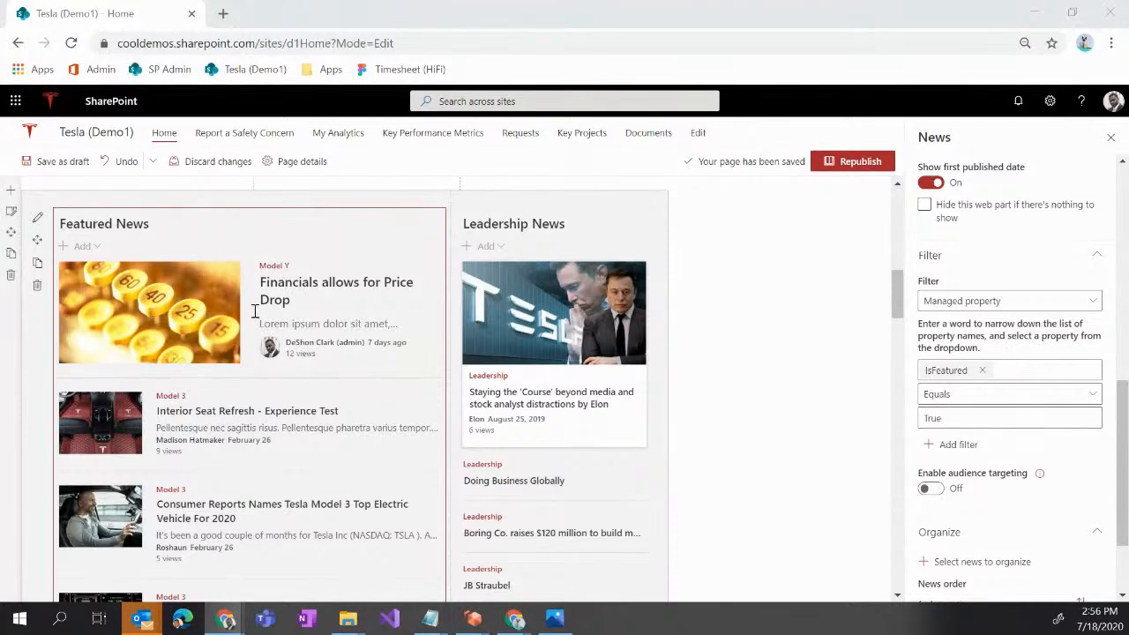
scroll(184, 488, "down", 2)
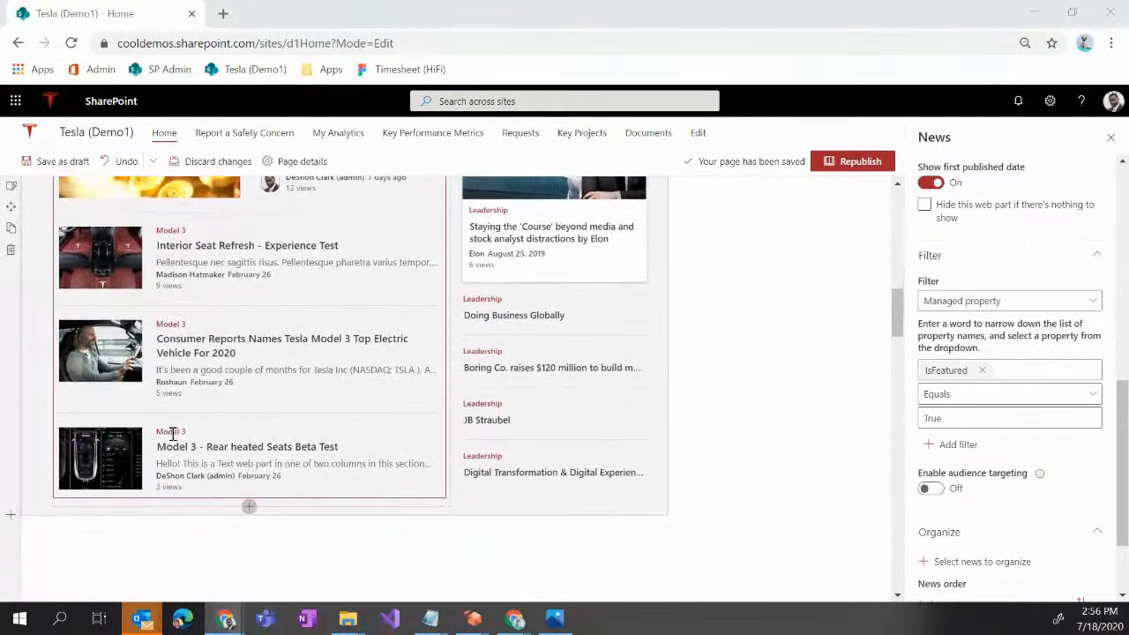
scroll(172, 428, "up", 1)
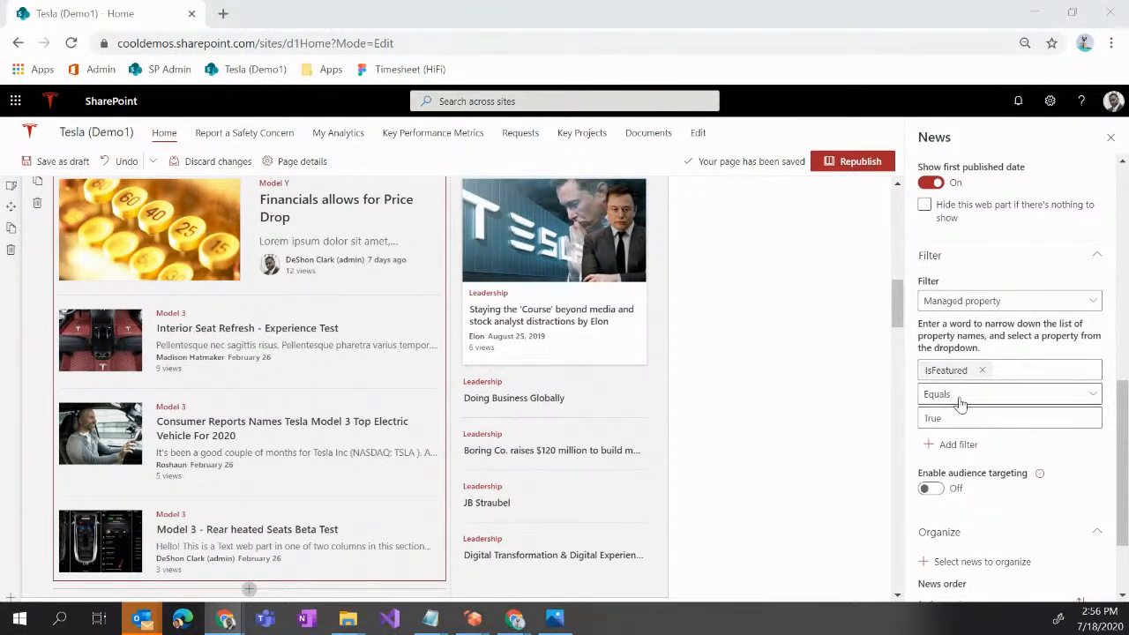
left_click(1108, 137)
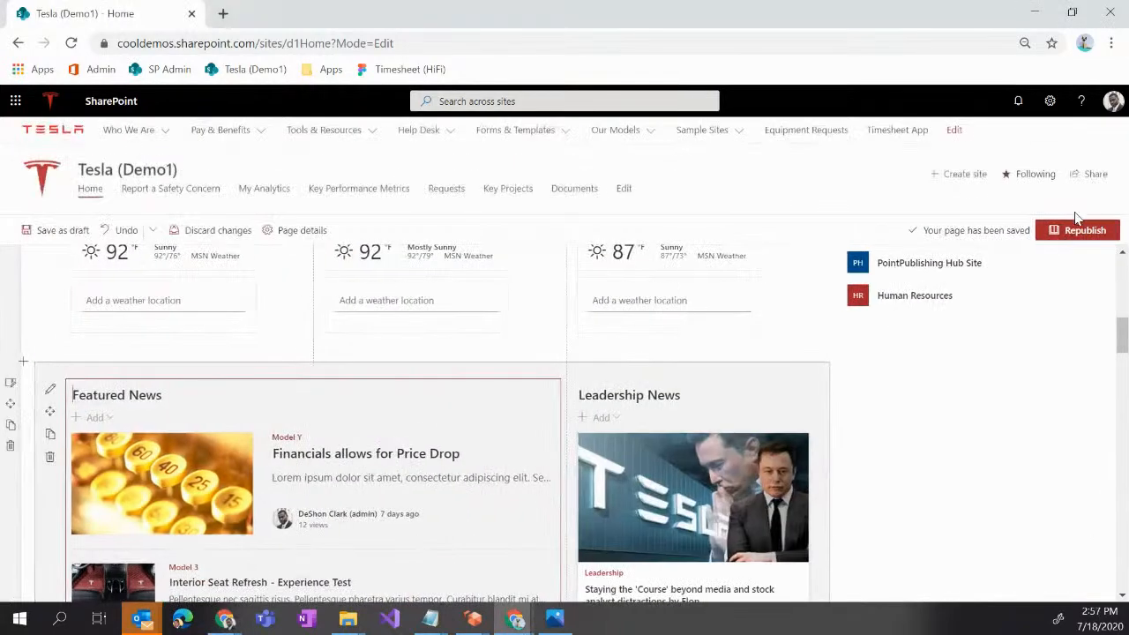
left_click(1071, 230)
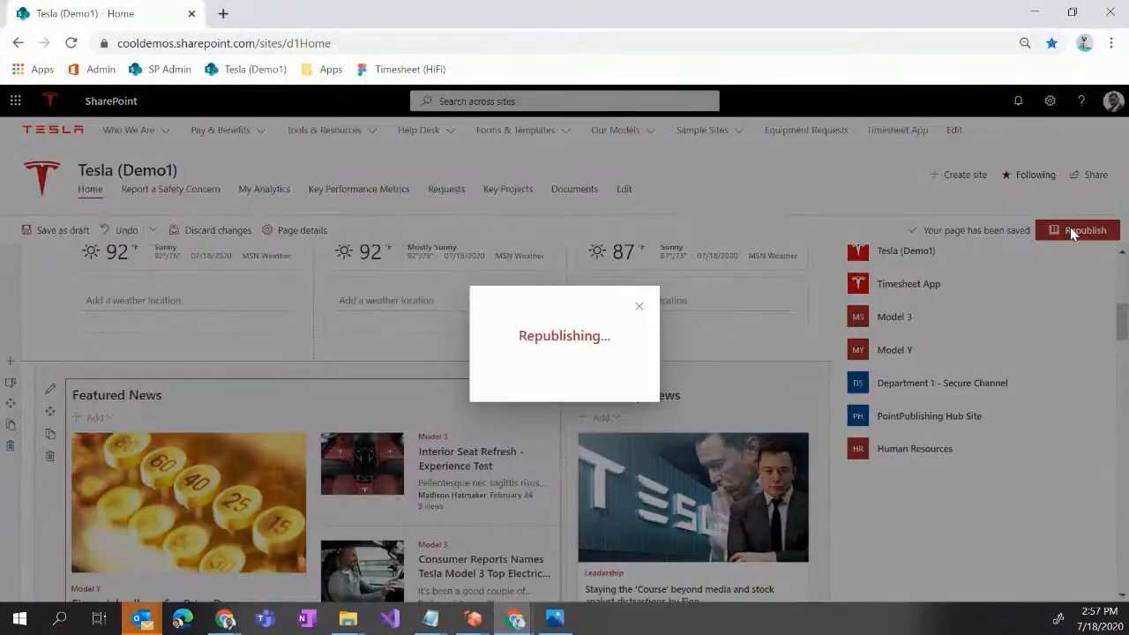
scroll(347, 449, "down", 2)
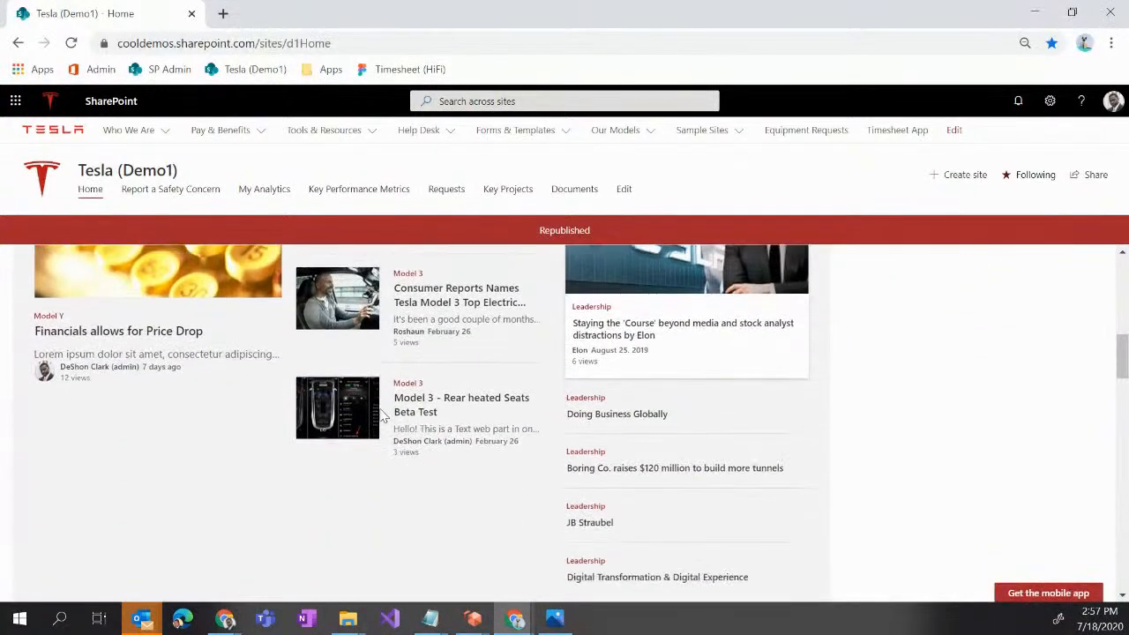
scroll(381, 410, "up", 1)
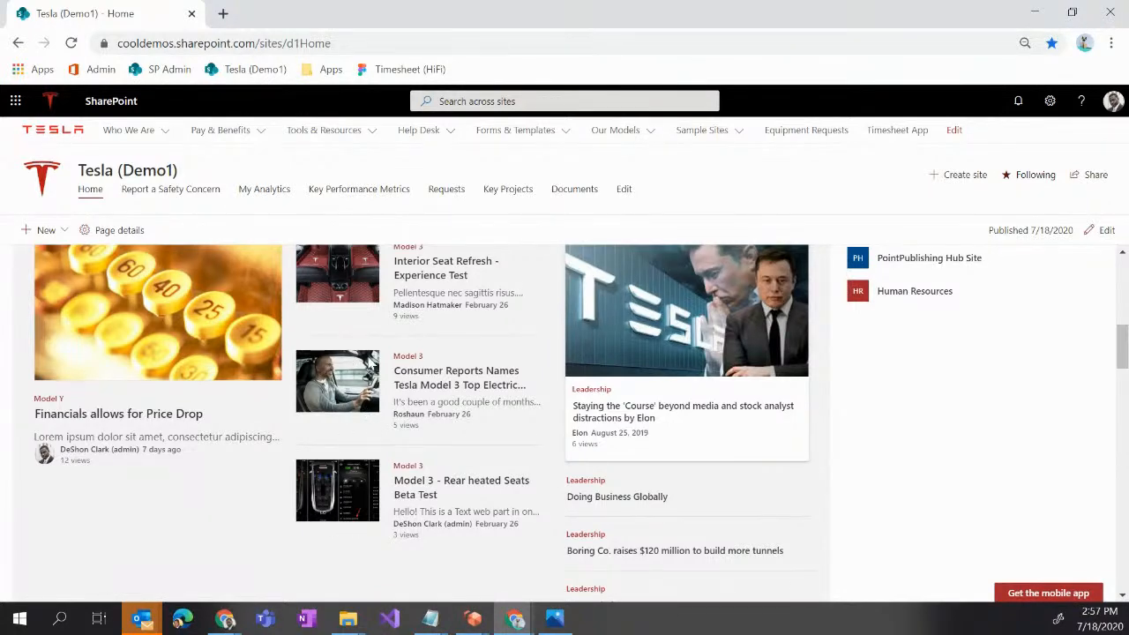
scroll(368, 361, "up", 1)
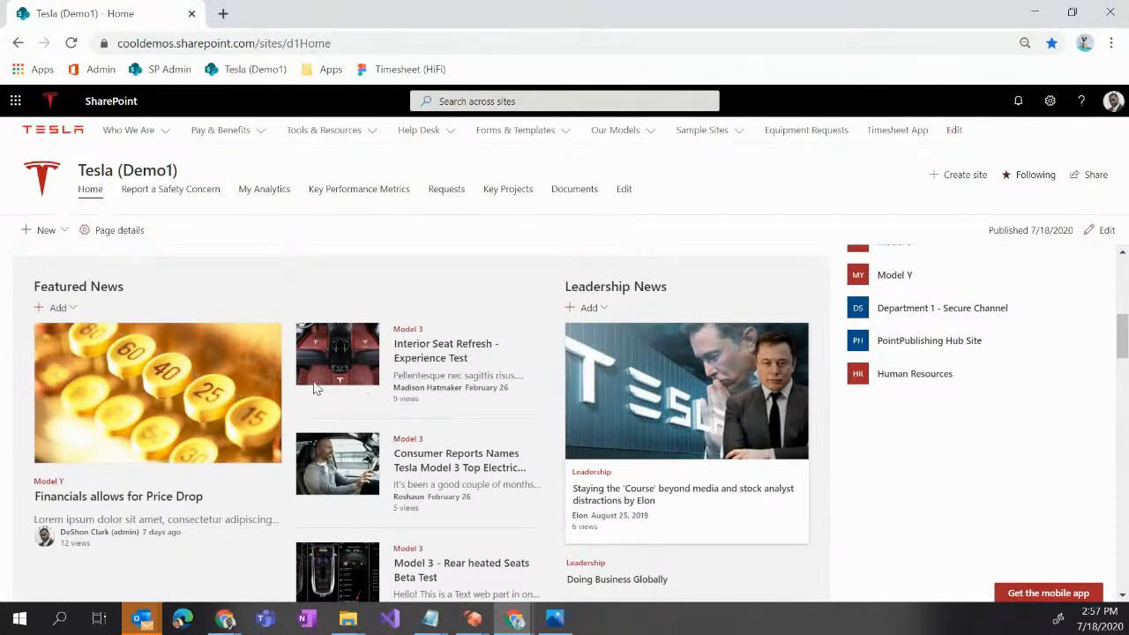
Open the SharePoint admin center from the SP Admin bookmark in a new browser tab.
left_click(246, 133)
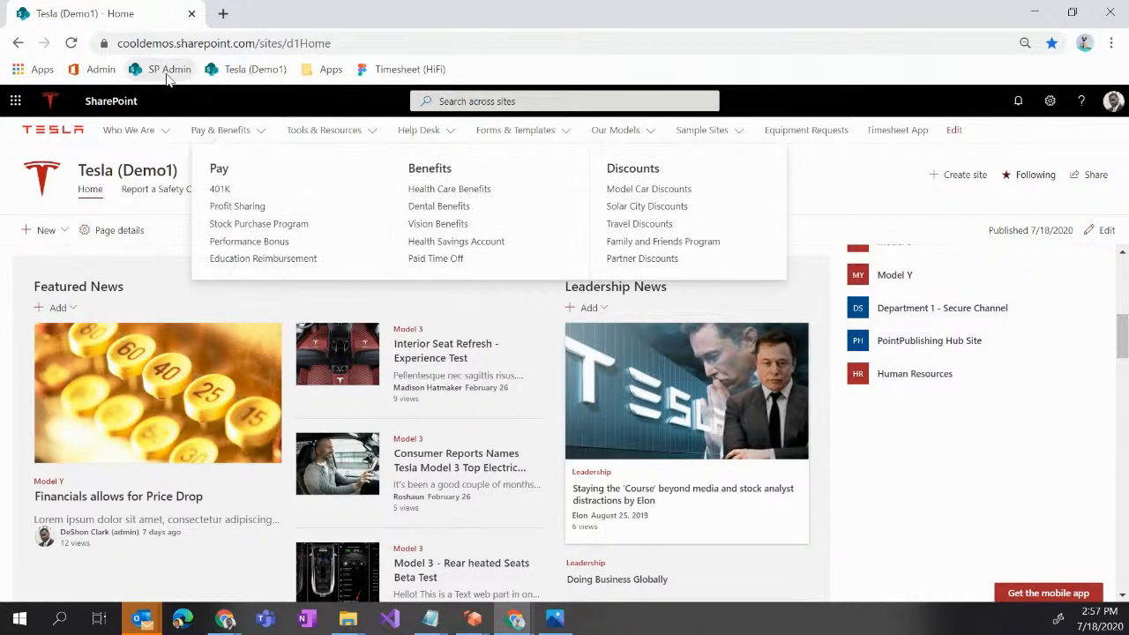
right_click(167, 77)
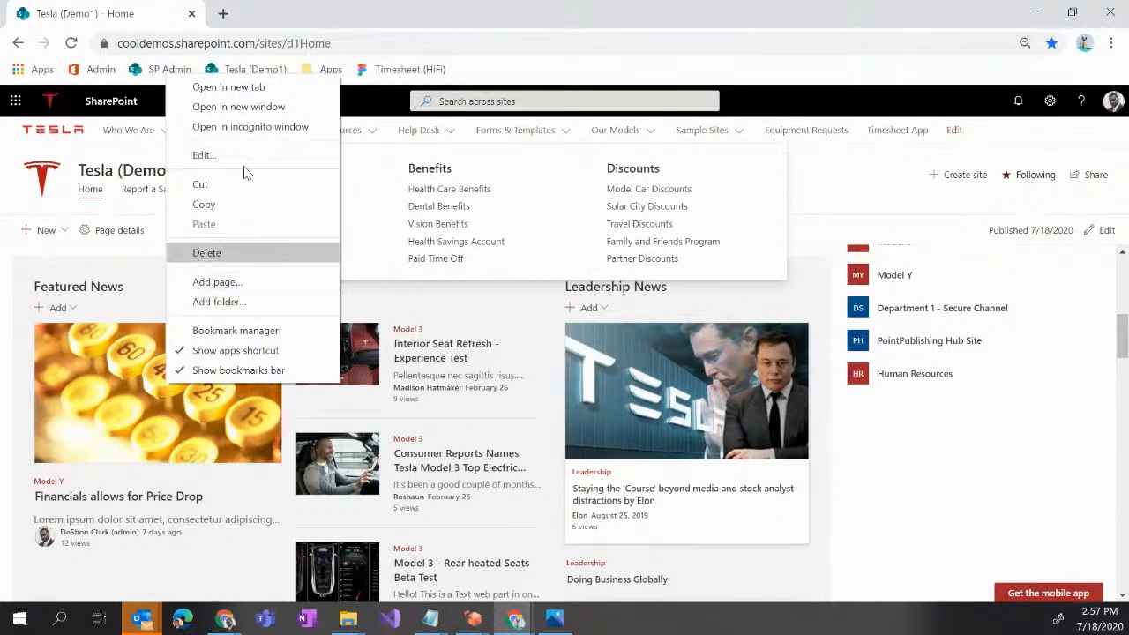
left_click(251, 86)
left_click(253, 18)
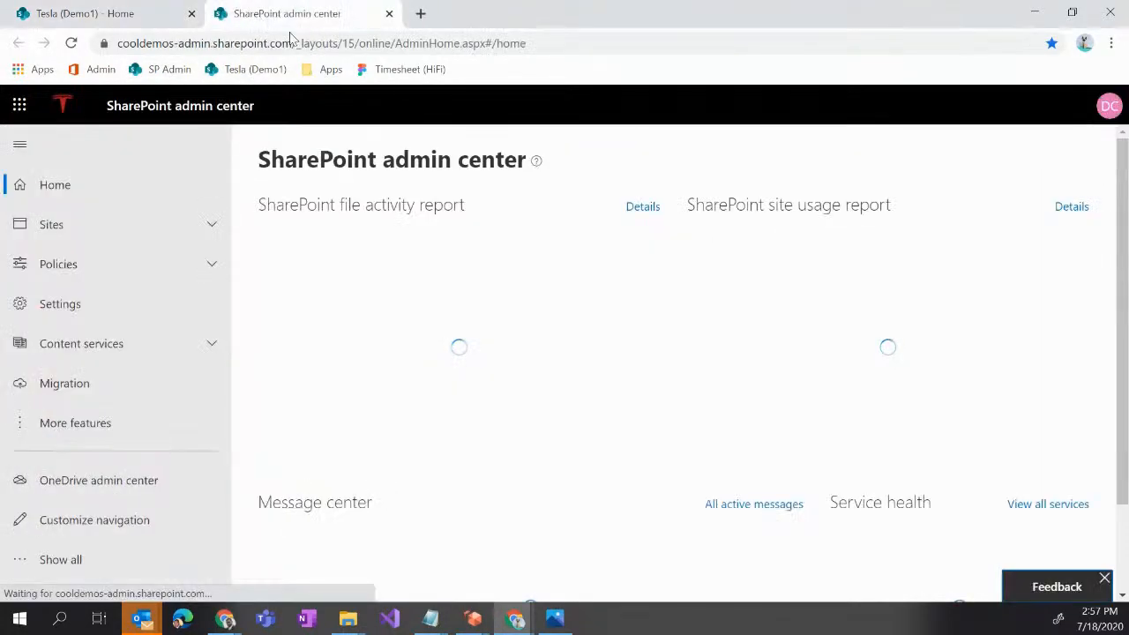
Open the classic Search administration from More features and display its list of managed properties.
left_click(92, 434)
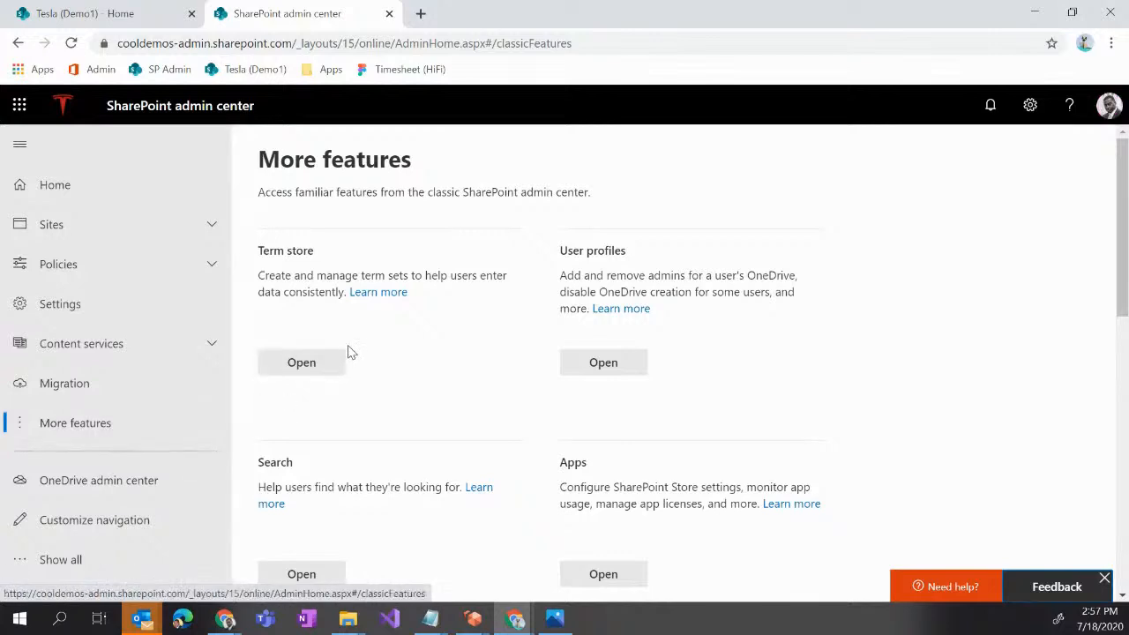
left_click(301, 574)
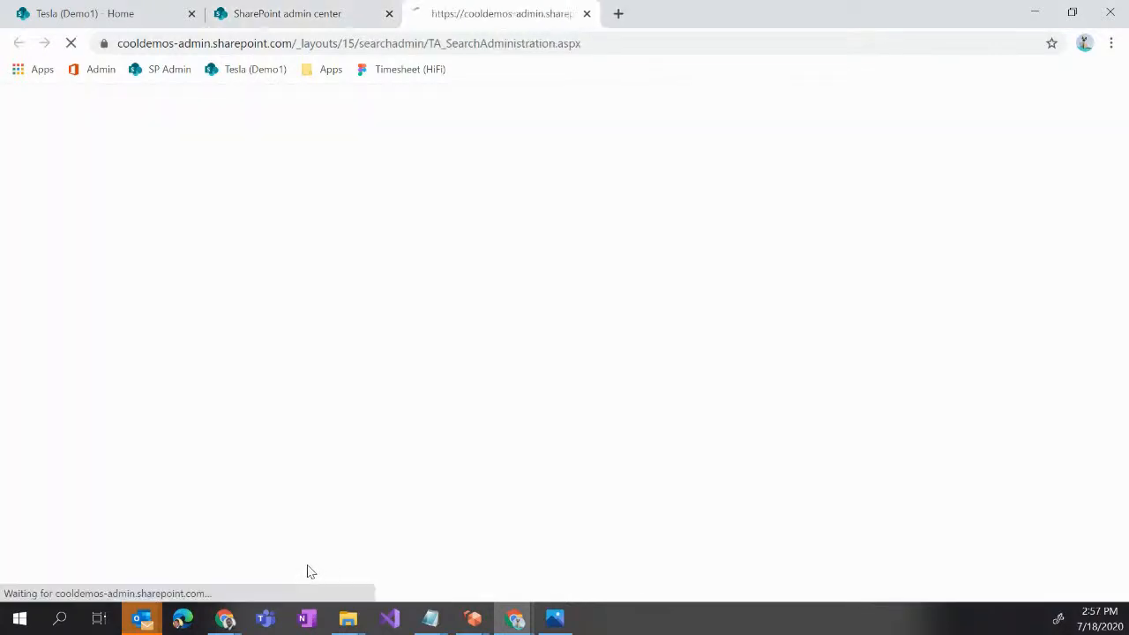
left_click(142, 204)
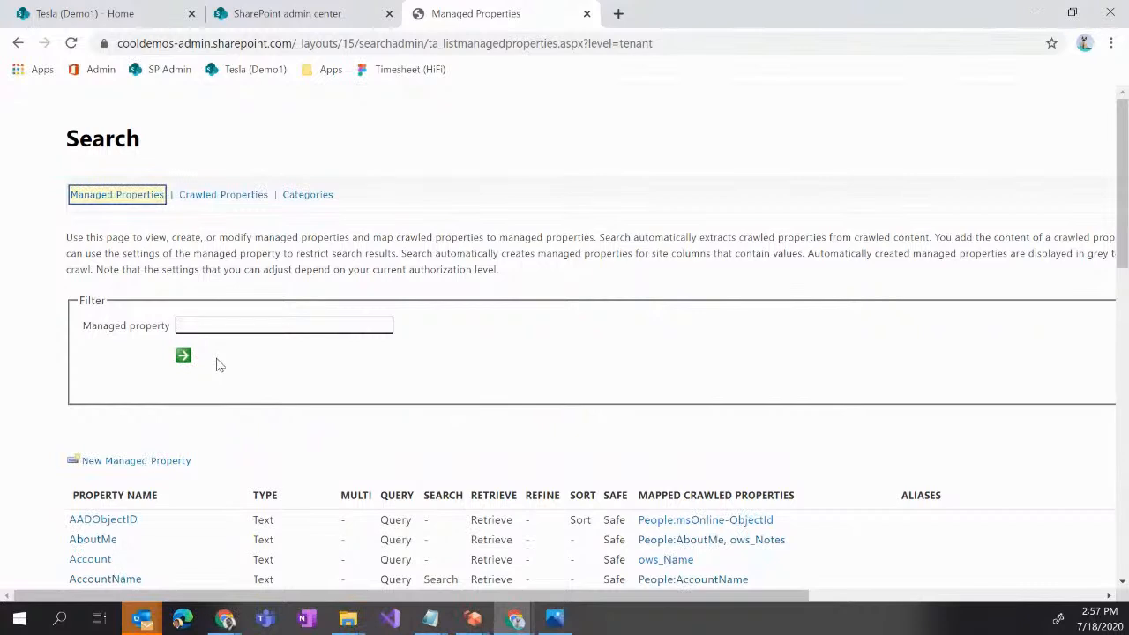
Start a new managed property named IsFeaturedNews and set its information type to Text.
scroll(273, 368, "down", 2)
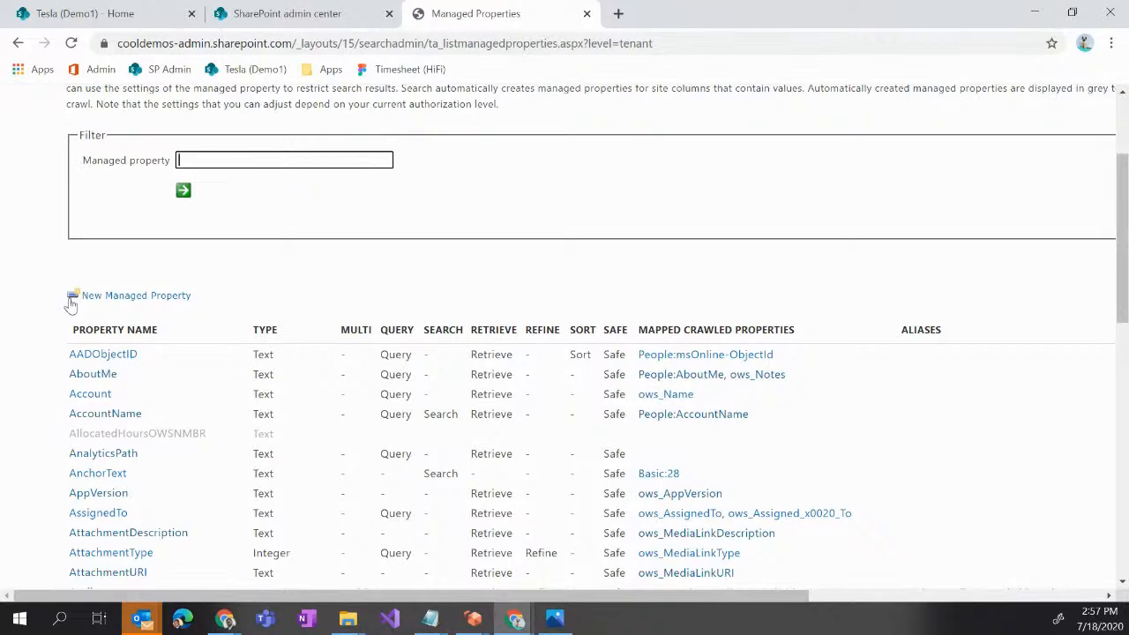
left_click(141, 296)
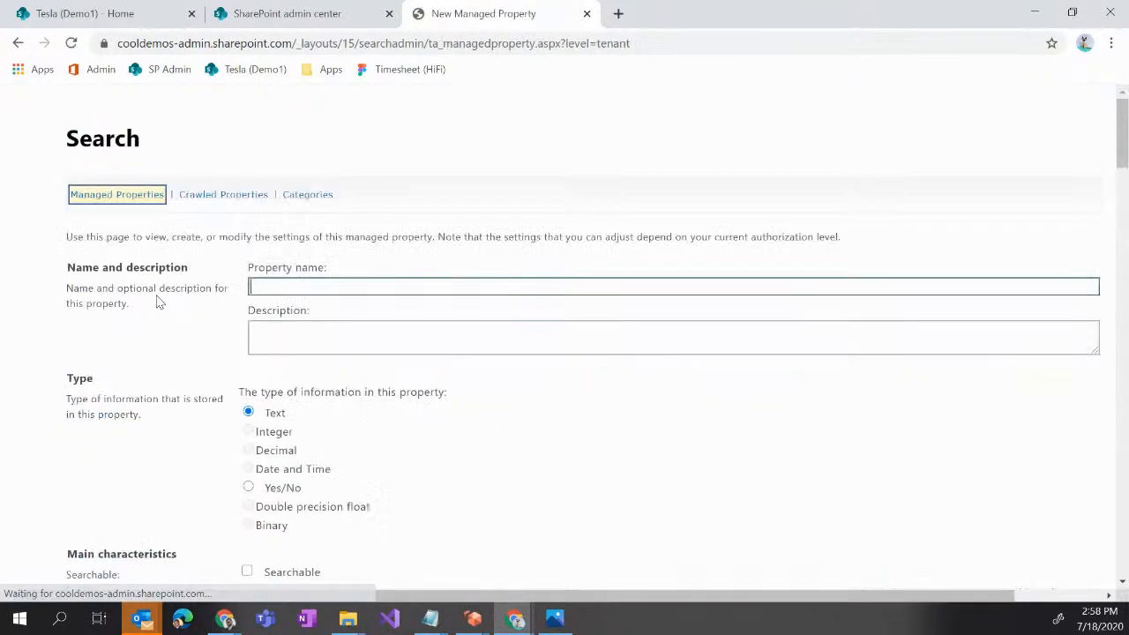
type("IsFeaturedNews")
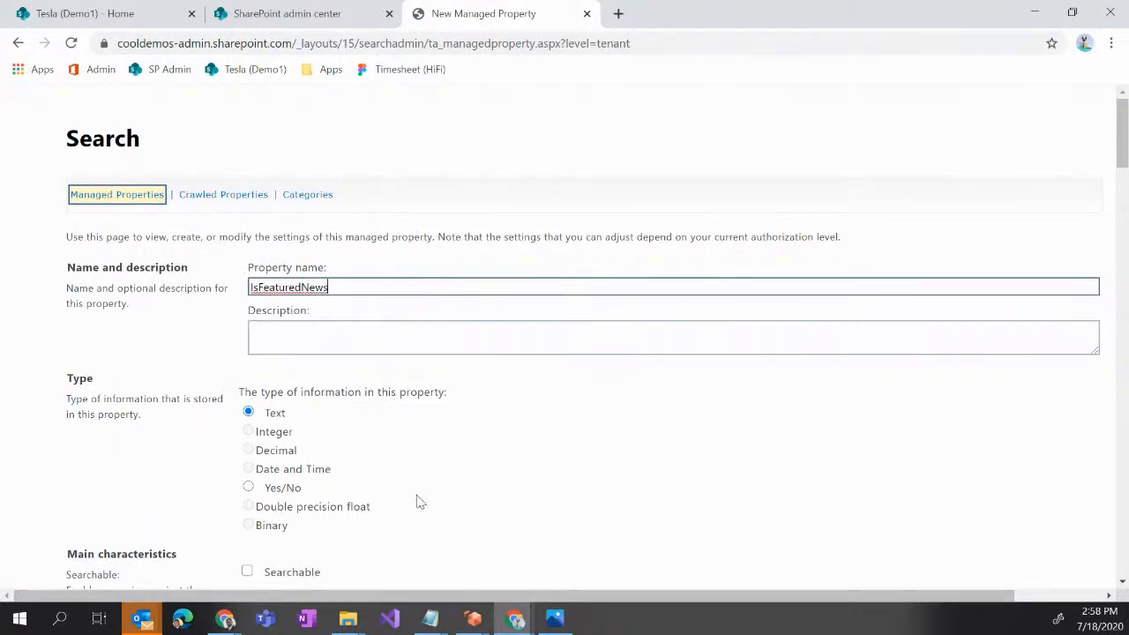
scroll(432, 490, "down", 2)
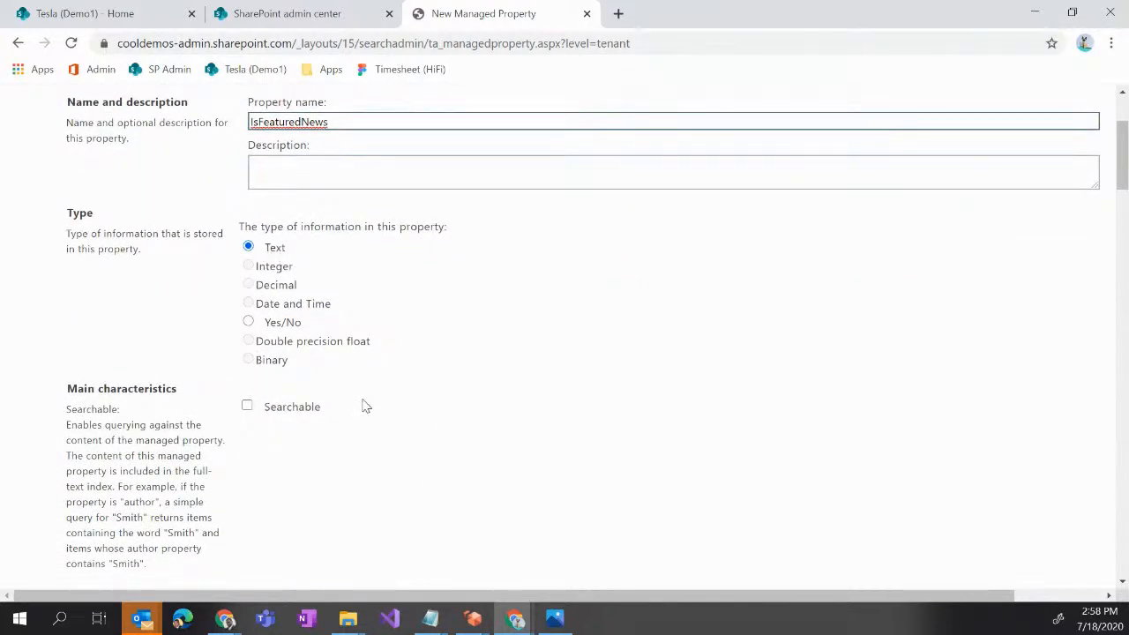
left_click(248, 322)
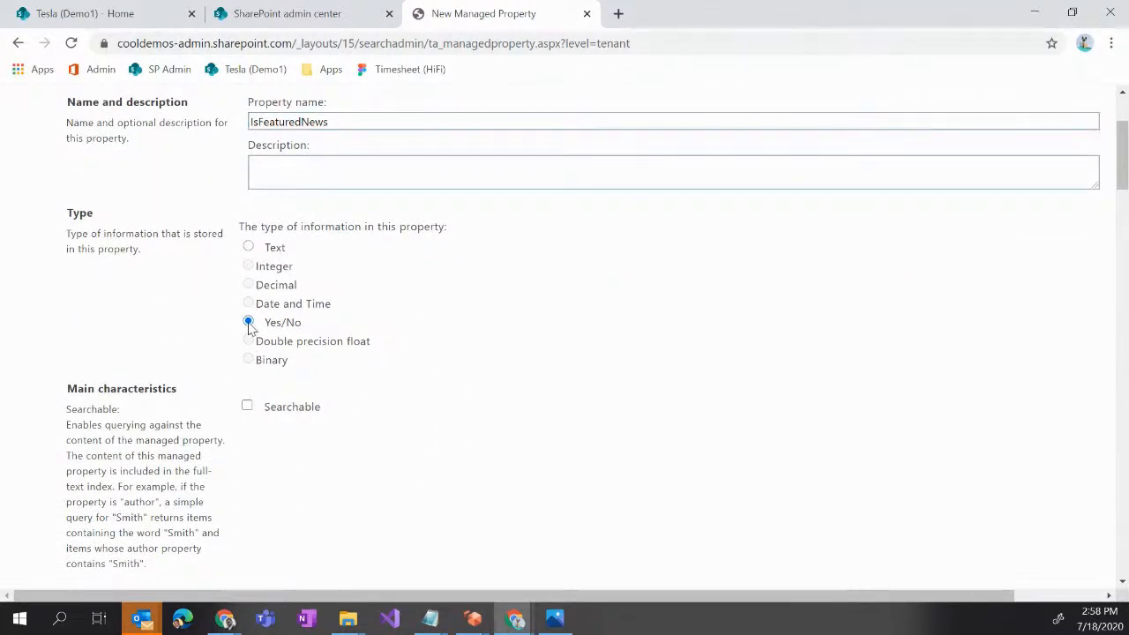
left_click(249, 247)
scroll(538, 486, "down", 3)
scroll(547, 480, "down", 1)
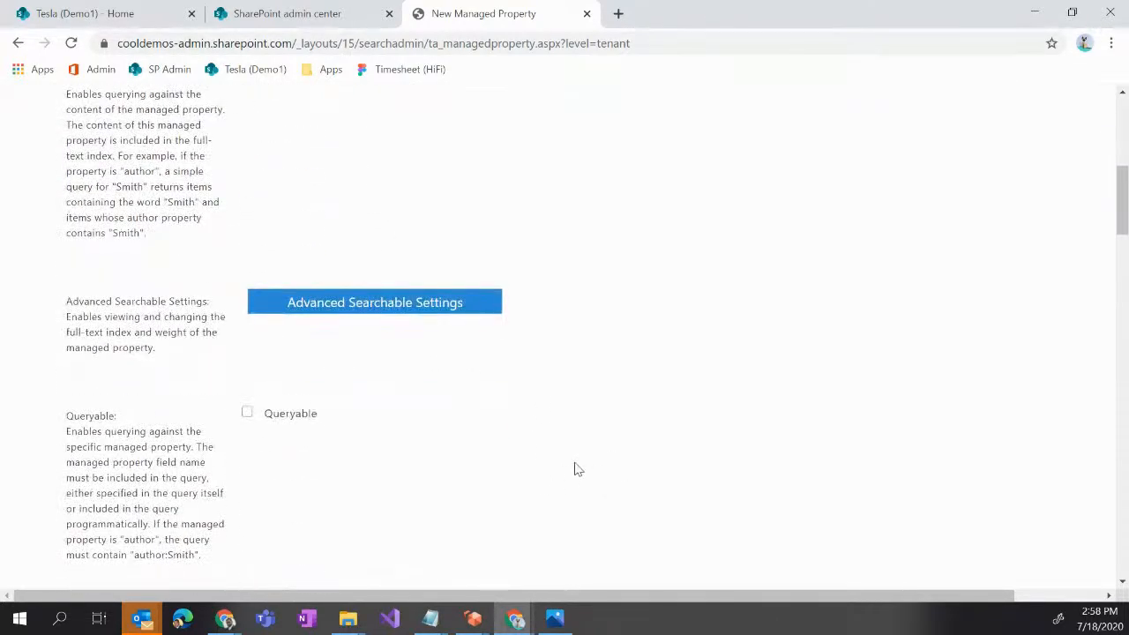
Make the new managed property searchable, queryable and retrievable.
scroll(575, 466, "up", 2)
left_click(247, 240)
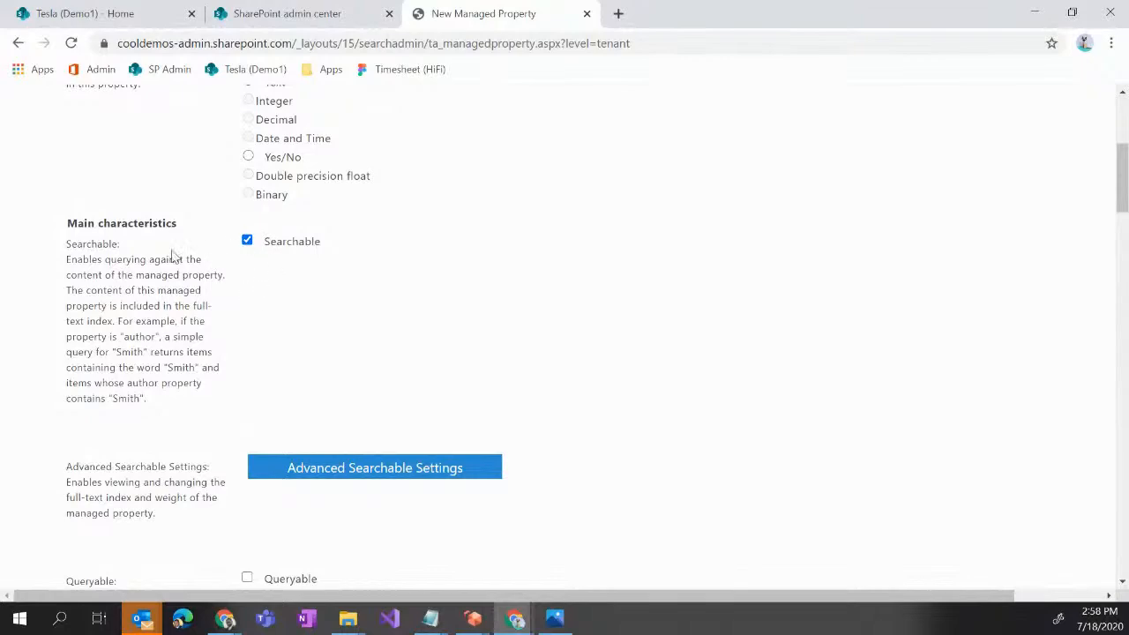
scroll(284, 260, "down", 3)
left_click(248, 330)
scroll(256, 353, "down", 2)
left_click(248, 372)
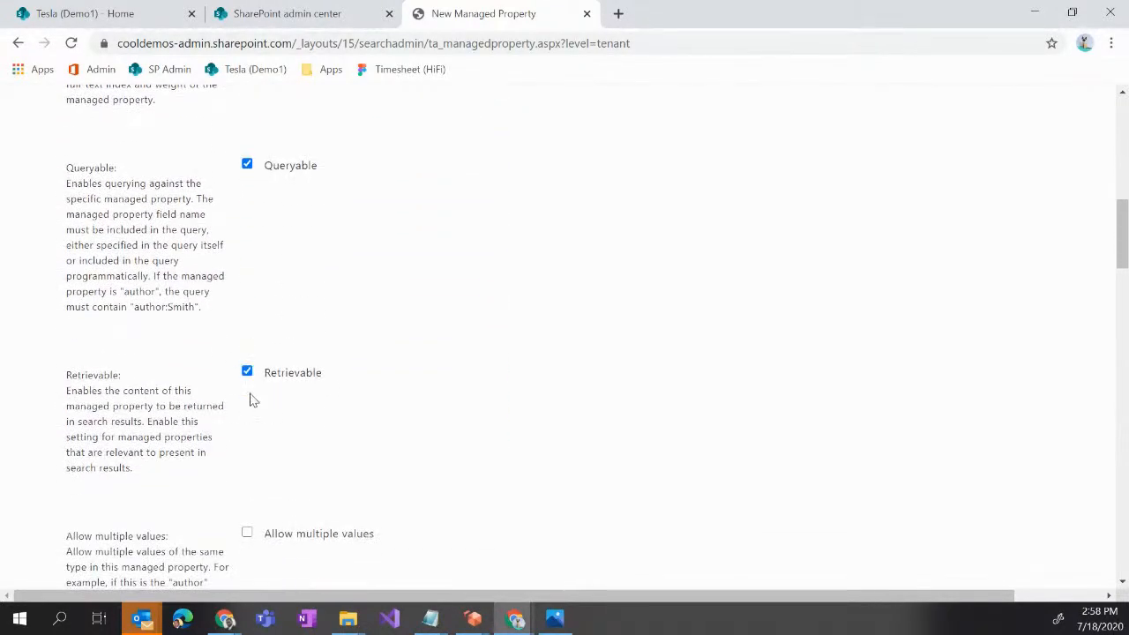
scroll(262, 388, "up", 3)
scroll(297, 562, "down", 3)
Try marking the property as Safe for Anonymous and clear that option again.
scroll(351, 507, "down", 4)
scroll(356, 494, "up", 1)
scroll(361, 489, "down", 8)
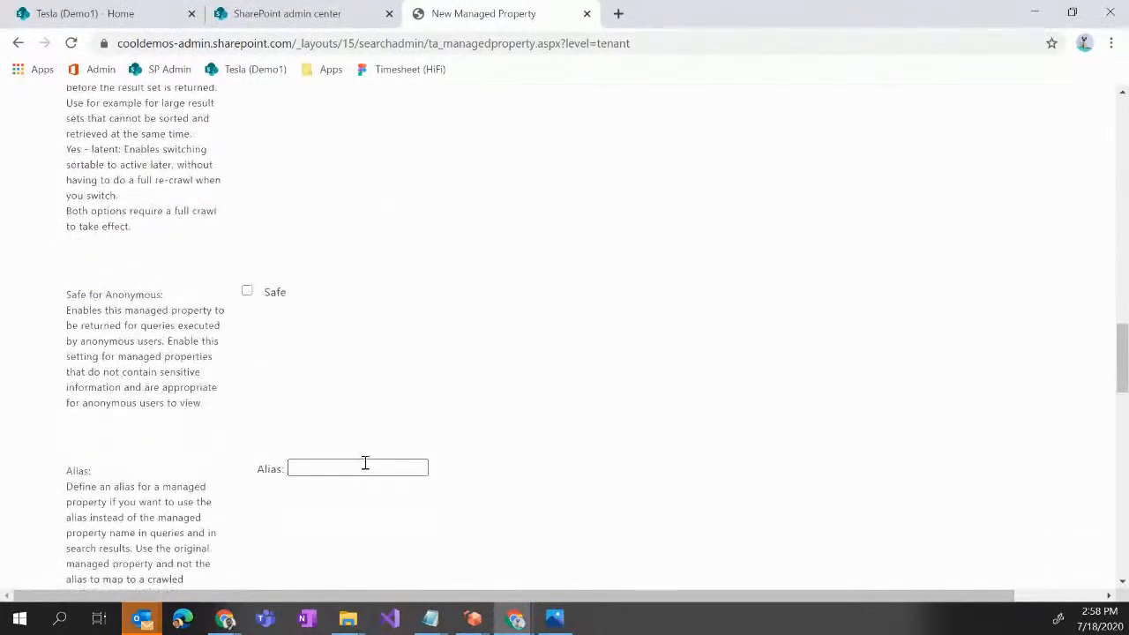
left_click(247, 291)
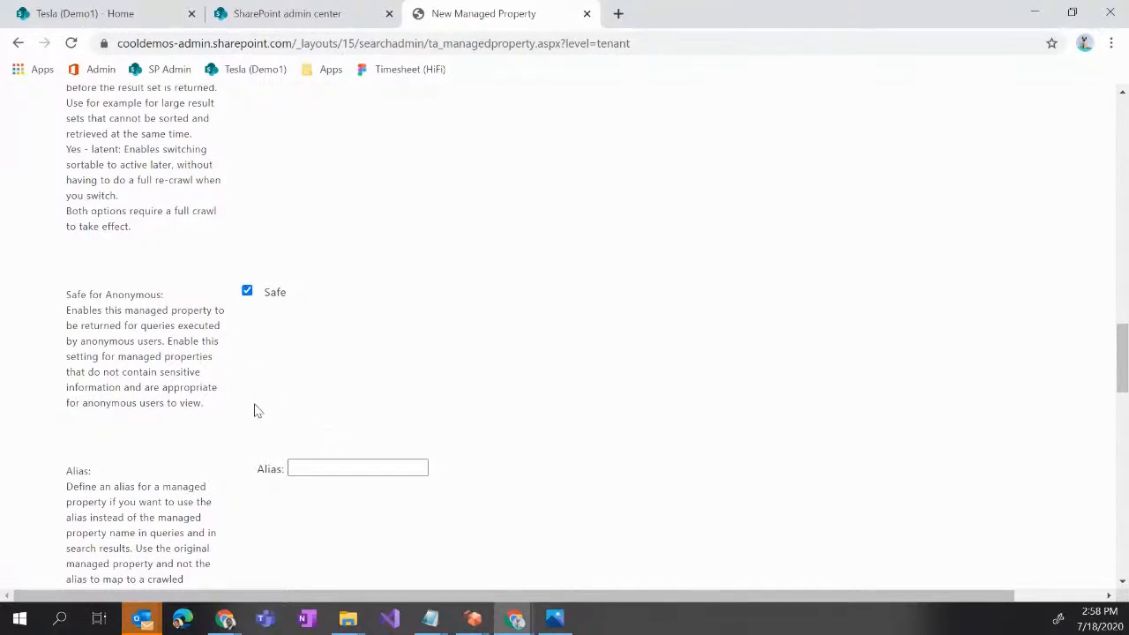
scroll(256, 411, "down", 2)
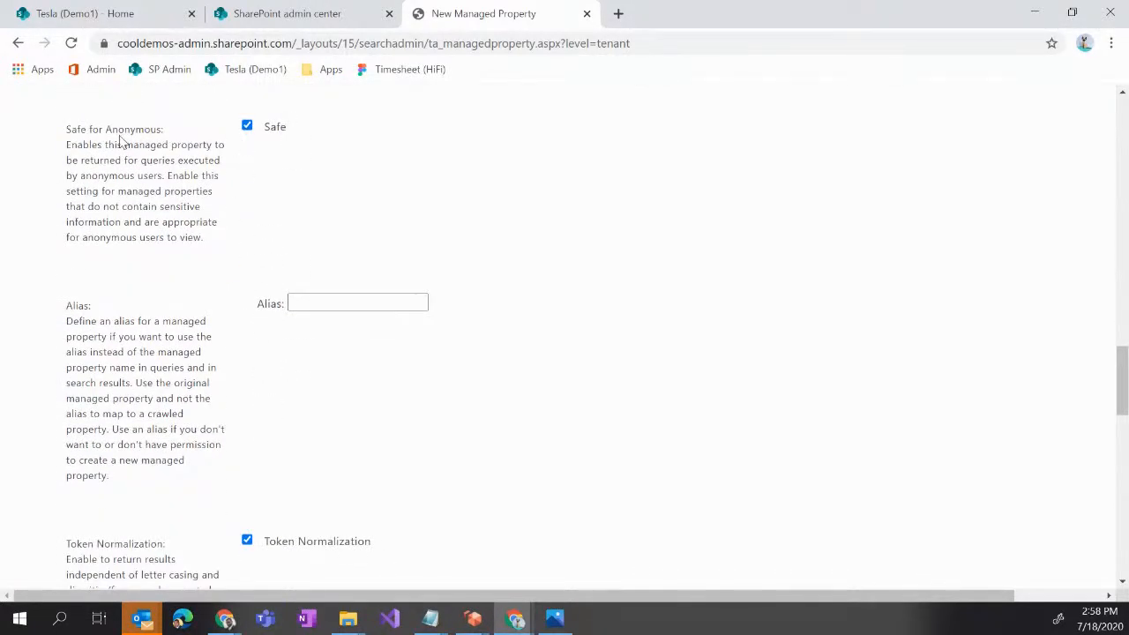
left_click_drag(170, 139, 67, 130)
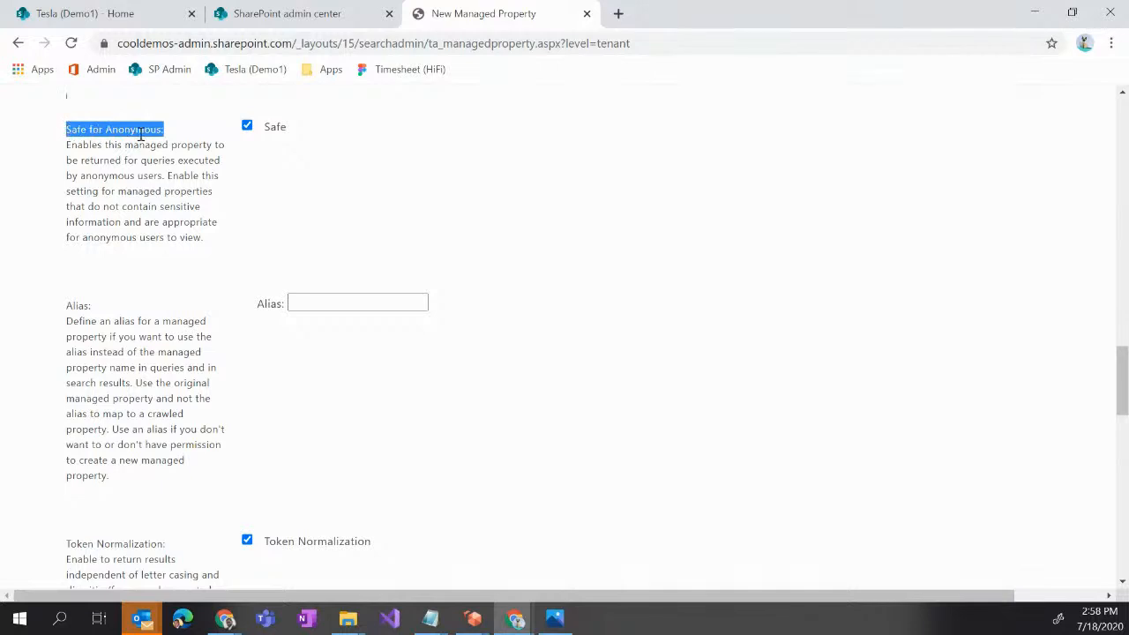
left_click(247, 127)
Start adding a mapping under Mappings to crawled properties, opening the crawled property selection.
scroll(599, 353, "down", 3)
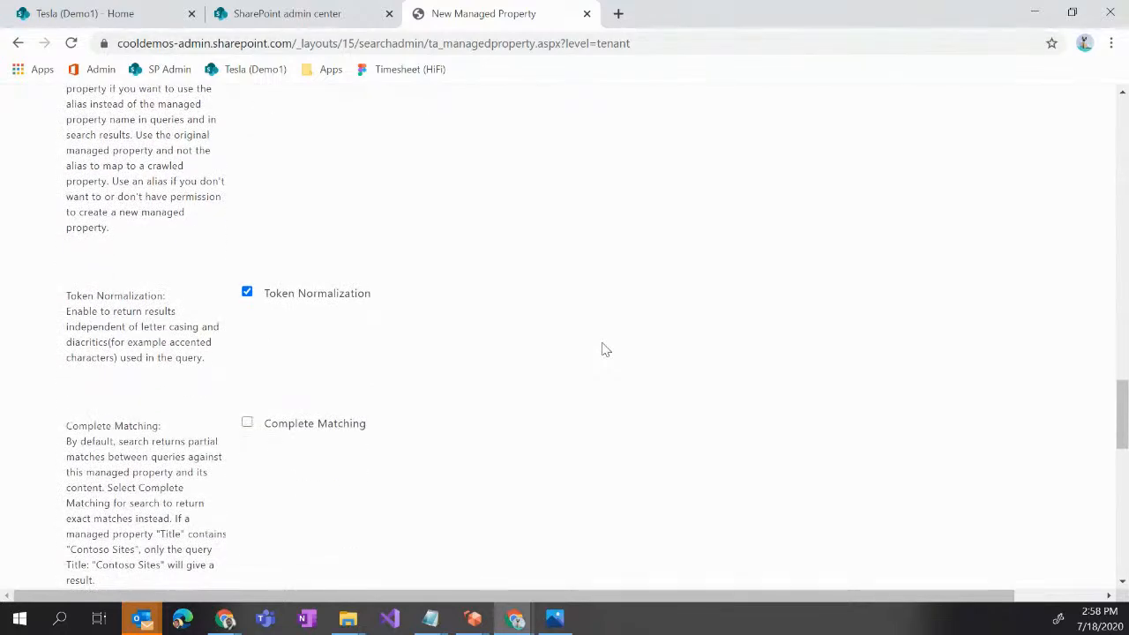
scroll(403, 349, "down", 2)
scroll(401, 347, "up", 3)
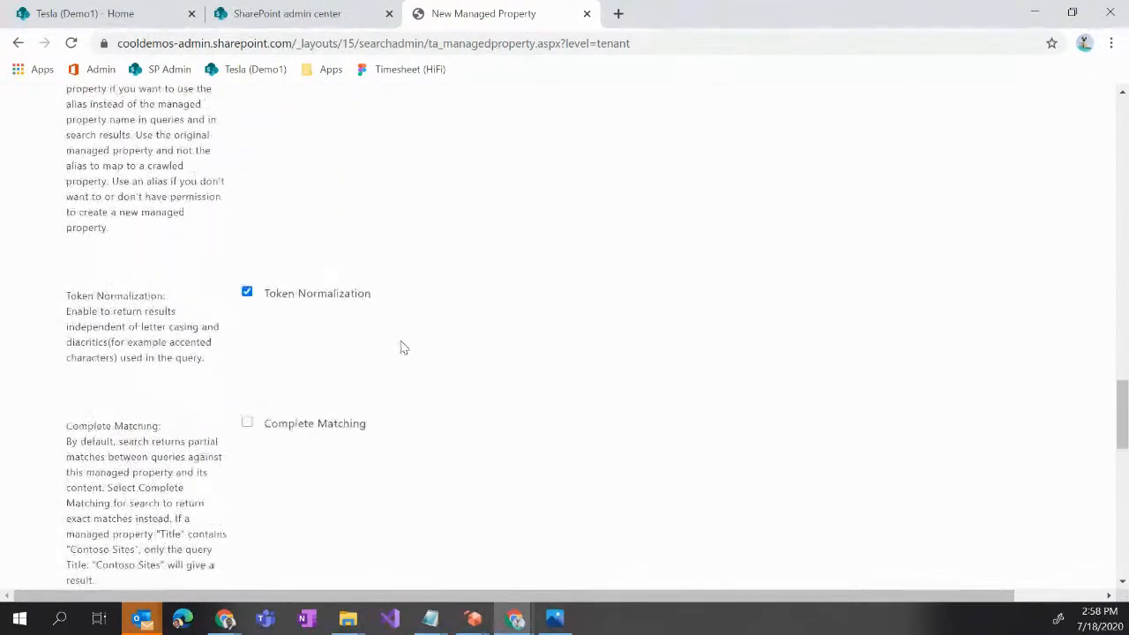
scroll(352, 324, "down", 1)
scroll(382, 321, "down", 12)
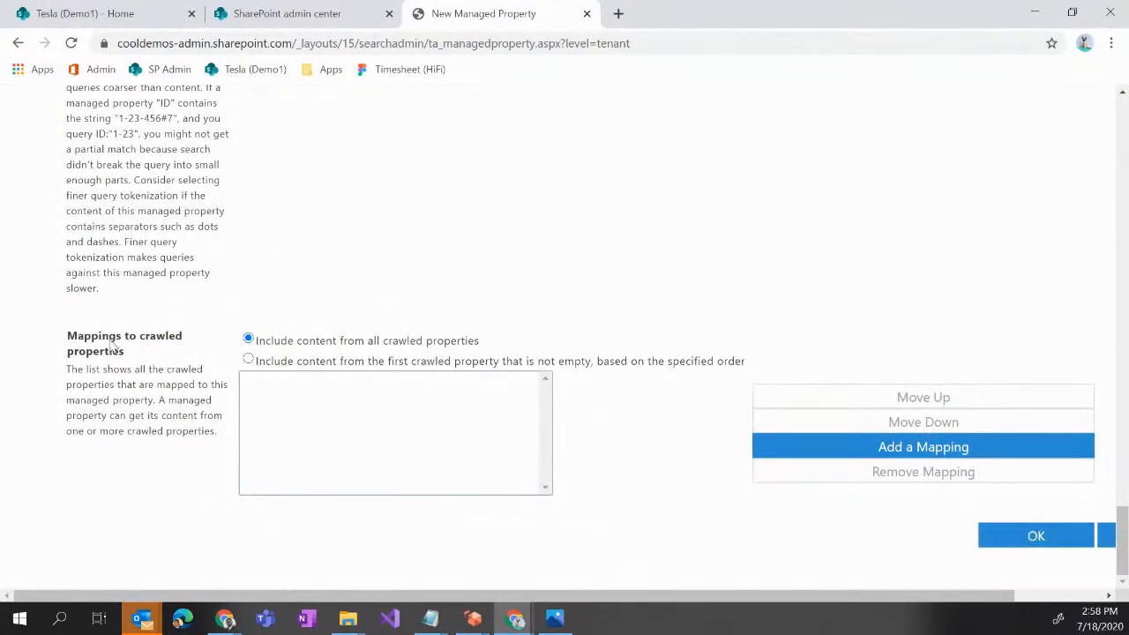
left_click_drag(132, 354, 51, 332)
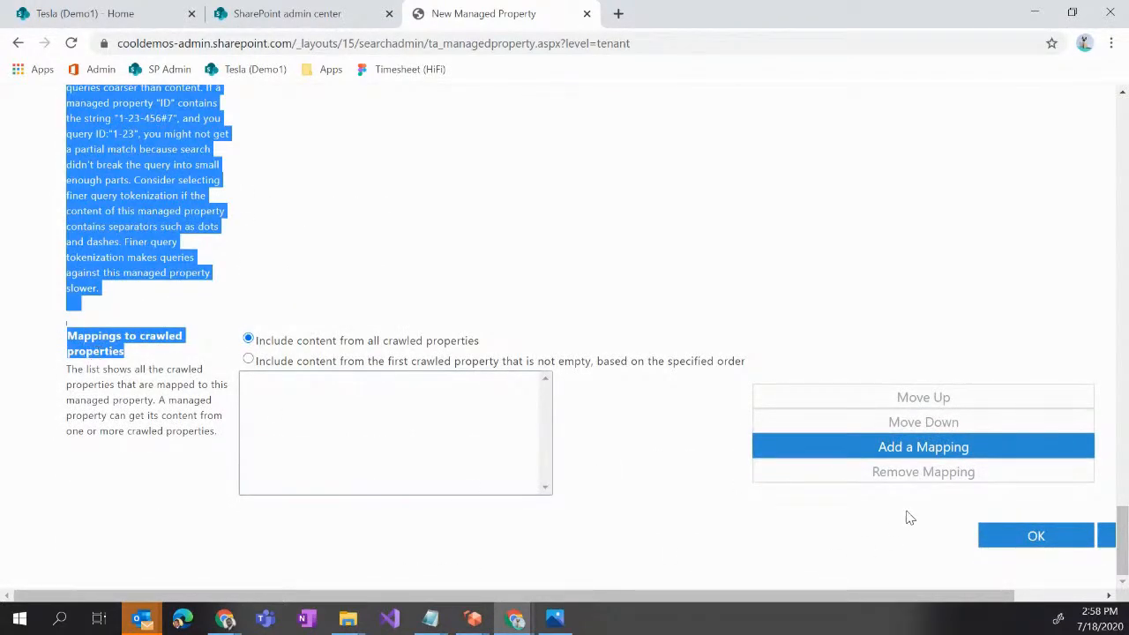
left_click(922, 448)
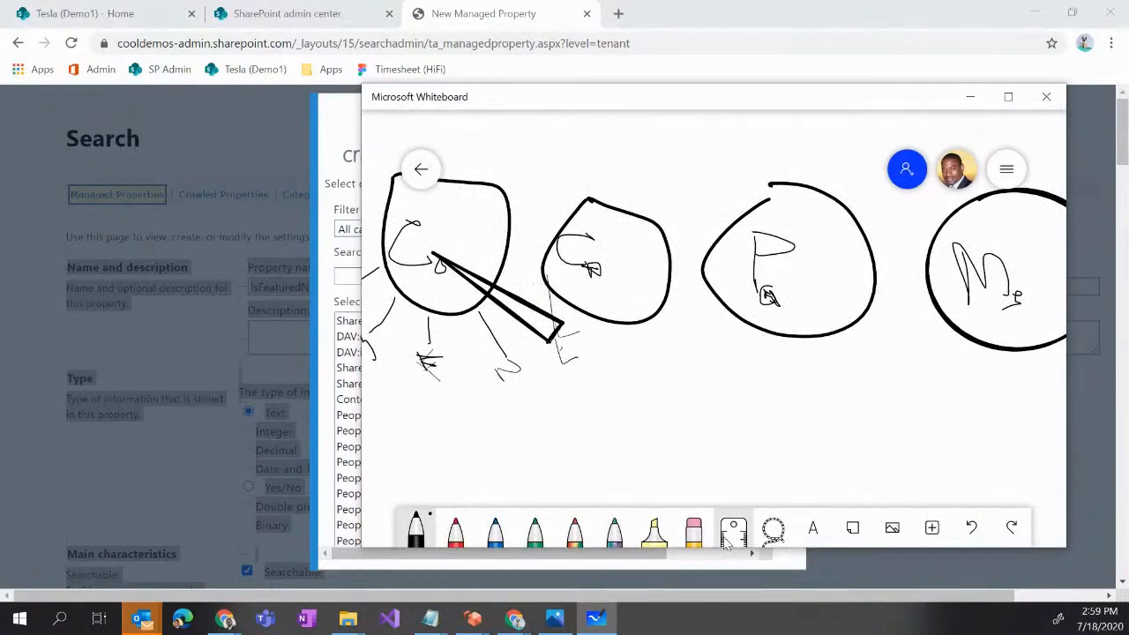
Switch to Microsoft Whiteboard and clear the old sketch from the canvas.
left_click(694, 534)
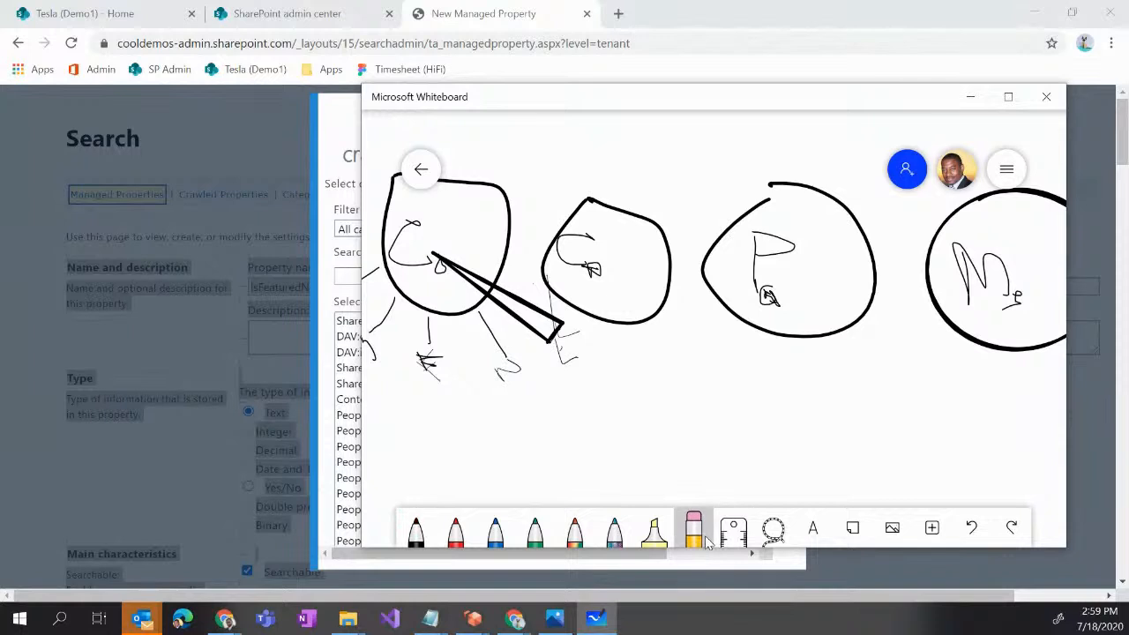
left_click(693, 534)
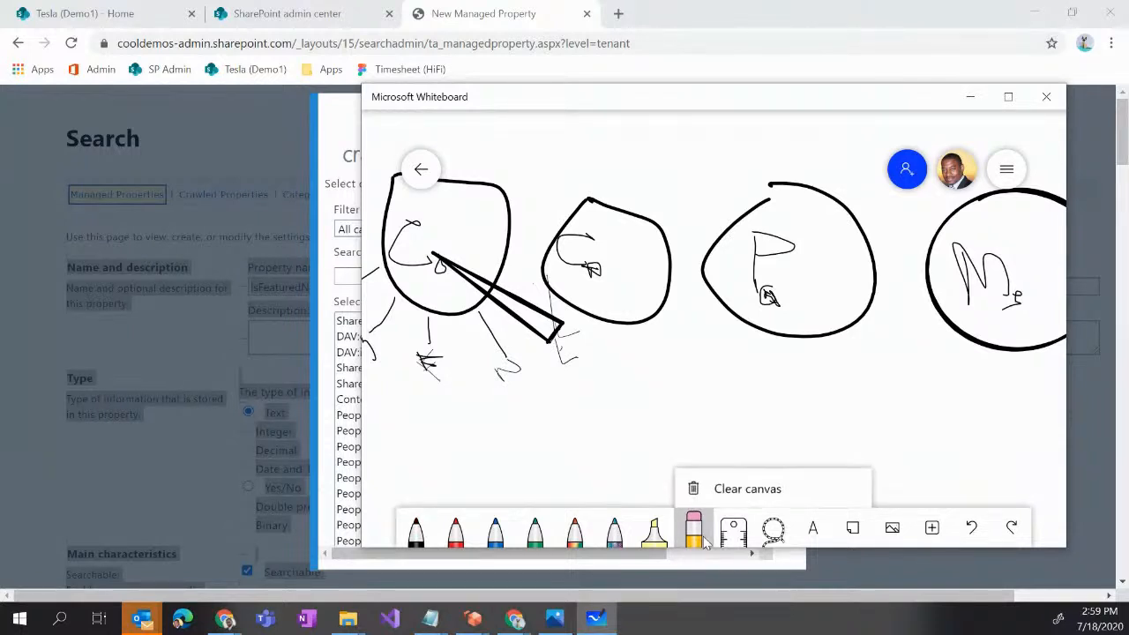
left_click(739, 499)
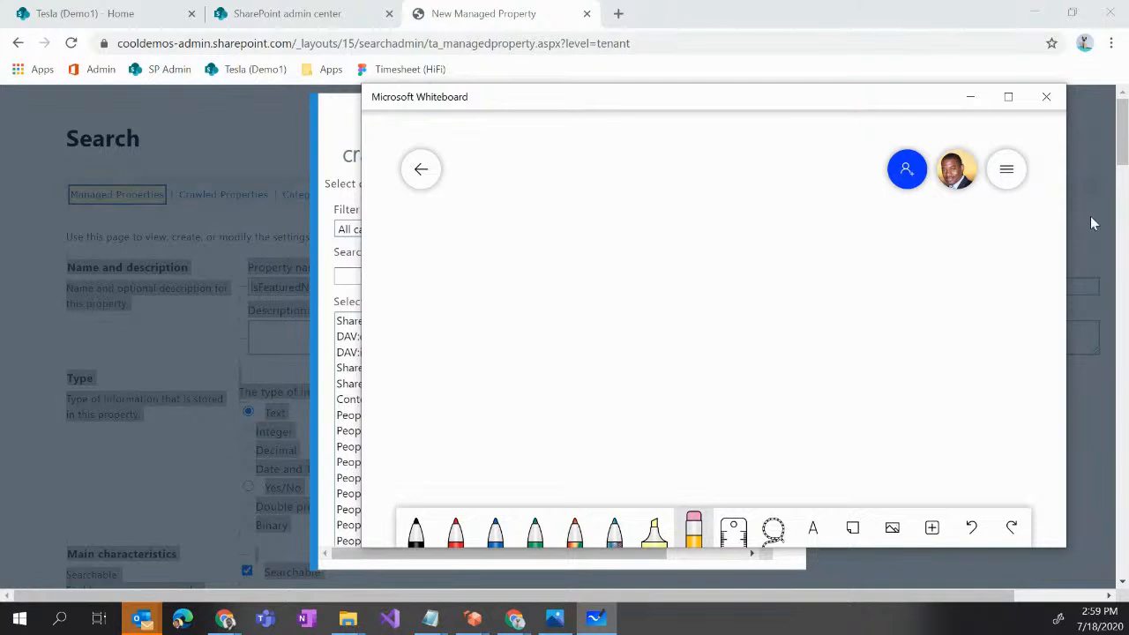
Turn off Whiteboard's Active pen setting and activate inking with the black pen.
left_click(416, 531)
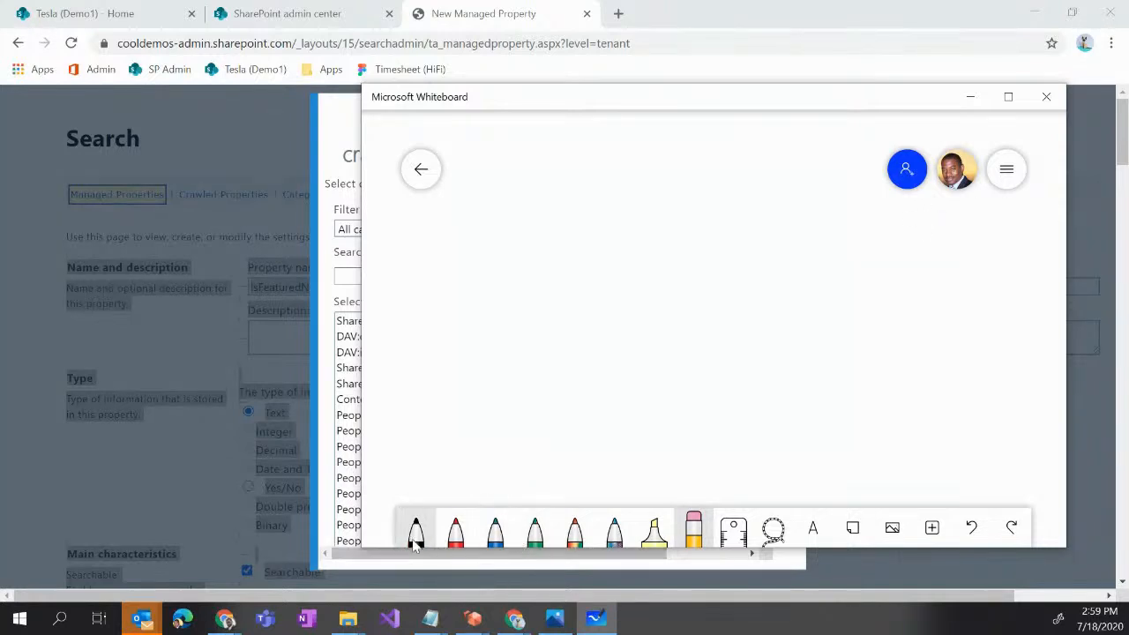
left_click(425, 536)
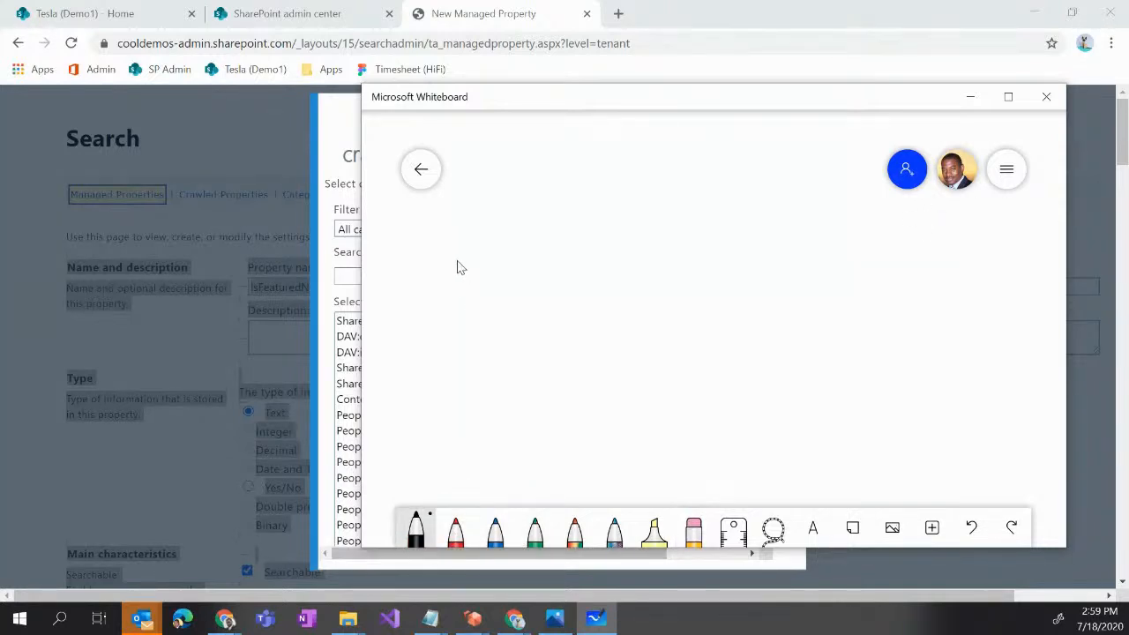
left_click(1006, 168)
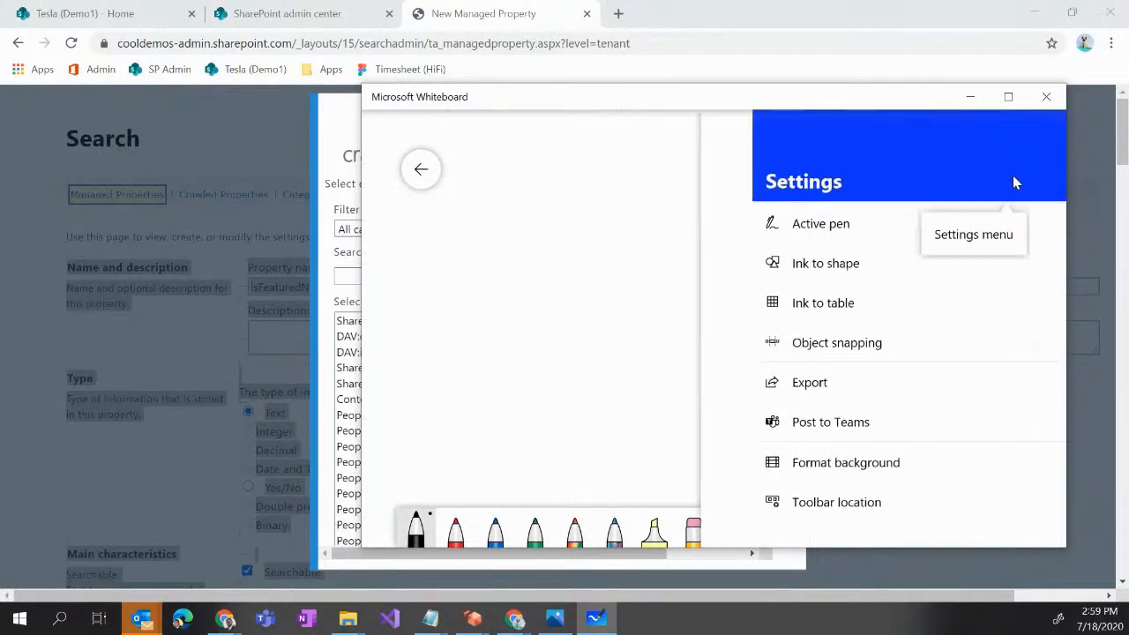
left_click(1027, 223)
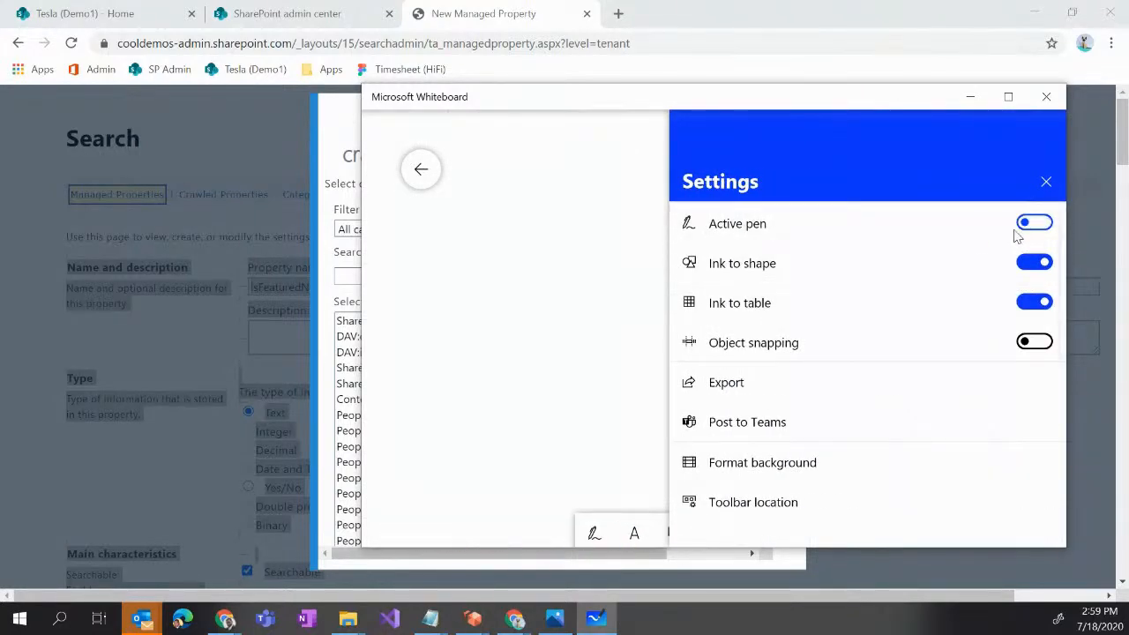
left_click(587, 293)
left_click(591, 530)
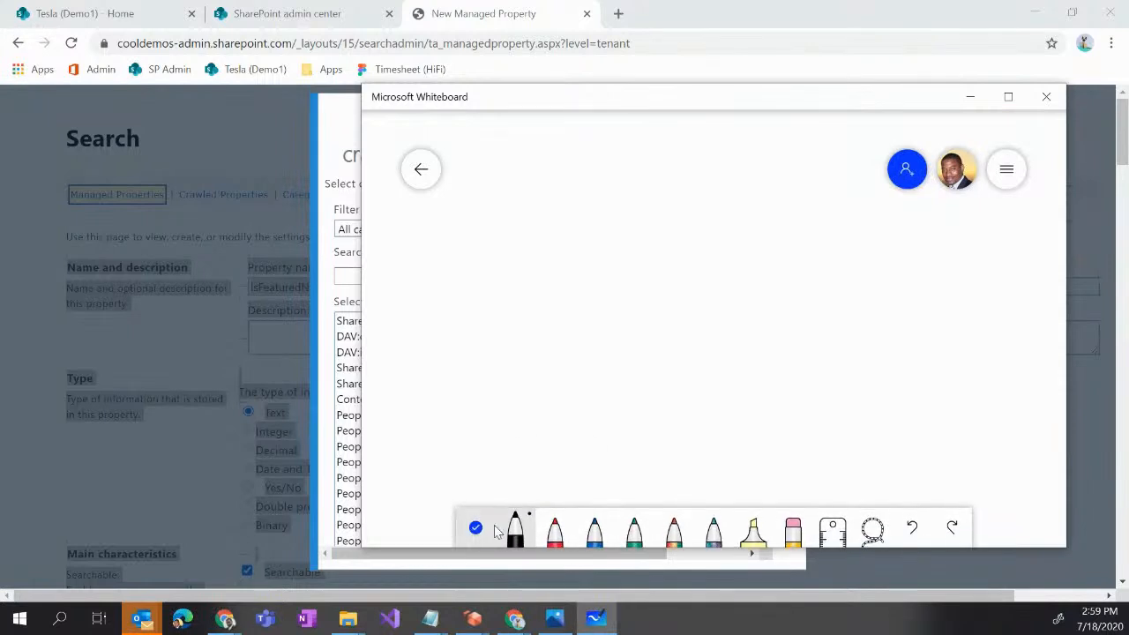
Sketch a black square with a double-line arrow leading from it to a tall, narrow box.
mouse_move(463, 233)
left_mouse_down()
mouse_move(456, 303)
mouse_move(521, 239)
mouse_move(460, 233)
left_mouse_up()
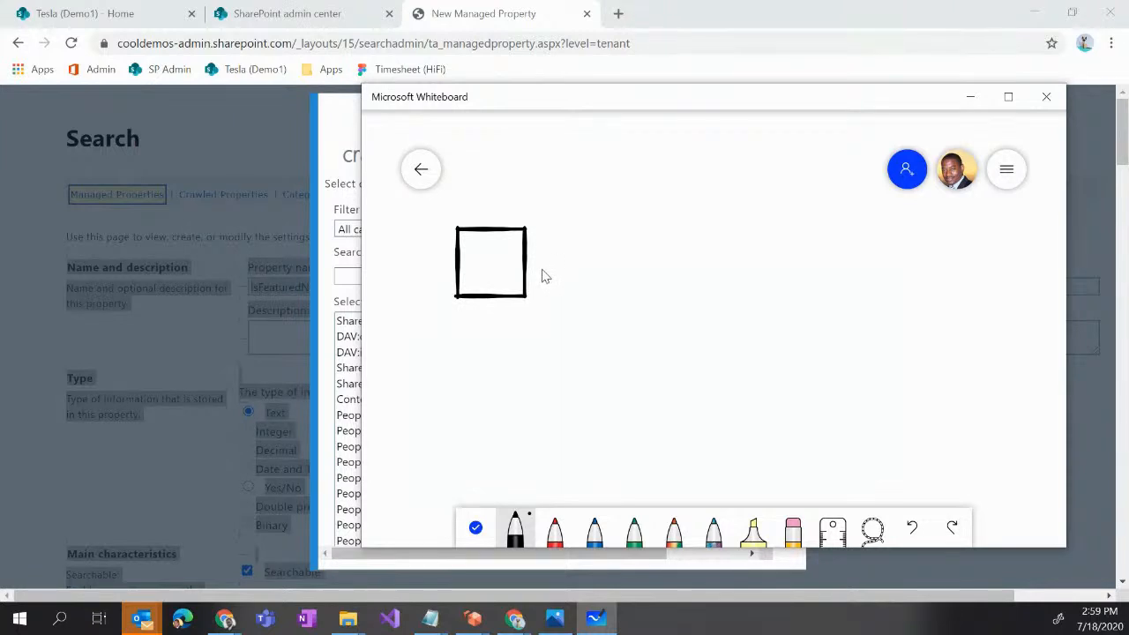
left_click_drag(565, 268, 697, 283)
left_click_drag(597, 298, 701, 309)
mouse_move(689, 261)
left_mouse_down()
mouse_move(728, 314)
mouse_move(681, 341)
left_mouse_up()
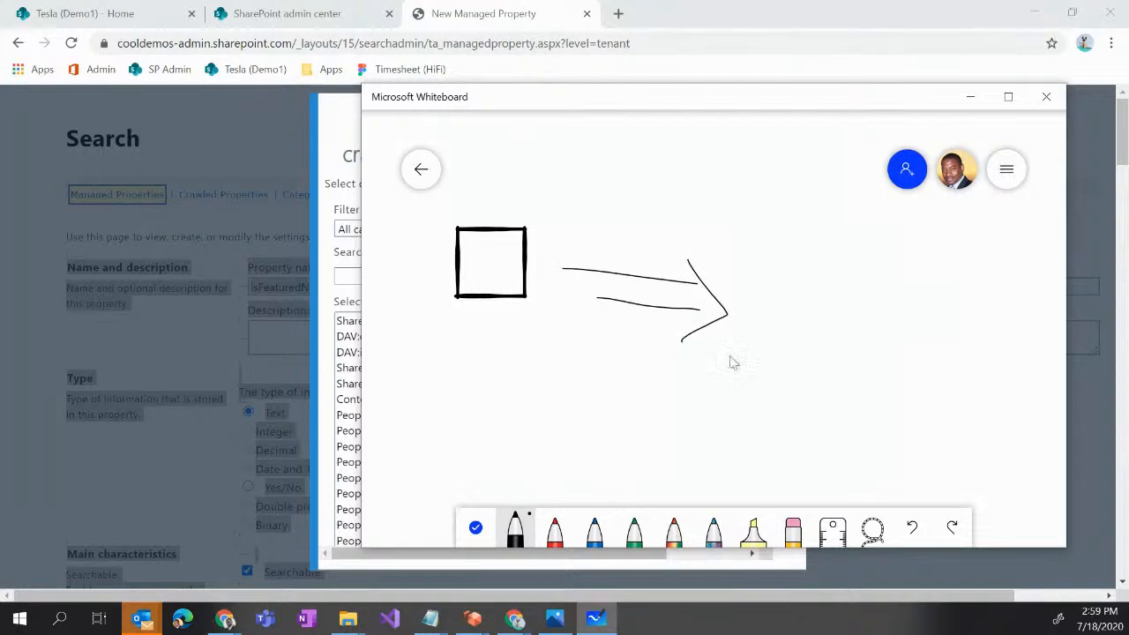
mouse_move(740, 235)
left_mouse_down()
mouse_move(747, 332)
mouse_move(793, 391)
mouse_move(787, 238)
mouse_move(743, 235)
left_mouse_up()
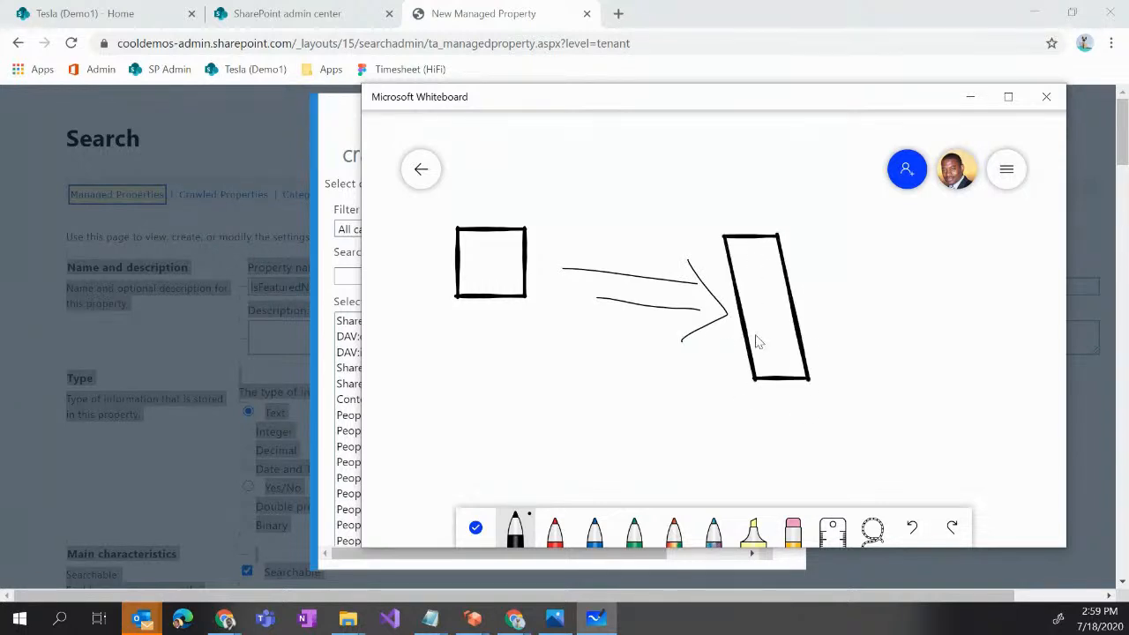
Add four red branches with small shapes to the tall box, a red arrow into its top, and a red outline around the branches.
left_click(555, 532)
mouse_move(775, 257)
left_mouse_down()
mouse_move(824, 263)
mouse_move(800, 265)
mouse_move(806, 291)
mouse_move(835, 299)
mouse_move(814, 284)
left_mouse_up()
mouse_move(788, 324)
left_mouse_down()
mouse_move(844, 333)
mouse_move(827, 327)
left_mouse_up()
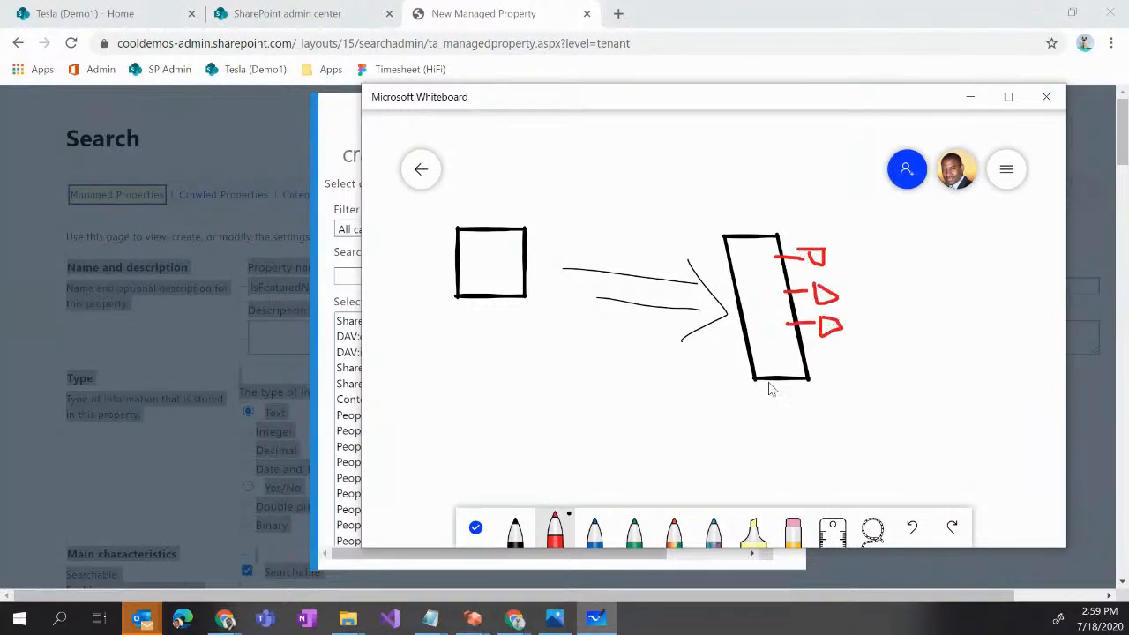
mouse_move(798, 363)
left_mouse_down()
mouse_move(839, 370)
mouse_move(827, 353)
left_mouse_up()
left_click_drag(742, 188, 762, 238)
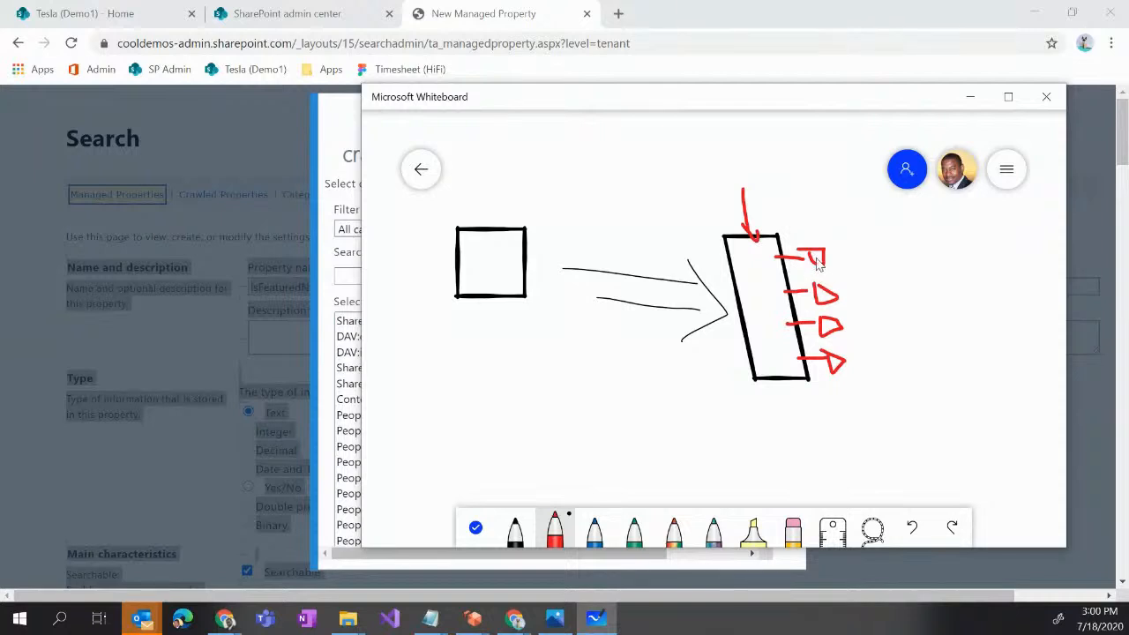
mouse_move(803, 188)
left_mouse_down()
mouse_move(840, 385)
mouse_move(809, 167)
left_mouse_up()
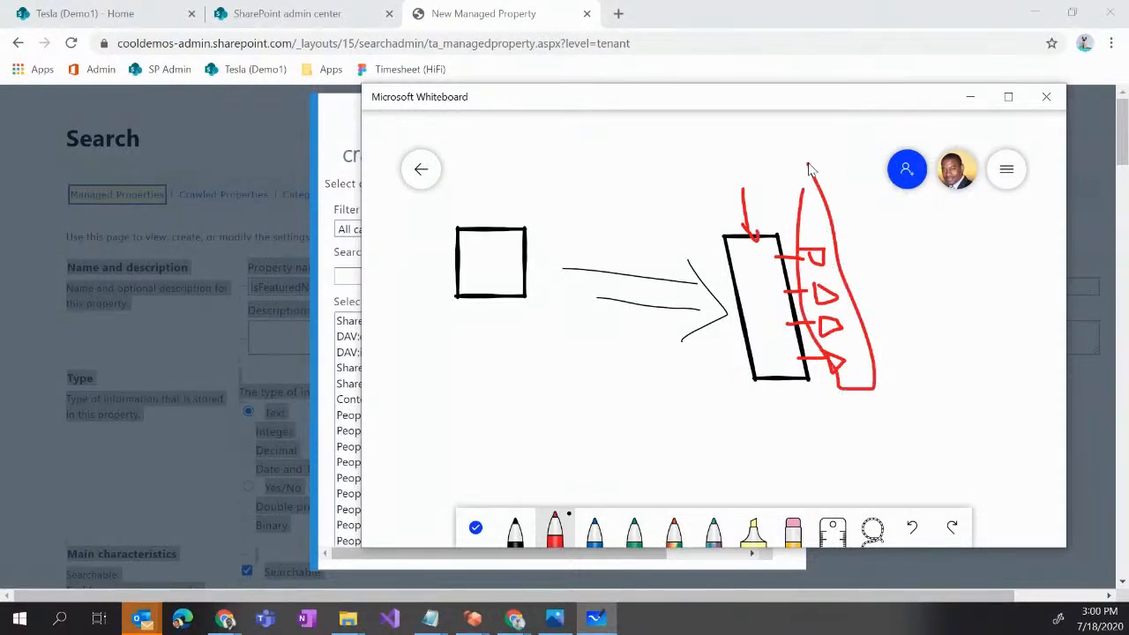
Mark the black square's left edge with a black pen stroke and minimize Whiteboard to return to the crawled property selection.
left_click(515, 529)
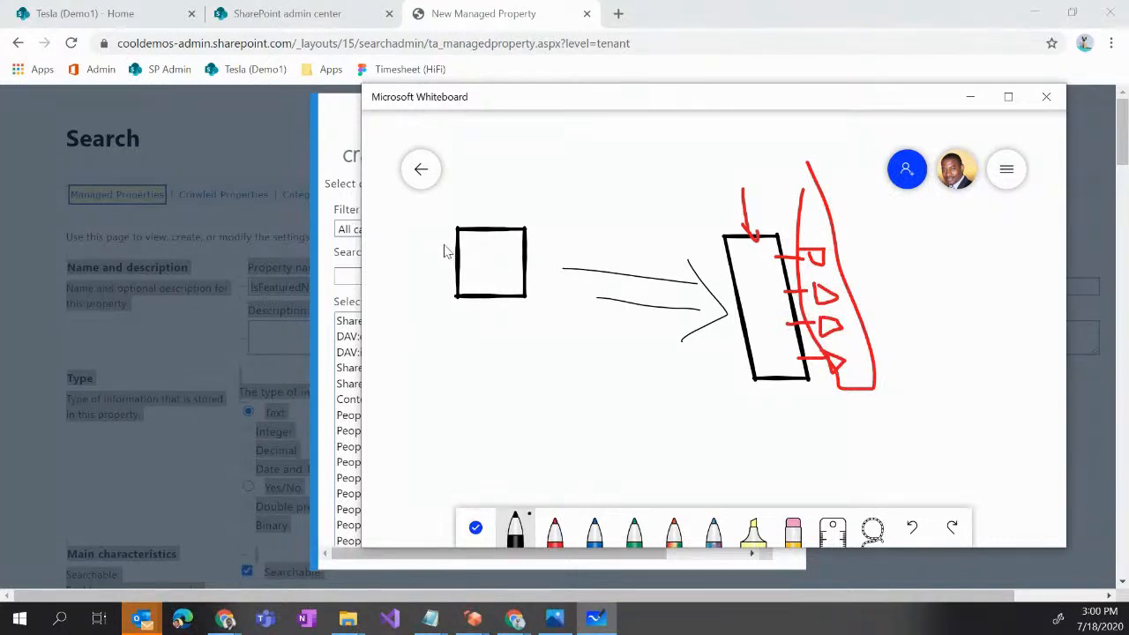
mouse_move(442, 243)
left_mouse_down()
mouse_move(465, 246)
mouse_move(466, 285)
left_mouse_up()
left_click(972, 97)
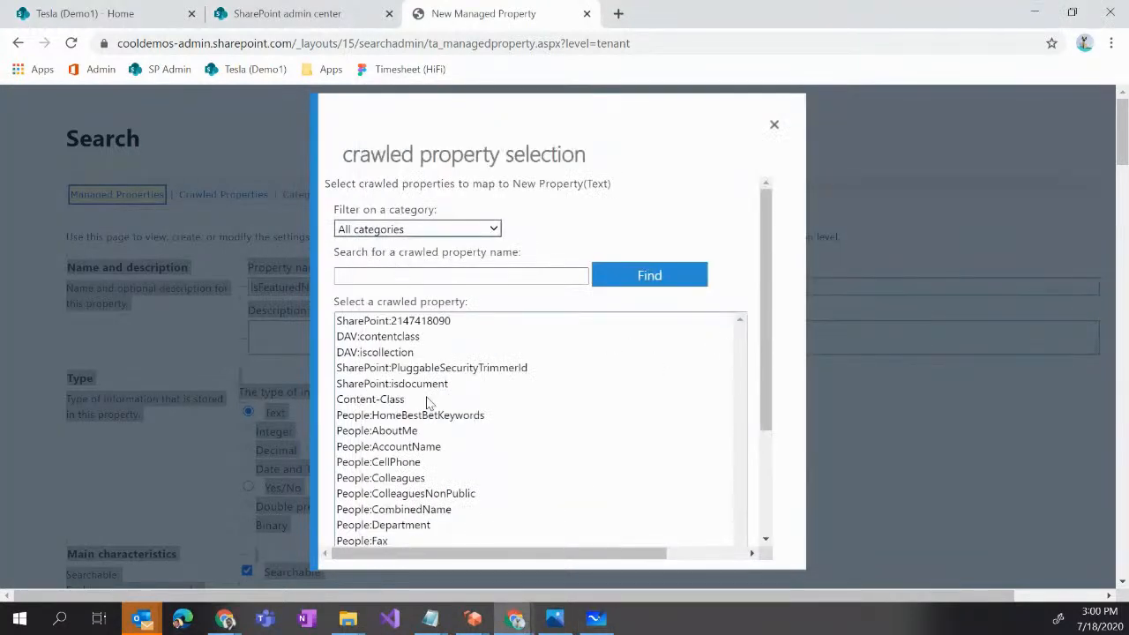
Search the crawled properties for isfeatured.
left_click(421, 276)
type("isfea")
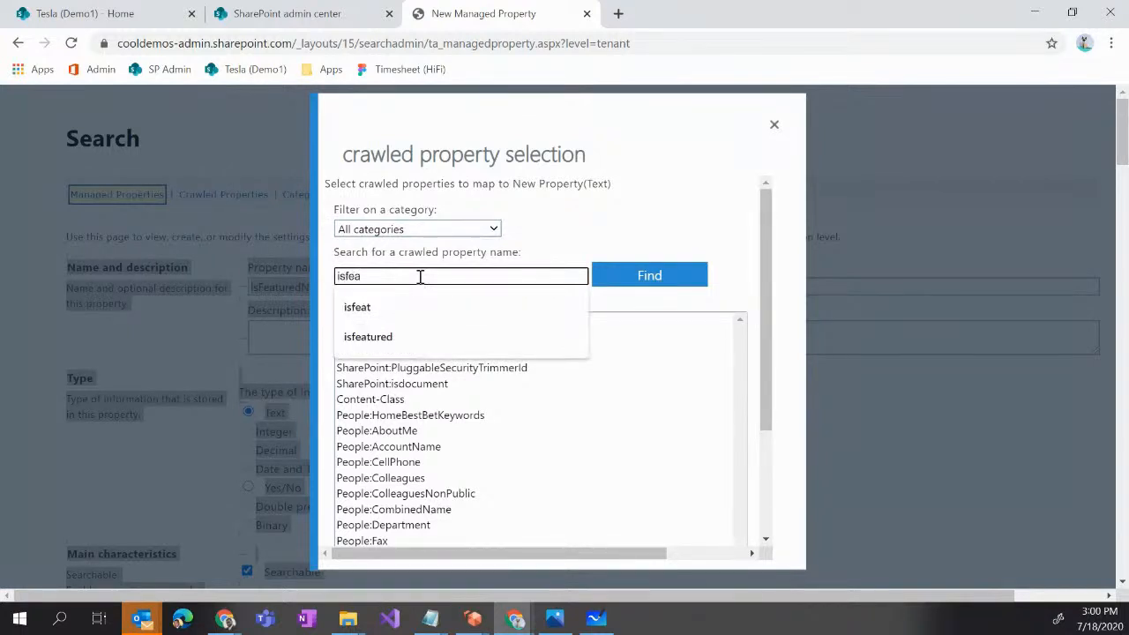
left_click(408, 341)
left_click(668, 284)
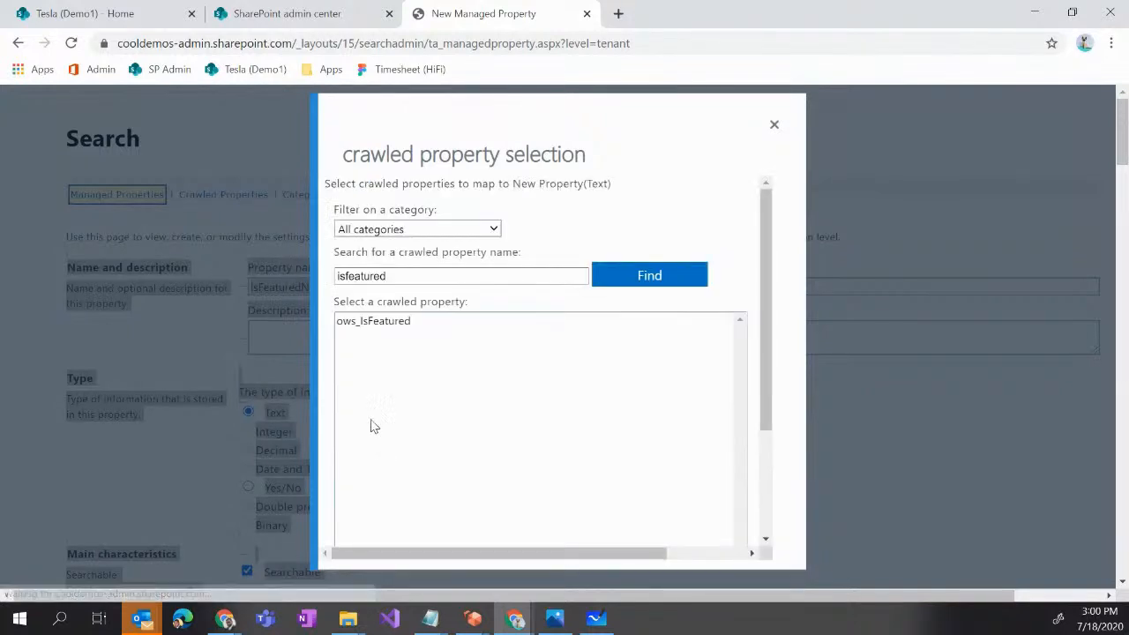
Select the crawled property ows_IsFeatured and confirm it as the mapping for the new managed property.
left_click(381, 322)
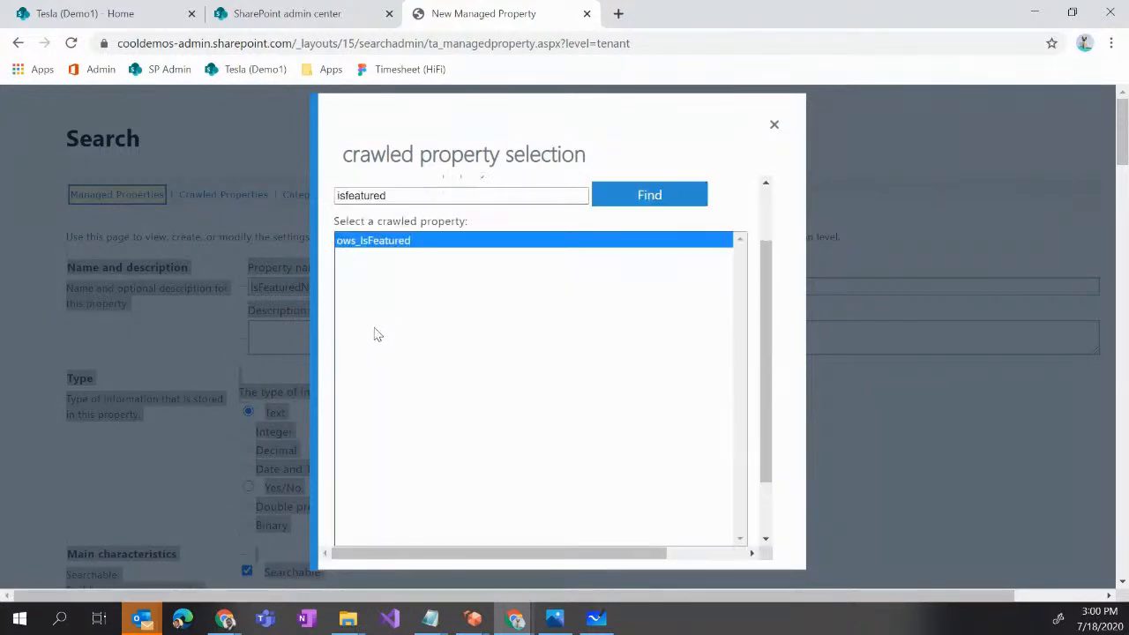
scroll(773, 534, "down", 2)
scroll(685, 465, "up", 3)
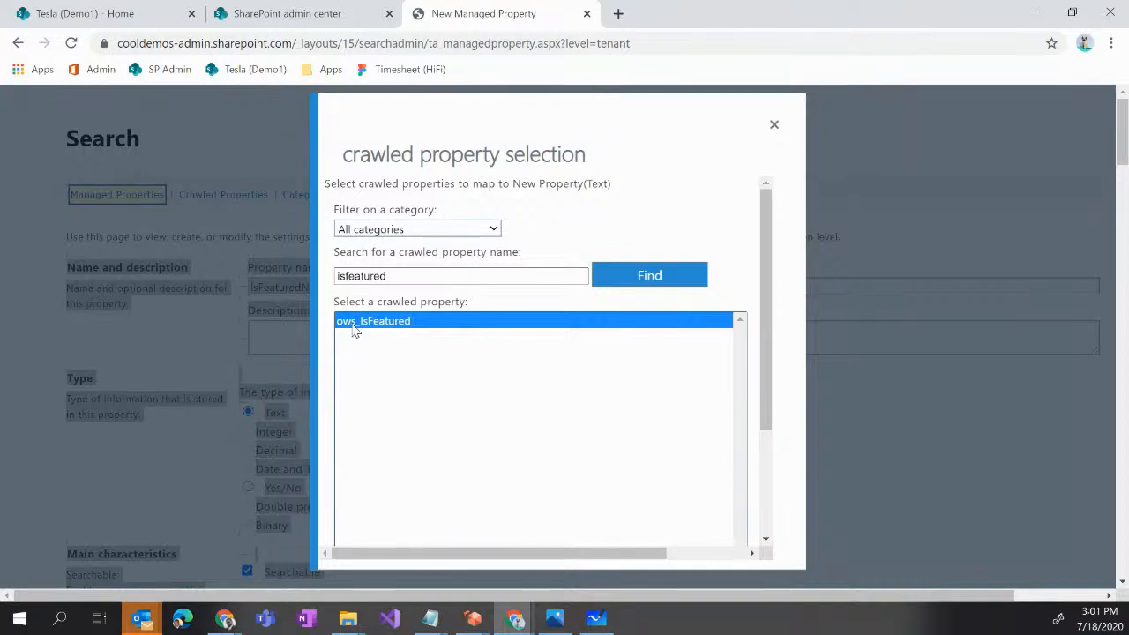
scroll(774, 511, "down", 3)
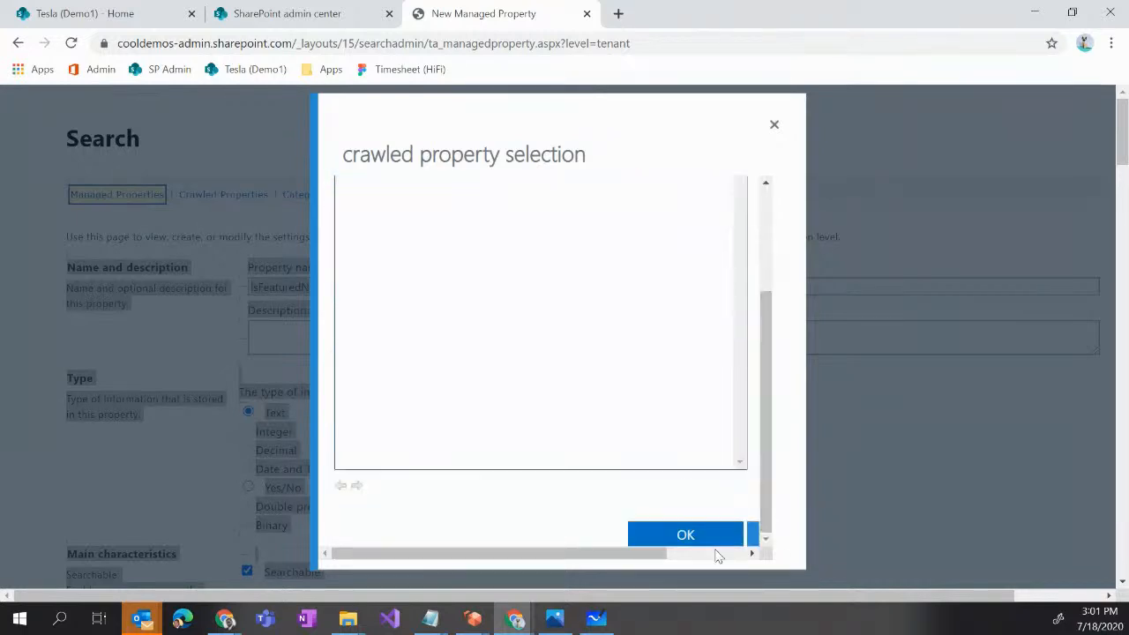
left_click(658, 544)
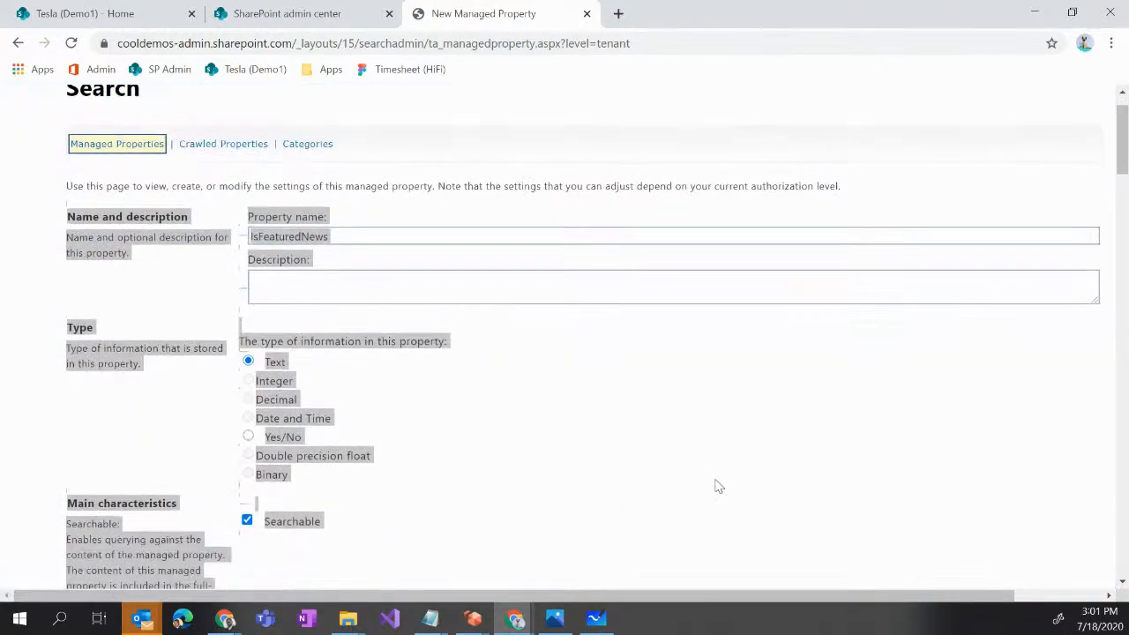
Check the ows_IsFeatured entry in the crawled property mappings and save the new managed property.
scroll(754, 461, "down", 4)
scroll(688, 454, "down", 4)
left_click(296, 535)
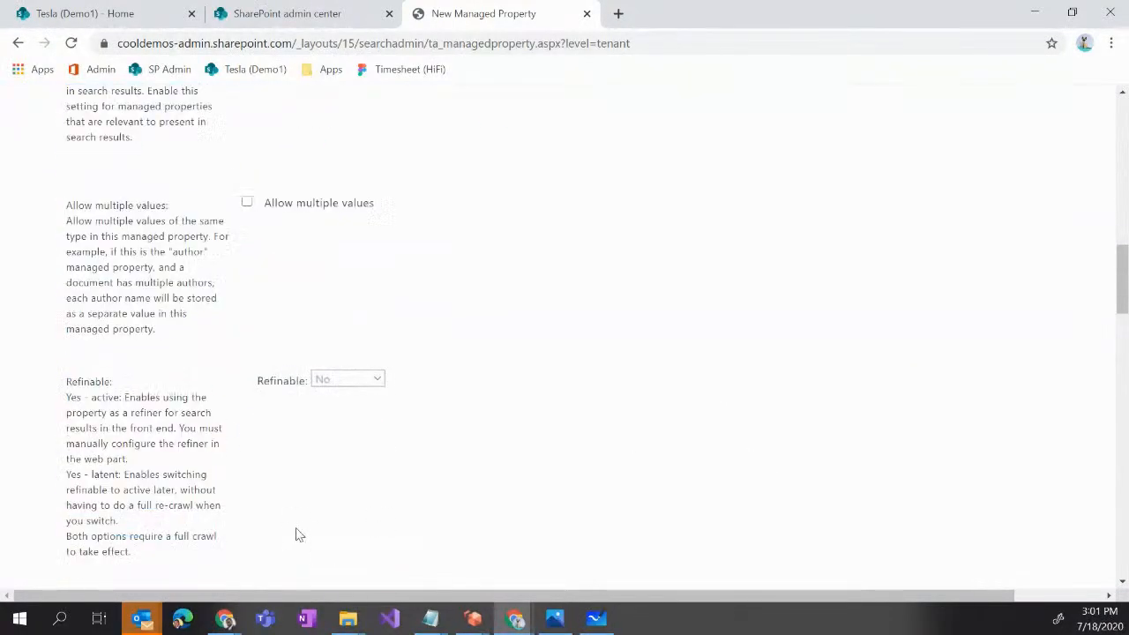
scroll(574, 517, "down", 15)
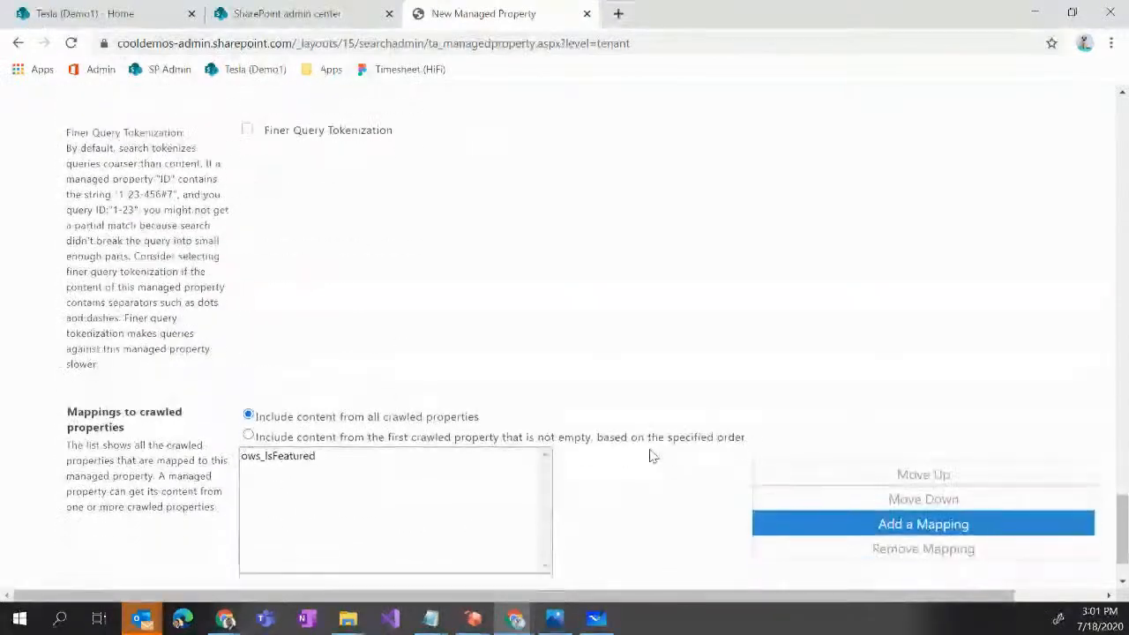
scroll(650, 454, "down", 2)
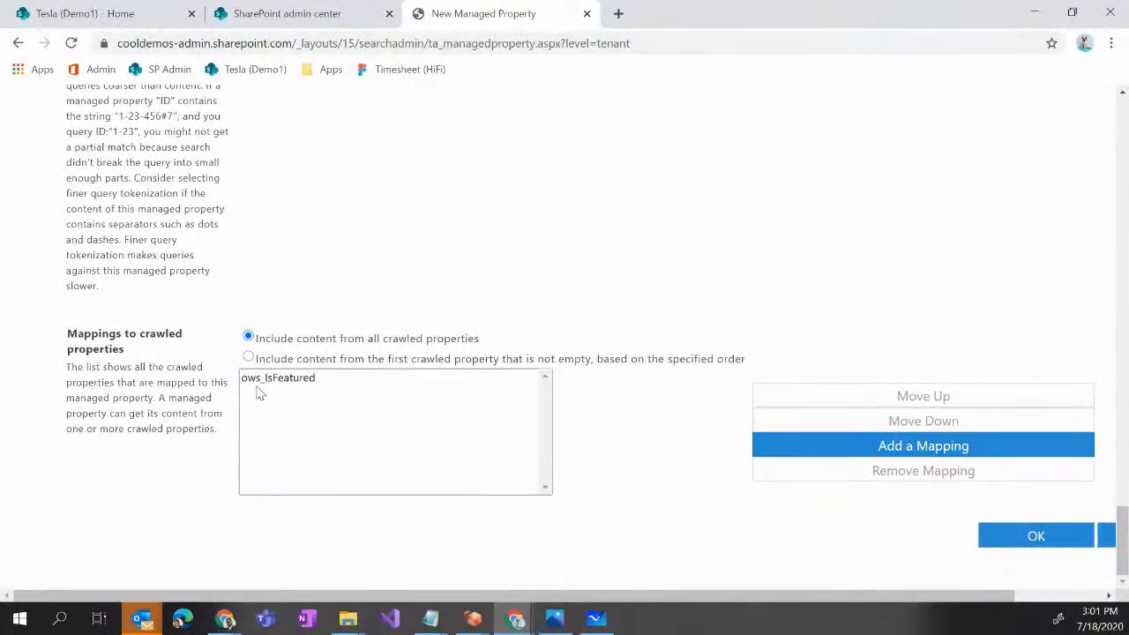
left_click(1072, 540)
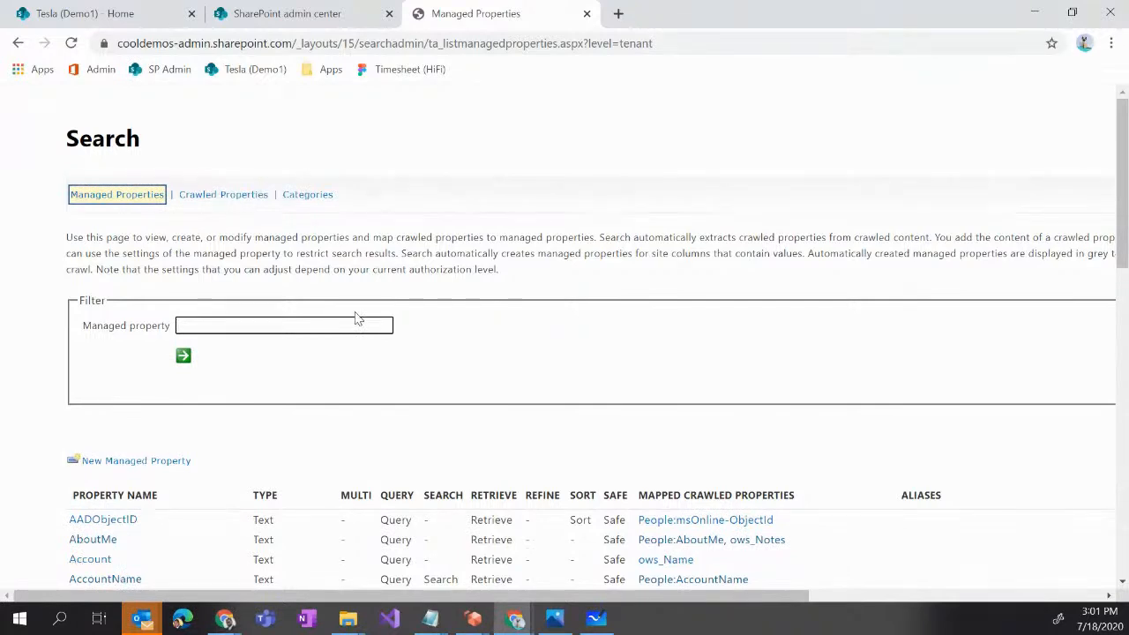
Return to the Tesla (Demo1) site and open the settings of its Site Pages library from the site contents.
left_click(286, 22)
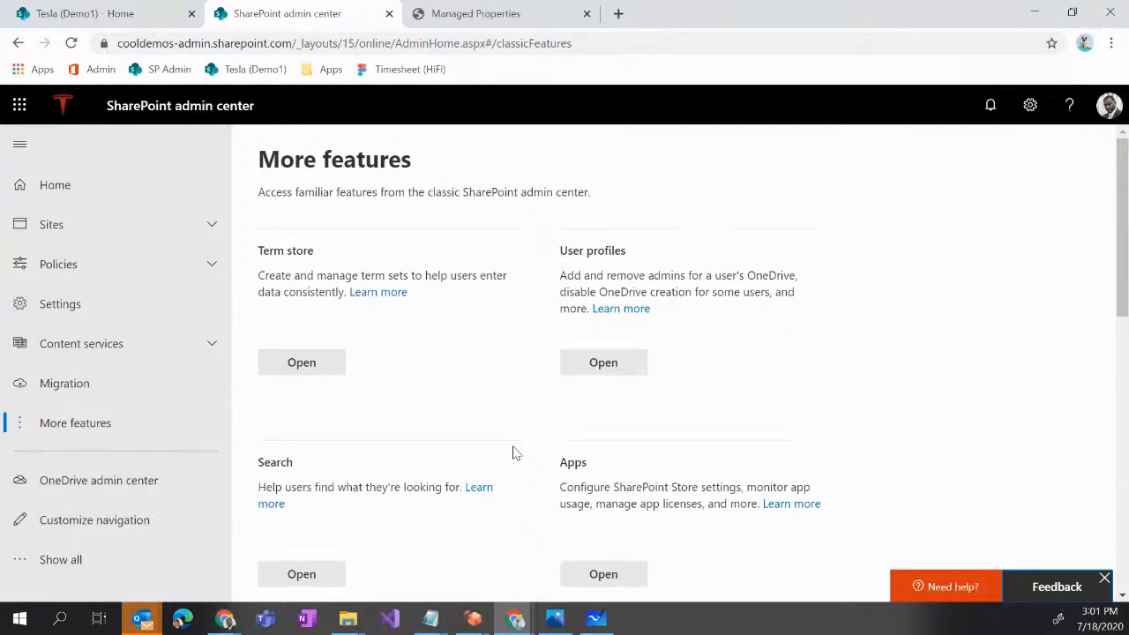
left_click(126, 14)
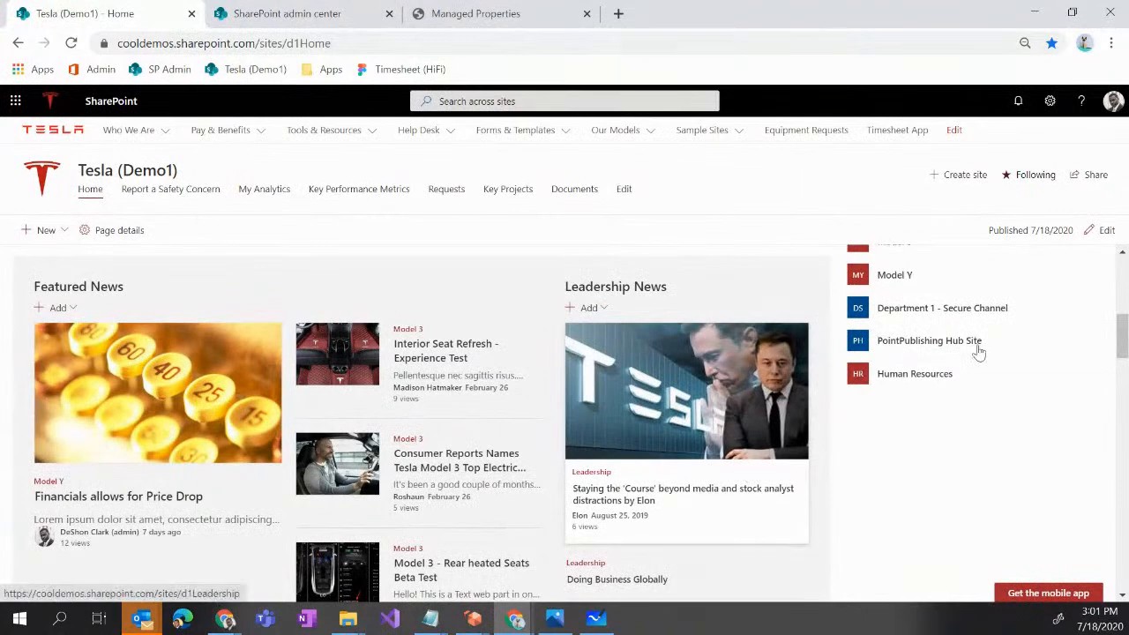
left_click(1056, 113)
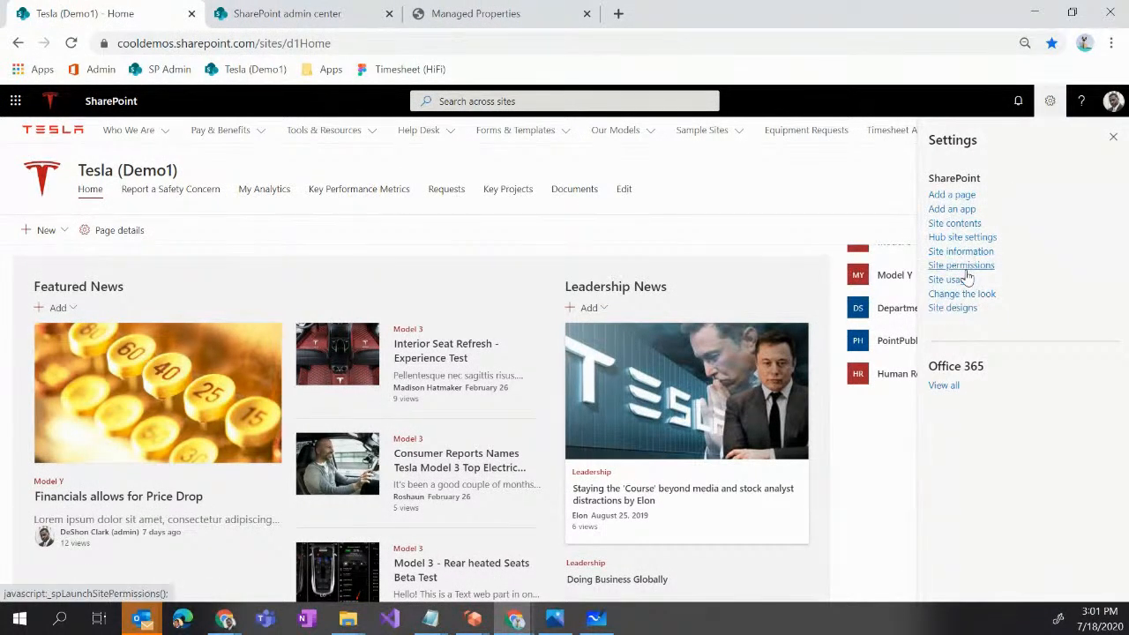
left_click(967, 226)
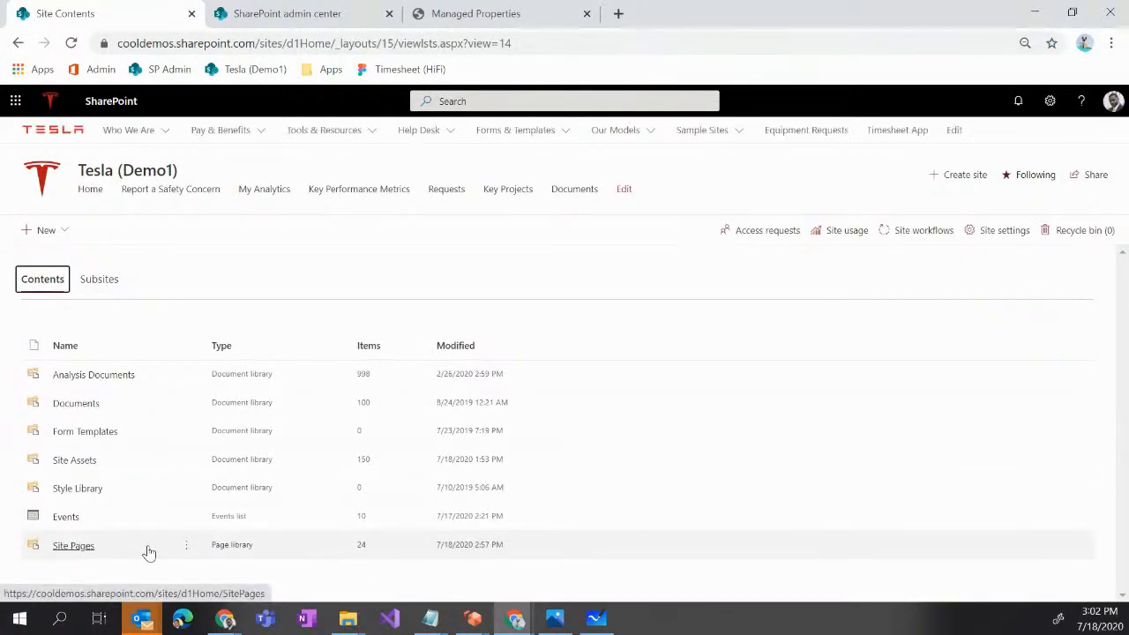
left_click(185, 549)
left_click(212, 522)
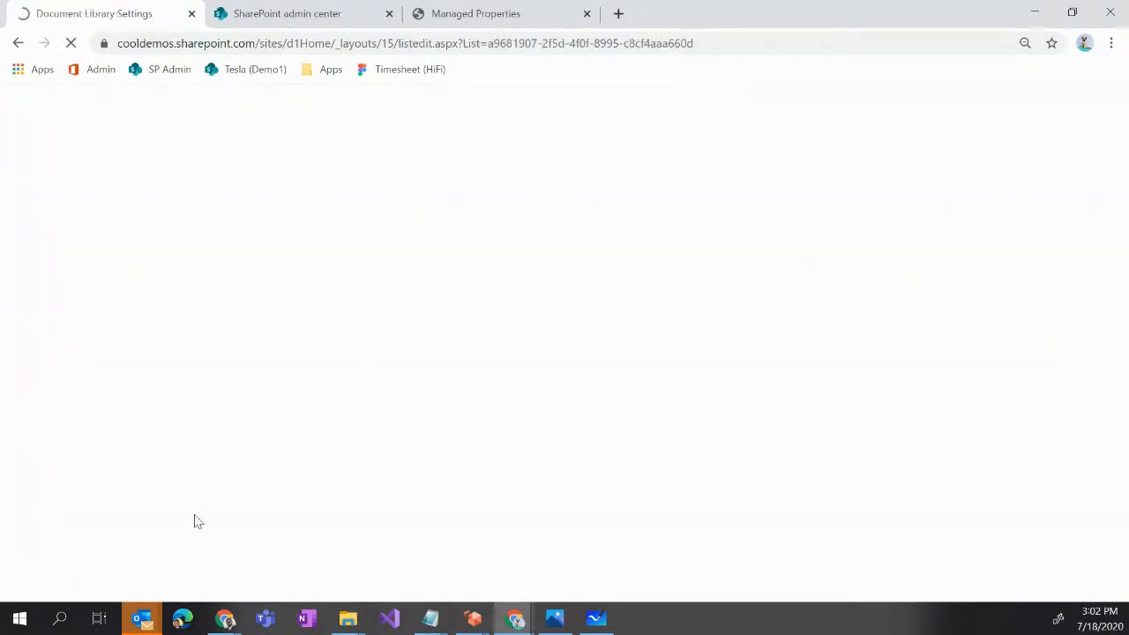
Start a new column in the Site Pages library, named IsFeatured, with the type Yes/No (check box).
scroll(178, 514, "down", 3)
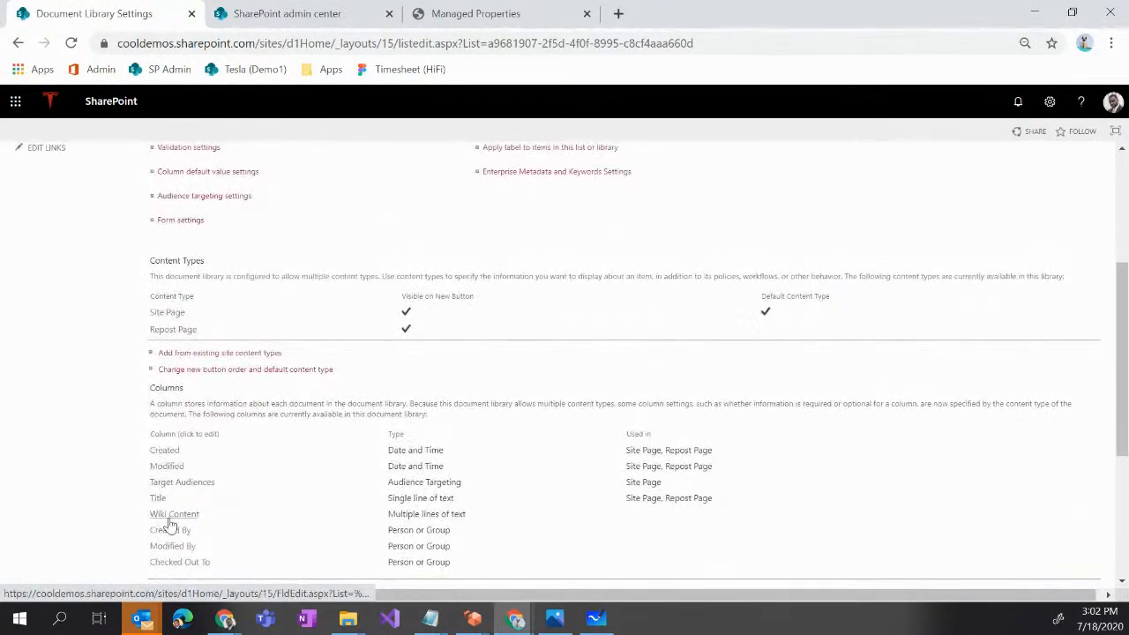
scroll(176, 530, "down", 1)
scroll(174, 526, "down", 1)
left_click(172, 427)
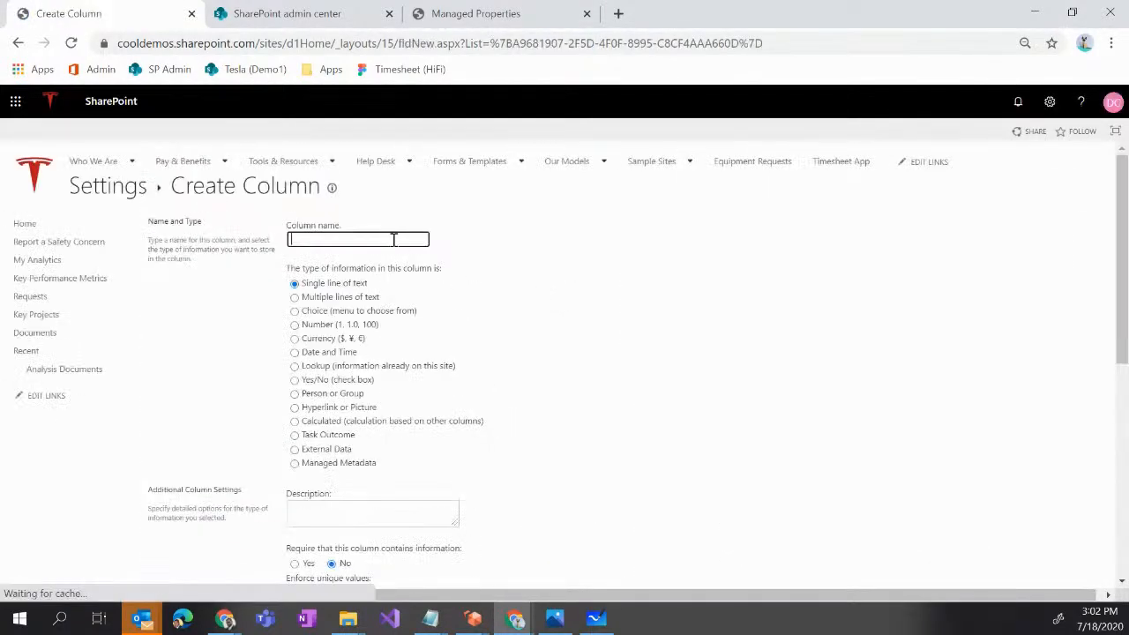
left_click(394, 239)
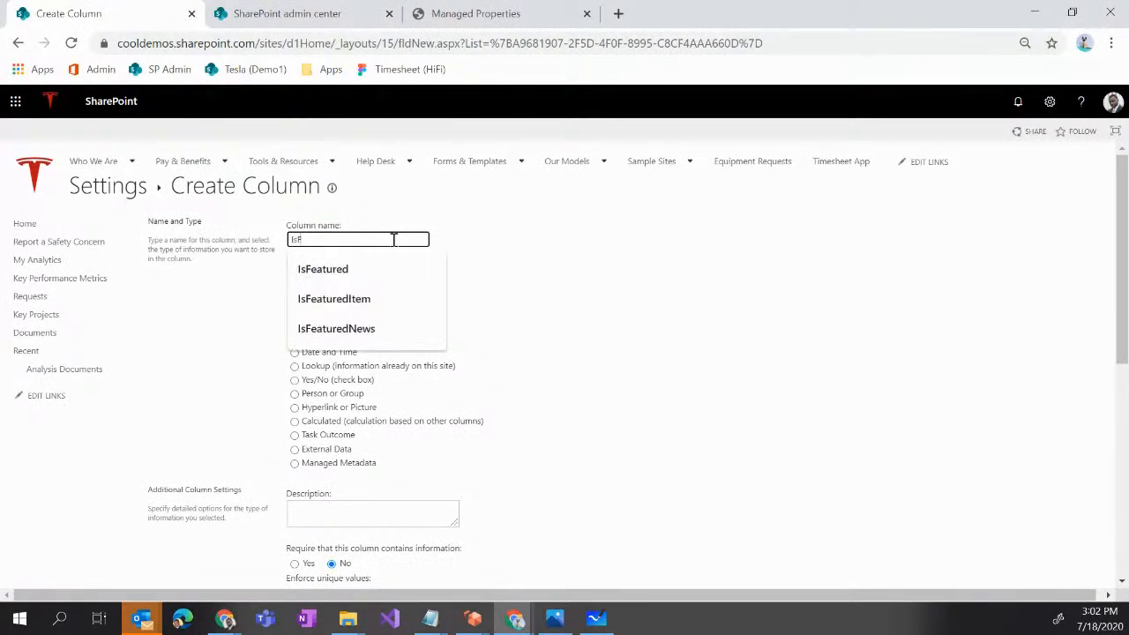
left_click(376, 271)
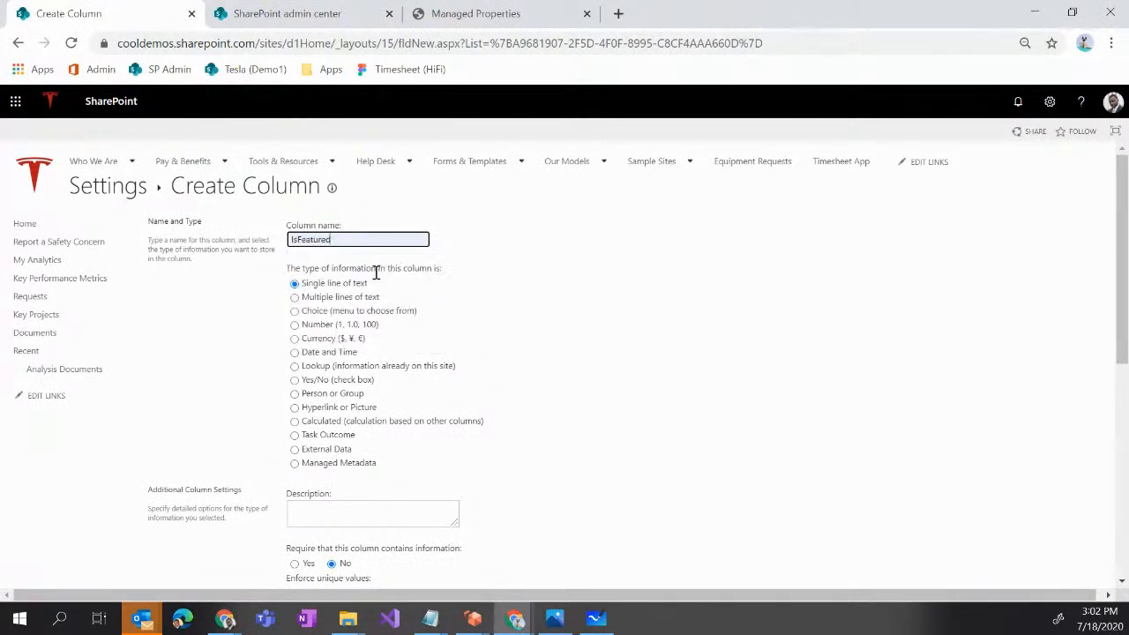
left_click(296, 380)
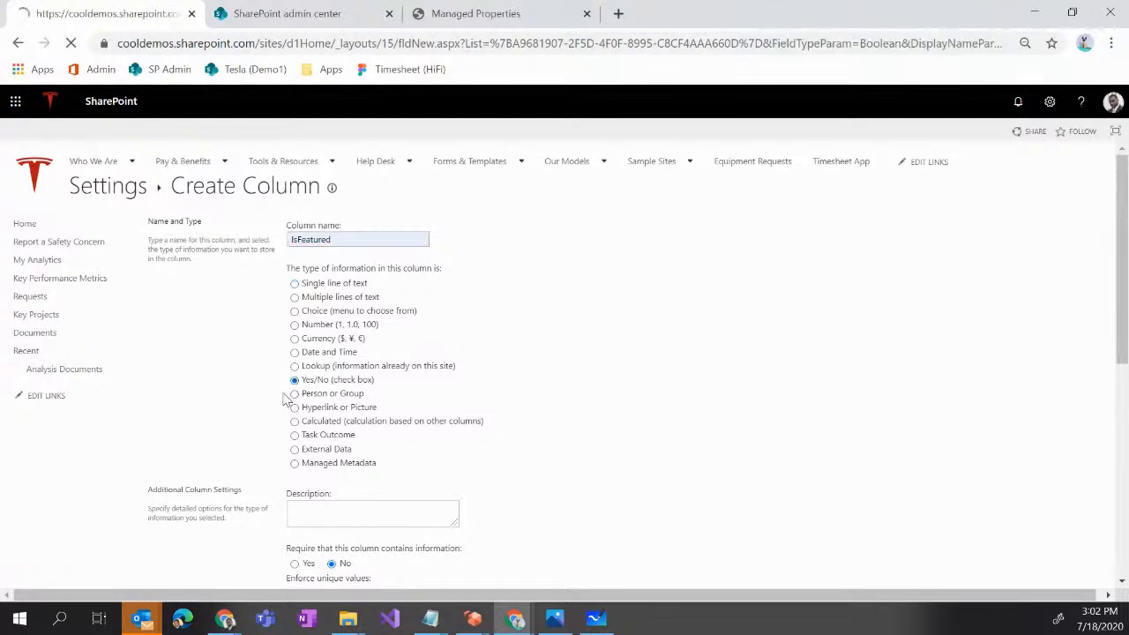
Set the IsFeatured column's default value to No and create the column.
scroll(367, 401, "down", 1)
left_click(303, 469)
left_click(300, 493)
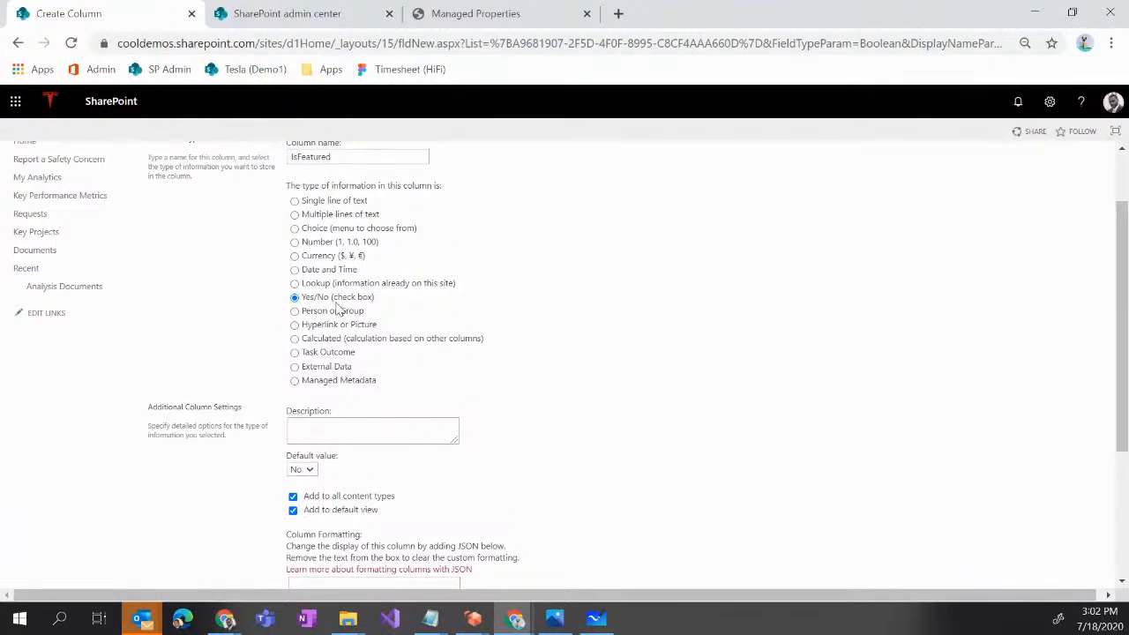
scroll(310, 268, "up", 1)
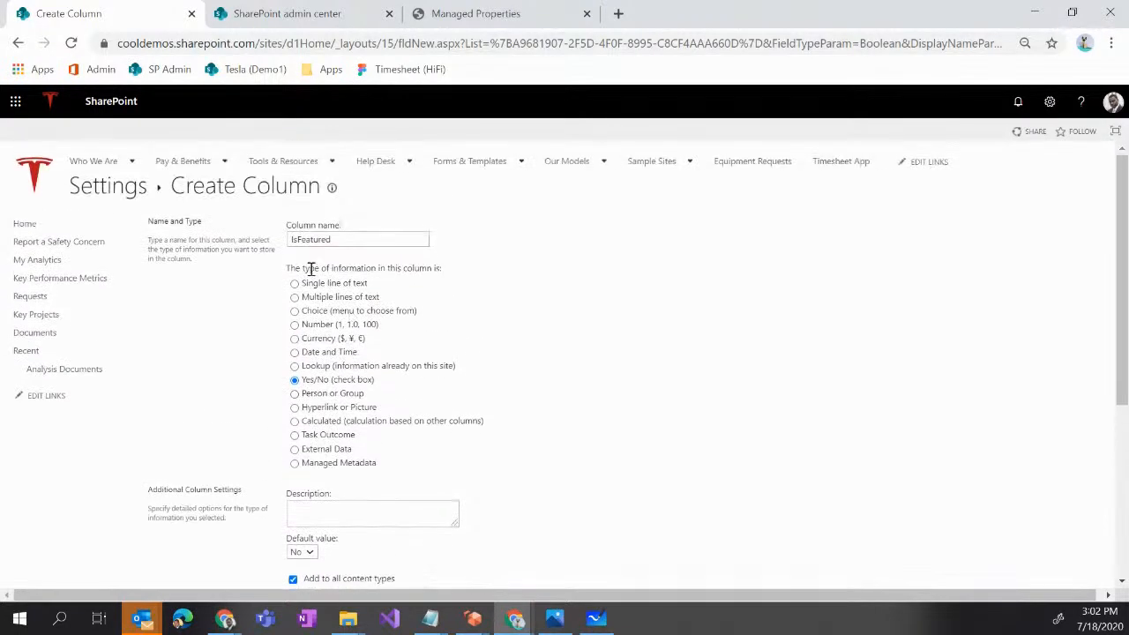
scroll(295, 542, "down", 1)
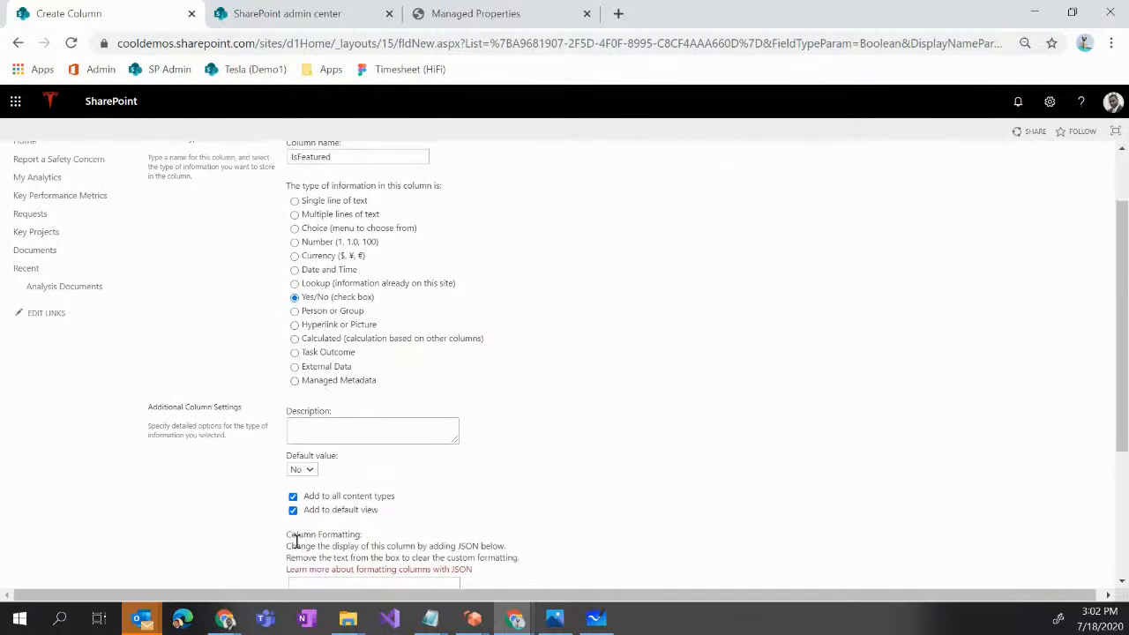
scroll(675, 481, "down", 3)
left_click(1022, 517)
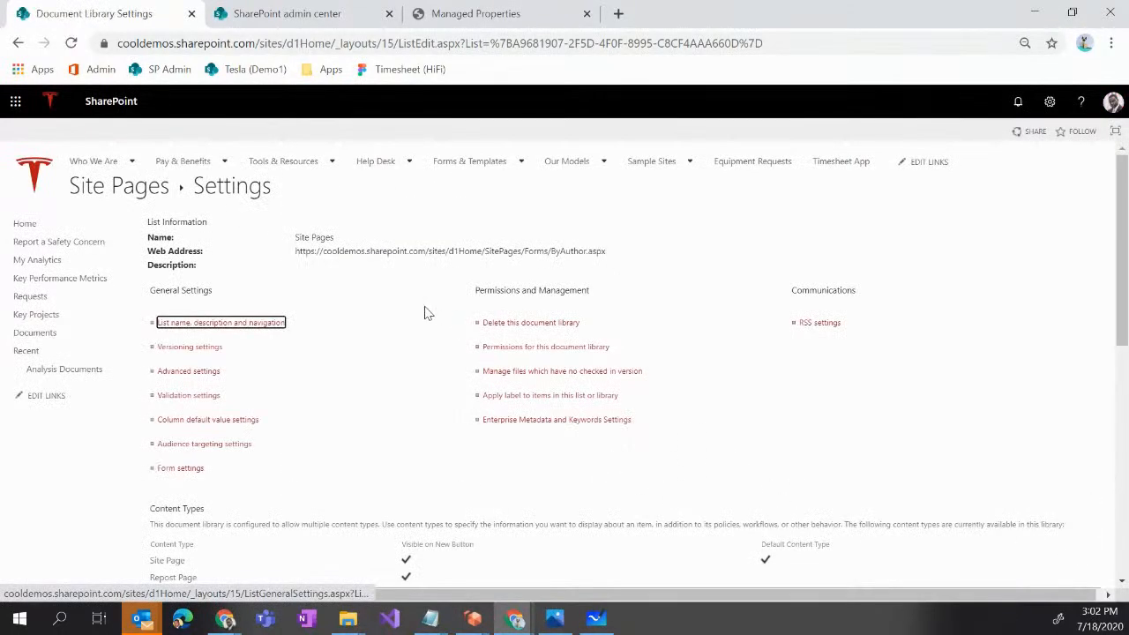
Check the library's column list, then open the site home in a new tab and go to the Model 3 site from its news.
scroll(428, 314, "down", 3)
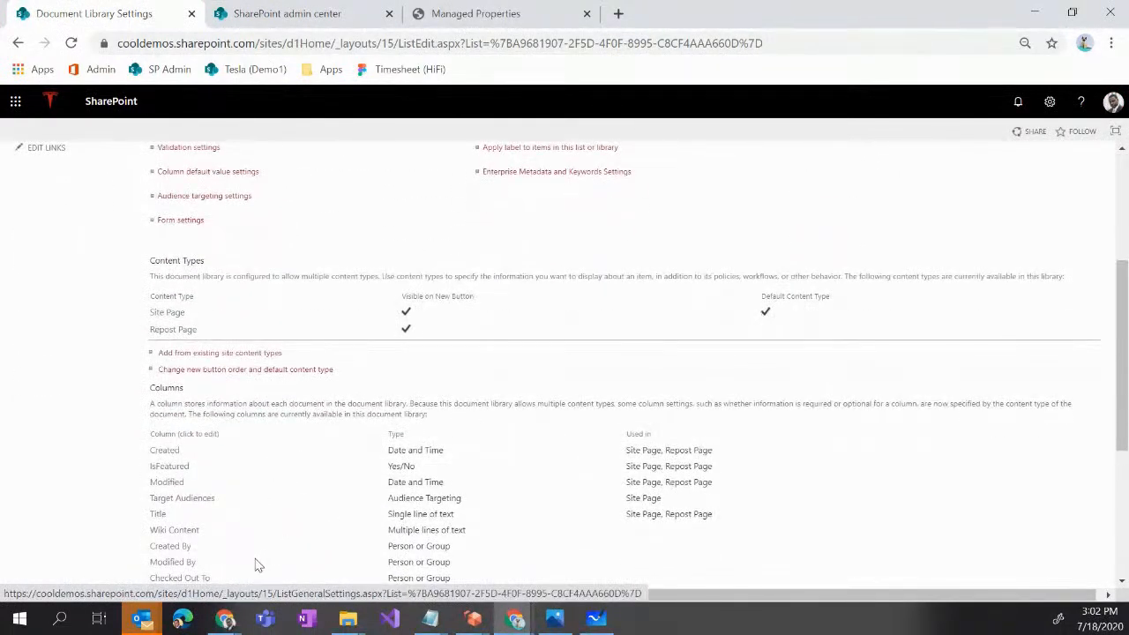
scroll(184, 564, "up", 3)
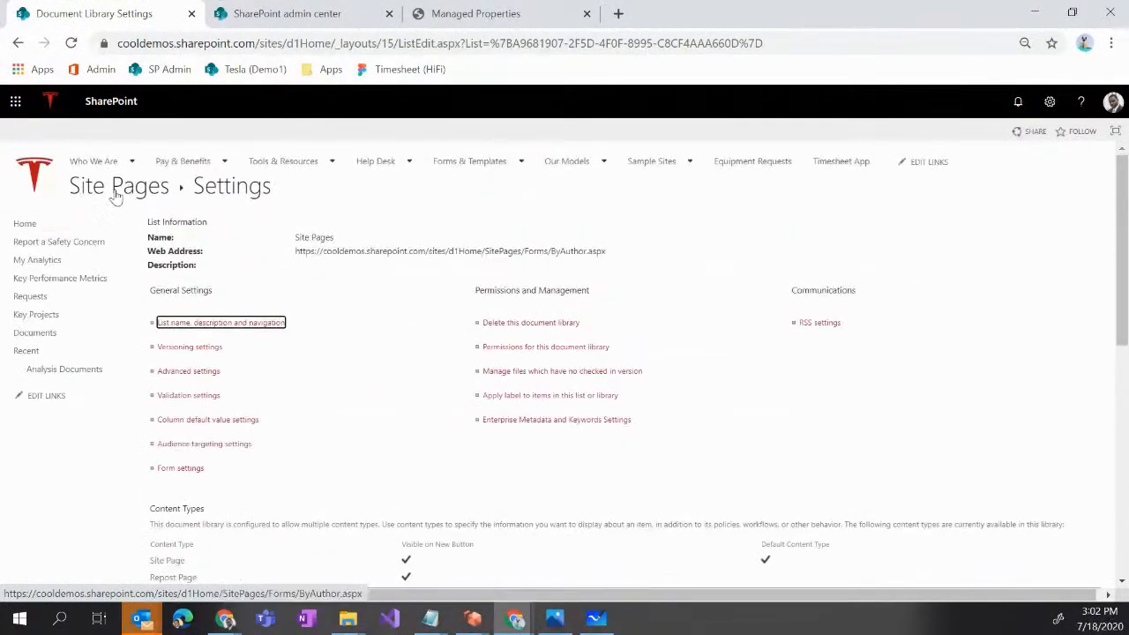
right_click(100, 194)
right_click(32, 176)
left_click(108, 187)
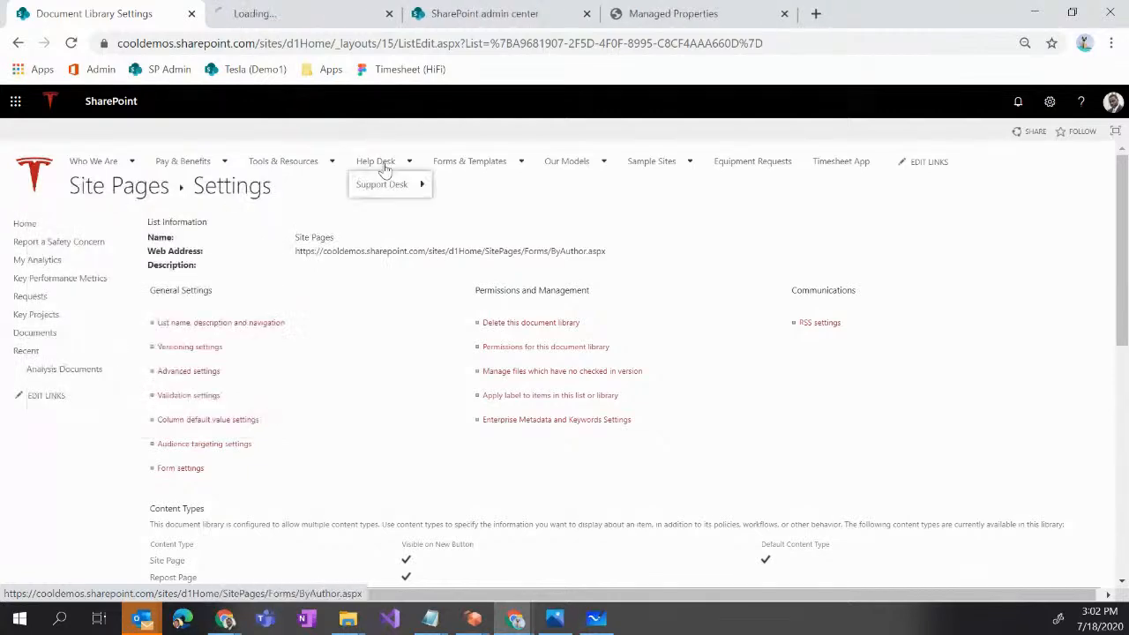
left_click(287, 13)
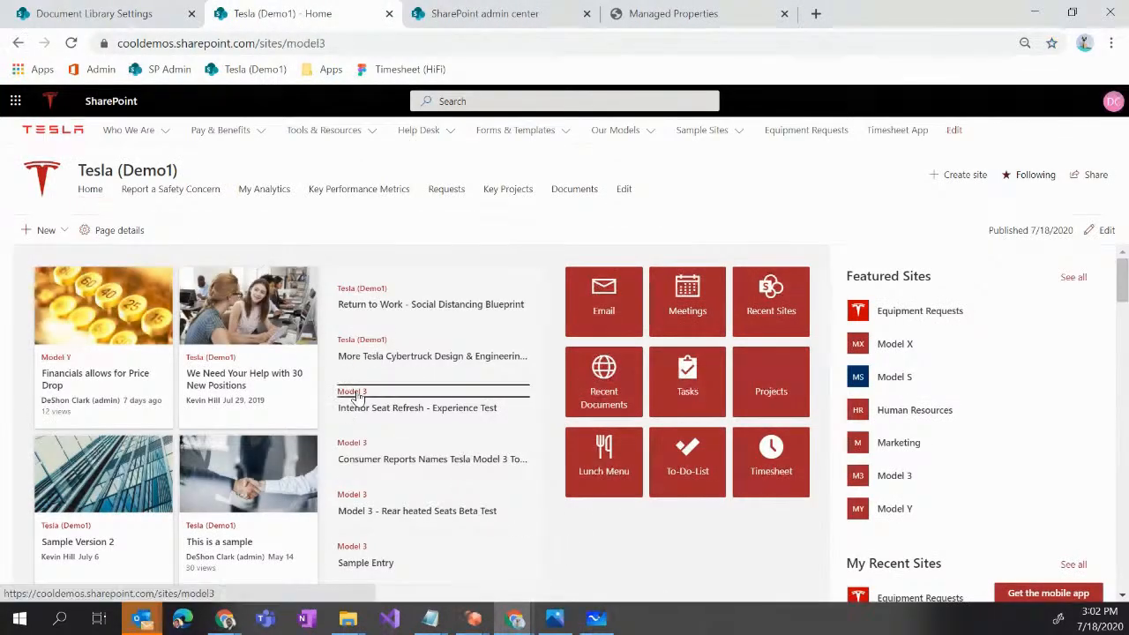
left_click(349, 392)
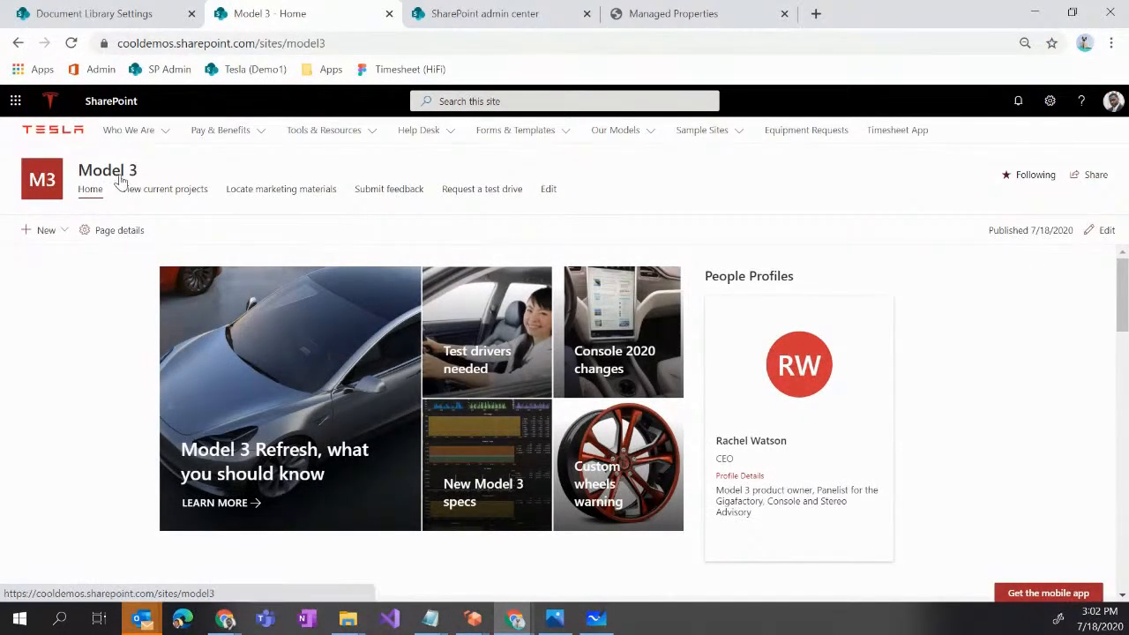
Open the Model 3 site's Site Pages library settings and check the type of its IsFeatured column.
left_click(1050, 100)
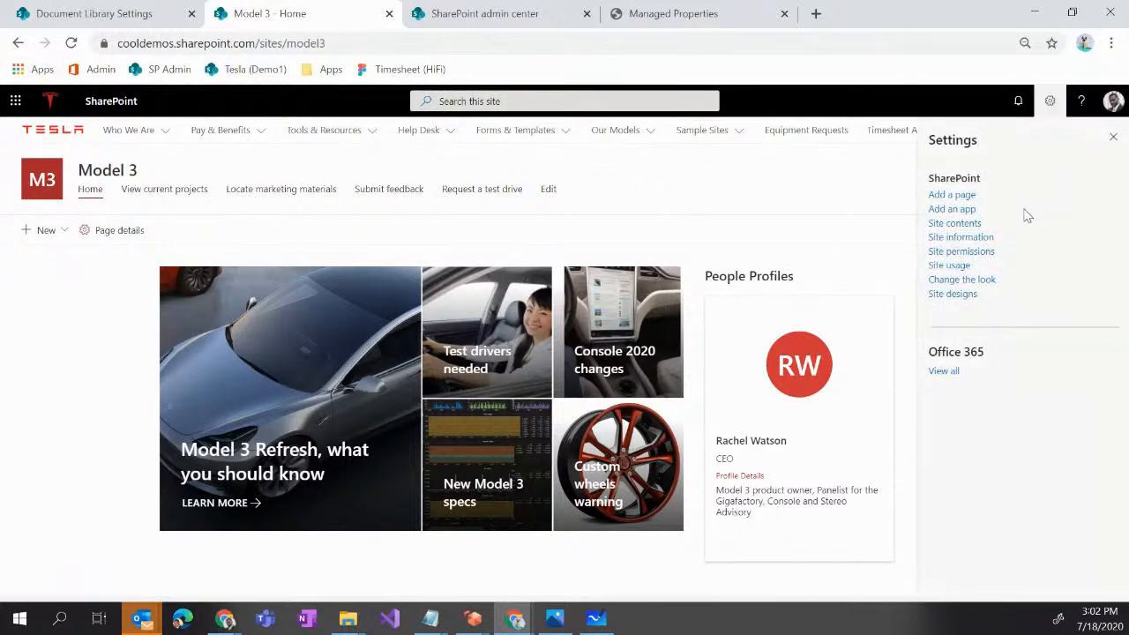
left_click(965, 224)
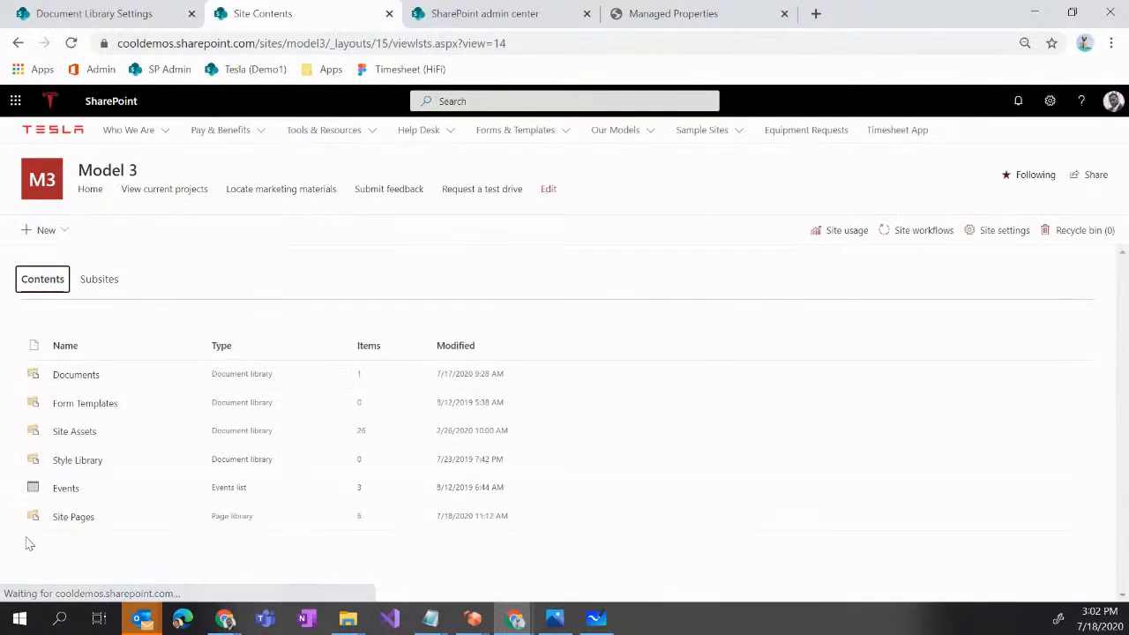
left_click(186, 516)
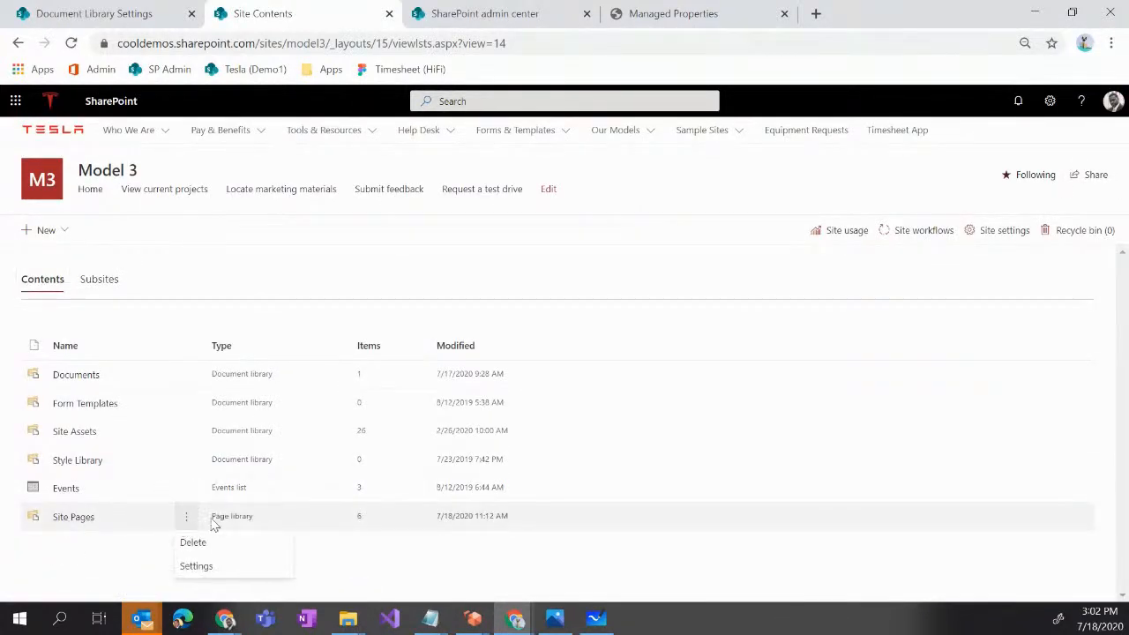
left_click(198, 567)
scroll(194, 395, "down", 1)
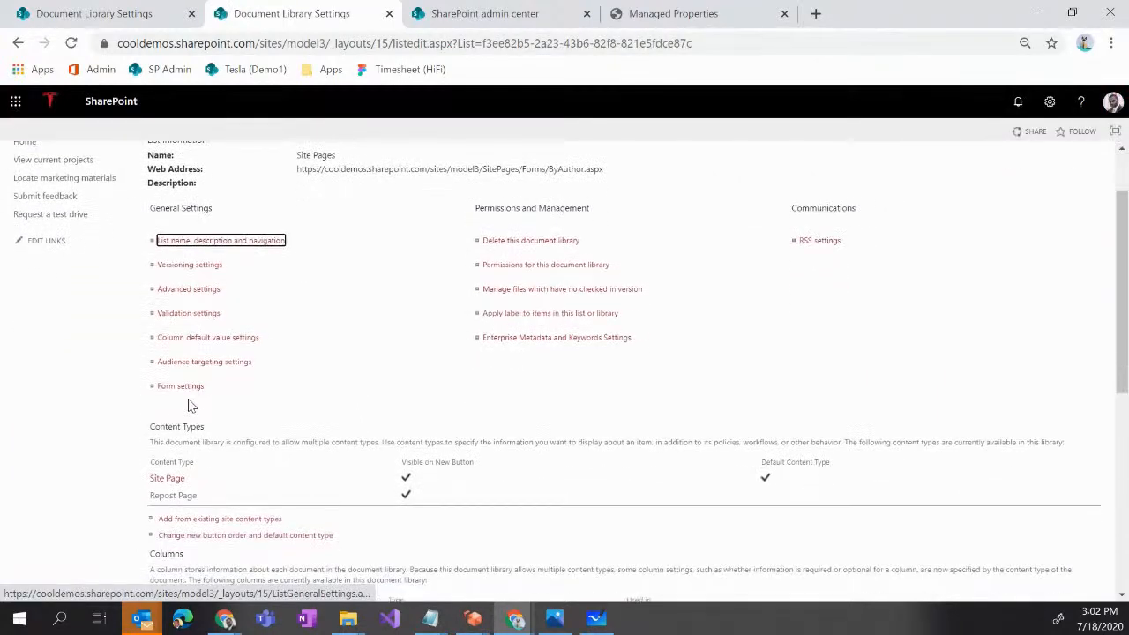
scroll(173, 486, "down", 2)
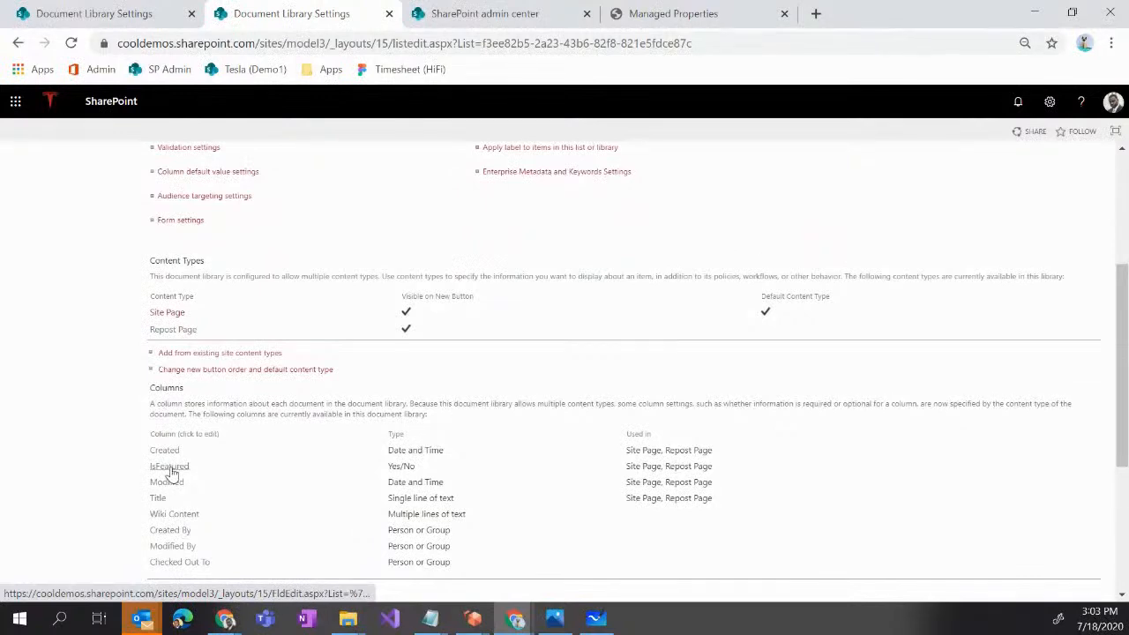
left_click_drag(422, 472, 383, 473)
Open the bookmarked Tesla (Demo1) home page in a new tab and switch to it.
right_click(251, 71)
left_click(420, 82)
left_click(825, 14)
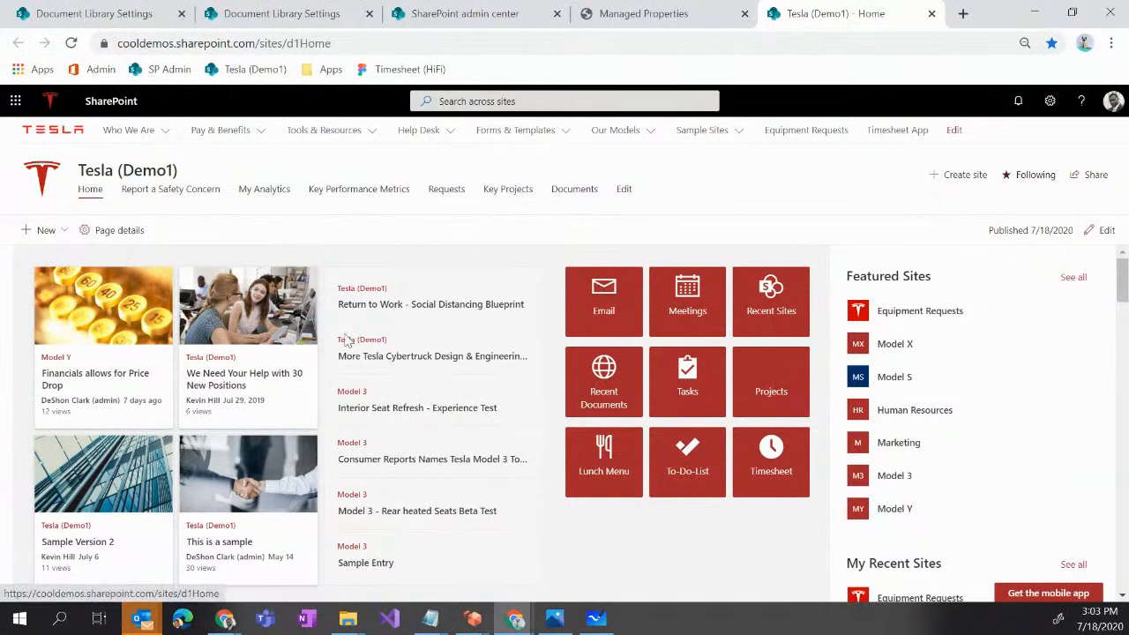
Compare the Site Pages library settings of the Model 3 and d1Home sites, examining the site address, content types and columns.
left_click(462, 14)
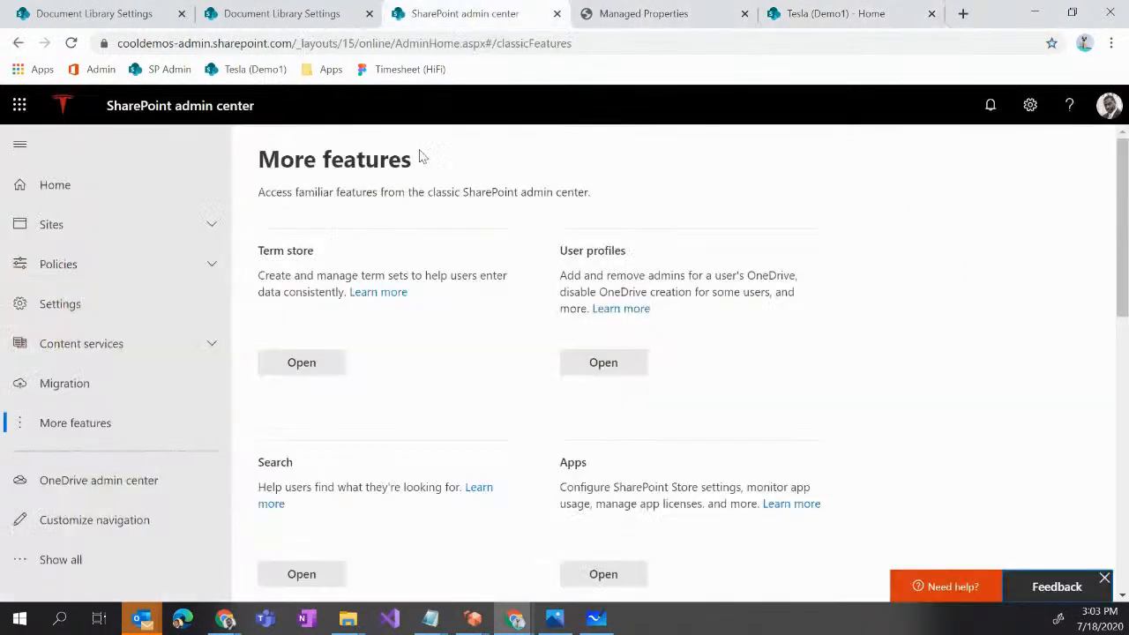
left_click(320, 19)
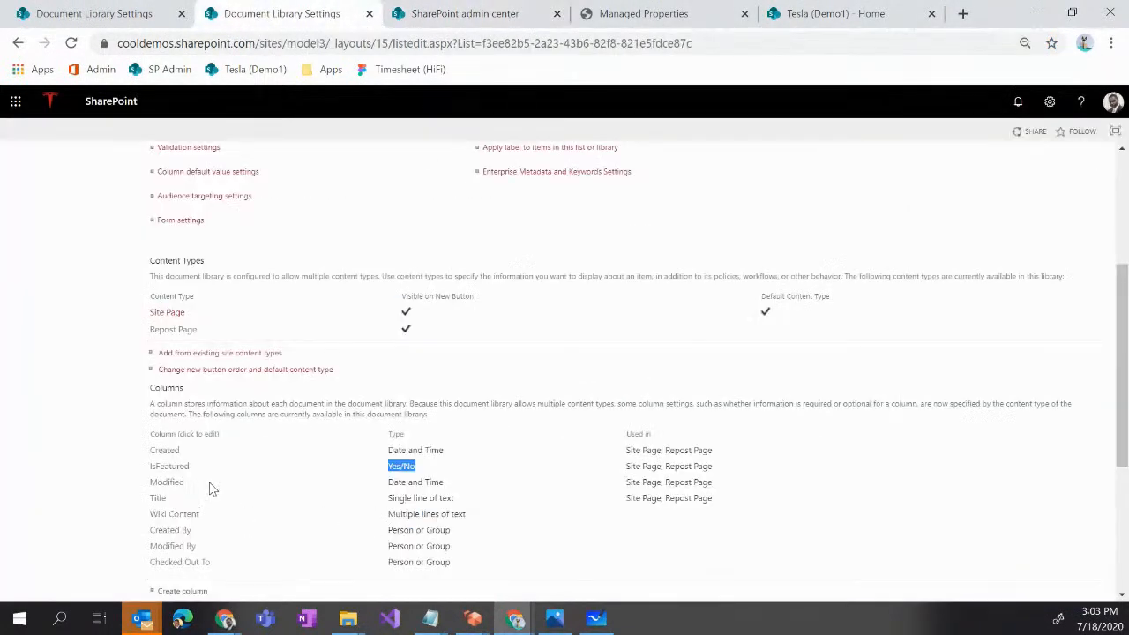
scroll(274, 396, "up", 3)
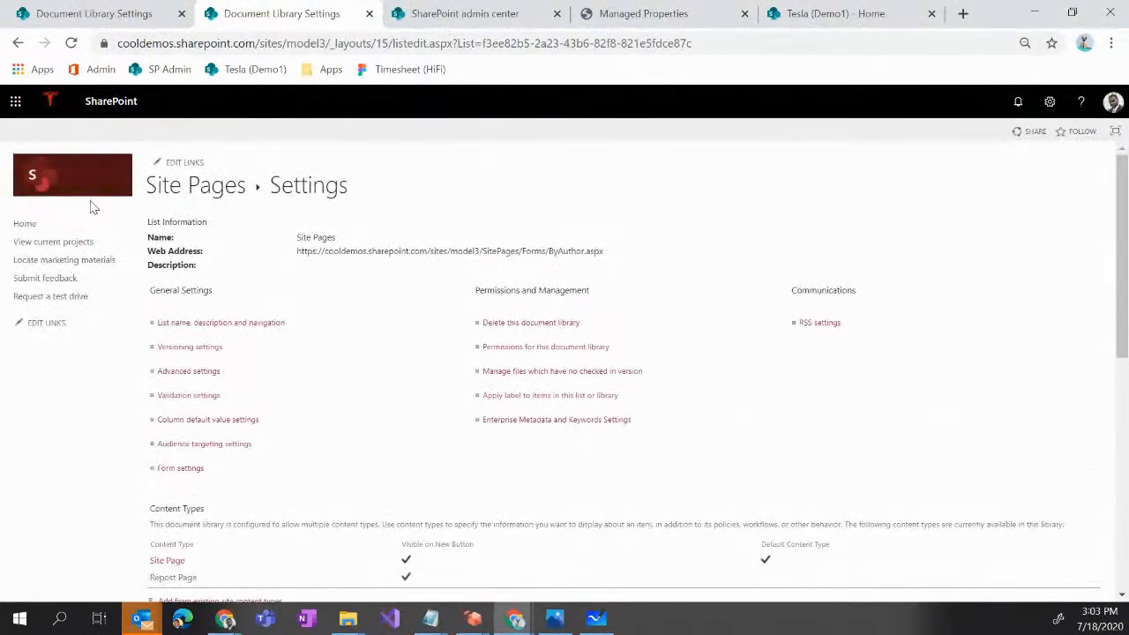
key("ctrl+shift+Tab")
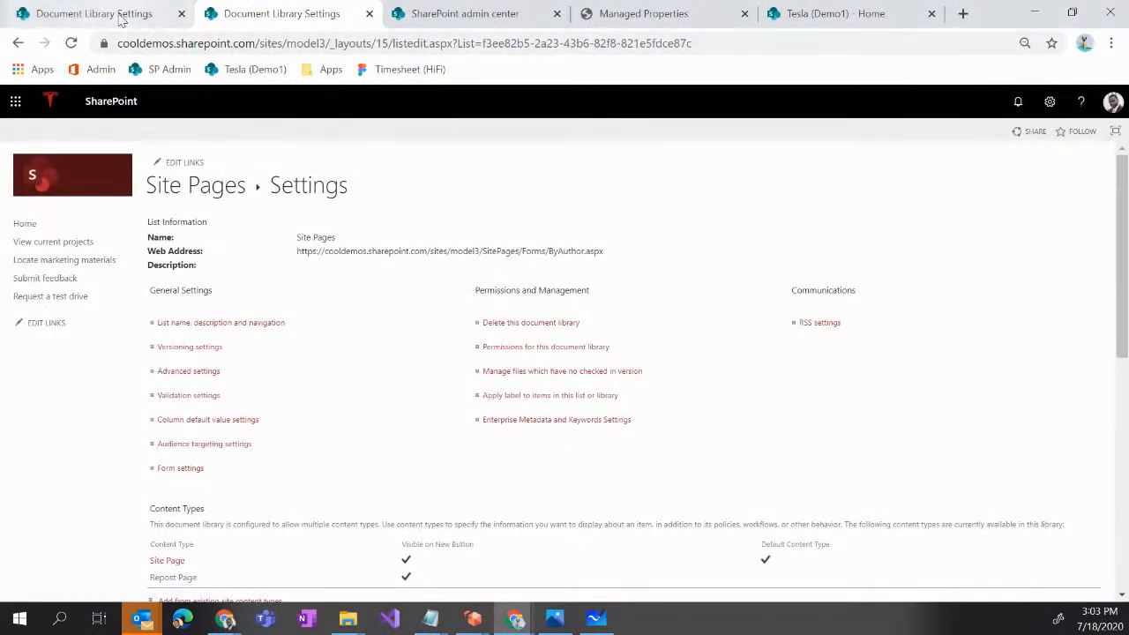
left_click_drag(290, 45, 369, 44)
scroll(229, 450, "down", 2)
scroll(231, 441, "up", 2)
scroll(233, 432, "down", 2)
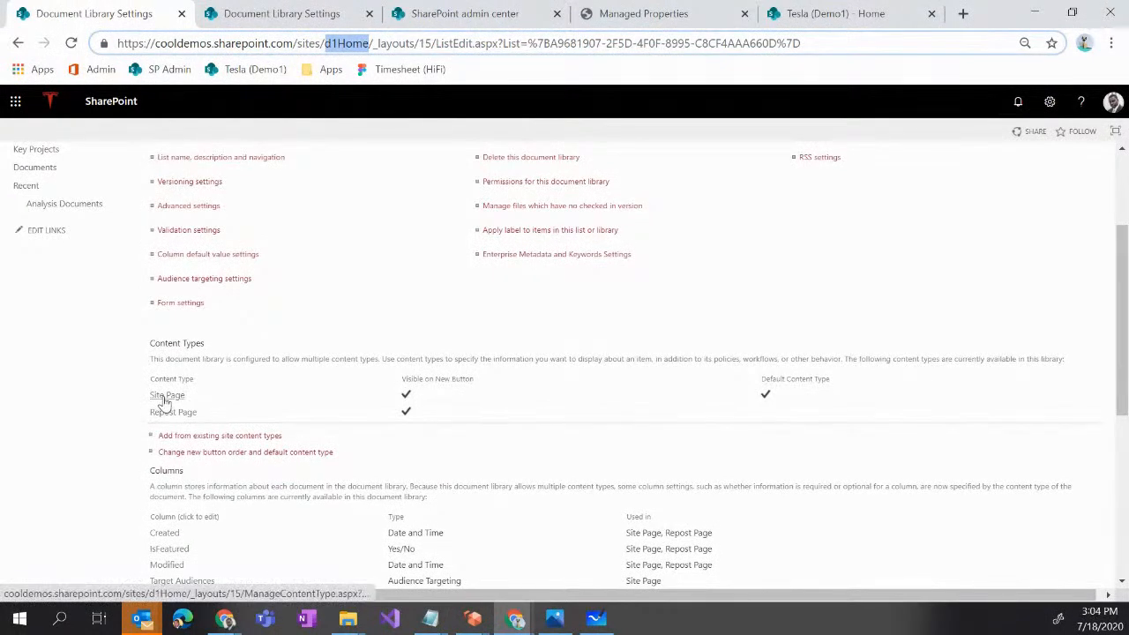
scroll(168, 446, "down", 2)
scroll(169, 445, "up", 4)
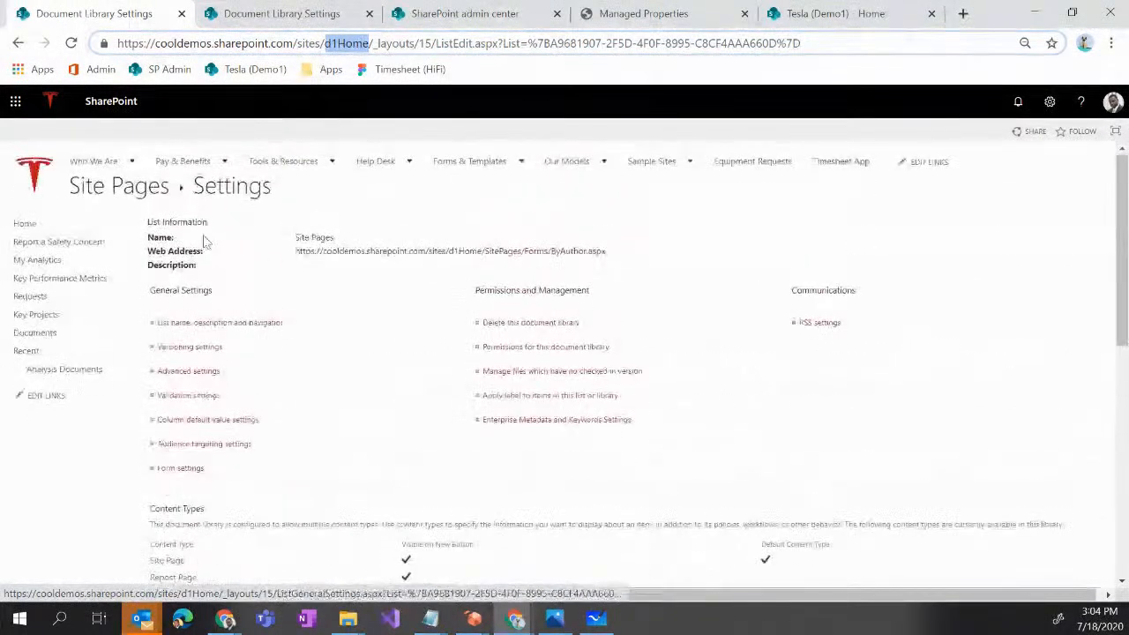
Go from the library settings to the site home page and open the news post "We Need Your Help with 30 New Positions".
left_click(139, 196)
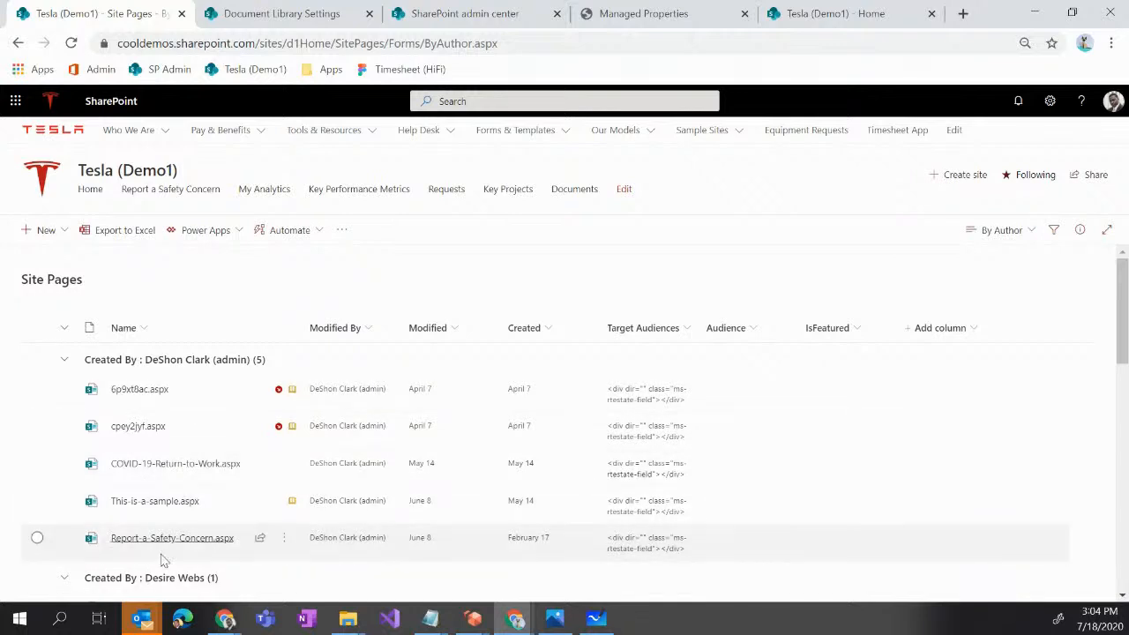
left_click(41, 181)
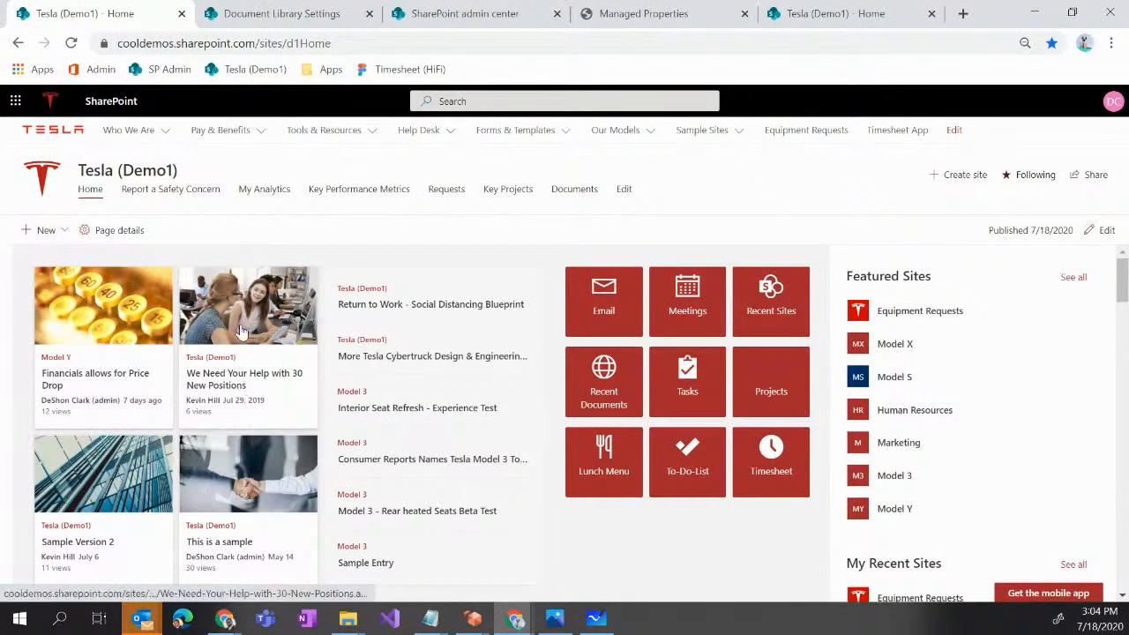
left_click(245, 360)
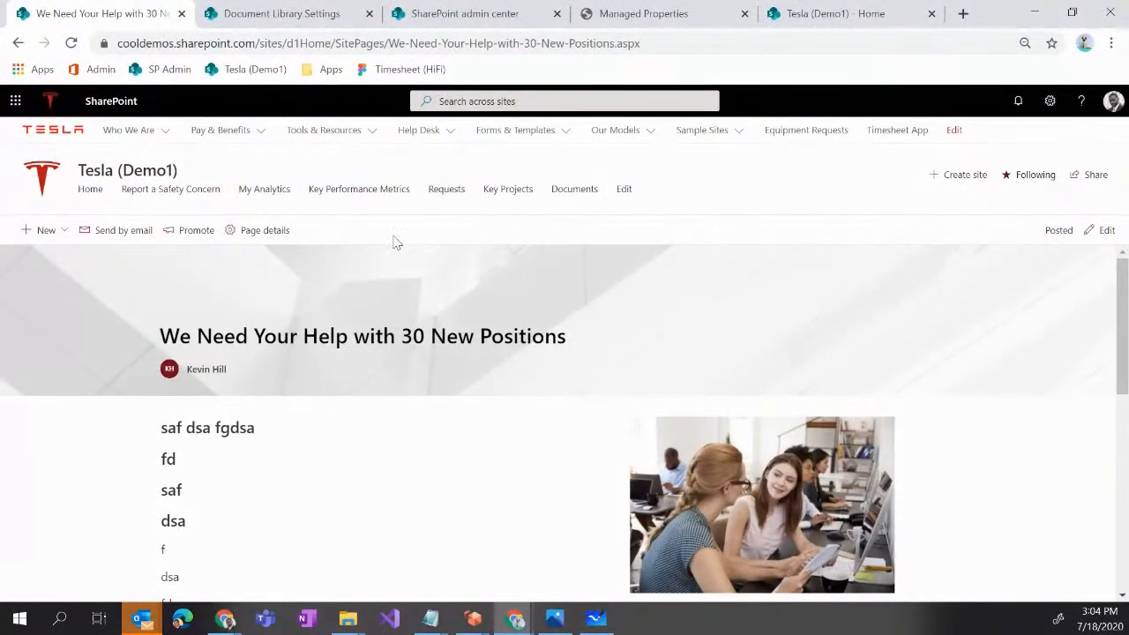
Edit the news post, set its IsFeatured property to Yes in the page details, and publish the update.
left_click(1102, 231)
left_click(315, 236)
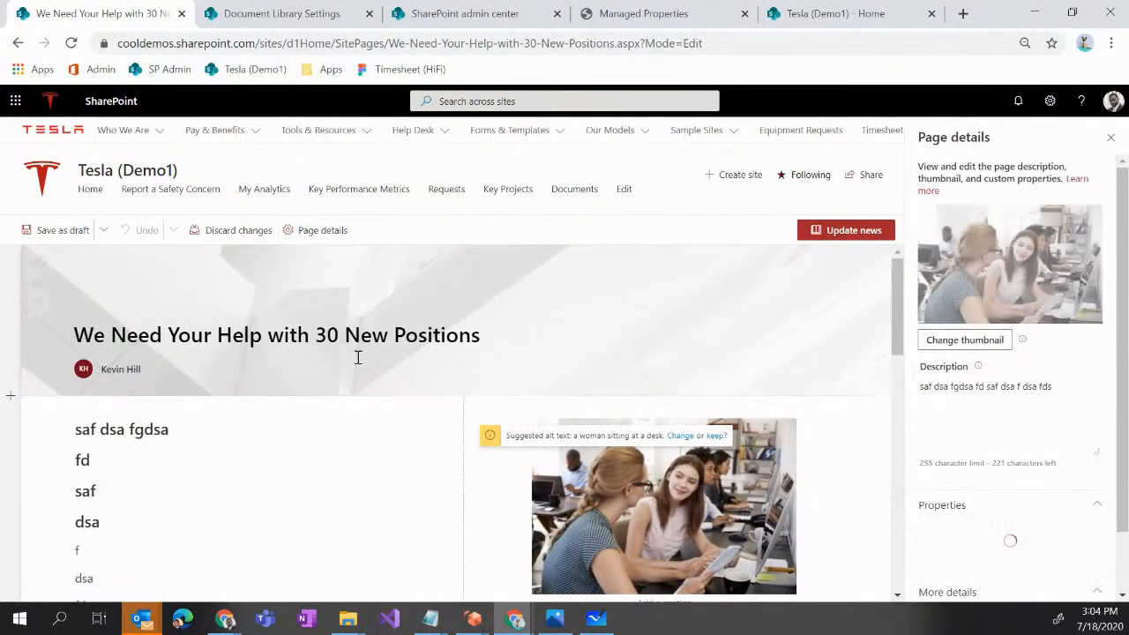
scroll(994, 494, "down", 1)
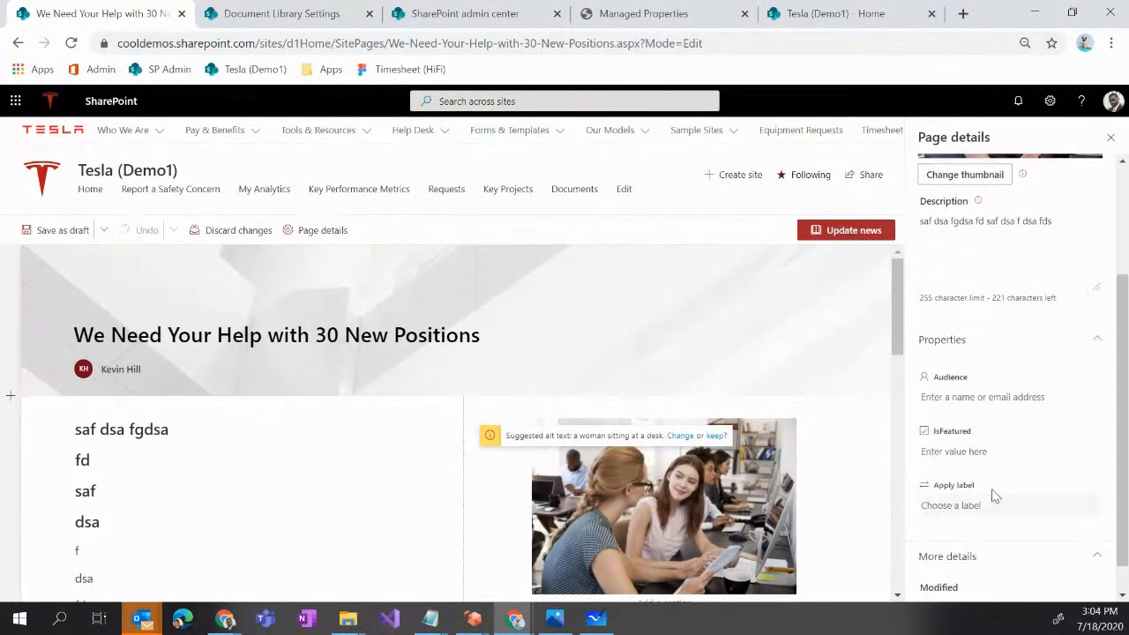
left_click(952, 451)
left_click(942, 453)
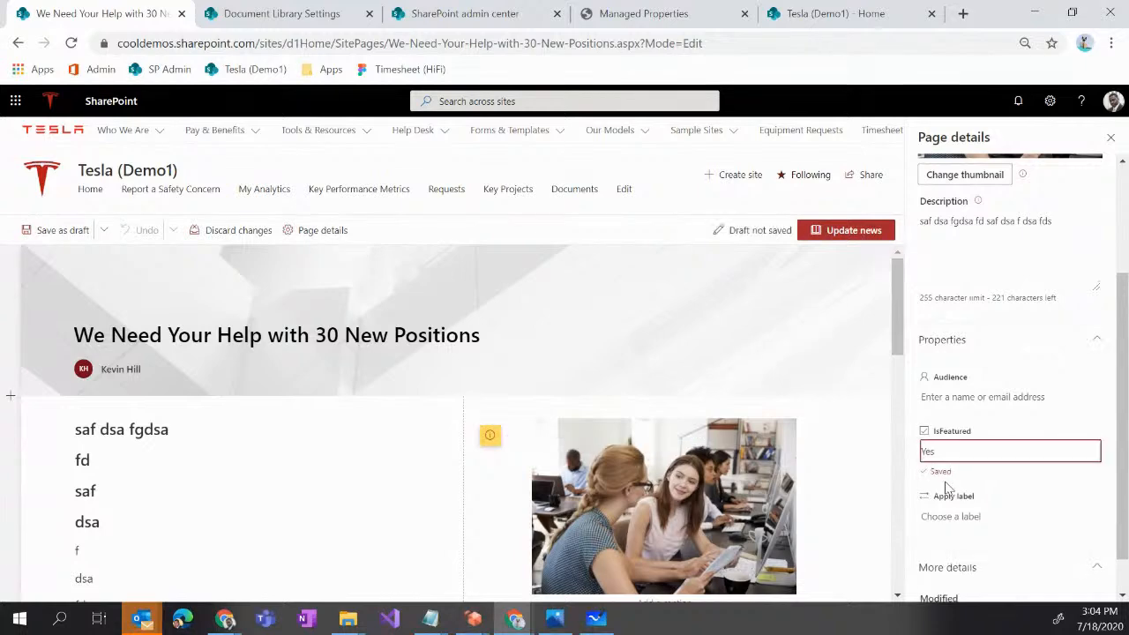
left_click(842, 235)
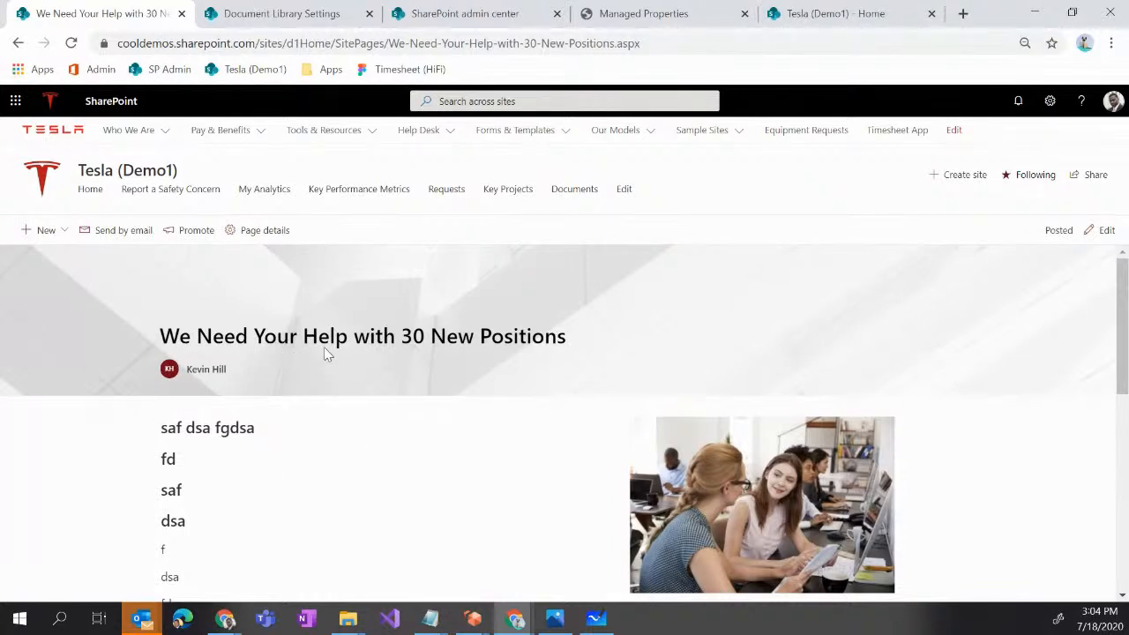
Check the post's IsFeatured value in its page details, then return to the site home and examine the Featured News section.
left_click(274, 234)
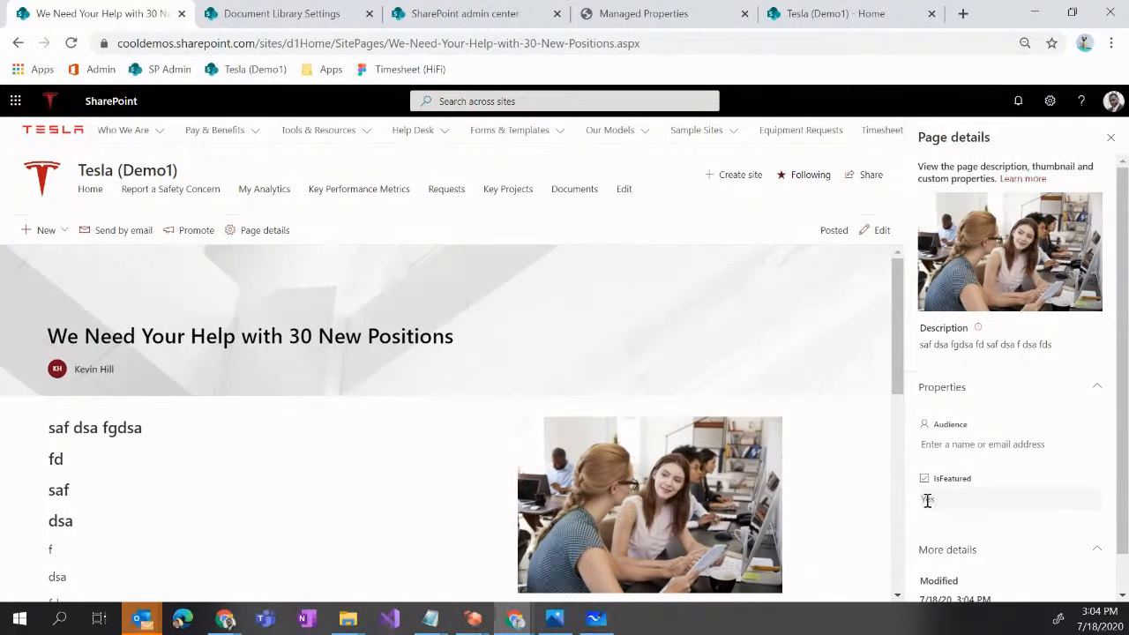
left_click(92, 190)
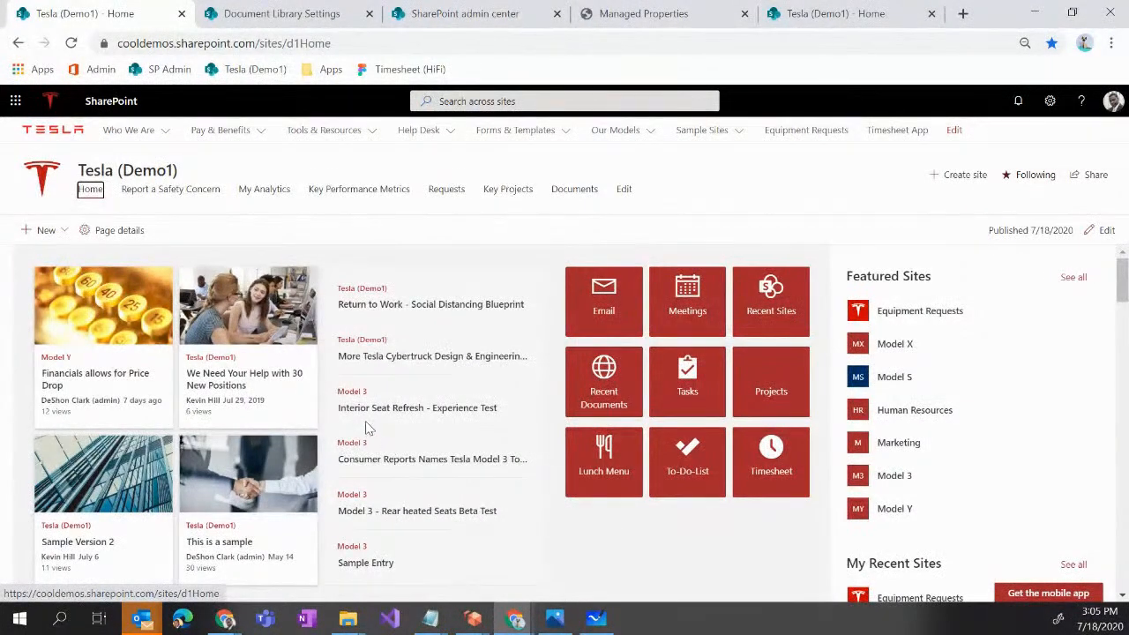
scroll(375, 454, "down", 3)
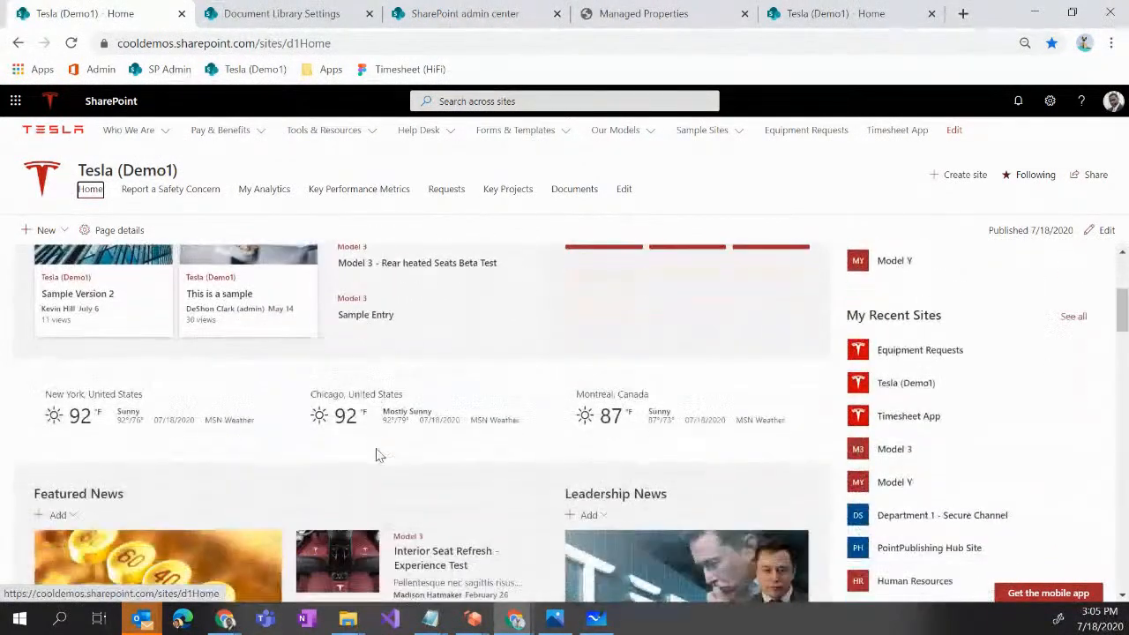
scroll(375, 454, "down", 1)
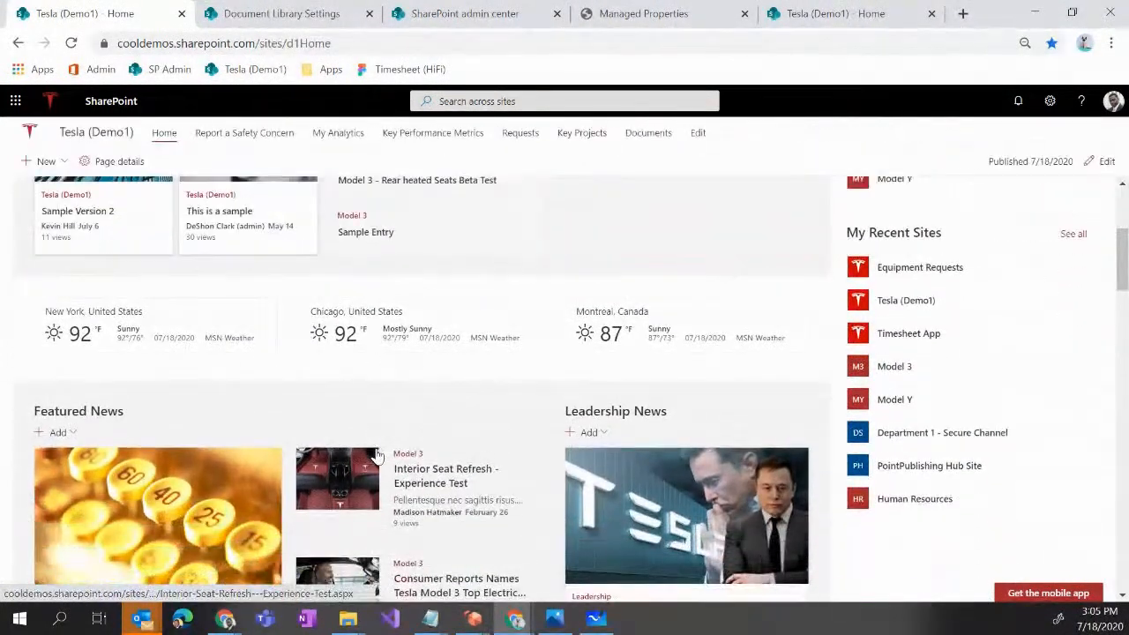
scroll(379, 453, "up", 5)
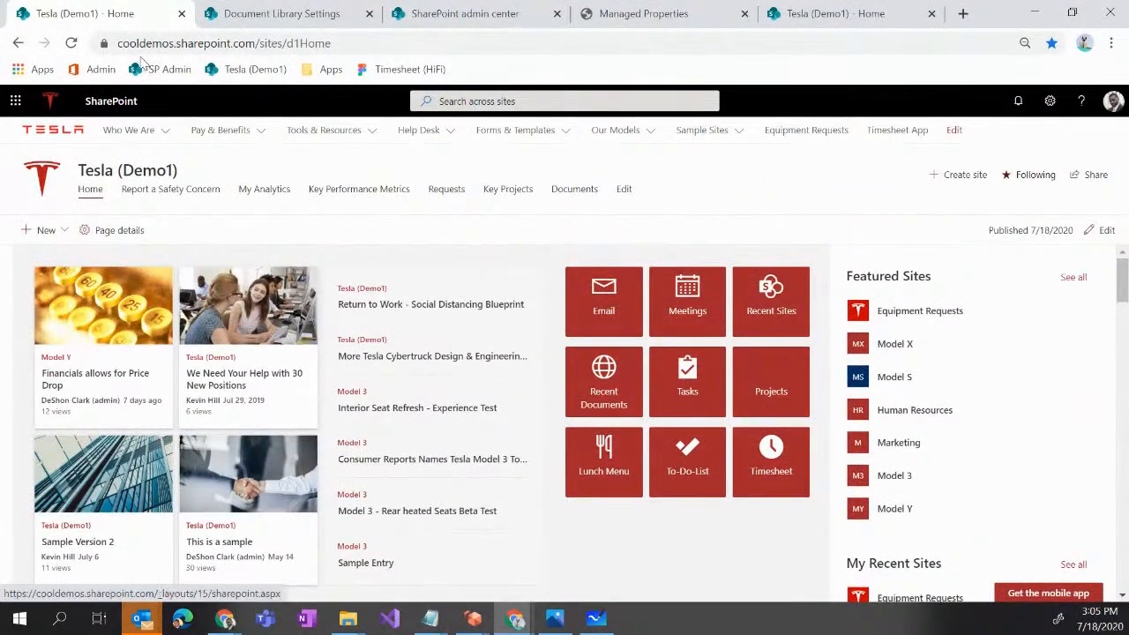
Switch to the other open Tesla (Demo1) home page, reload it and check which posts Featured News lists.
left_click(499, 21)
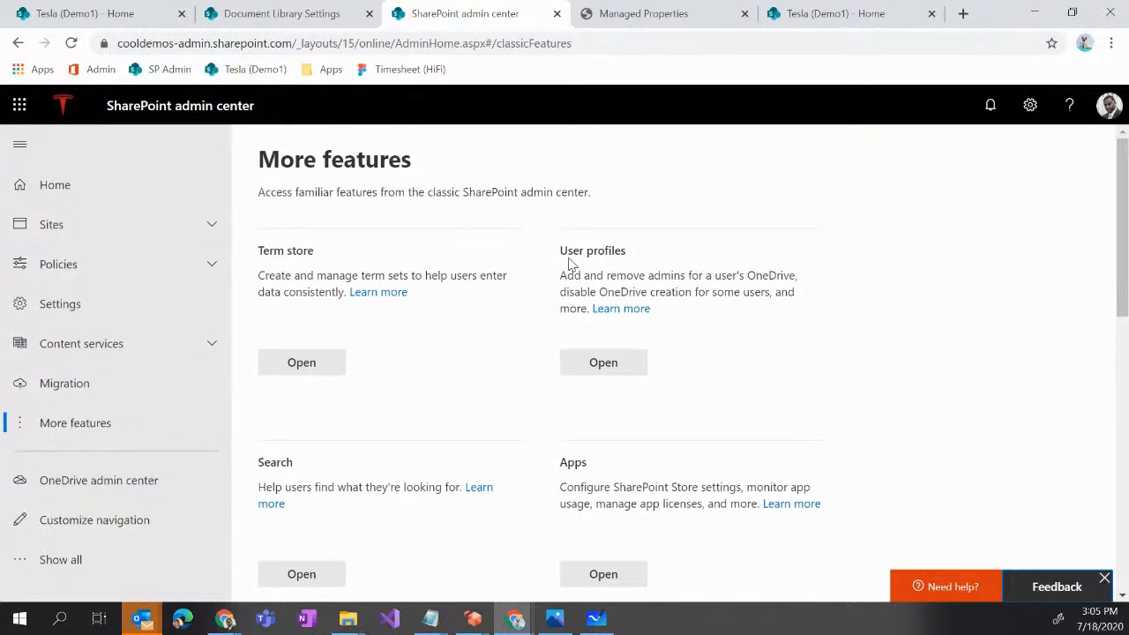
left_click(825, 13)
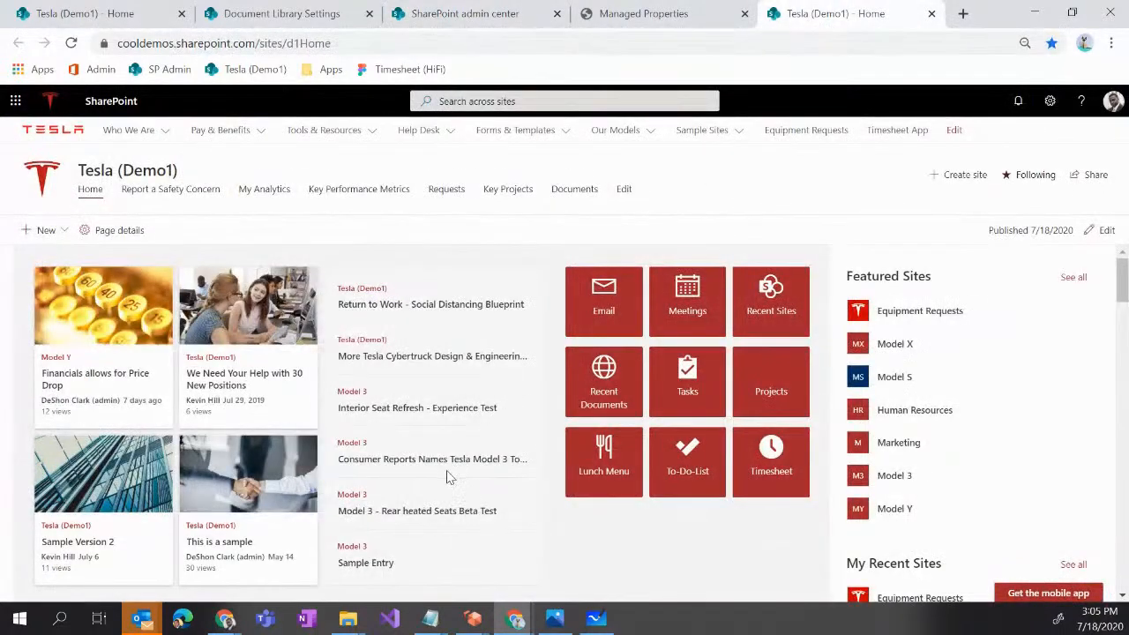
scroll(445, 476, "down", 10)
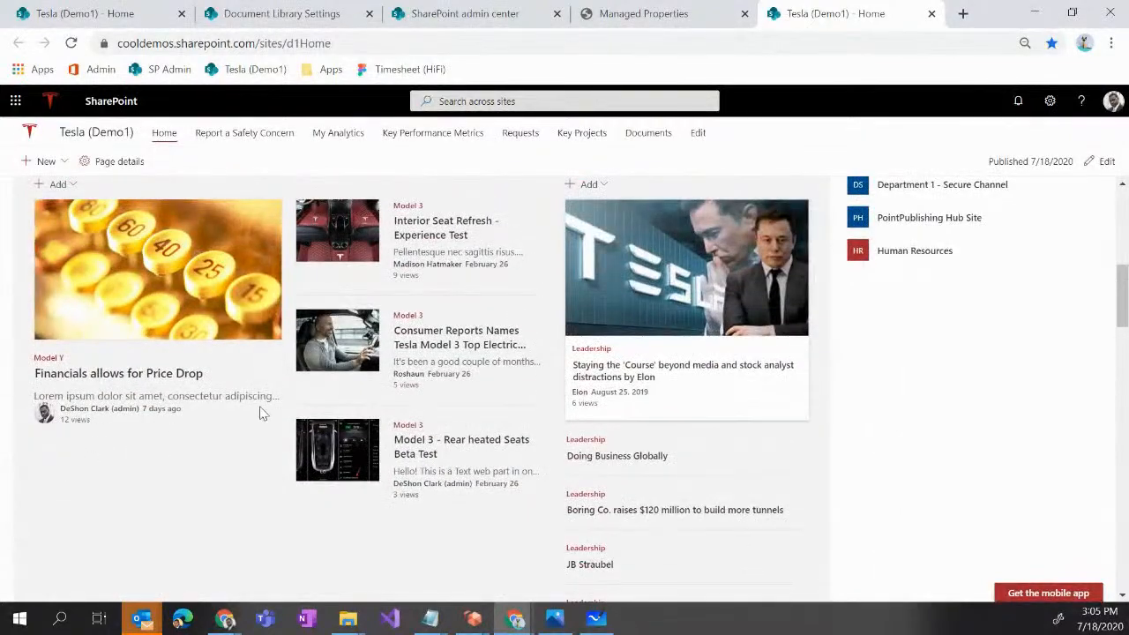
left_click(71, 44)
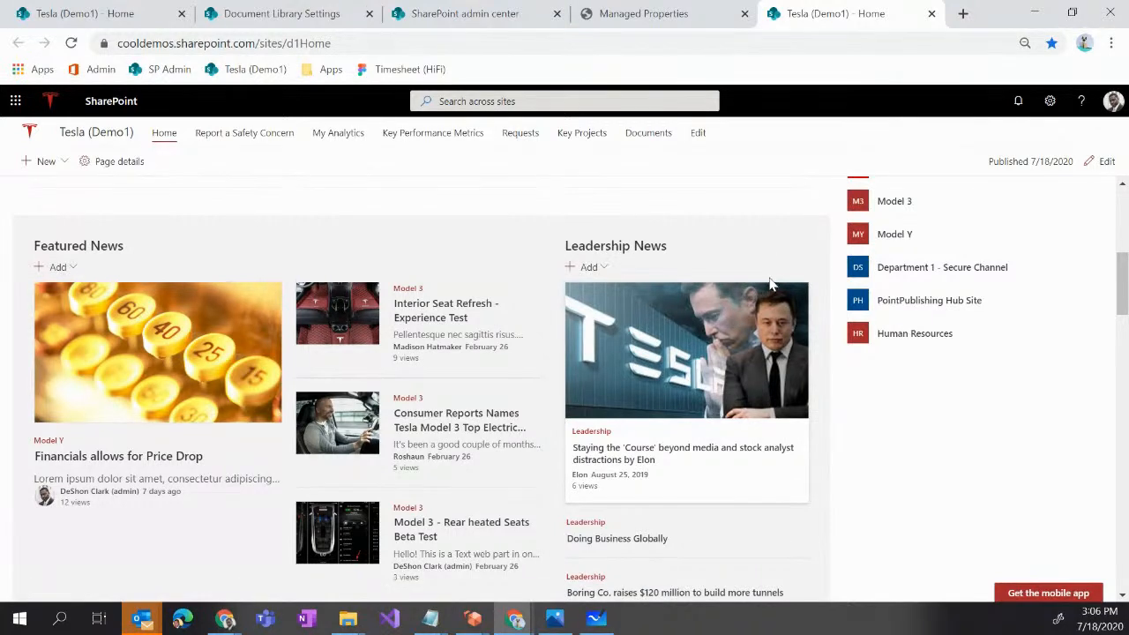
Open the full site settings of Tesla (Demo1) and go to its content type publishing page.
left_click(1049, 102)
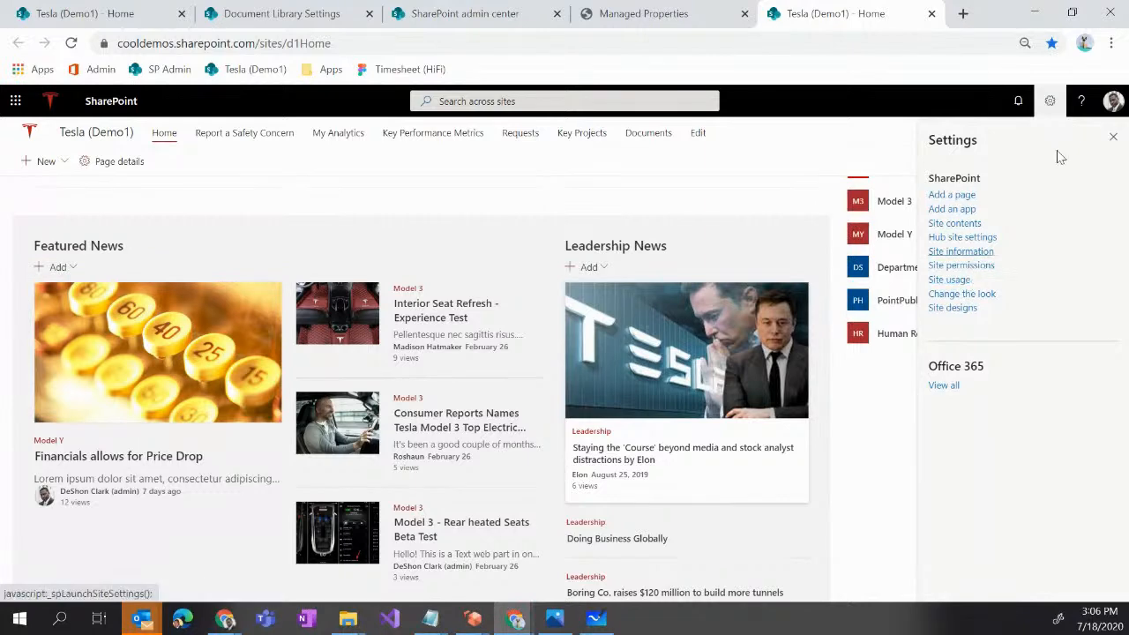
left_click(958, 252)
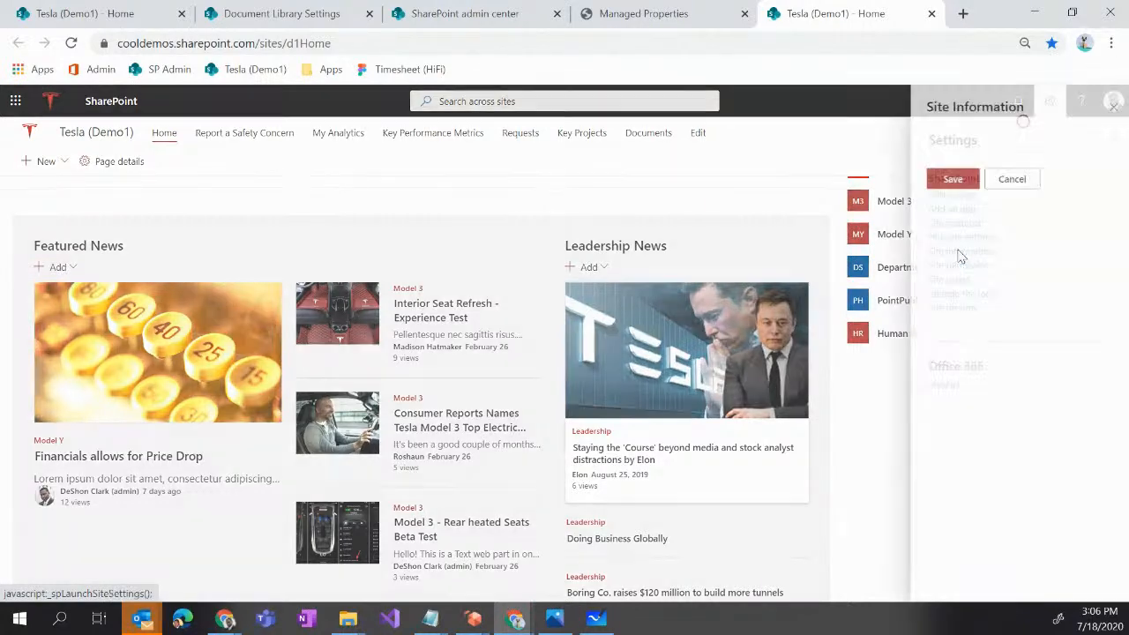
left_click(957, 418)
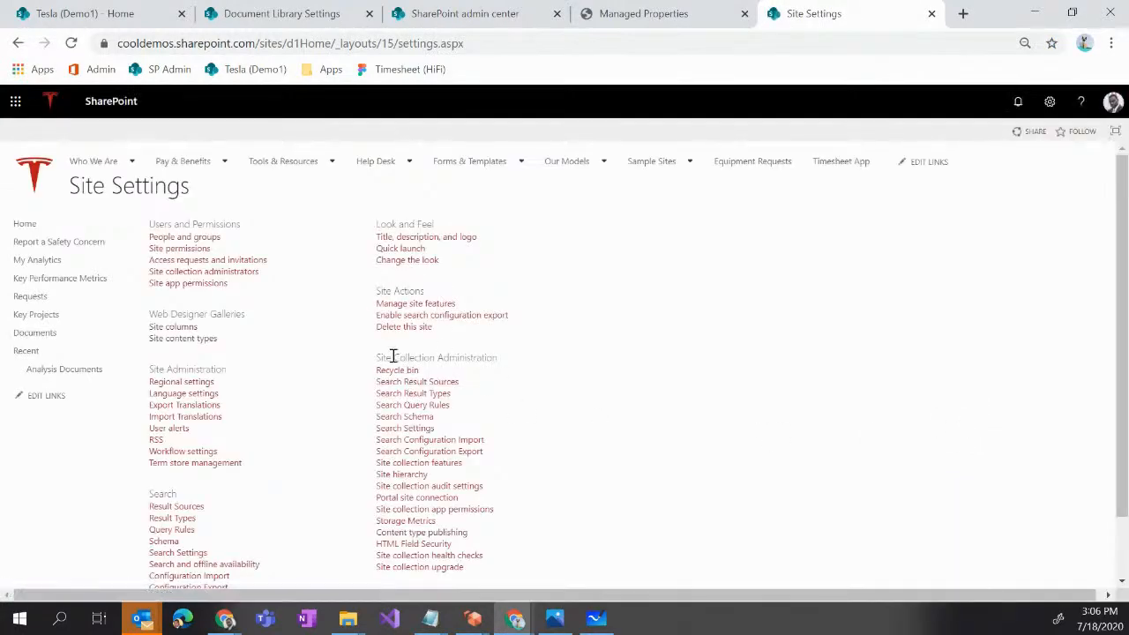
scroll(485, 394, "down", 1)
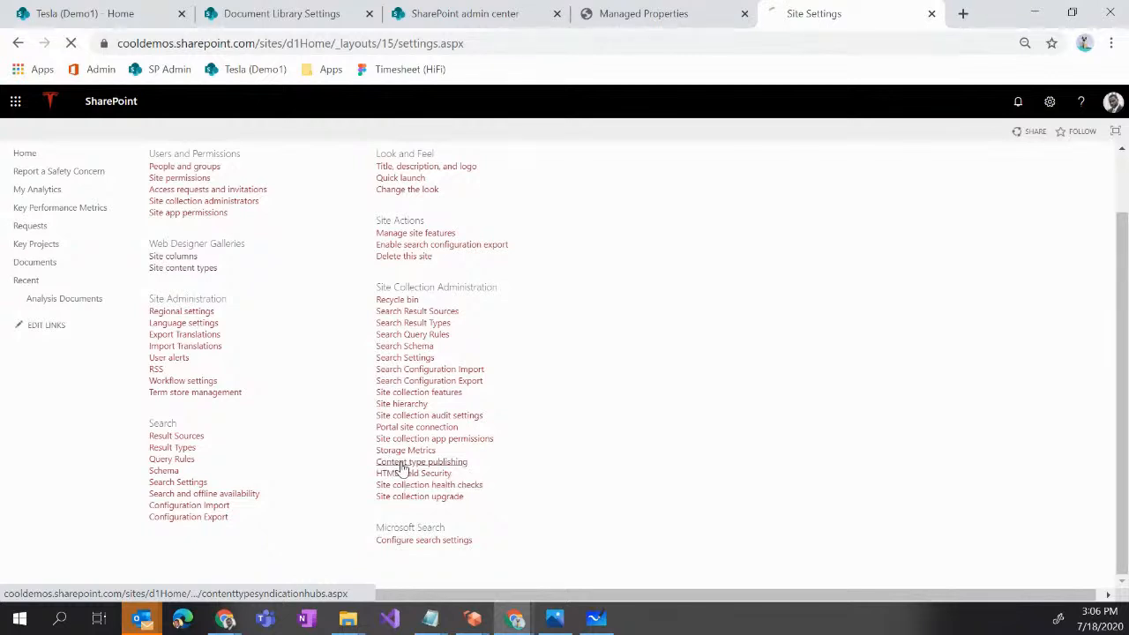
left_click(399, 466)
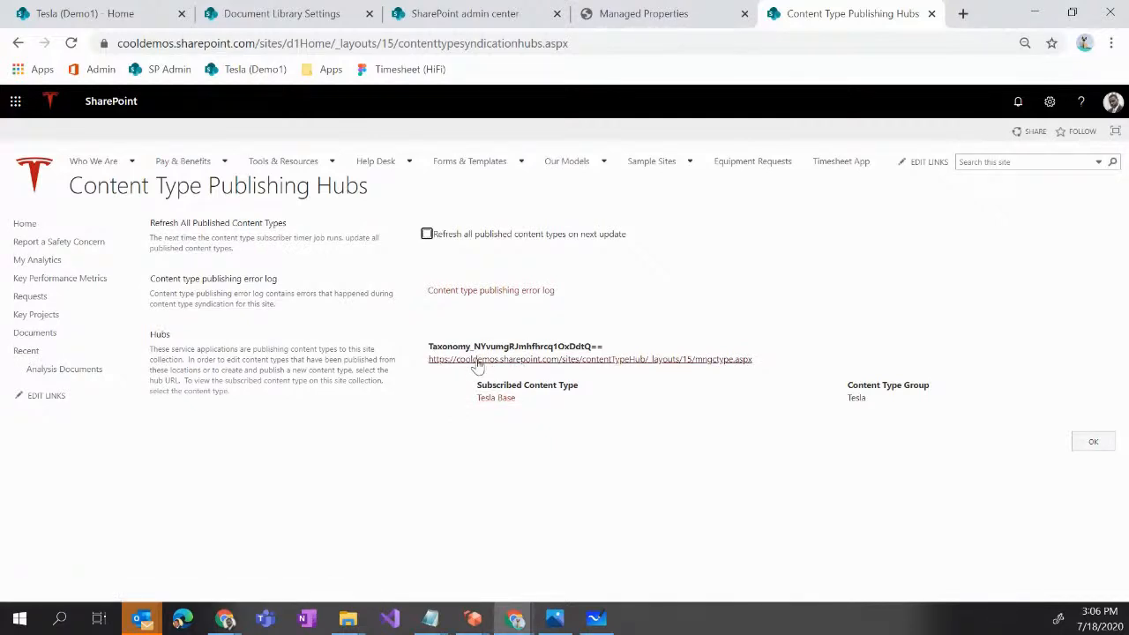
Open the content type hub's URL in a new tab and switch to its site content types.
right_click(582, 361)
left_click(635, 375)
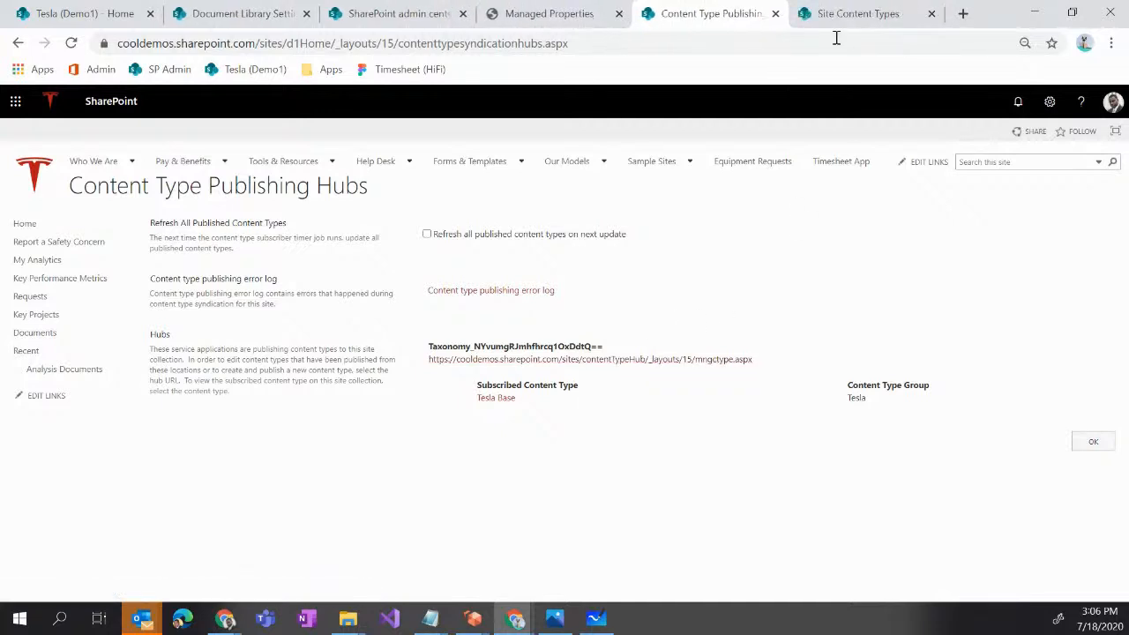
left_click(838, 23)
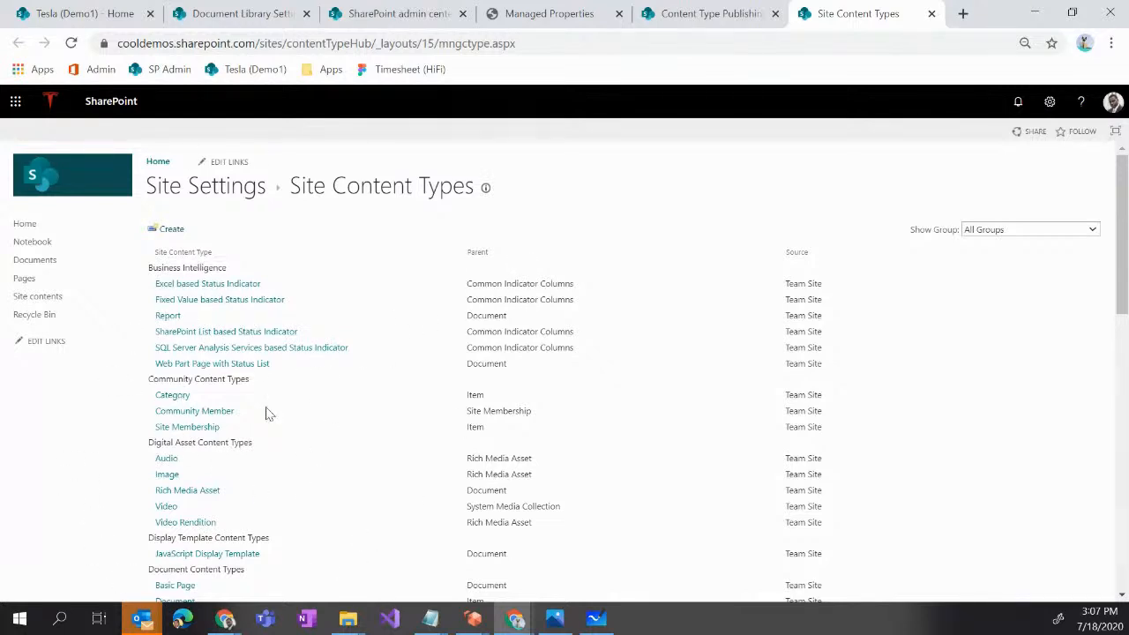
Open the bookmarked Tesla (Demo1) home in a new tab and examine the site columns listed in its site settings.
right_click(253, 69)
left_click(313, 81)
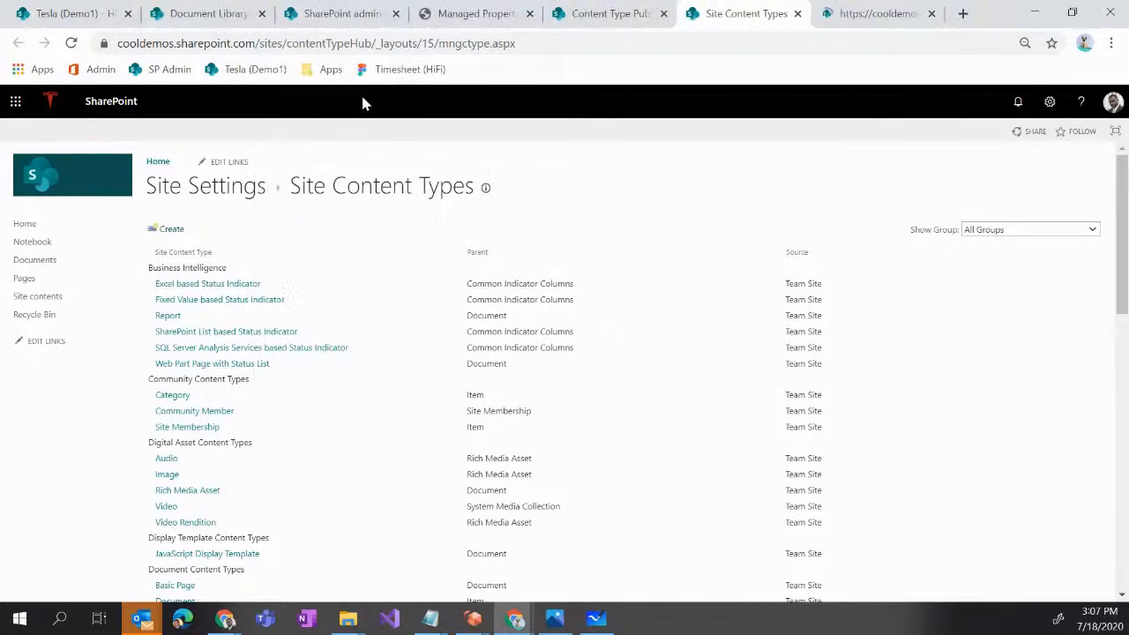
left_click(844, 18)
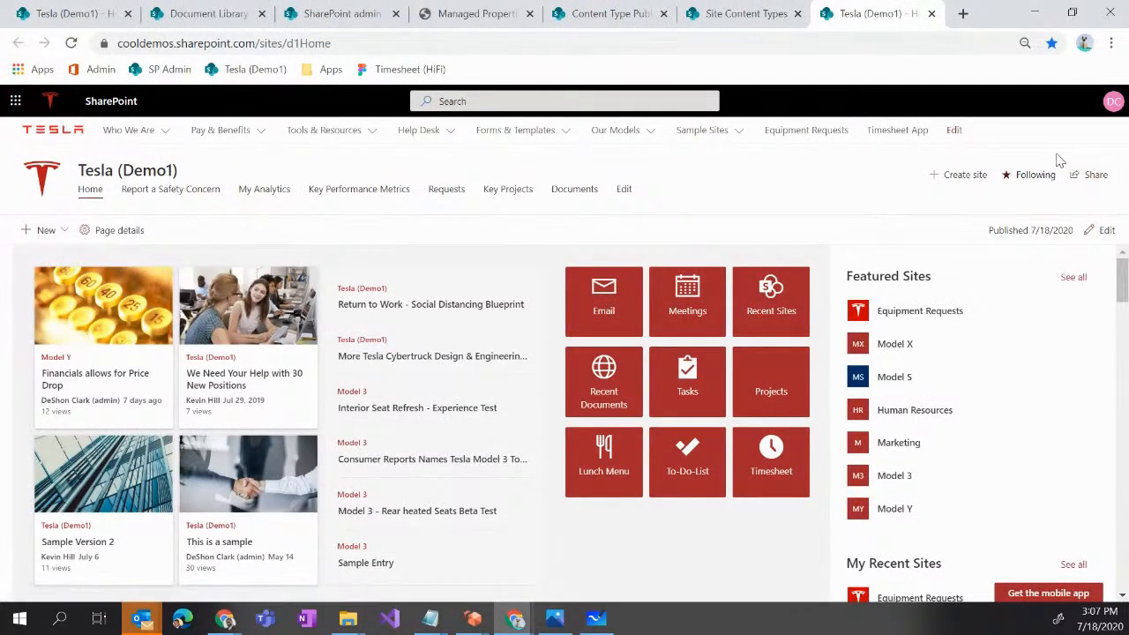
left_click(1049, 100)
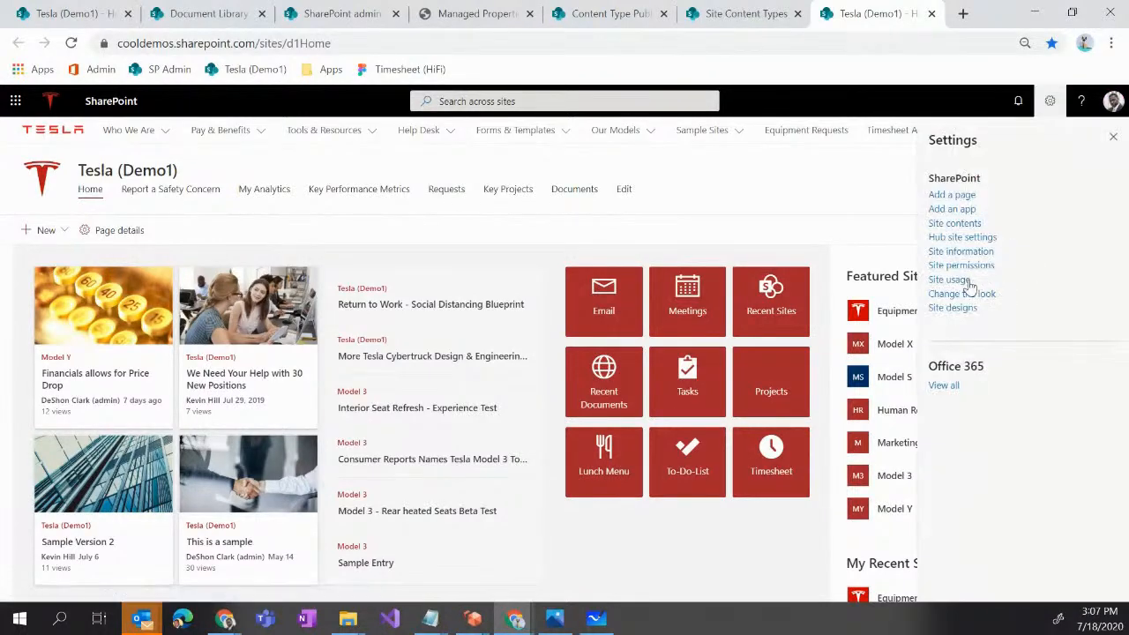
left_click(970, 251)
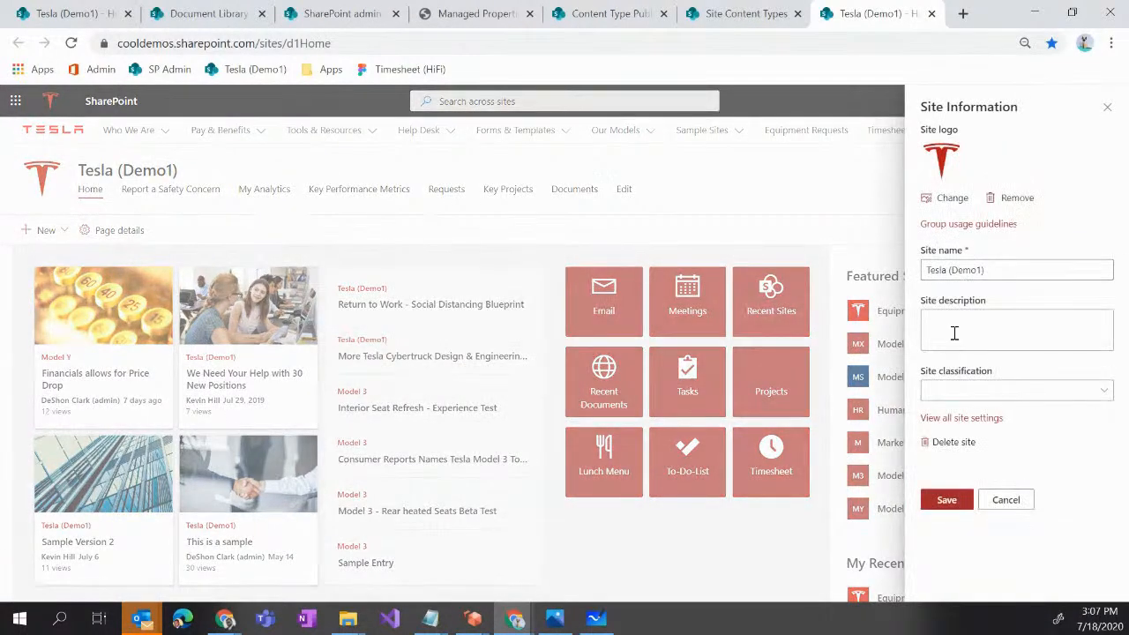
left_click(954, 418)
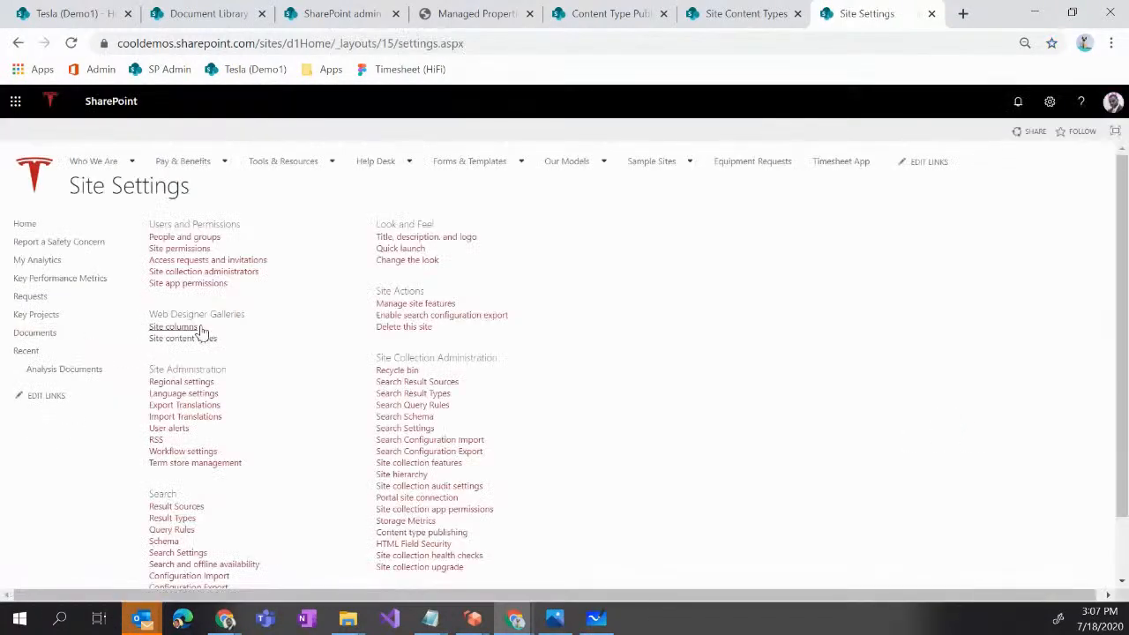
left_click(174, 329)
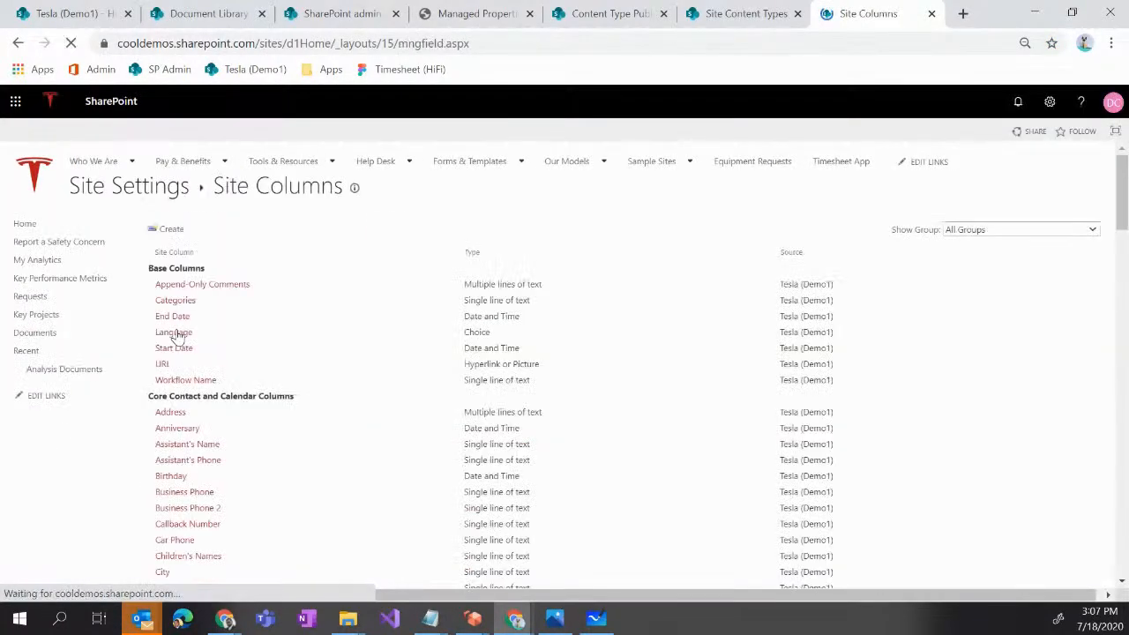
scroll(194, 529, "down", 1)
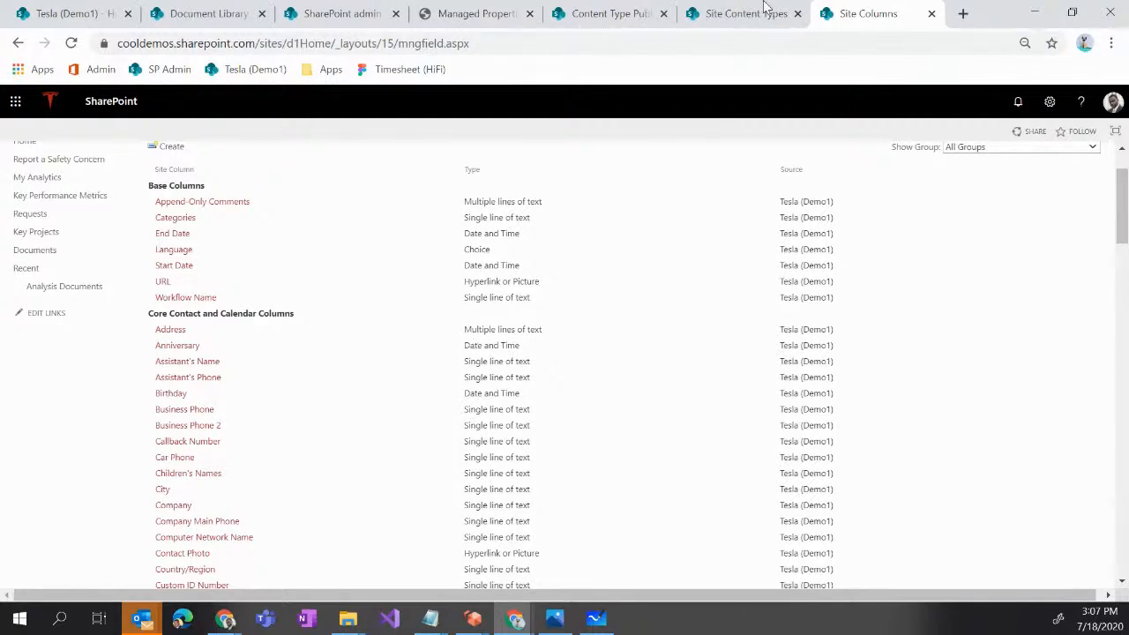
Switch to the content type hub's site content types, look through the list and show only the Tesla group.
left_click(736, 21)
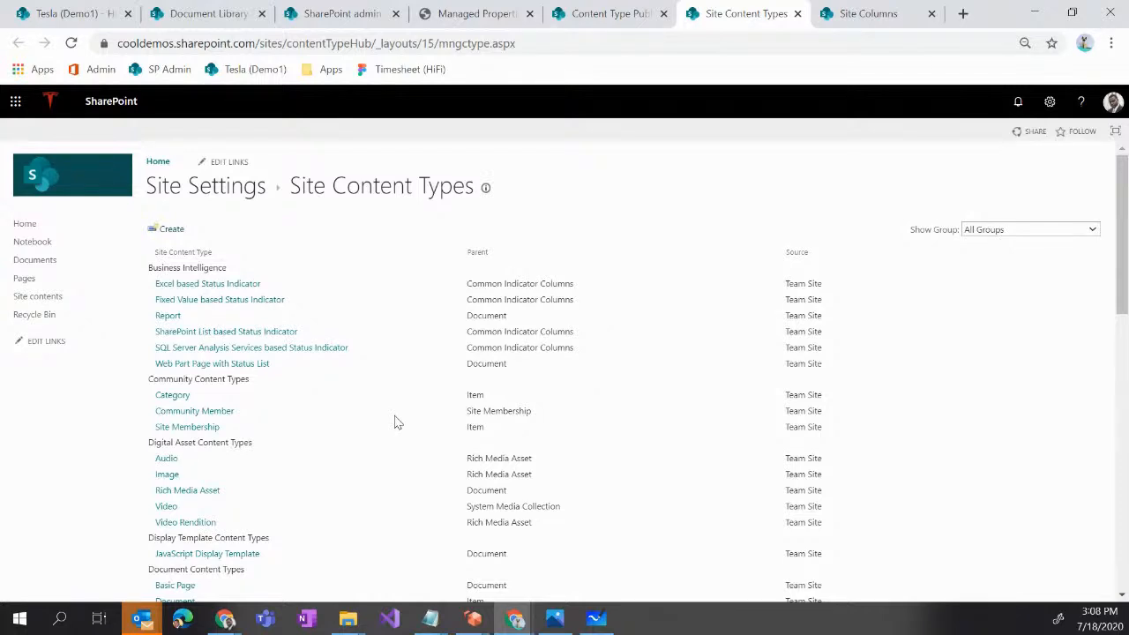
scroll(396, 407, "down", 3)
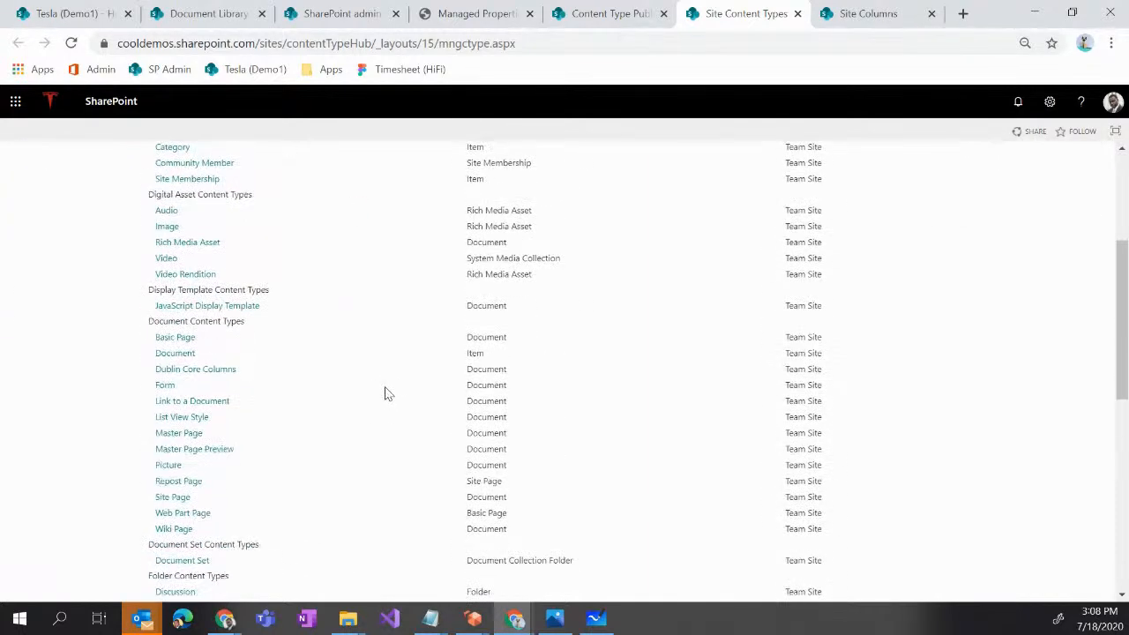
scroll(384, 392, "down", 3)
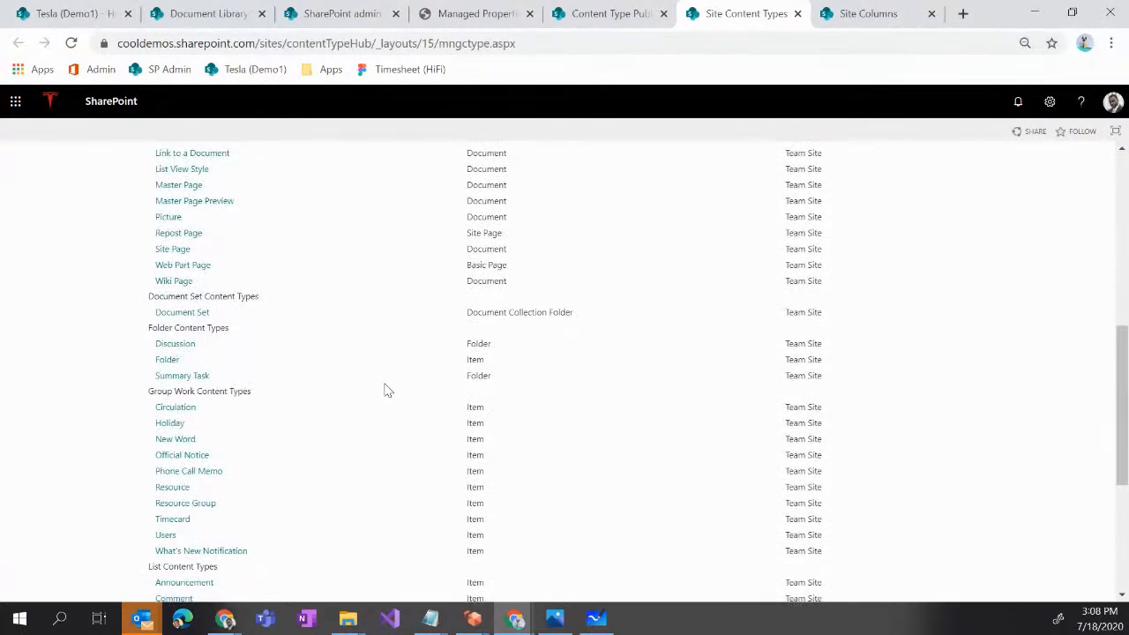
scroll(384, 393, "up", 6)
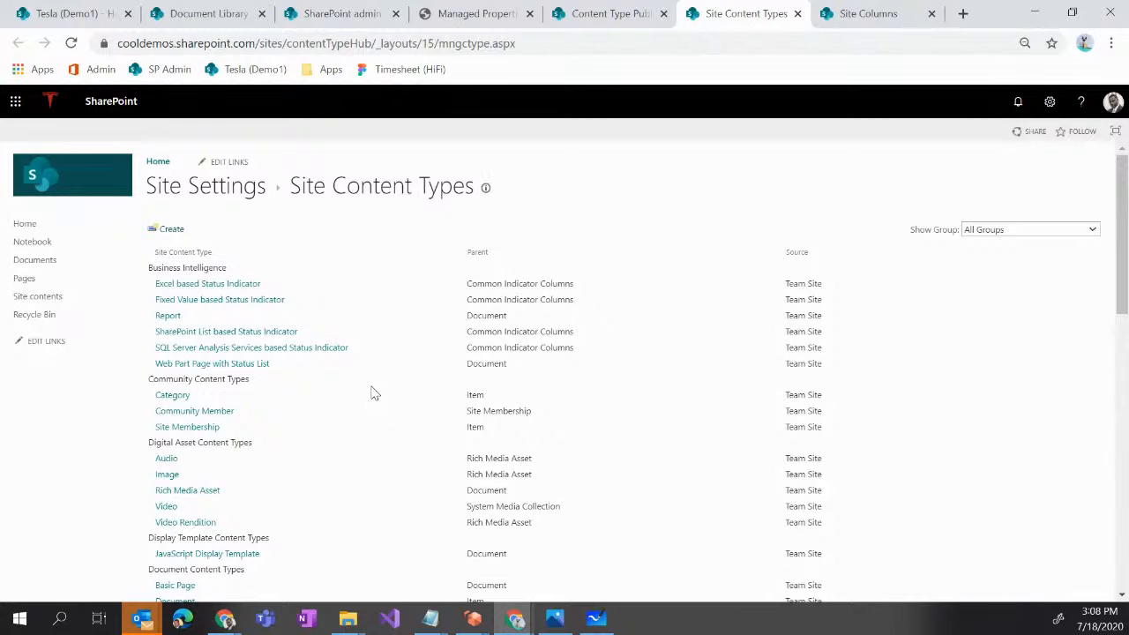
scroll(375, 392, "down", 1)
scroll(937, 206, "up", 1)
left_click(1008, 229)
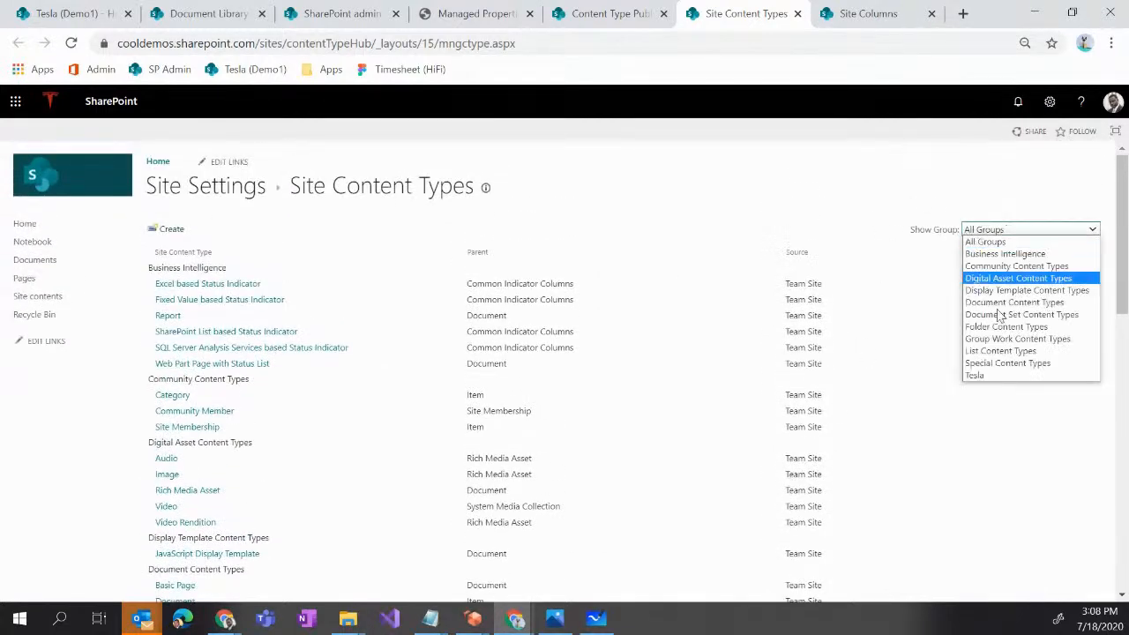
left_click(995, 374)
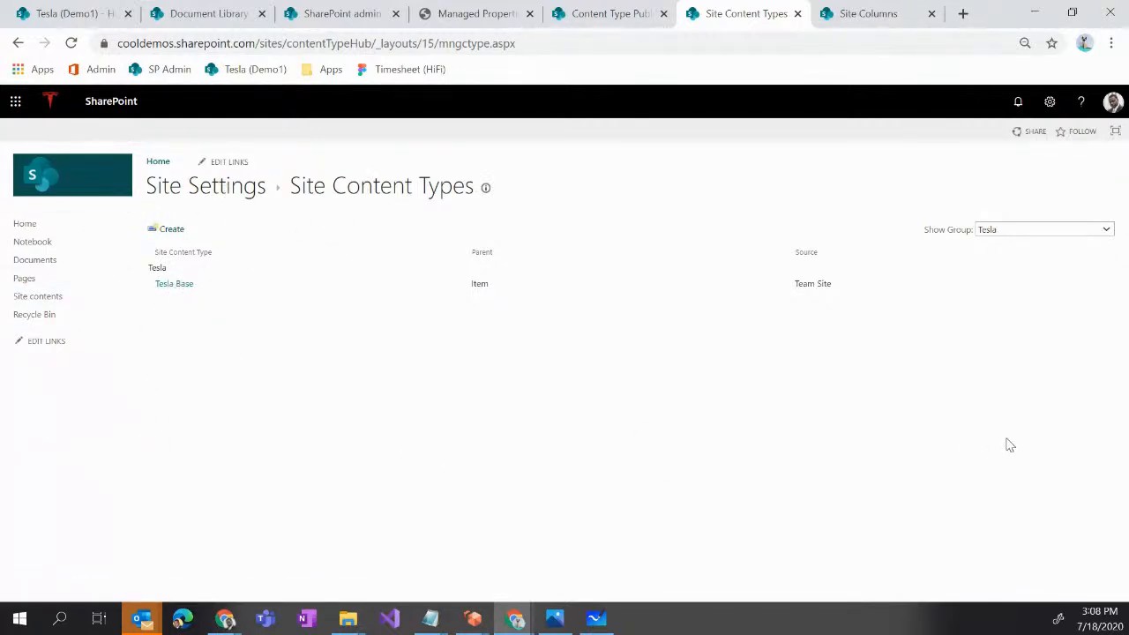
In the Tesla Base content type, set up a new Choice site column named TeslaModels in the existing Tesla group.
left_click(172, 286)
scroll(241, 367, "down", 1)
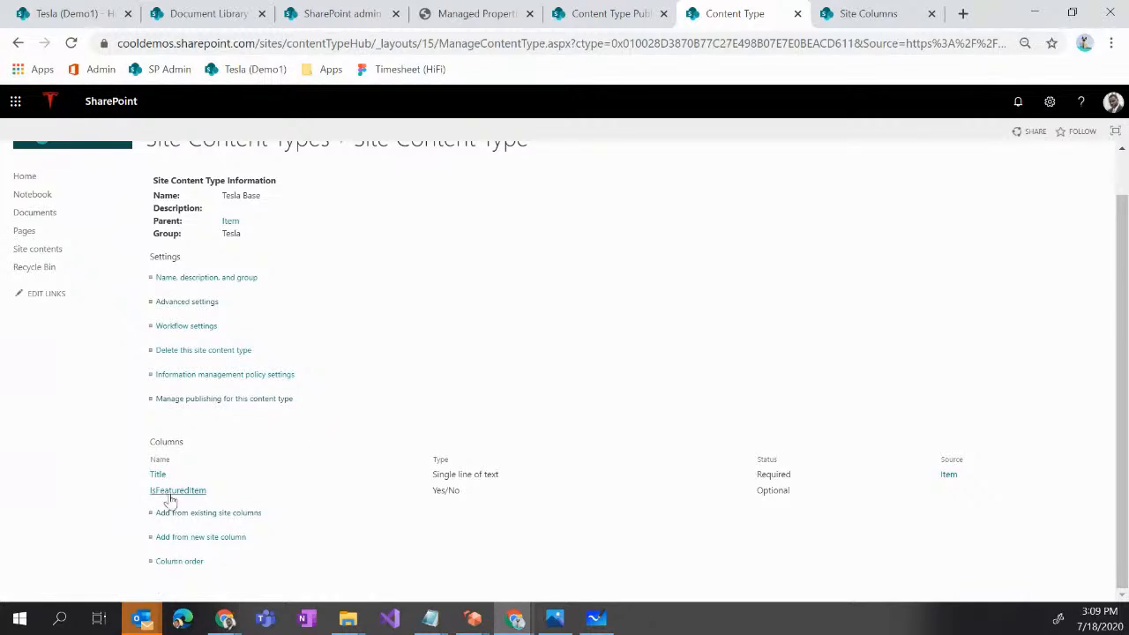
left_click(184, 538)
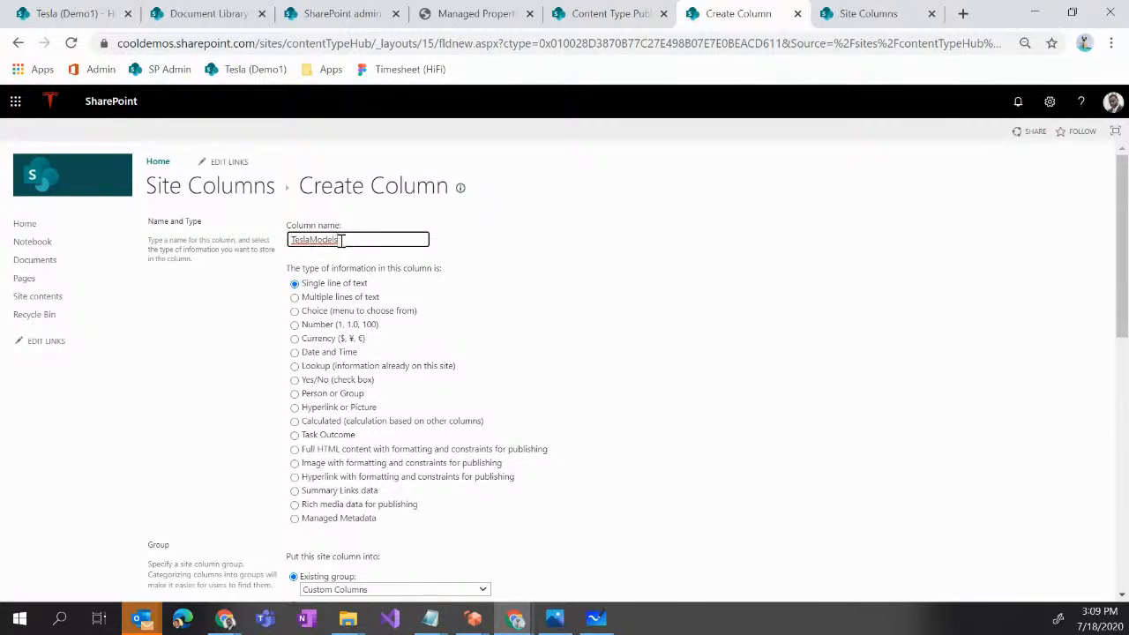
left_click(295, 313)
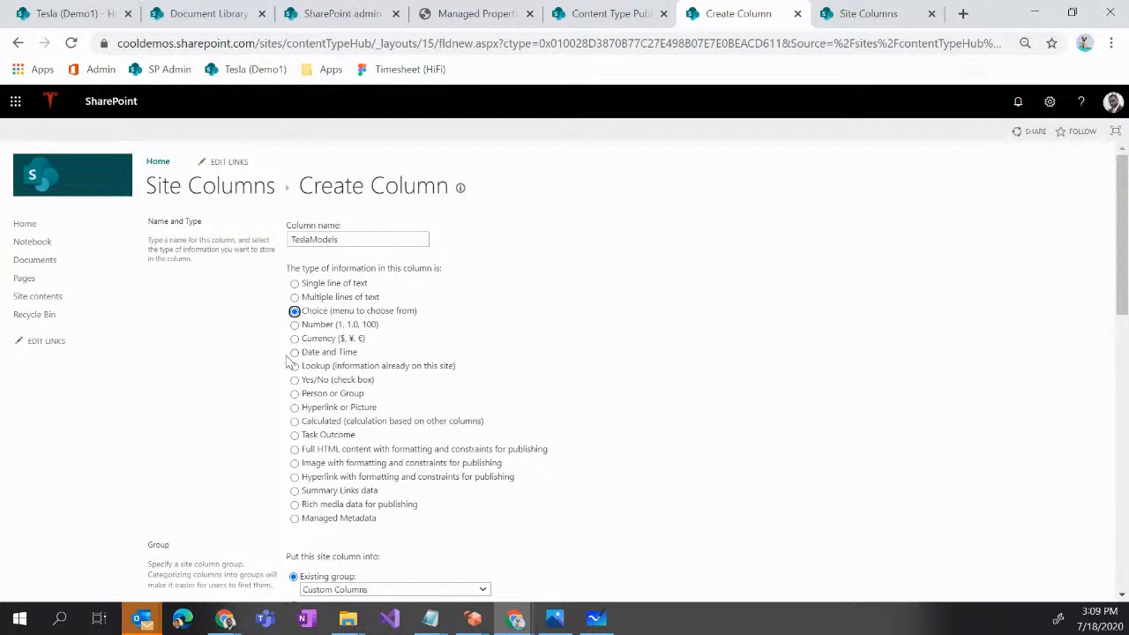
scroll(564, 511, "down", 2)
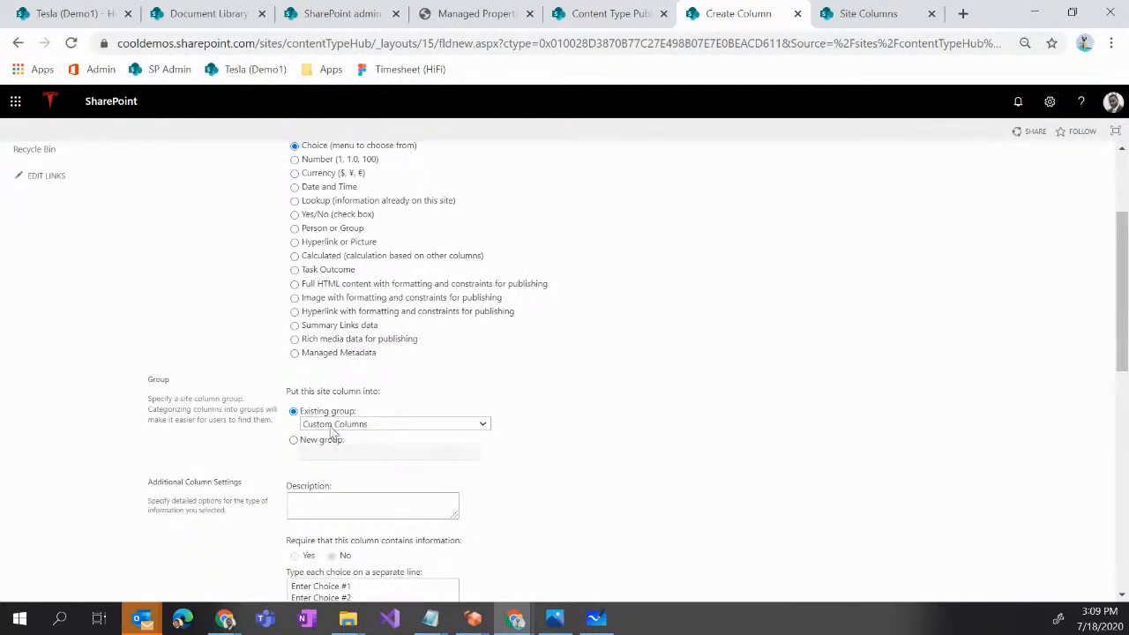
left_click(331, 426)
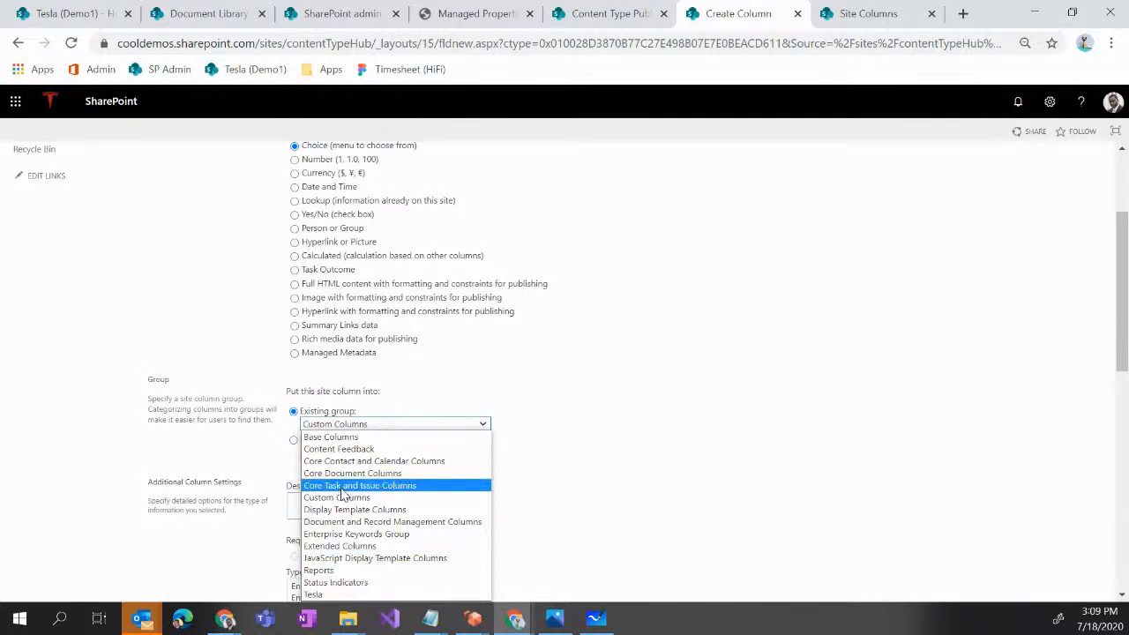
left_click(333, 595)
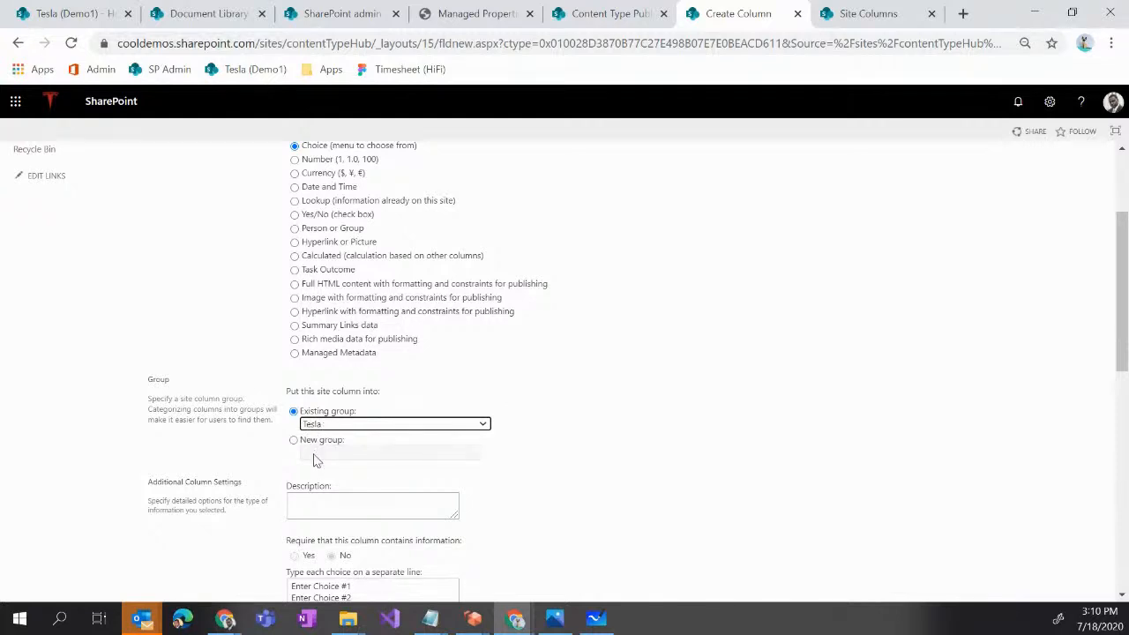
Replace the placeholder choices with Model S, Model 3, Model X, Roadster and Cyber Truck, one per line.
scroll(436, 474, "down", 2)
left_click_drag(365, 441, 275, 415)
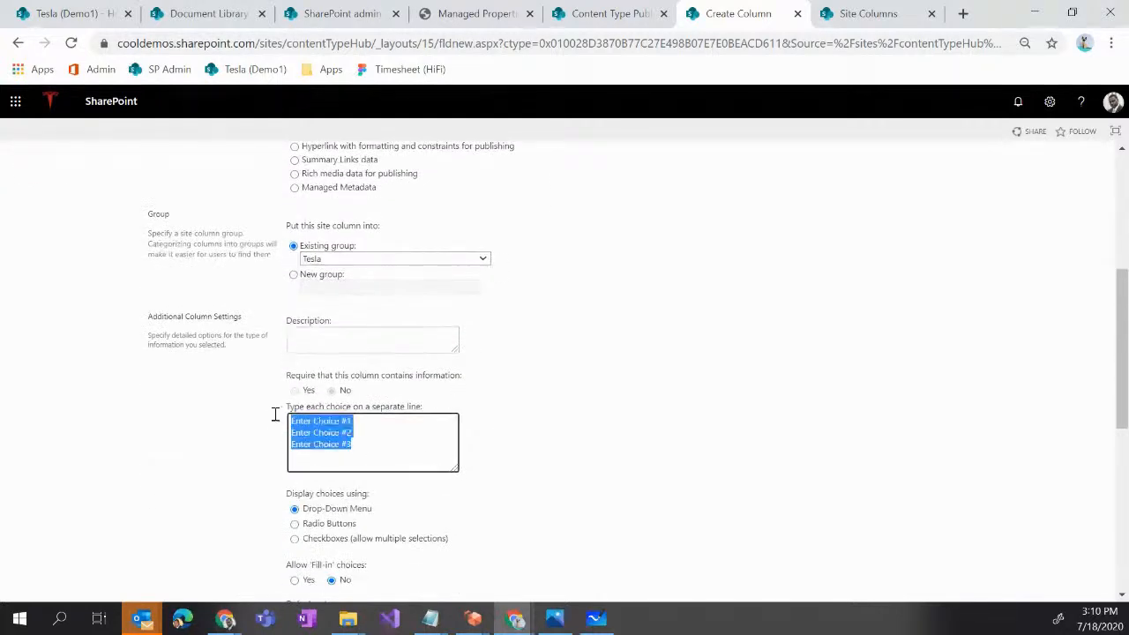
type("Mod")
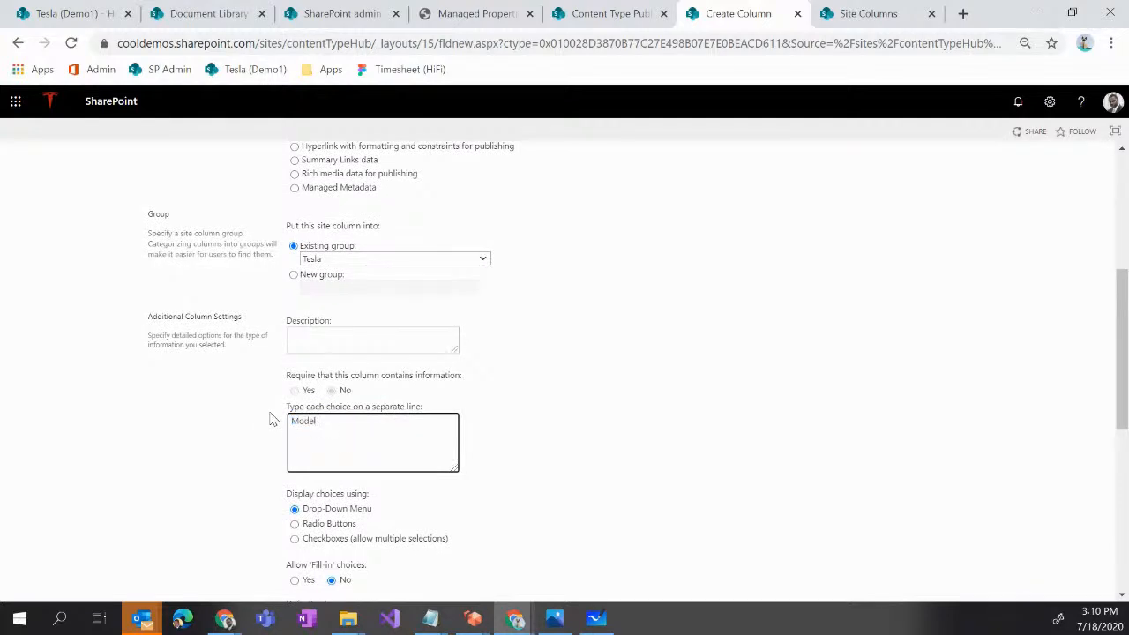
type("el")
type("r")
key("Return")
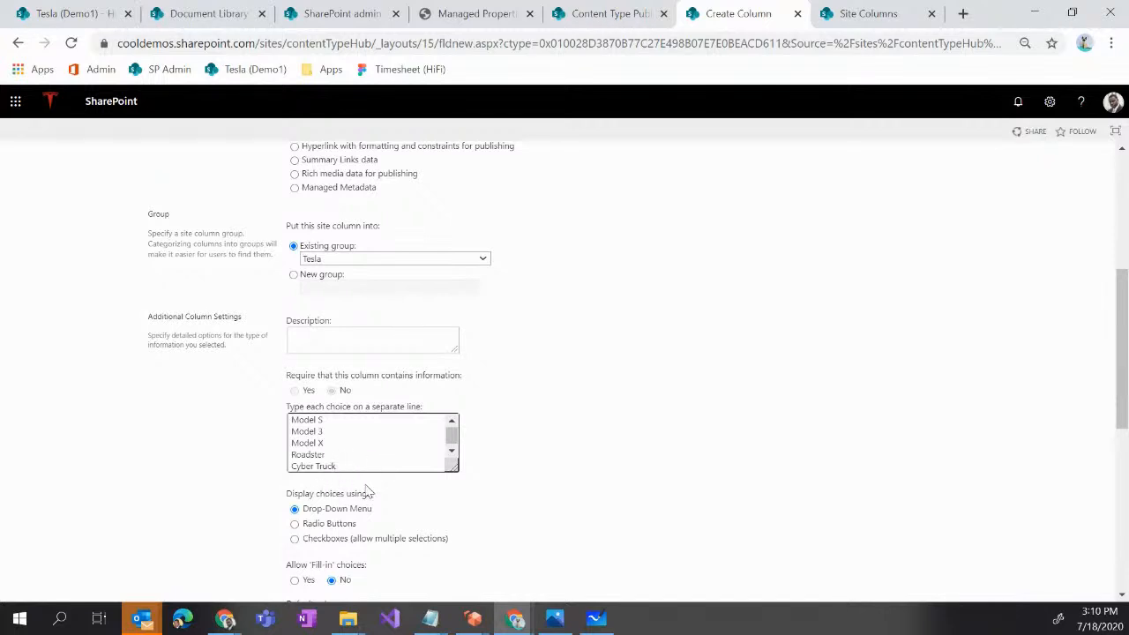
Clear the new column's default value and create the column, updating all content types that inherit from Tesla Base.
scroll(676, 456, "down", 2)
left_click(532, 458)
left_click_drag(343, 468, 236, 479)
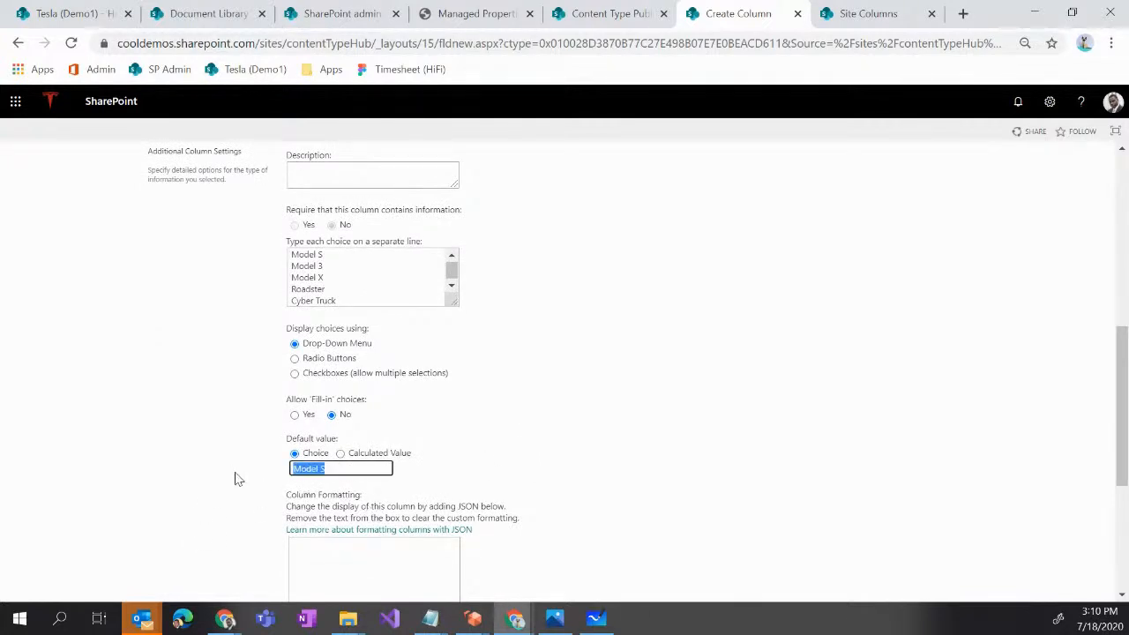
key("BackSpace")
left_click(577, 417)
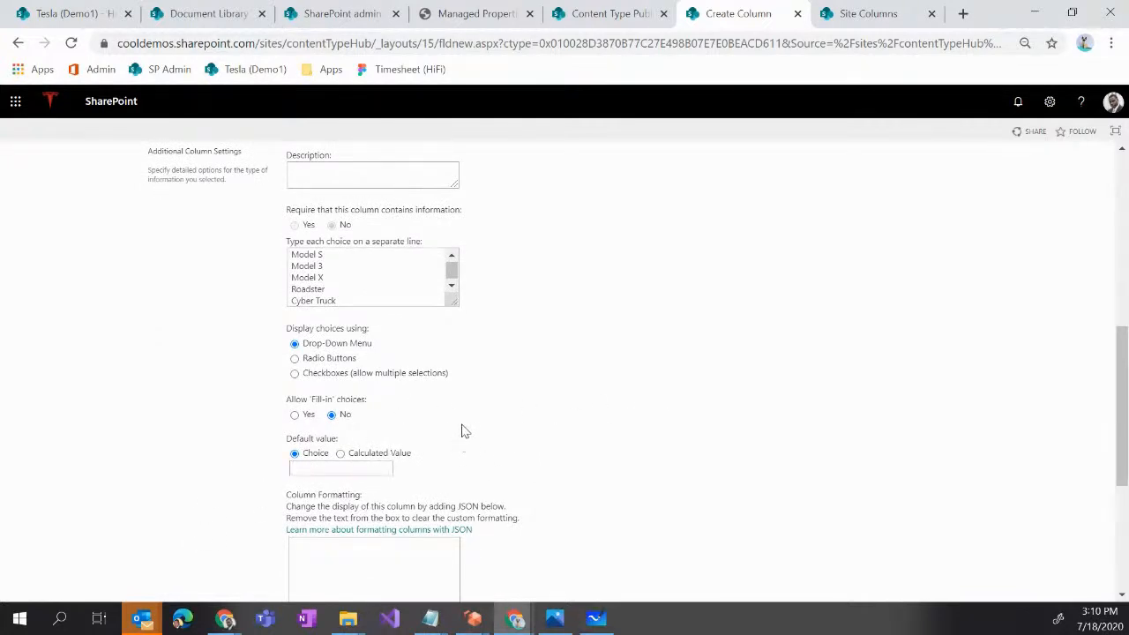
scroll(312, 414, "up", 2)
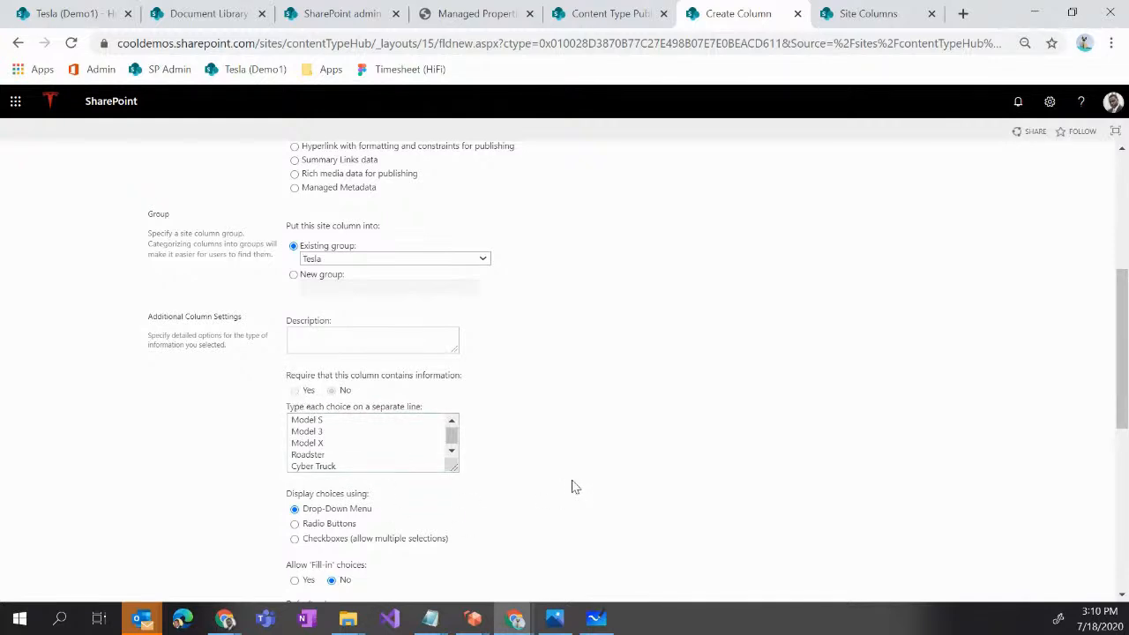
scroll(582, 485, "down", 1)
scroll(608, 483, "down", 4)
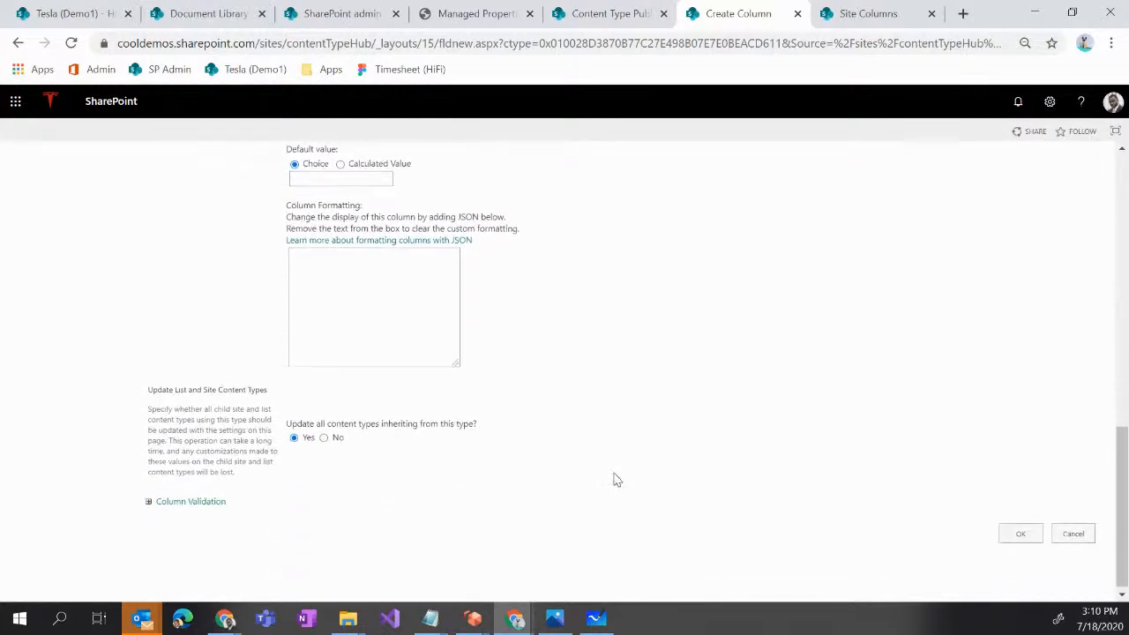
left_click(1029, 531)
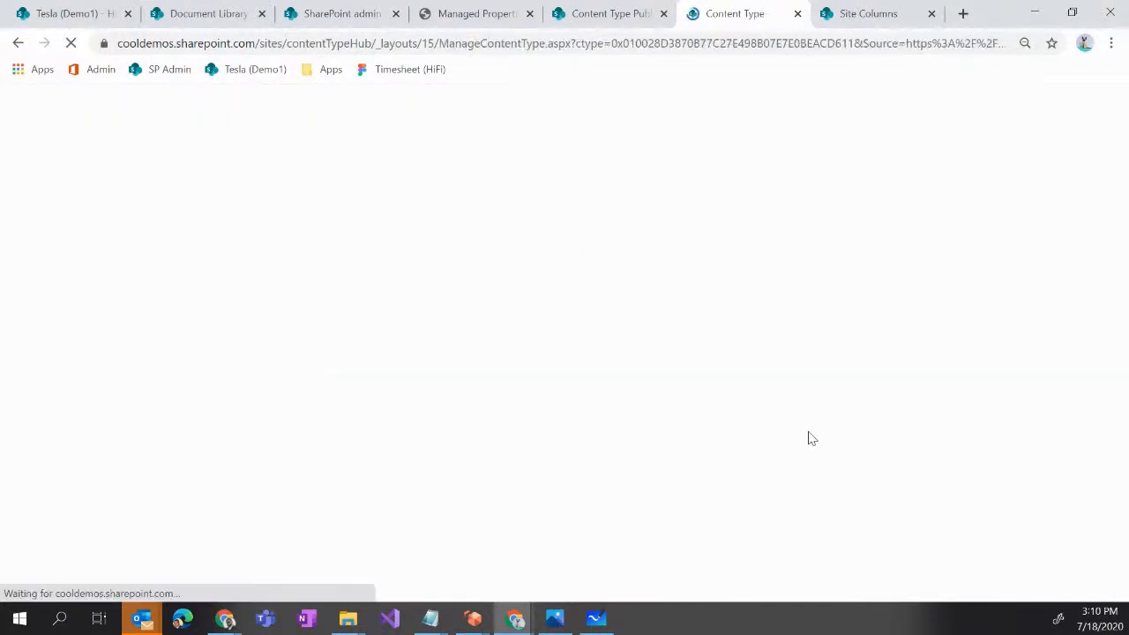
Rename the TeslaModels site column to Tesla Models, update the lists based on it and save the content type column.
scroll(211, 441, "down", 1)
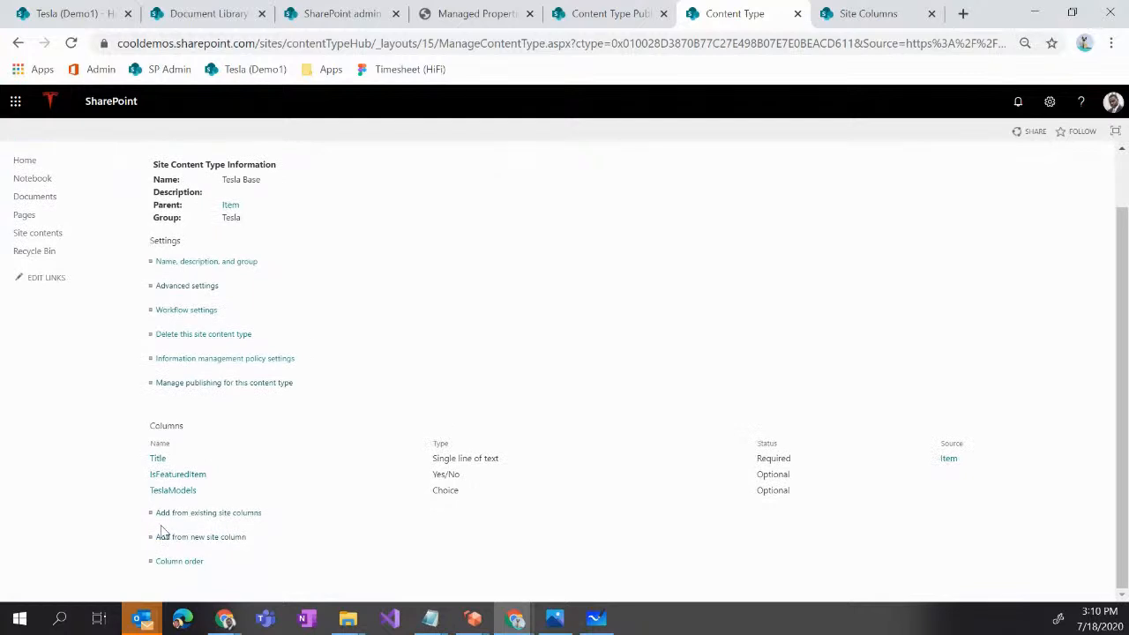
left_click(180, 491)
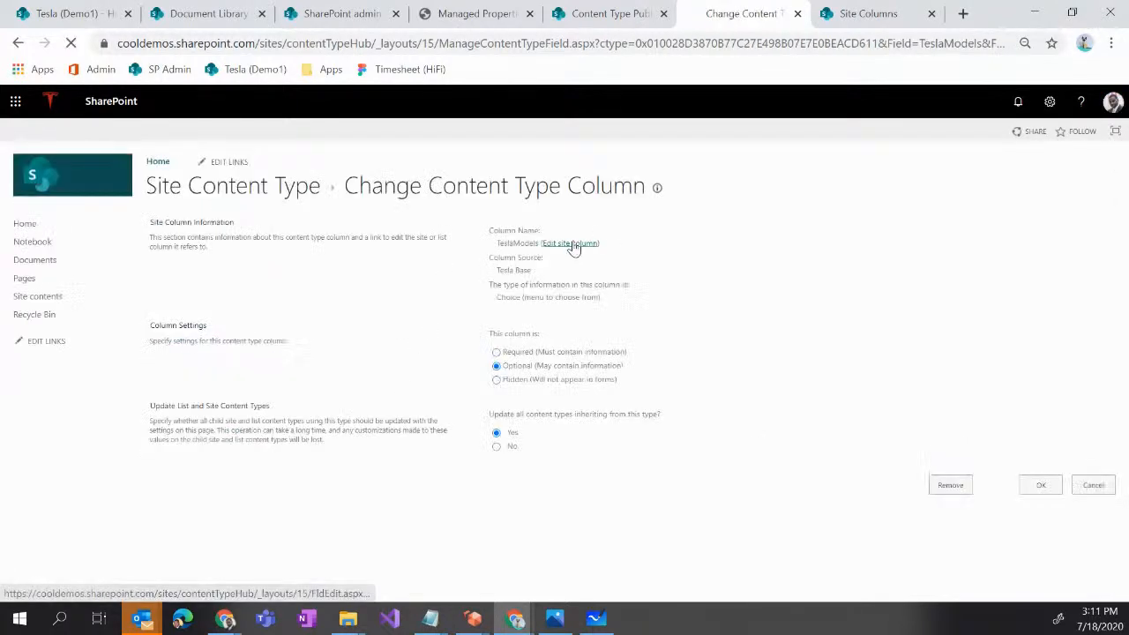
left_click(573, 246)
left_click(314, 240)
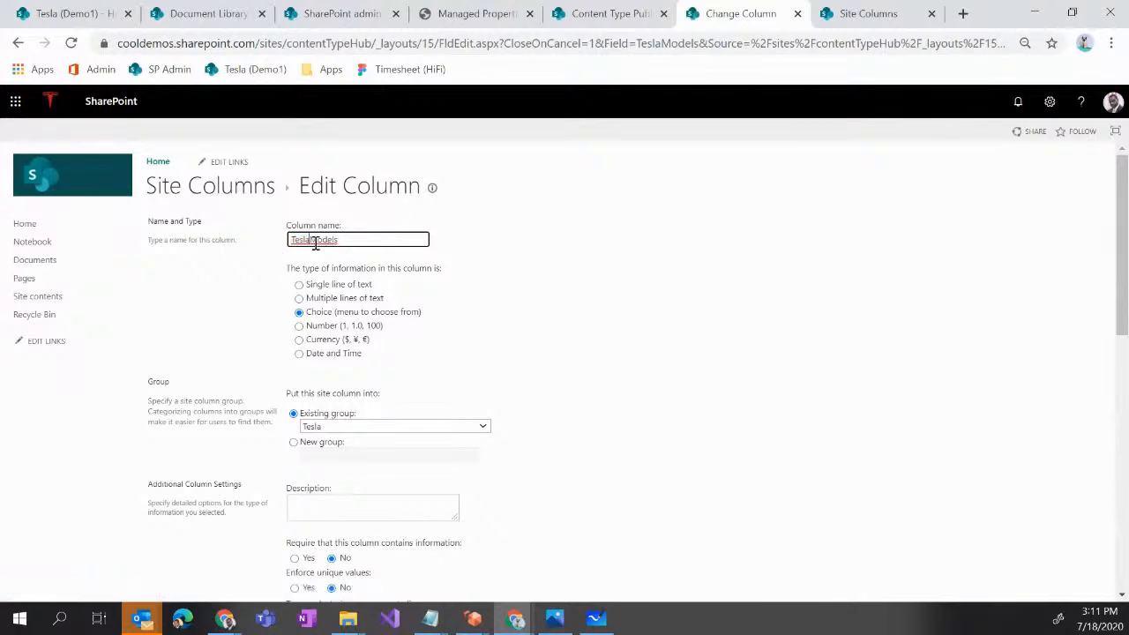
scroll(617, 335, "down", 10)
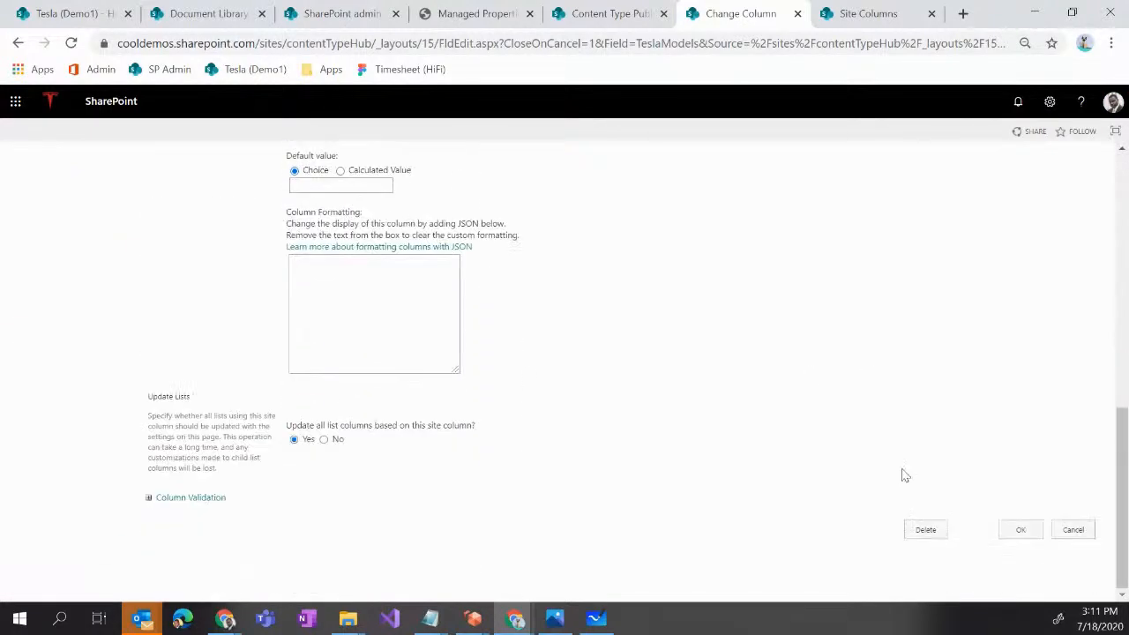
left_click(1020, 529)
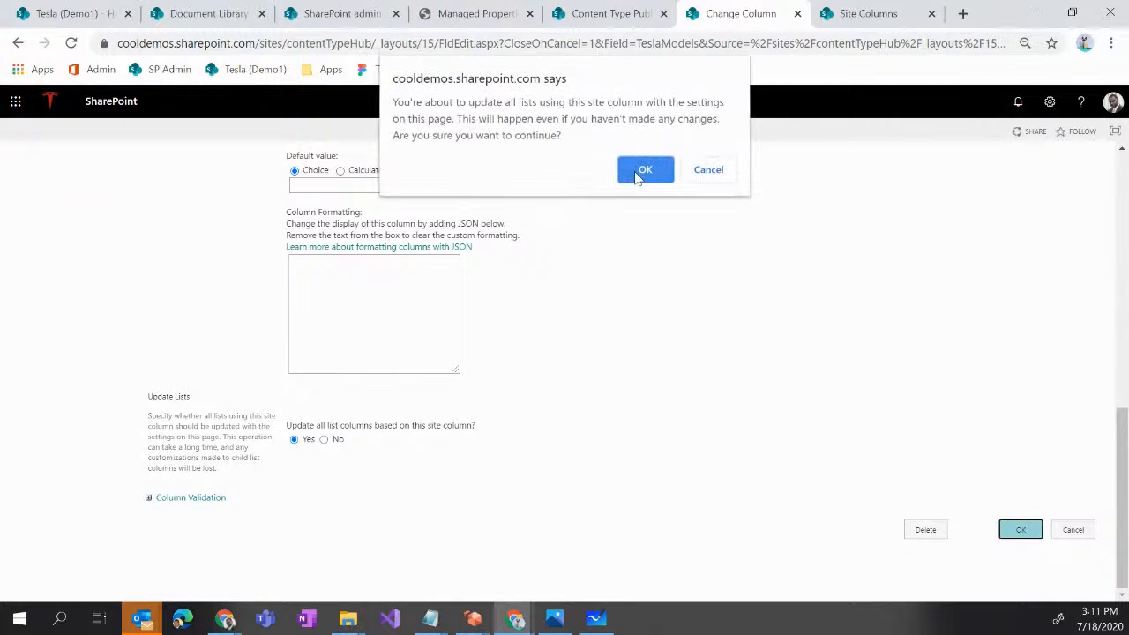
left_click(641, 170)
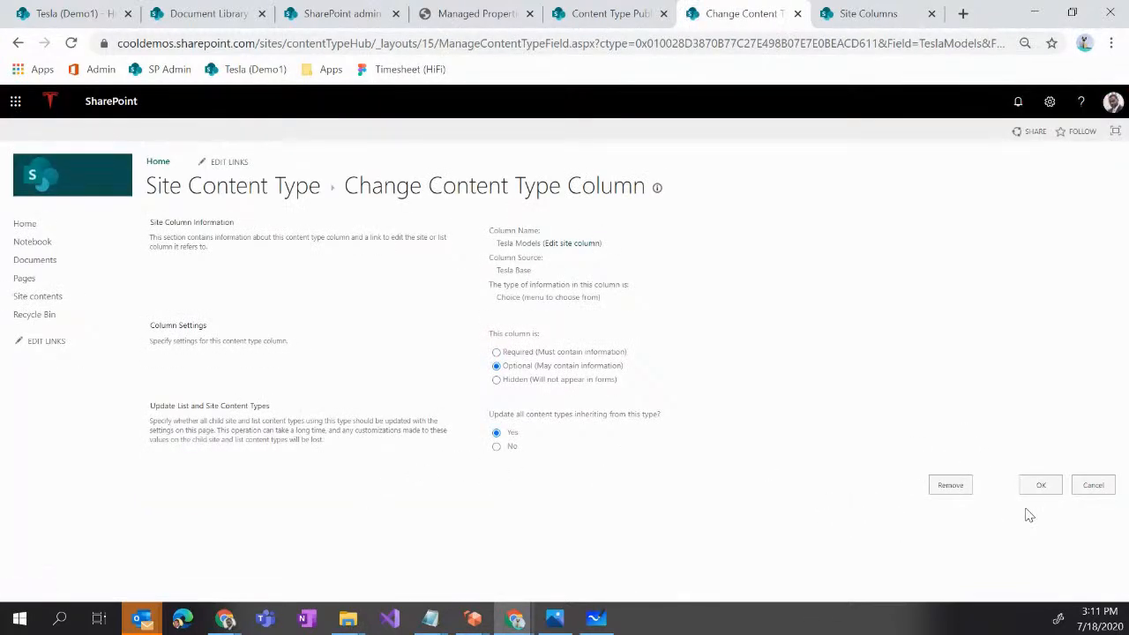
left_click(1034, 486)
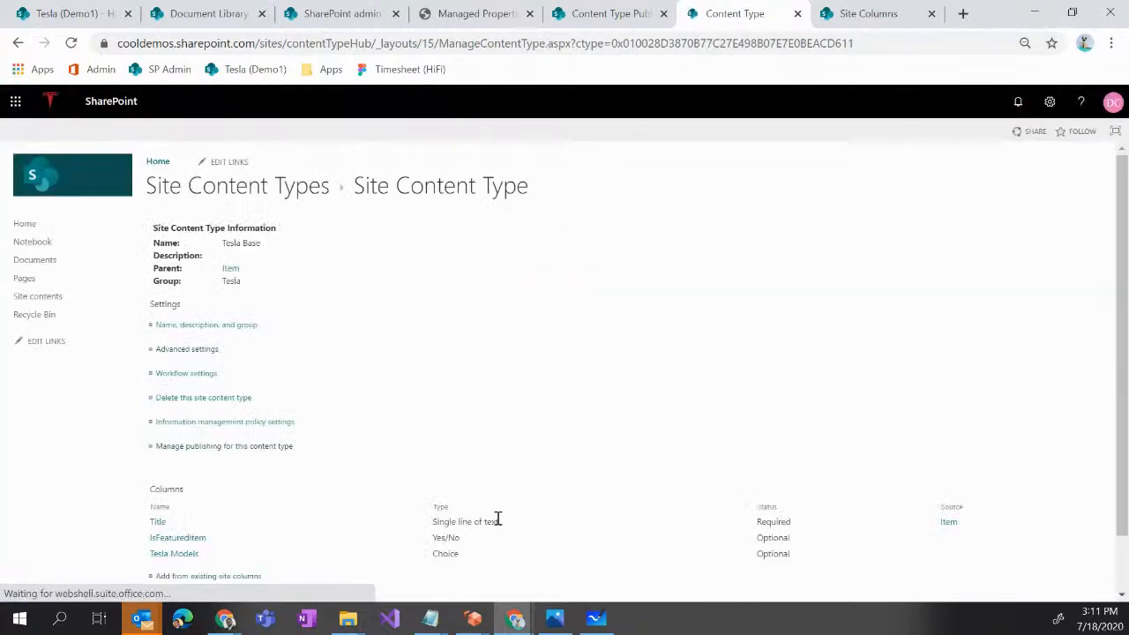
Republish the Tesla Base content type from its publishing settings.
scroll(495, 518, "down", 1)
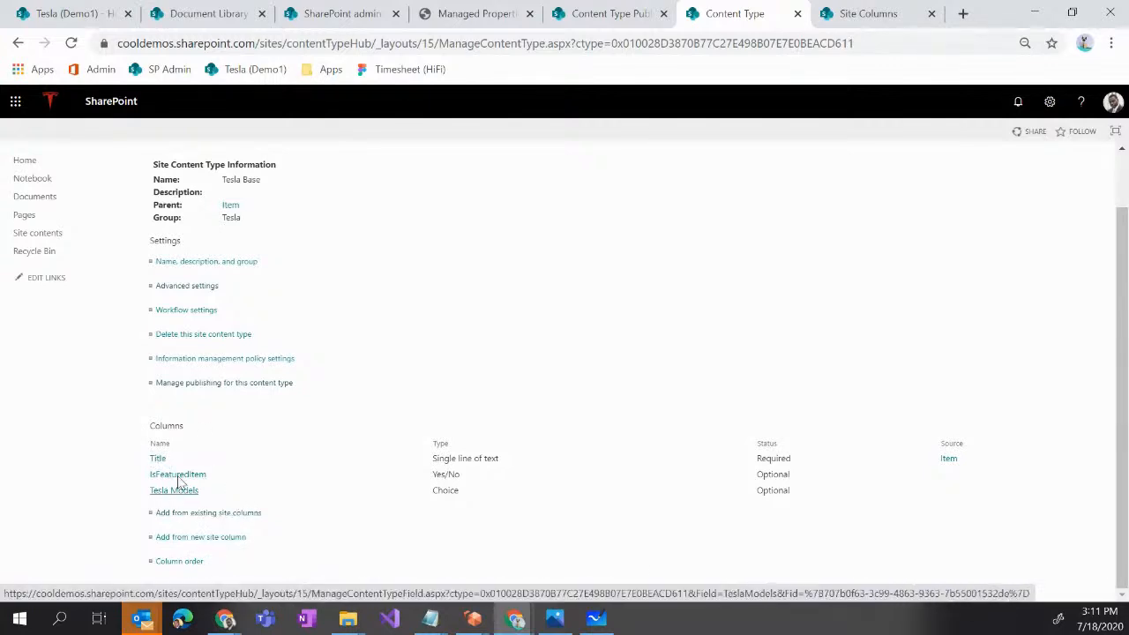
left_click(200, 388)
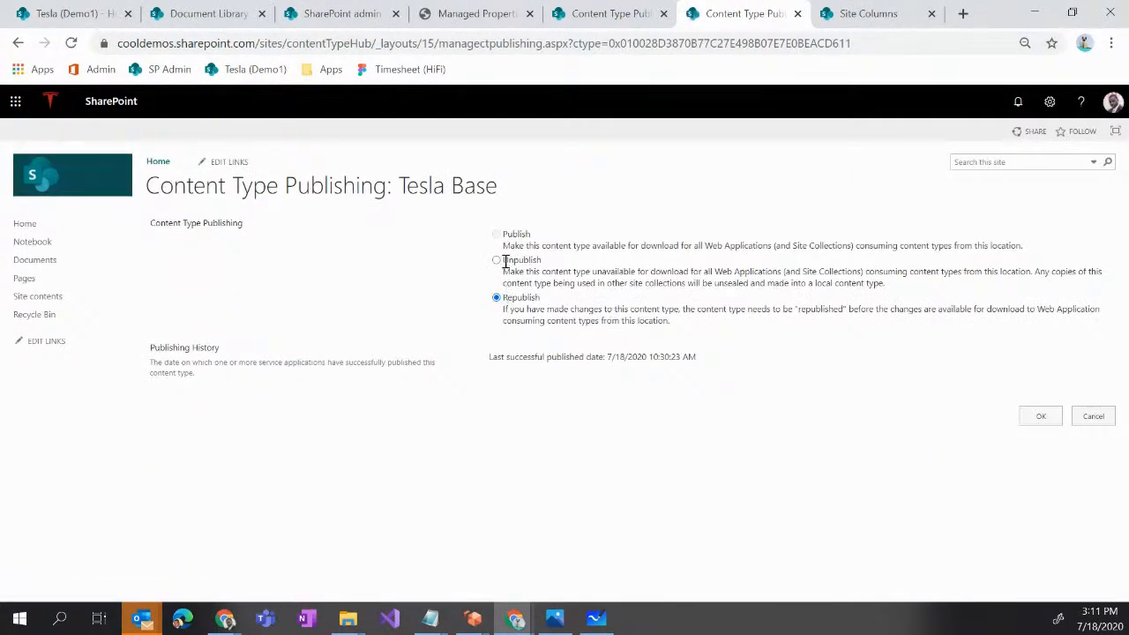
left_click(1039, 418)
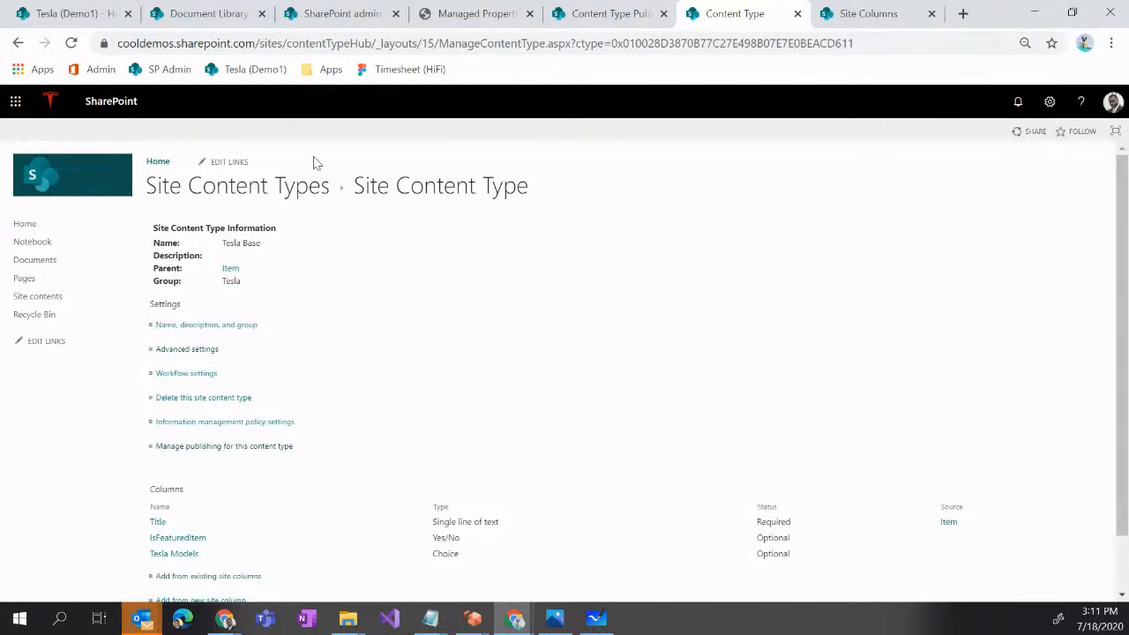
Open the Tesla (Demo1) site in a new tab and go to the settings of its Site Pages library.
right_click(255, 73)
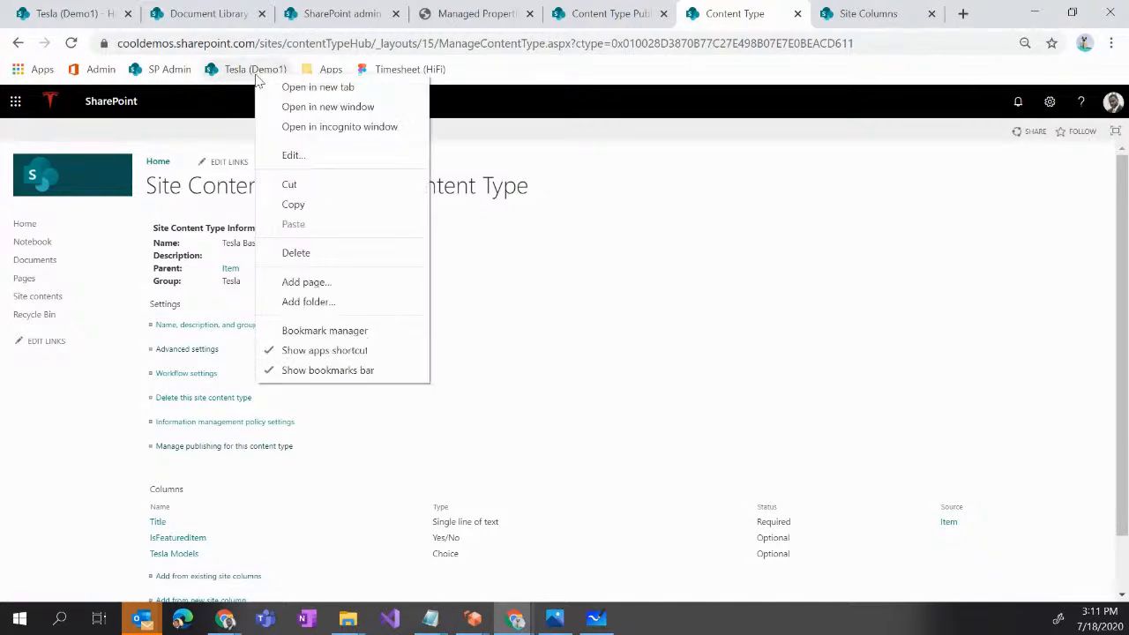
left_click(342, 88)
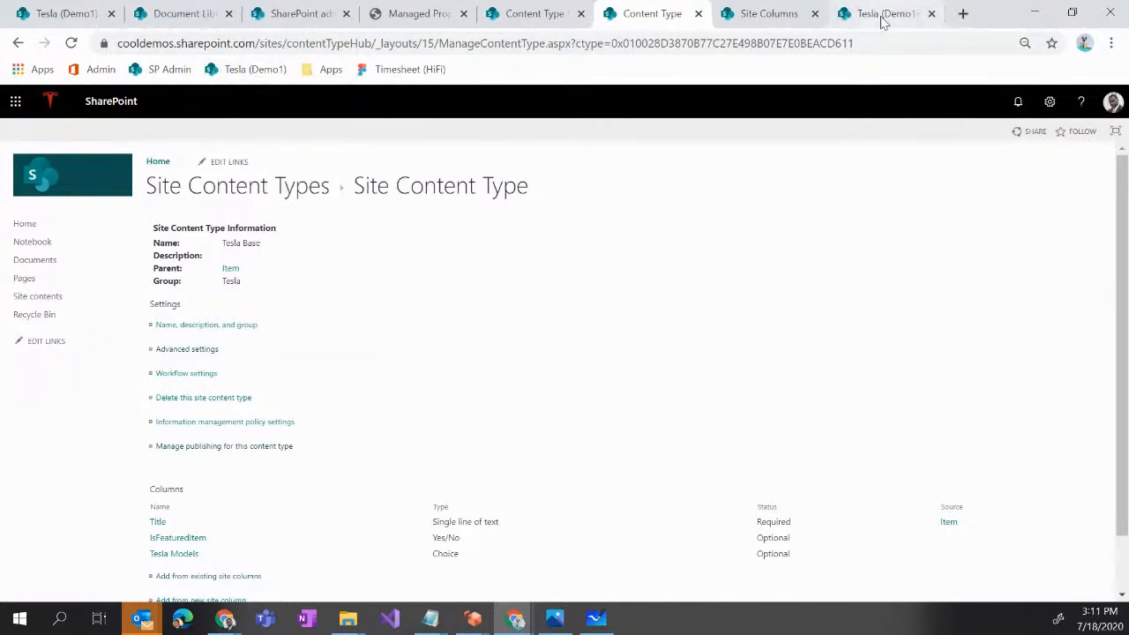
left_click(882, 16)
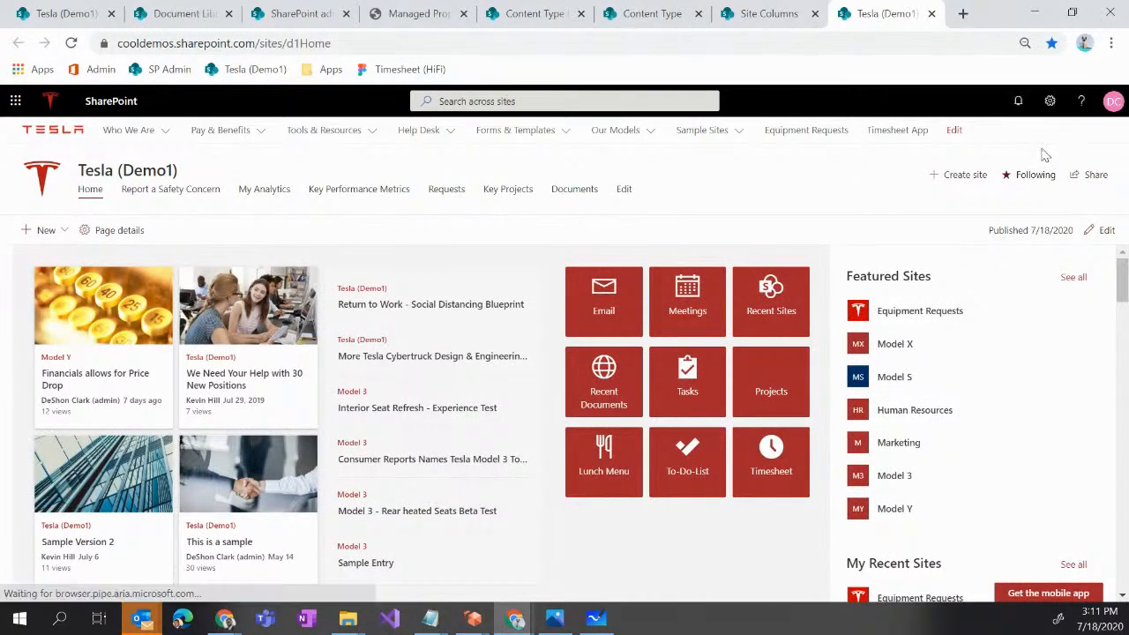
left_click(1049, 100)
left_click(961, 223)
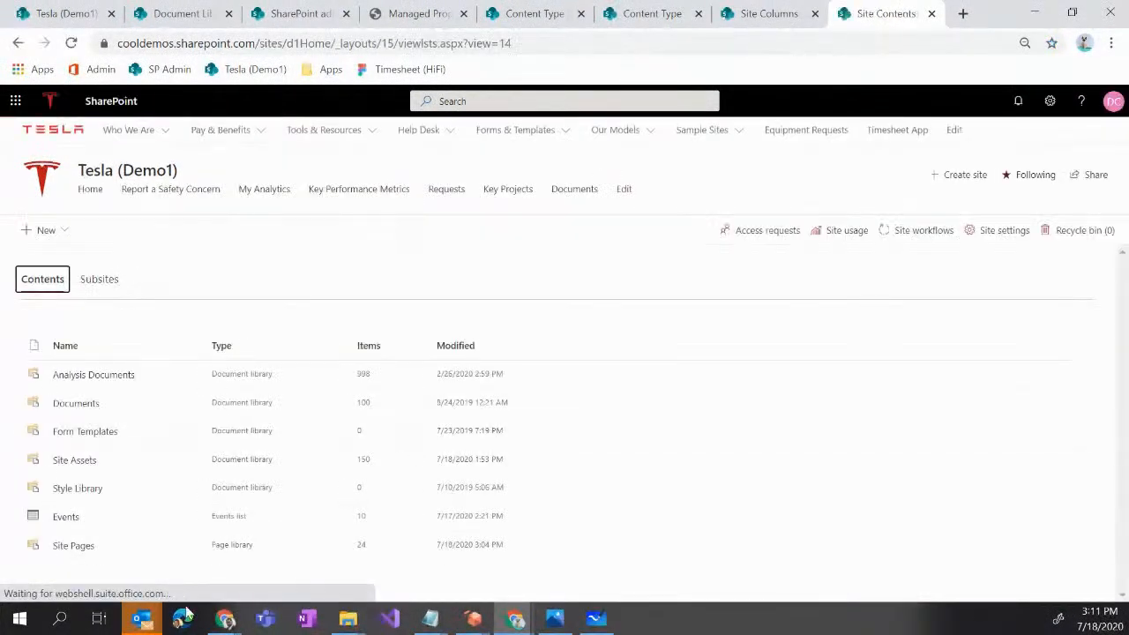
left_click(186, 546)
left_click(203, 520)
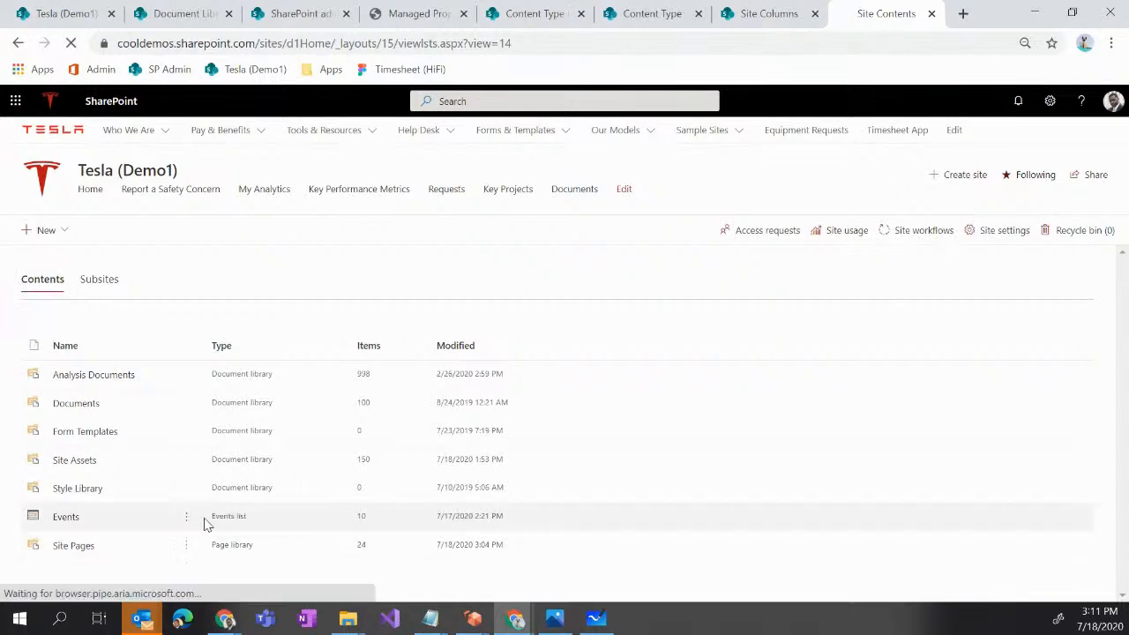
Add the existing IsFeaturedItem site column from the Tesla group to the Site Pages library.
scroll(215, 513, "down", 3)
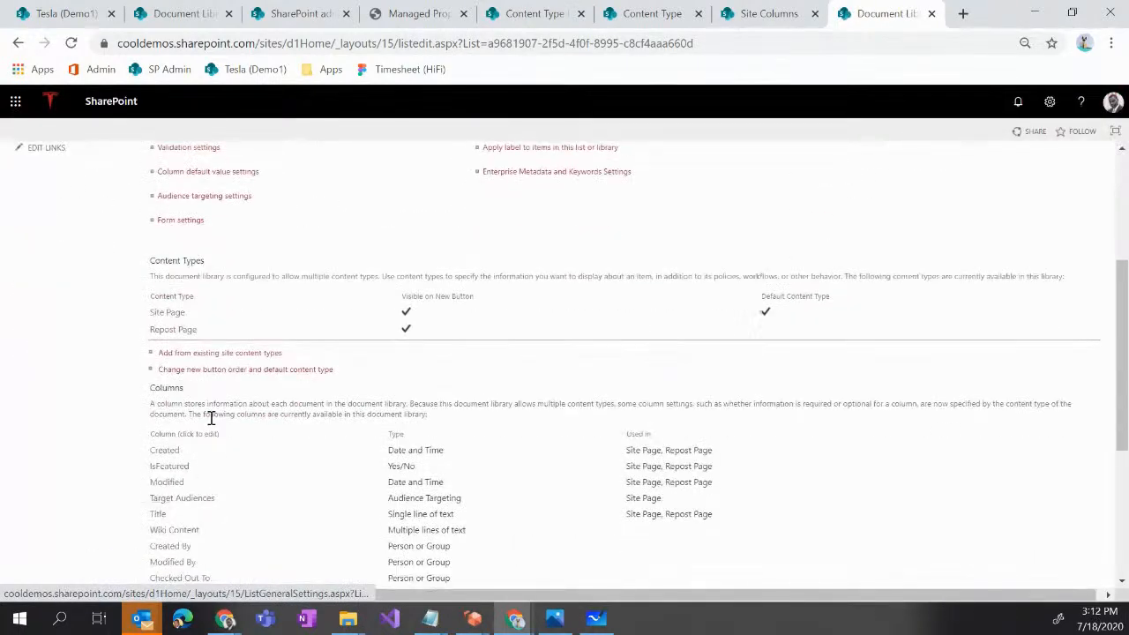
scroll(204, 512, "down", 2)
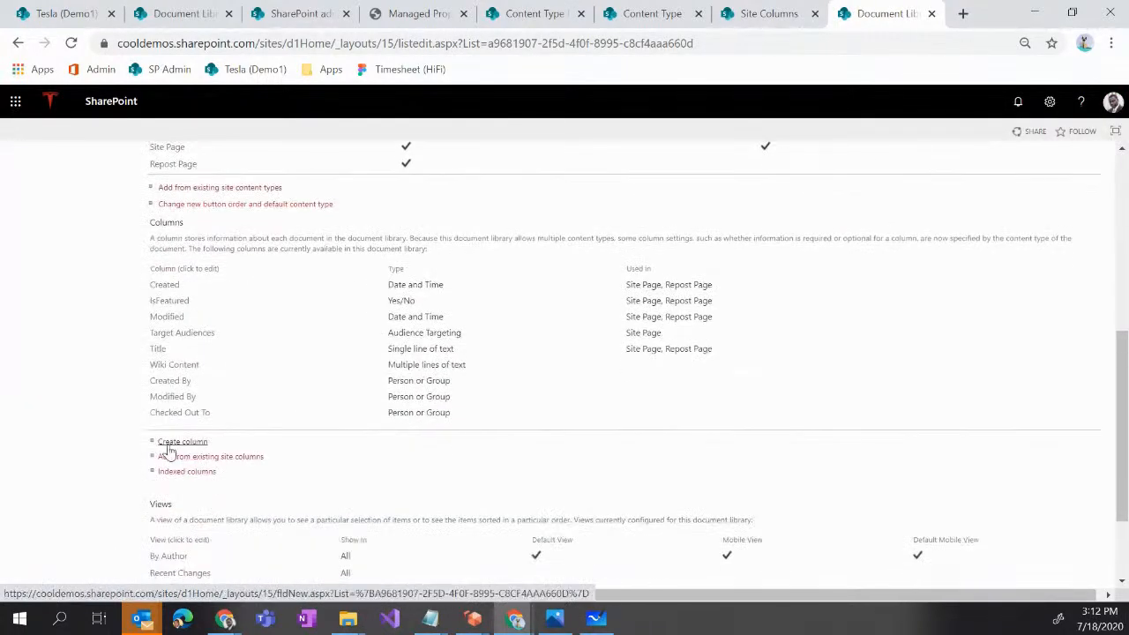
left_click(187, 465)
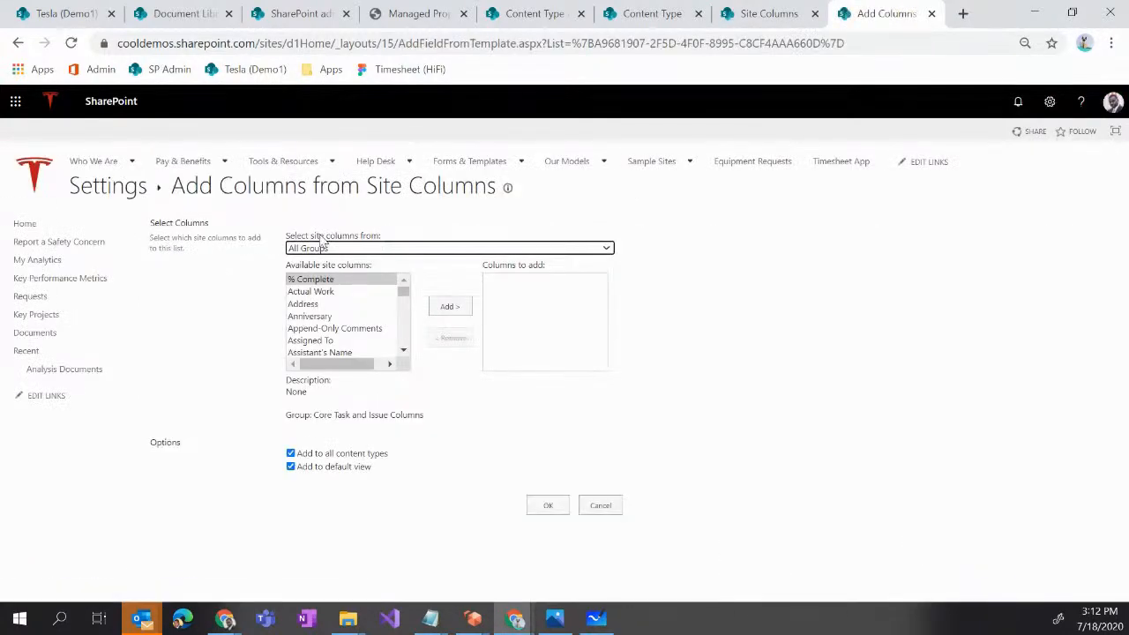
left_click(322, 247)
left_click(323, 384)
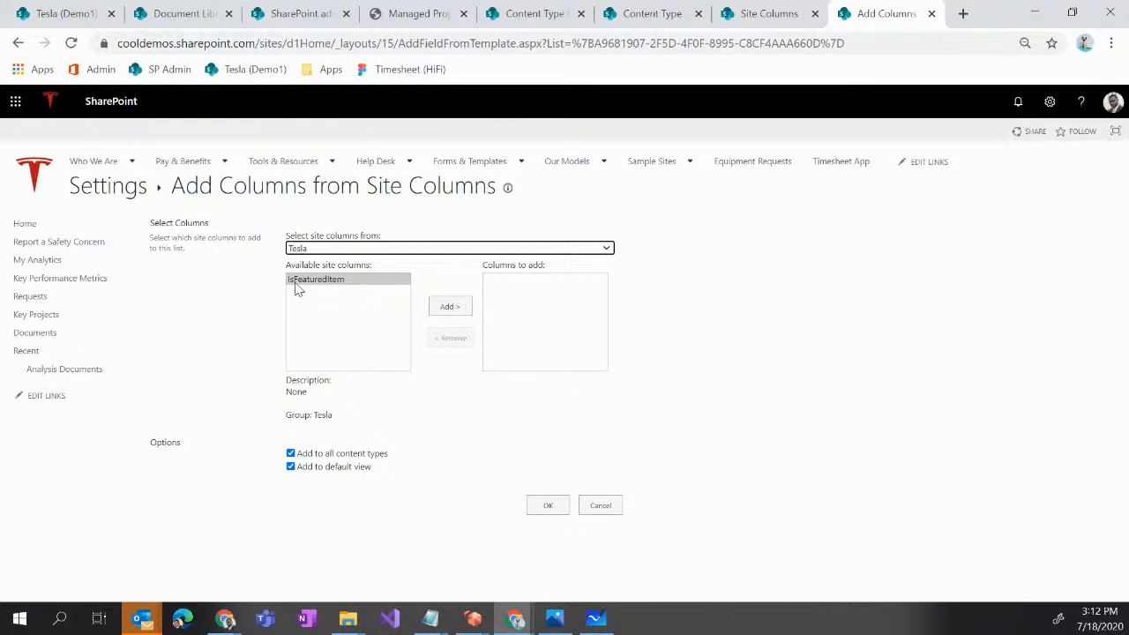
left_click_drag(325, 289, 486, 330)
left_click(547, 505)
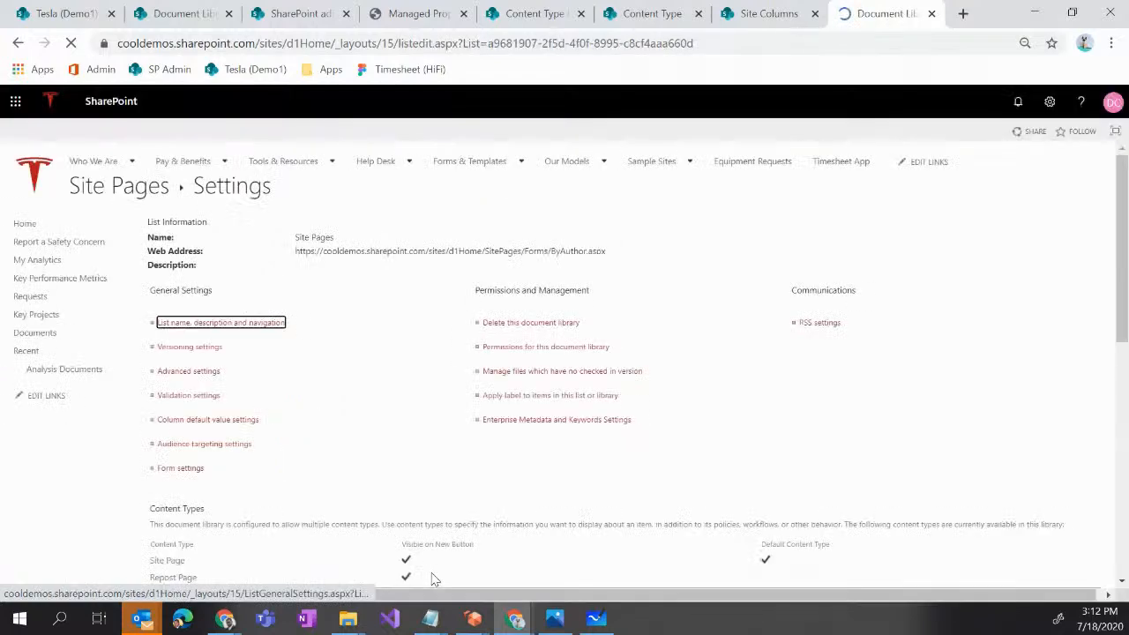
Rename the library's IsFeaturedItem column to Is Feature News and check it in the column list.
scroll(388, 503, "down", 2)
scroll(222, 373, "down", 2)
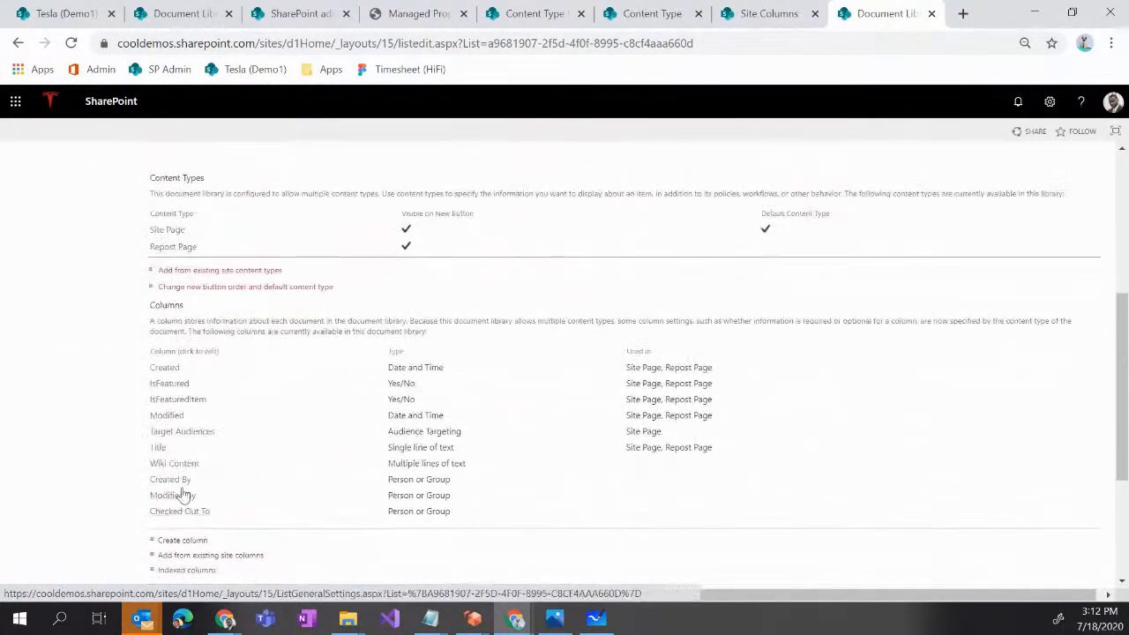
left_click(193, 396)
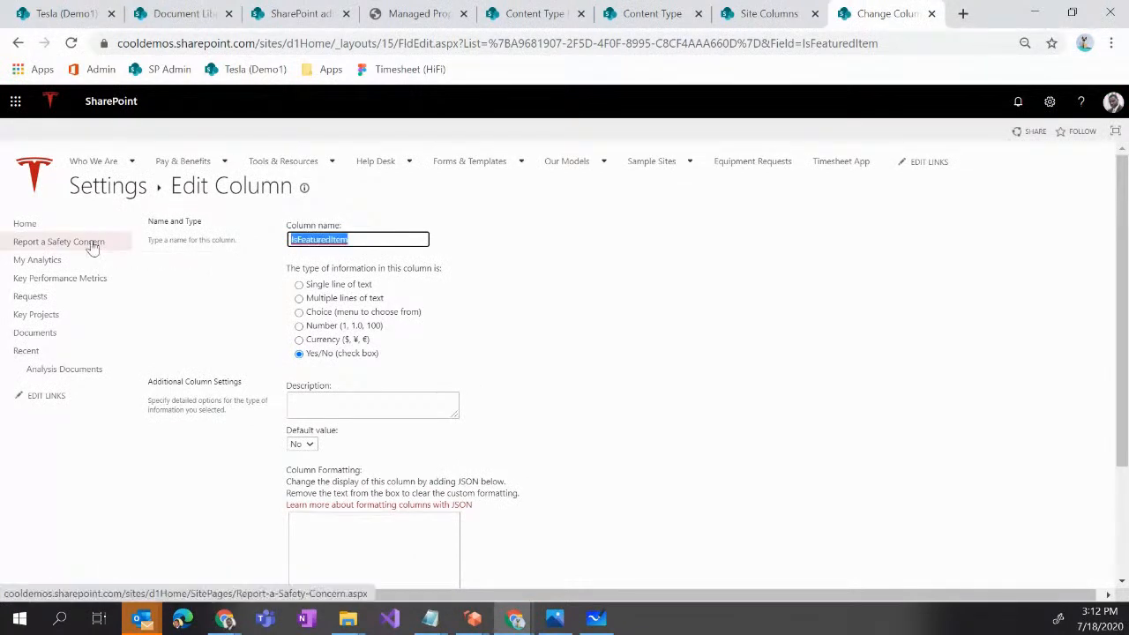
type("IS")
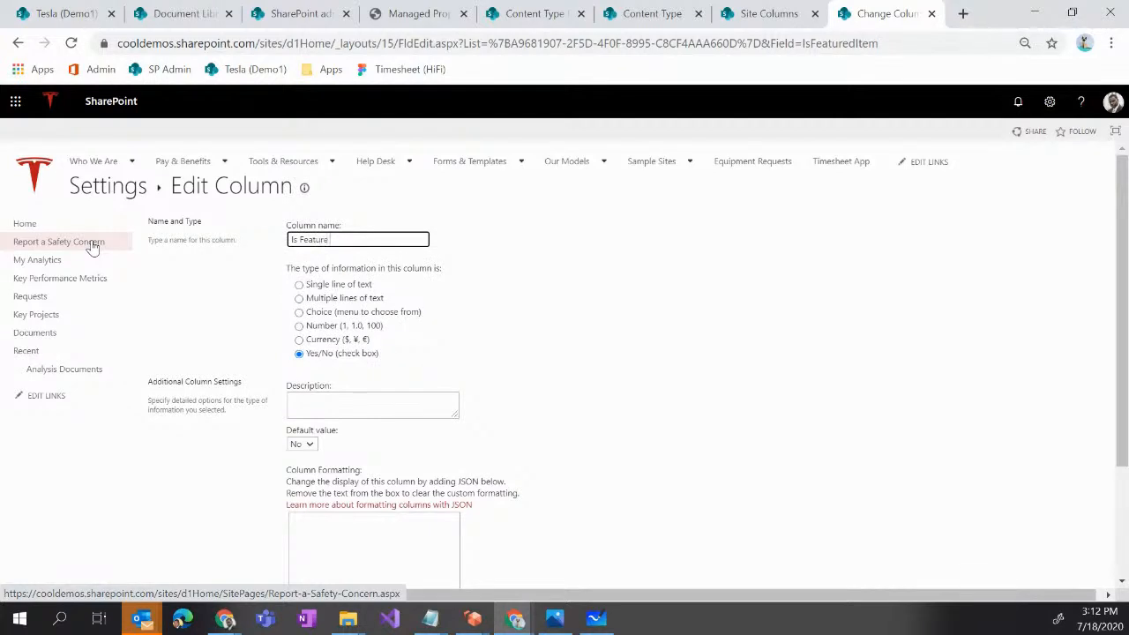
type(" Feature News")
scroll(640, 361, "down", 2)
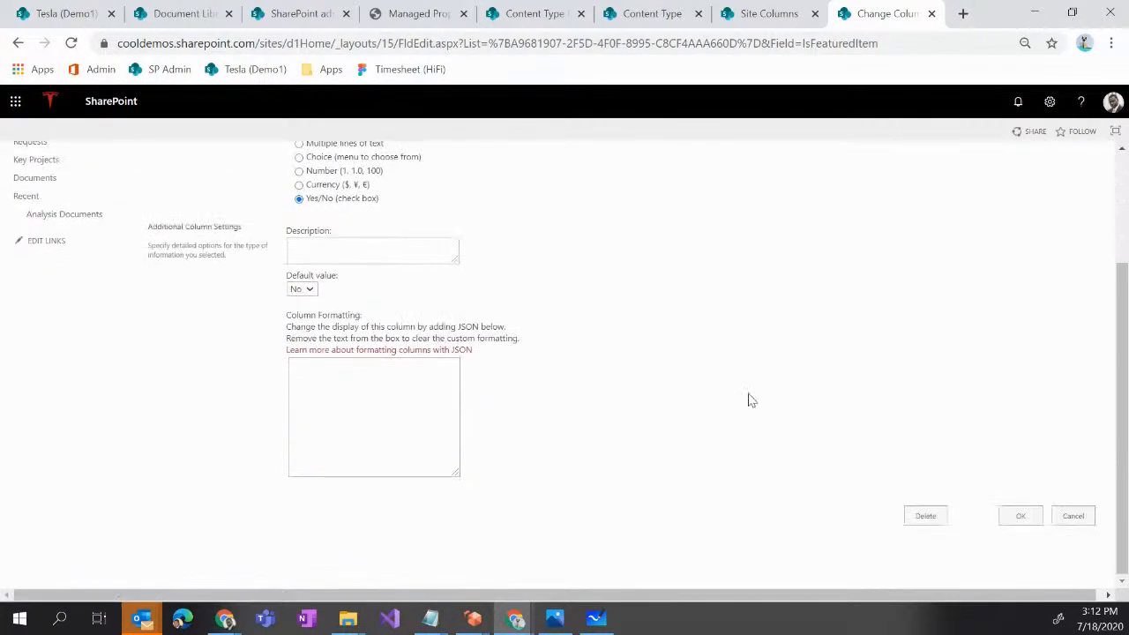
left_click(1034, 523)
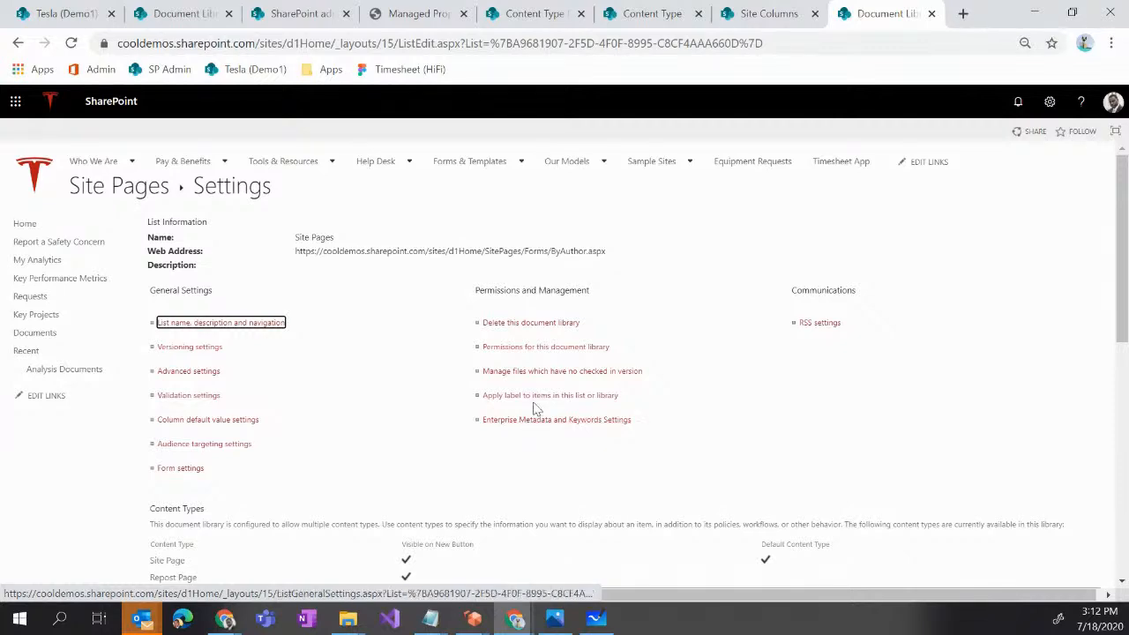
scroll(546, 388, "down", 3)
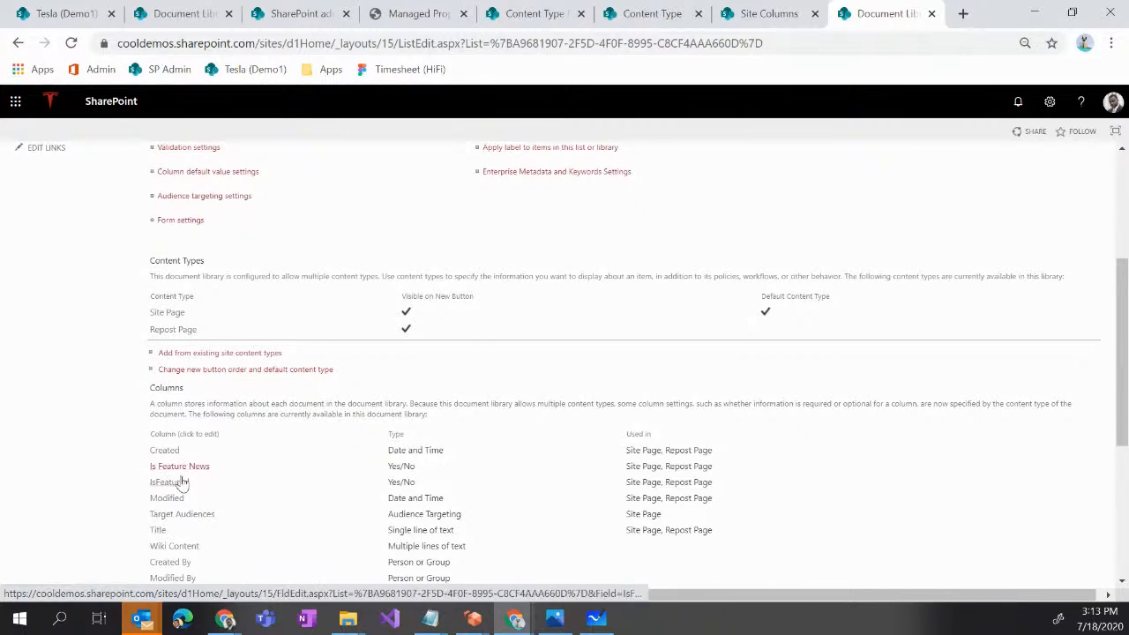
scroll(318, 377, "up", 3)
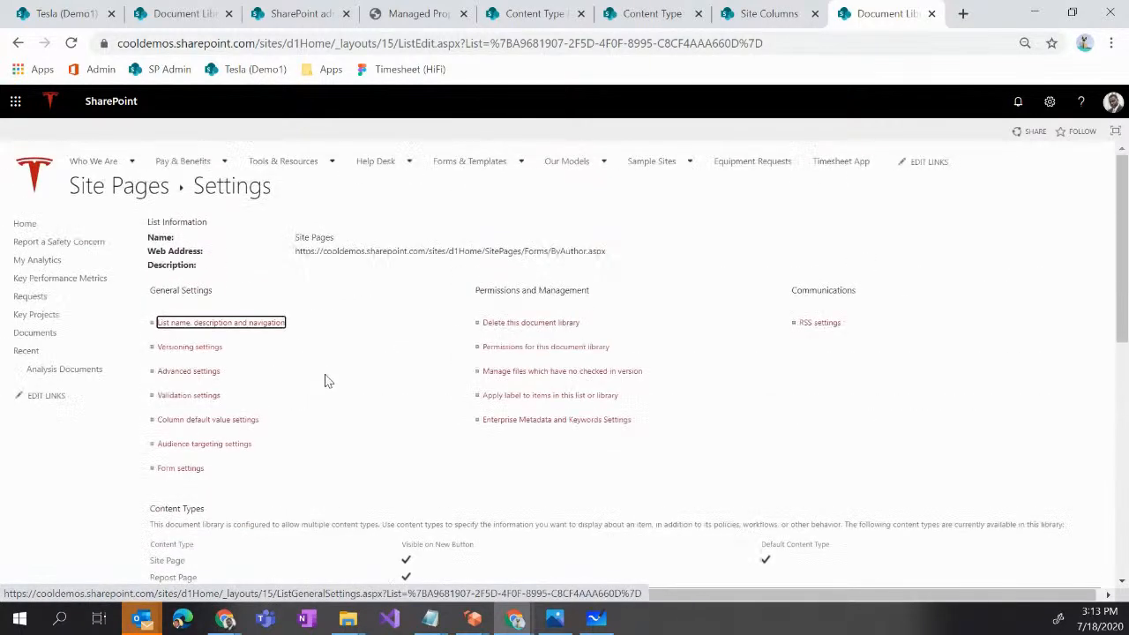
Open the This-is-a-sample.aspx news page from the Site Pages library and put it in edit mode.
left_click(121, 187)
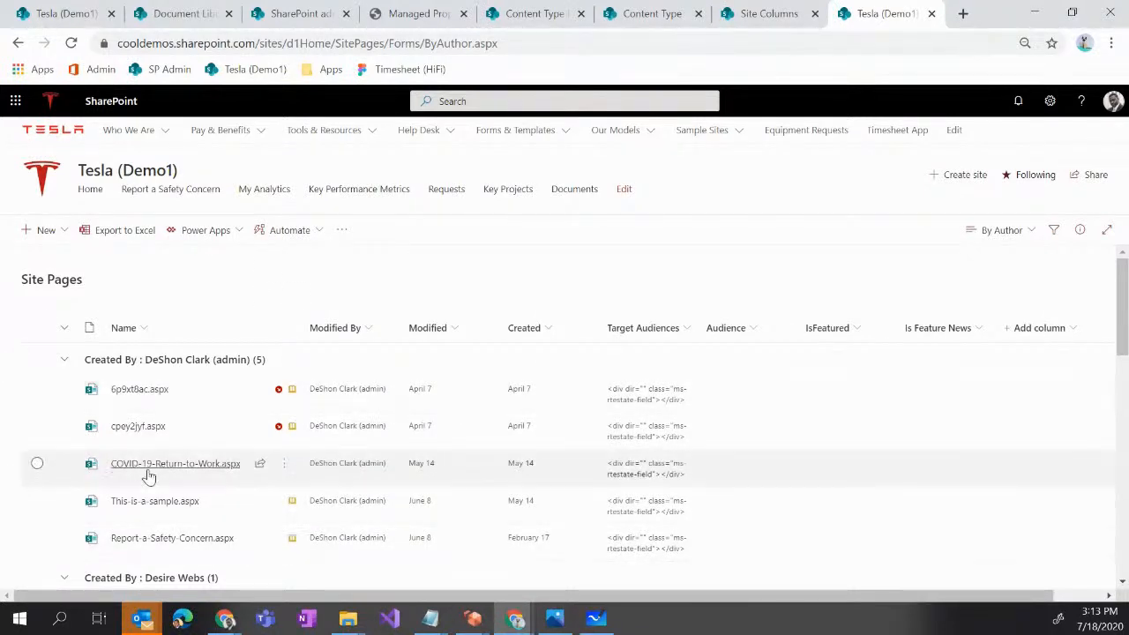
left_click(132, 500)
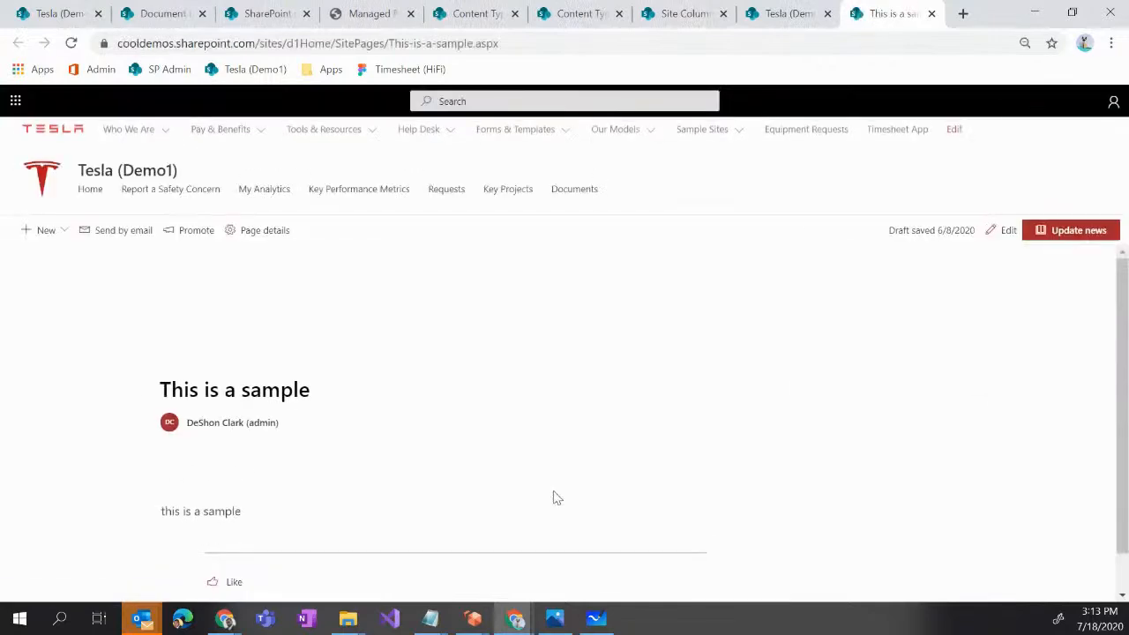
left_click(266, 233)
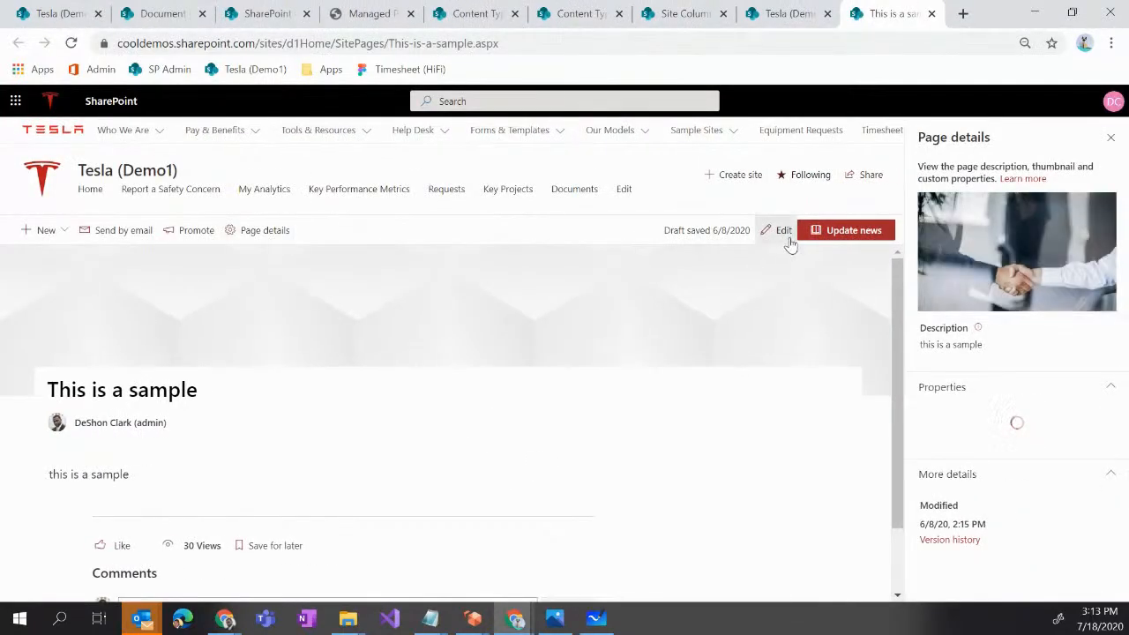
left_click(785, 233)
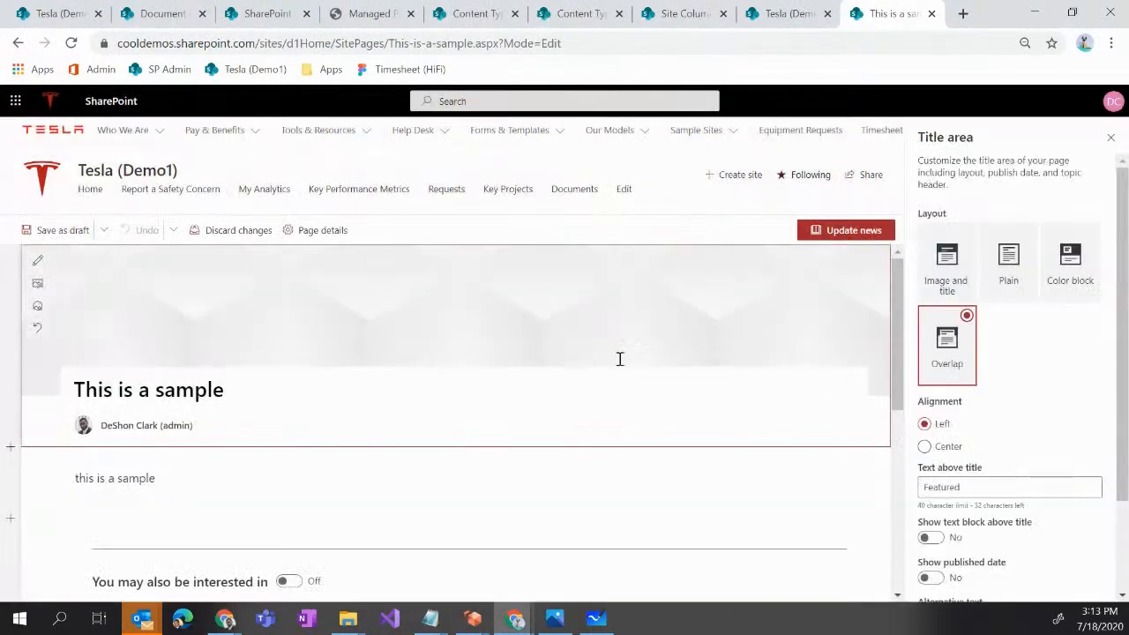
Switch on the Is Feature News property in the page details and publish the news update.
scroll(1015, 437, "down", 2)
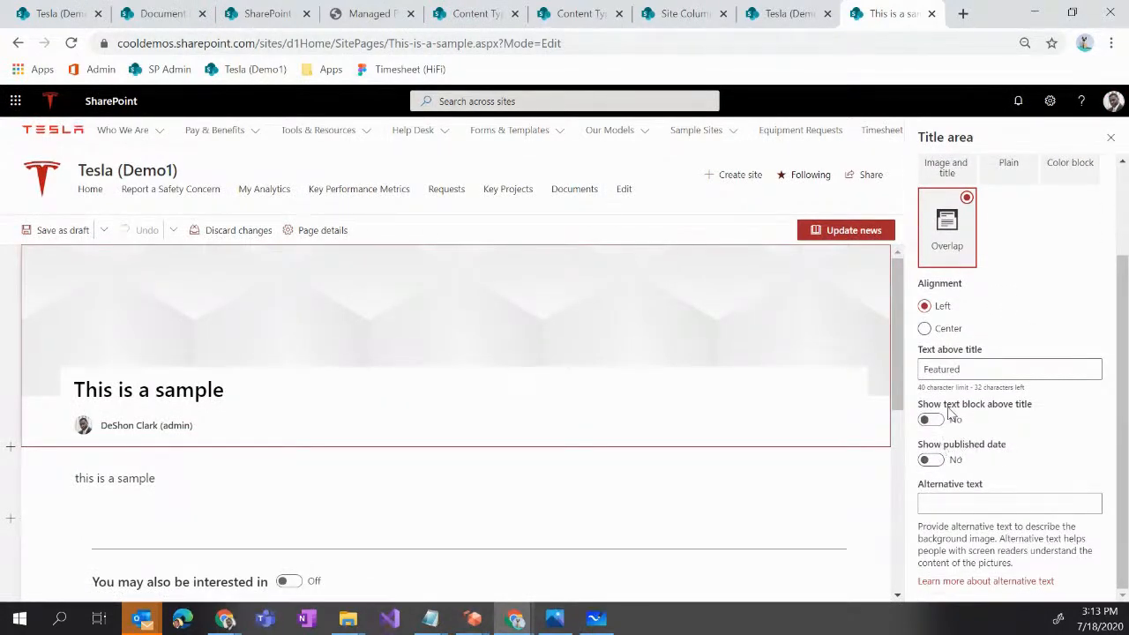
scroll(950, 414, "up", 2)
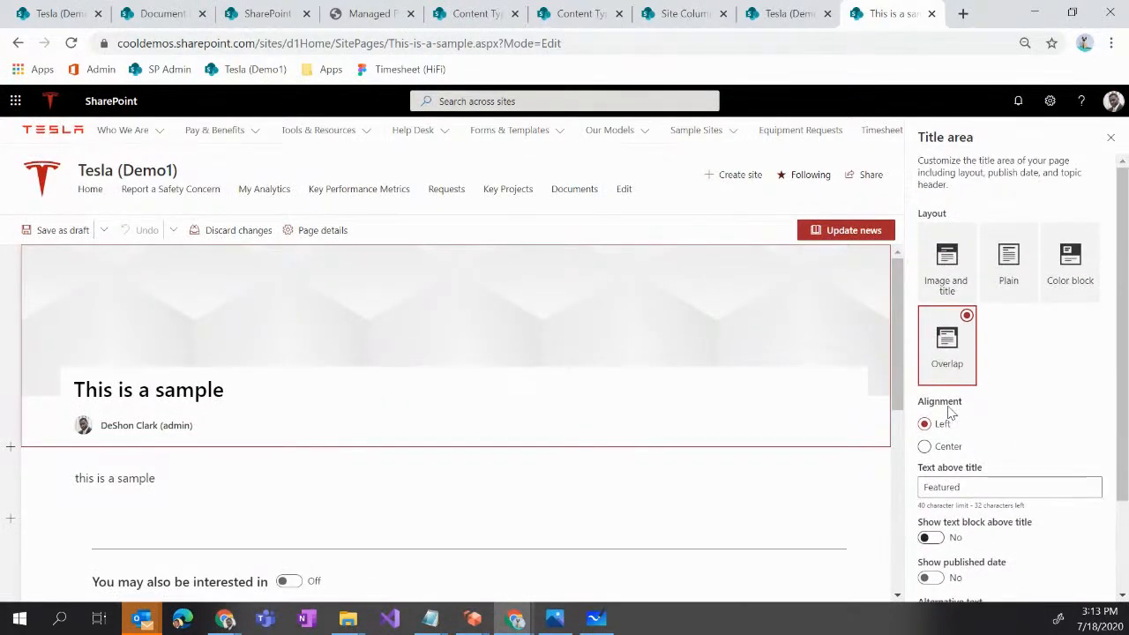
left_click(289, 232)
scroll(1085, 448, "down", 1)
scroll(1083, 445, "down", 1)
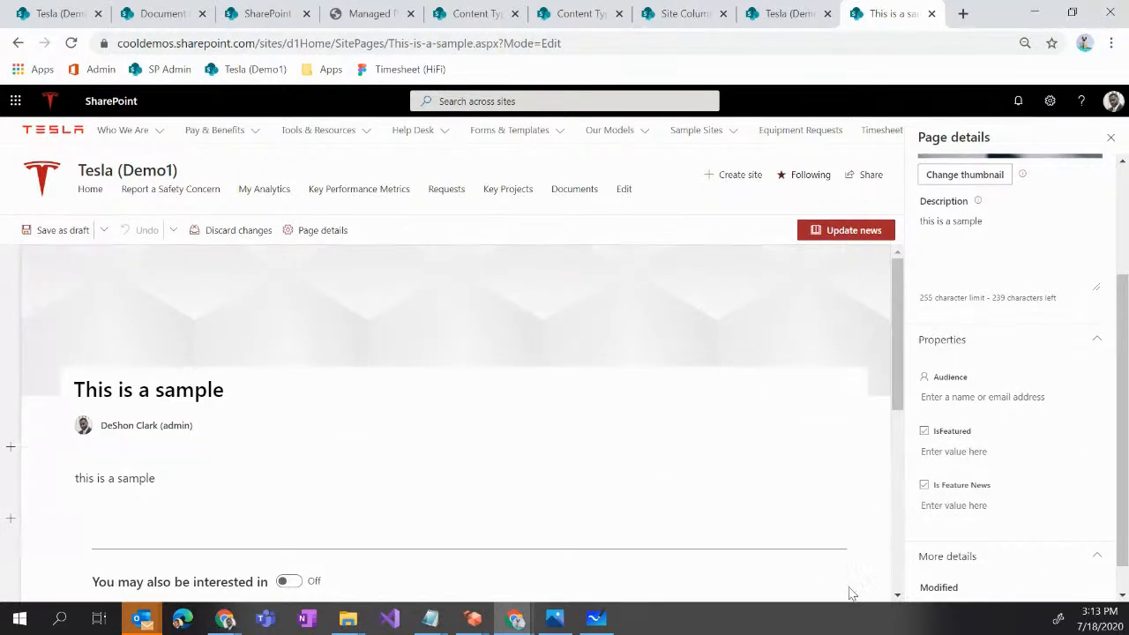
left_click(955, 504)
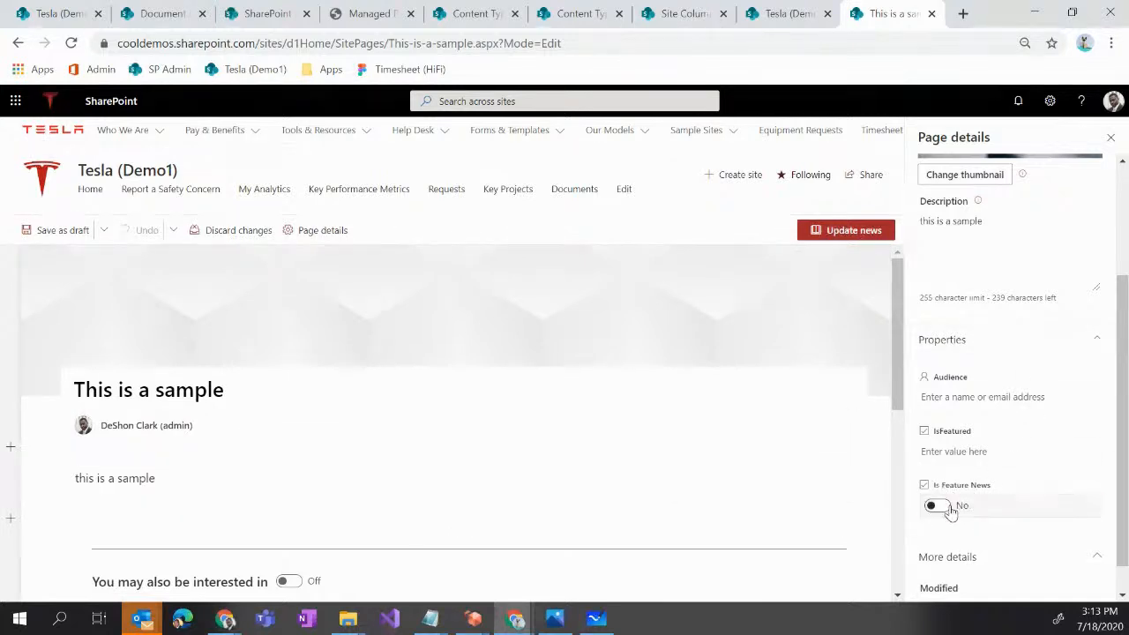
left_click(952, 510)
left_click(855, 231)
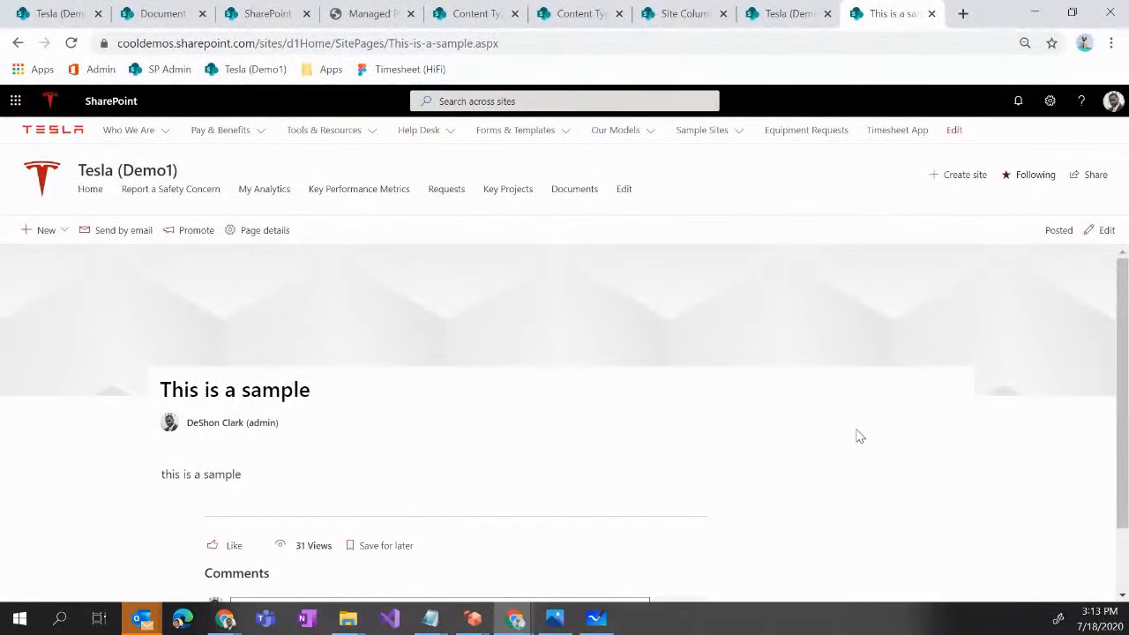
Mark the Tesla (Demo1) site for reindexing in its search and offline availability settings and save.
left_click(1049, 101)
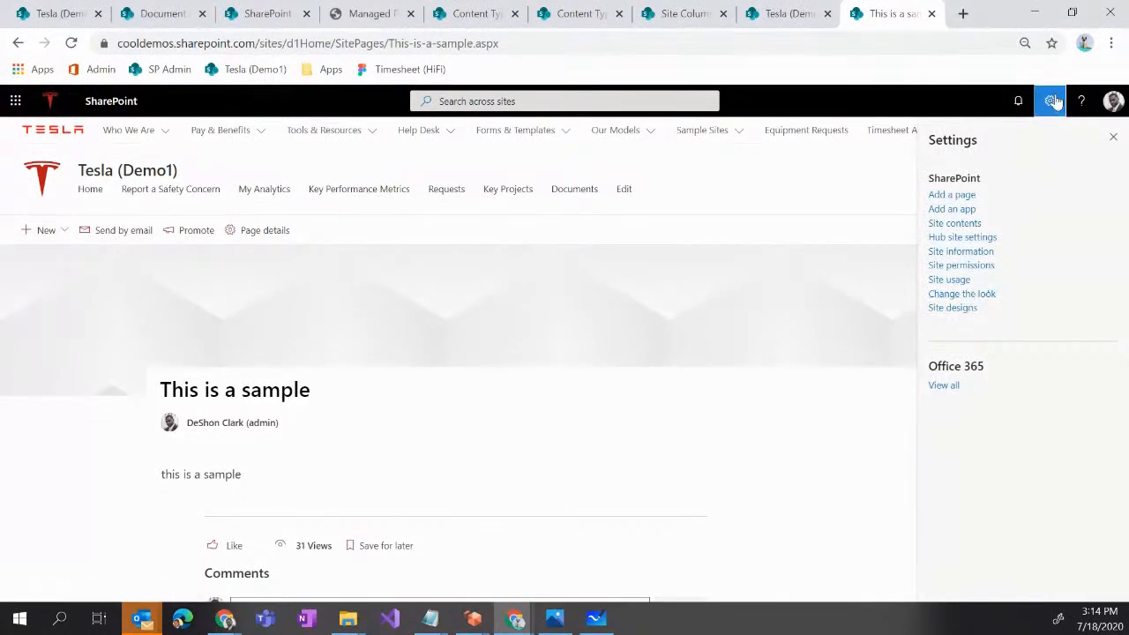
left_click(965, 251)
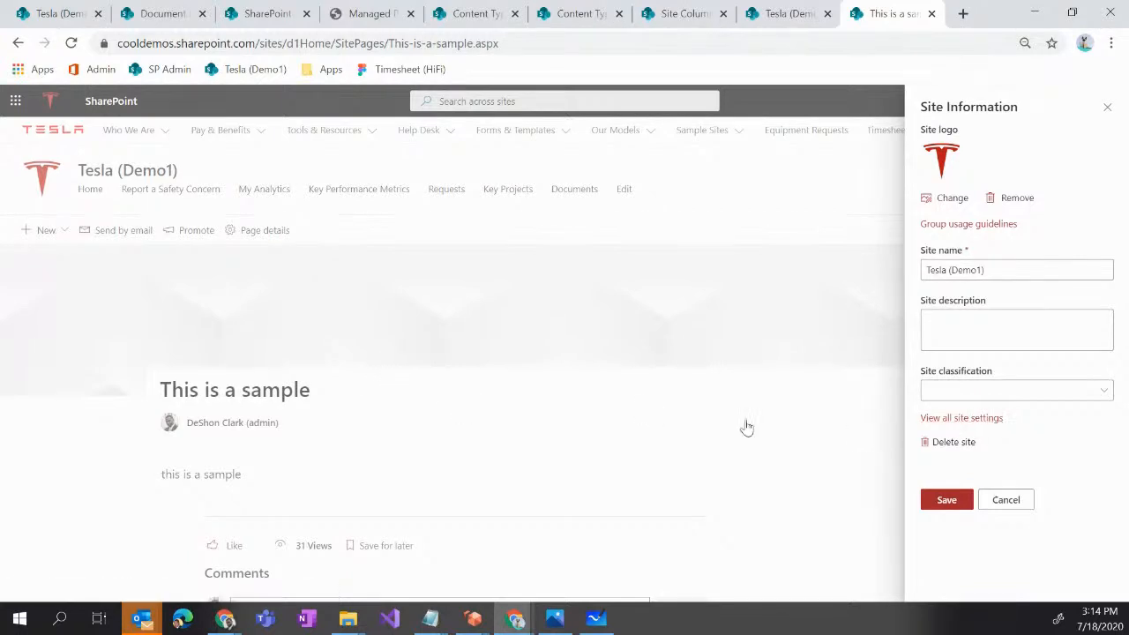
left_click(948, 423)
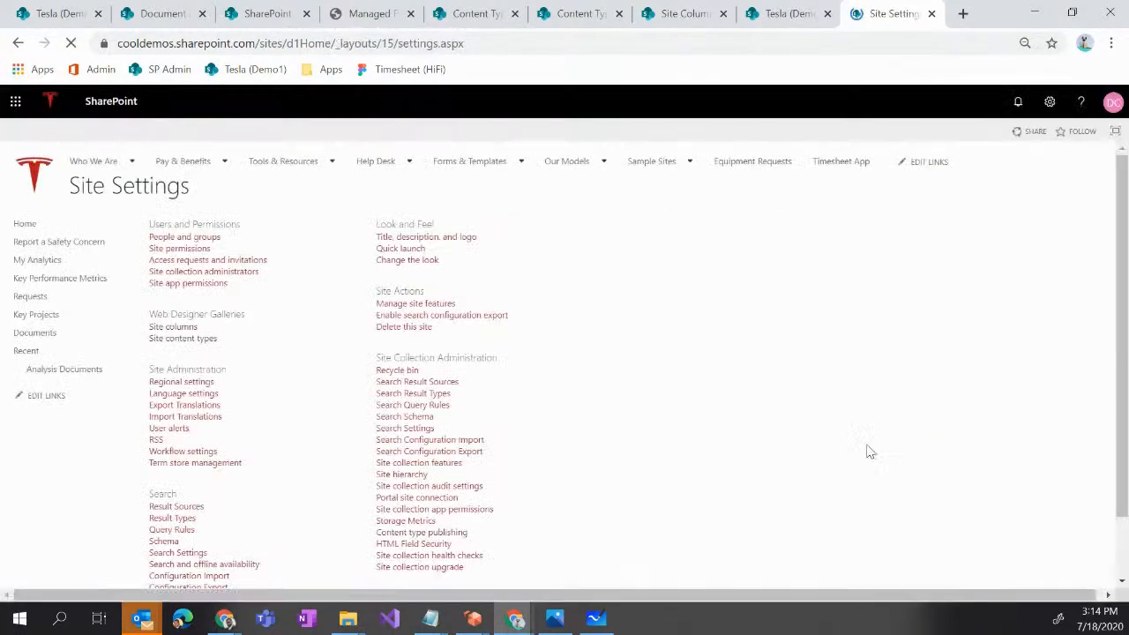
scroll(521, 439, "down", 2)
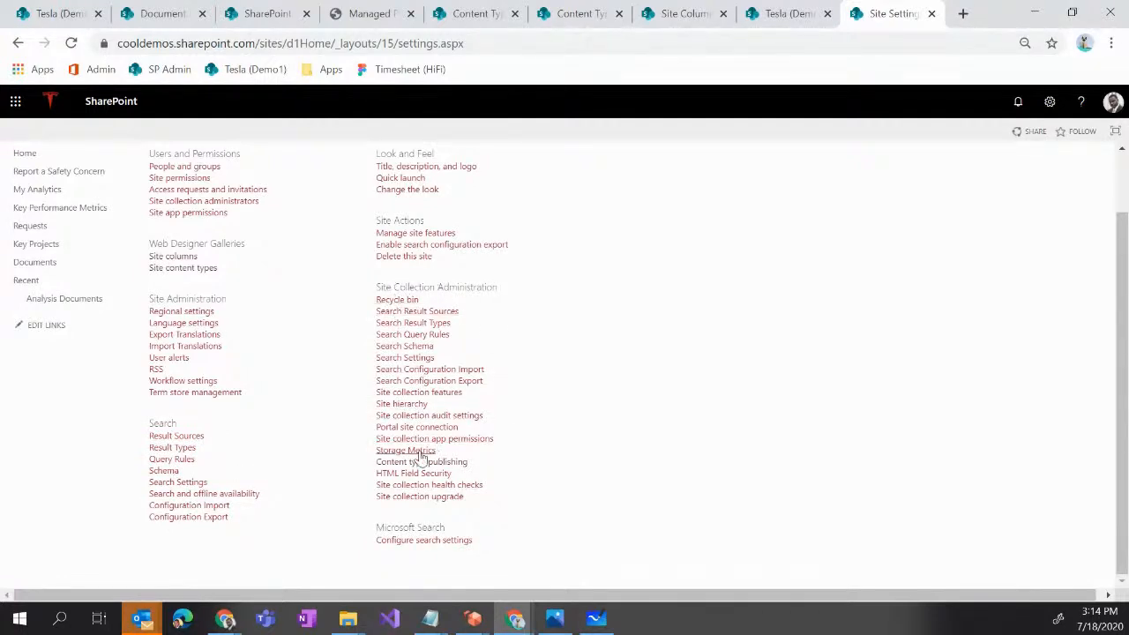
left_click(221, 494)
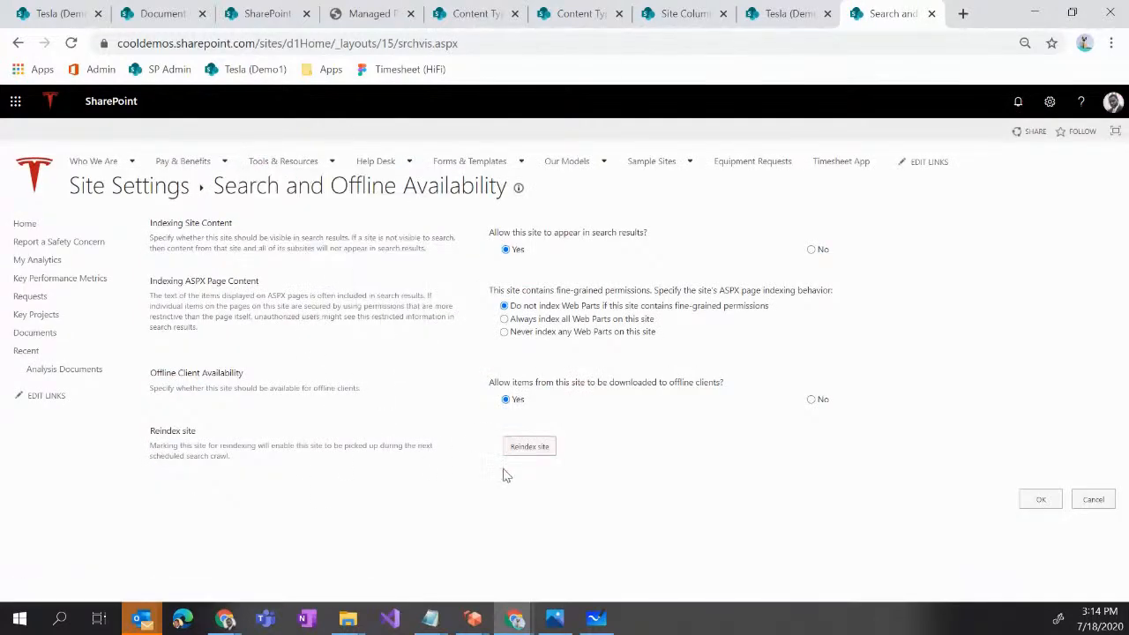
left_click(529, 448)
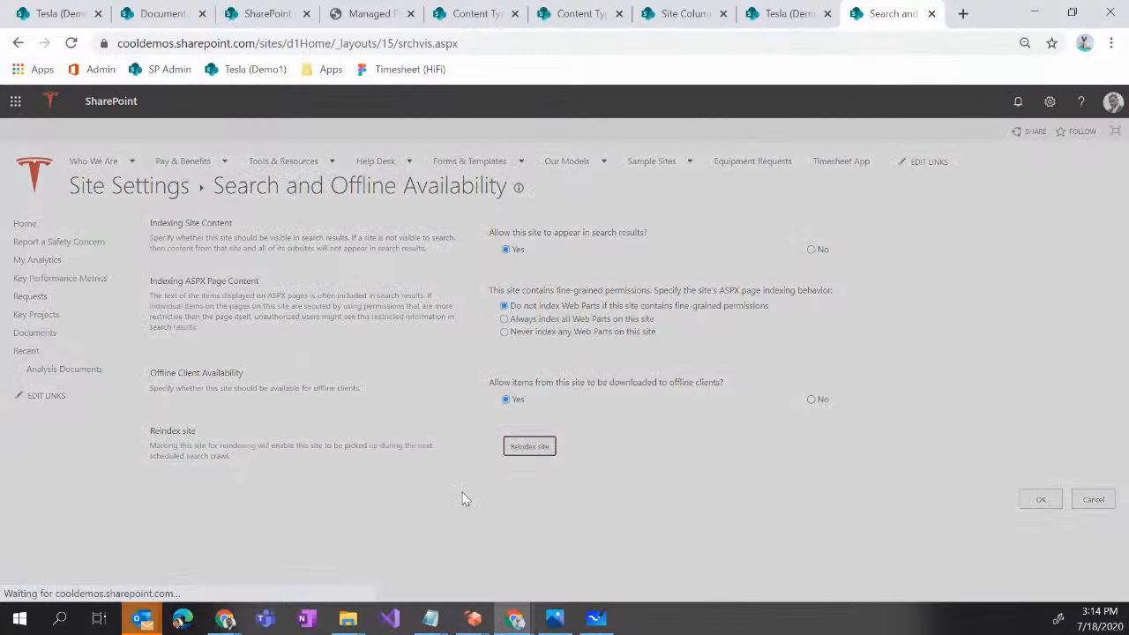
left_click(408, 371)
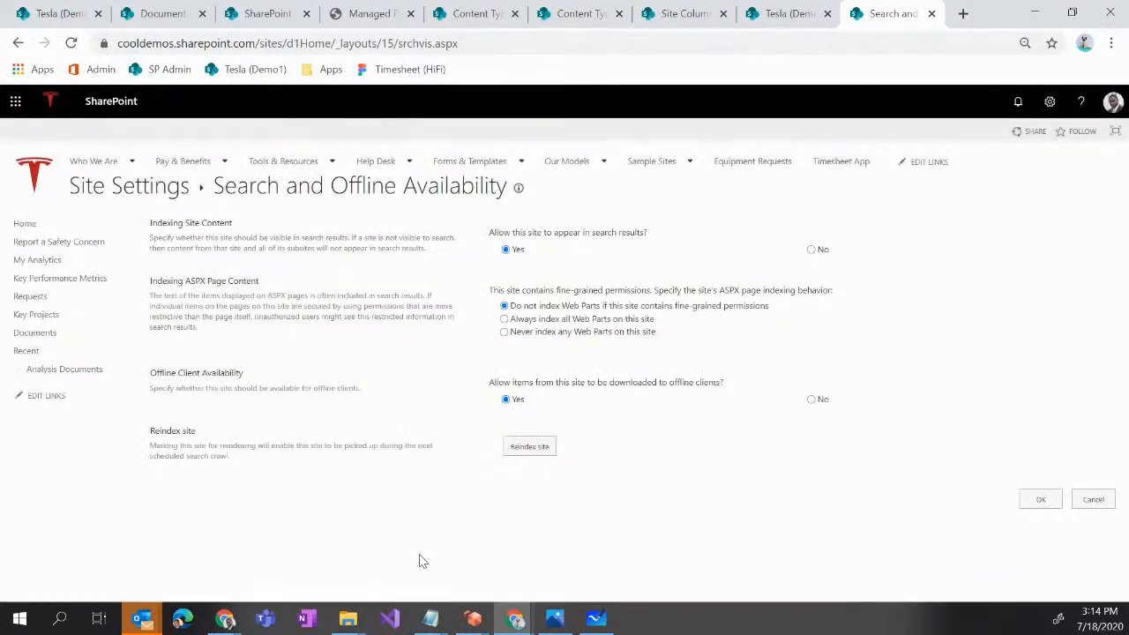
left_click(1054, 501)
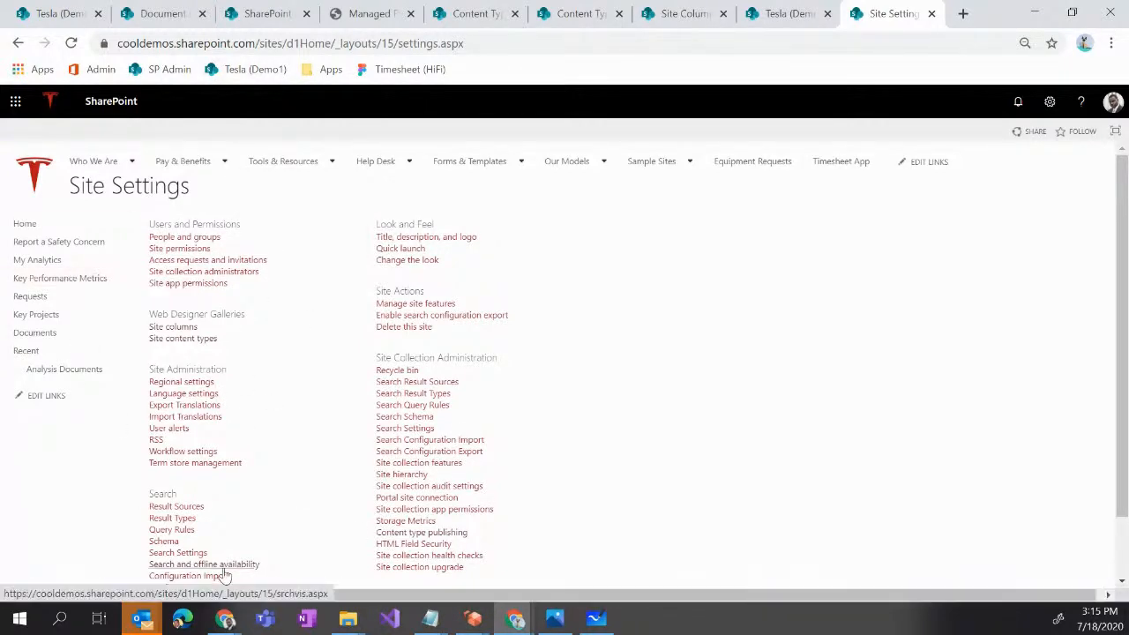
Open the SharePoint admin center in a new tab and go to the tenant search schema through the classic Search features.
right_click(169, 71)
left_click(229, 84)
left_click(889, 22)
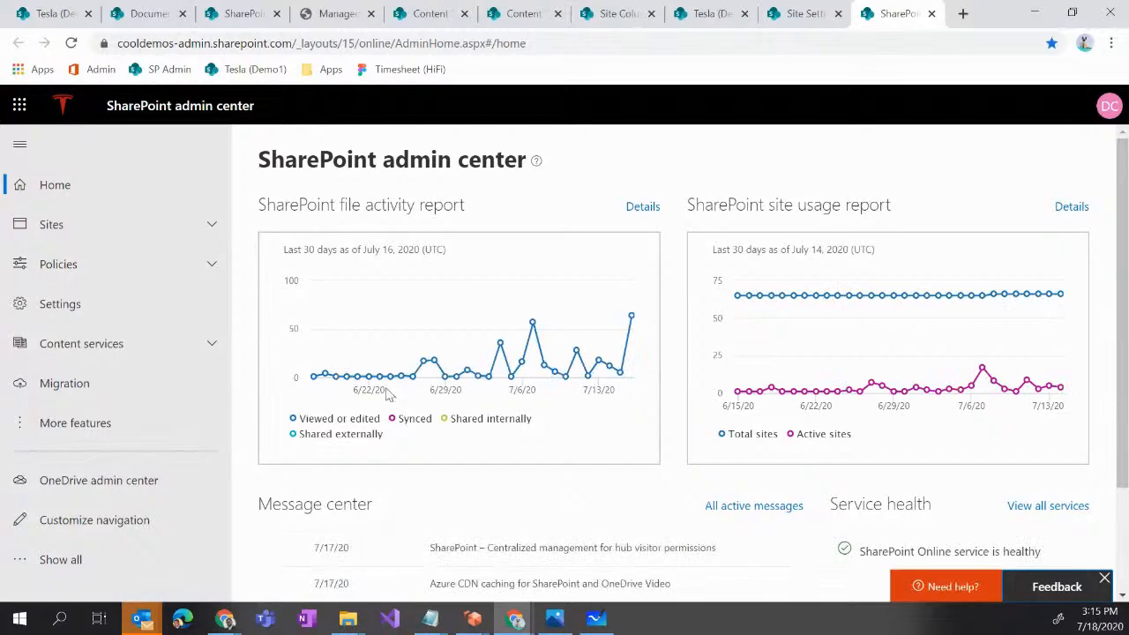
scroll(343, 416, "down", 2)
left_click(176, 423)
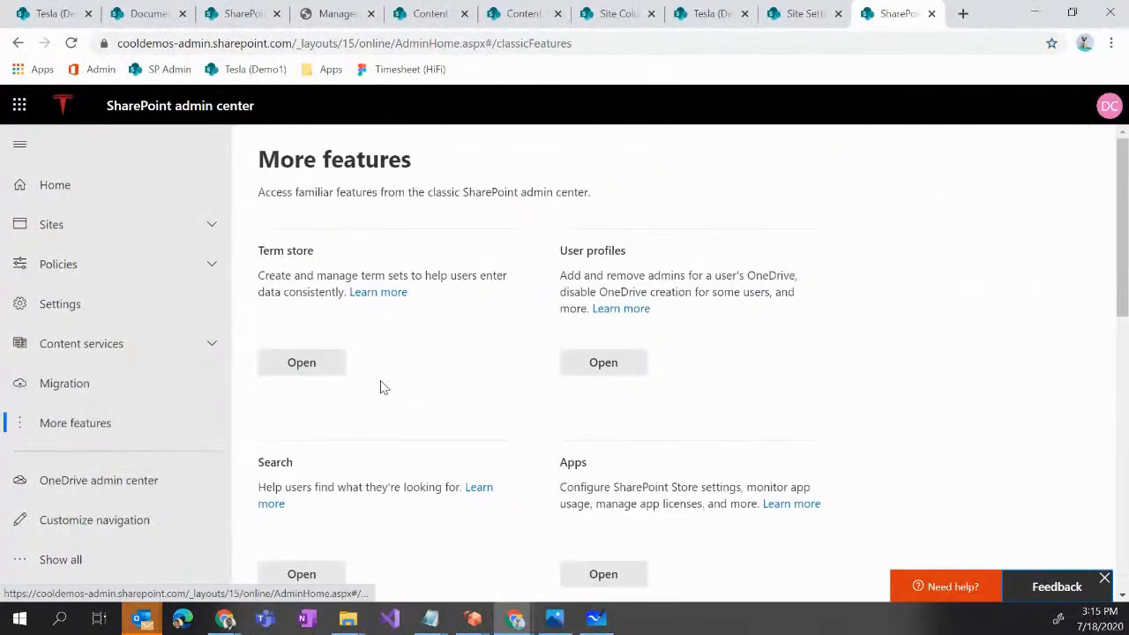
scroll(370, 365, "down", 2)
left_click(300, 410)
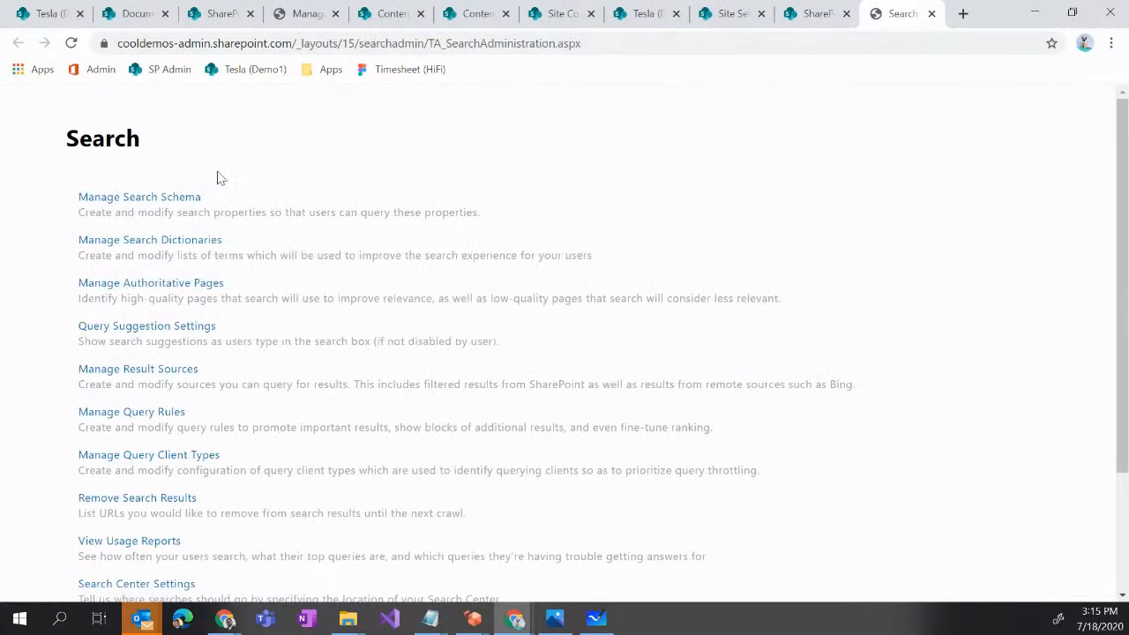
left_click(150, 200)
Filter the managed properties by isfeatured and check the settings and mapped crawled properties of the matches.
scroll(578, 404, "down", 1)
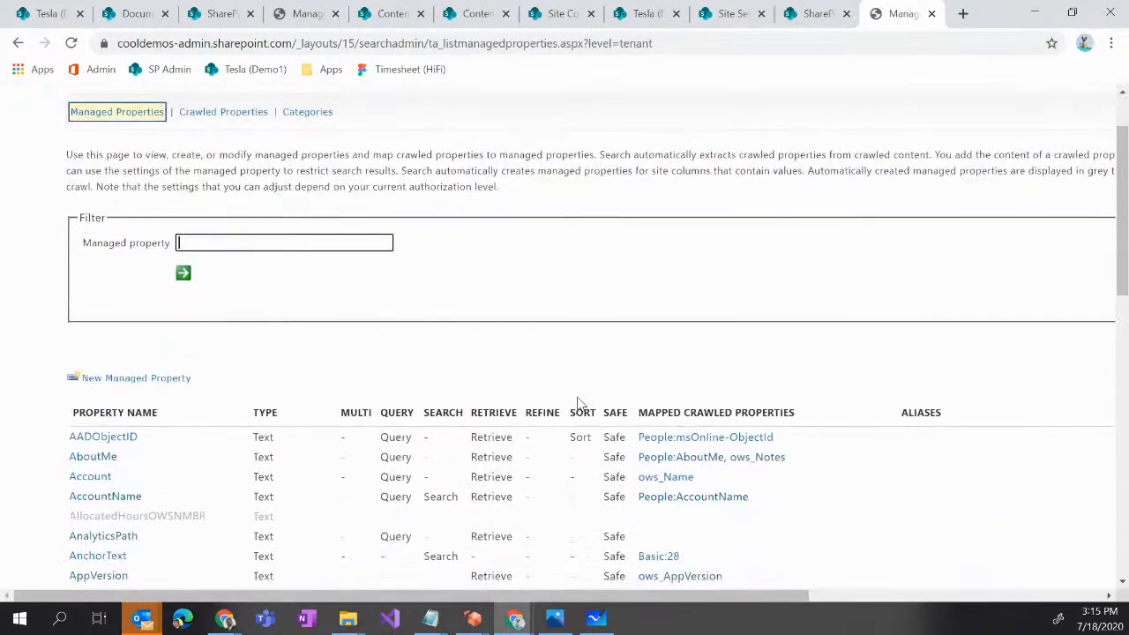
scroll(578, 404, "down", 2)
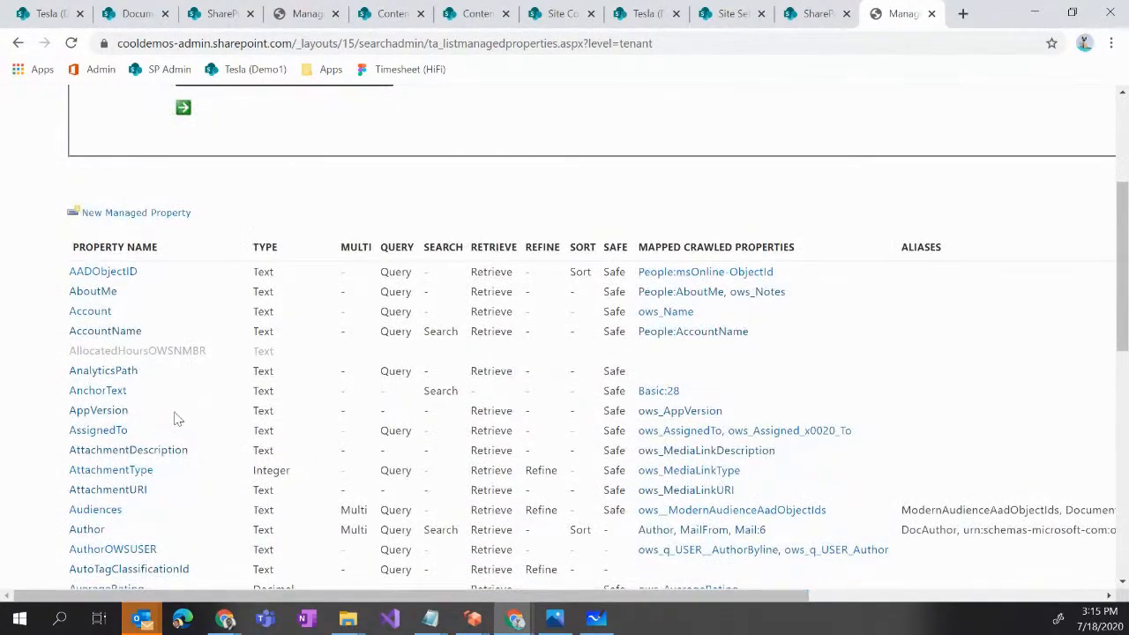
scroll(209, 270, "up", 2)
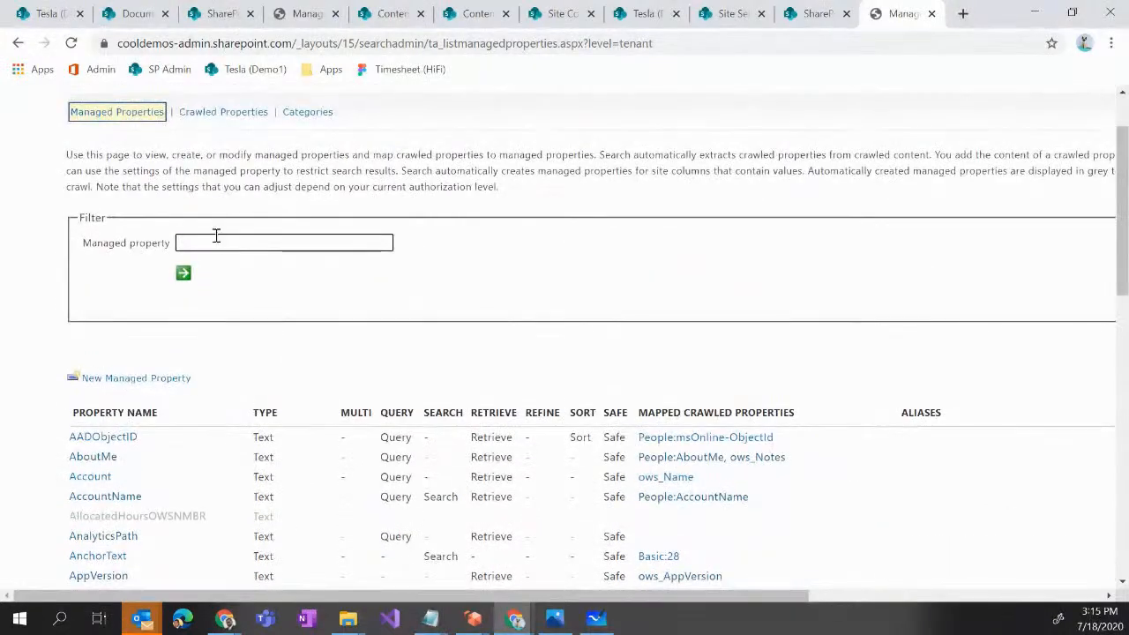
left_click(215, 239)
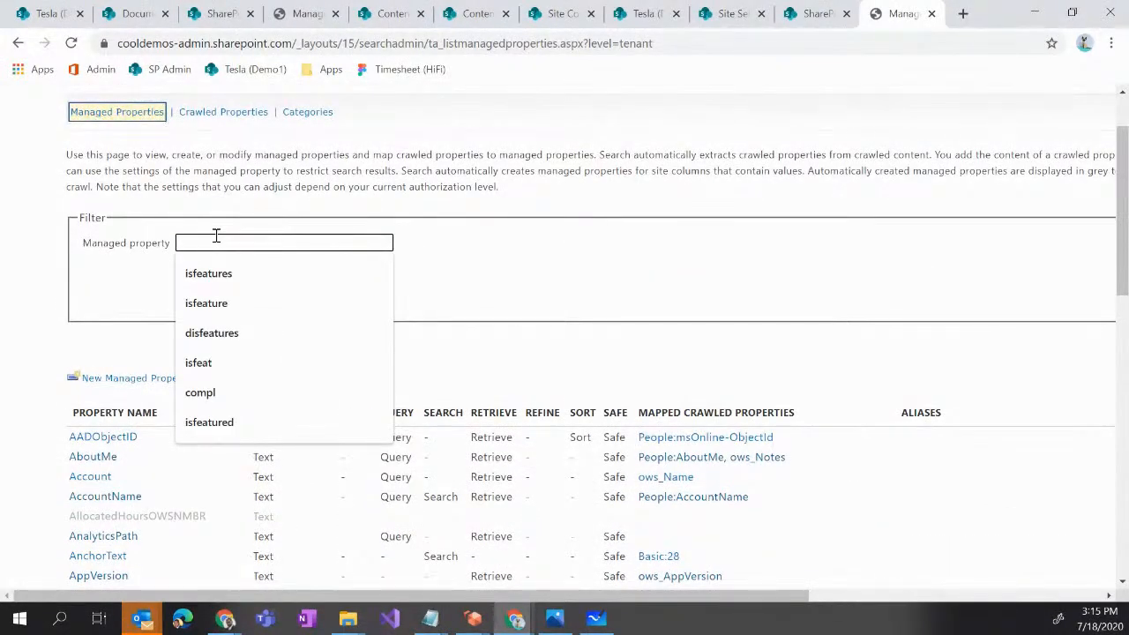
type("is")
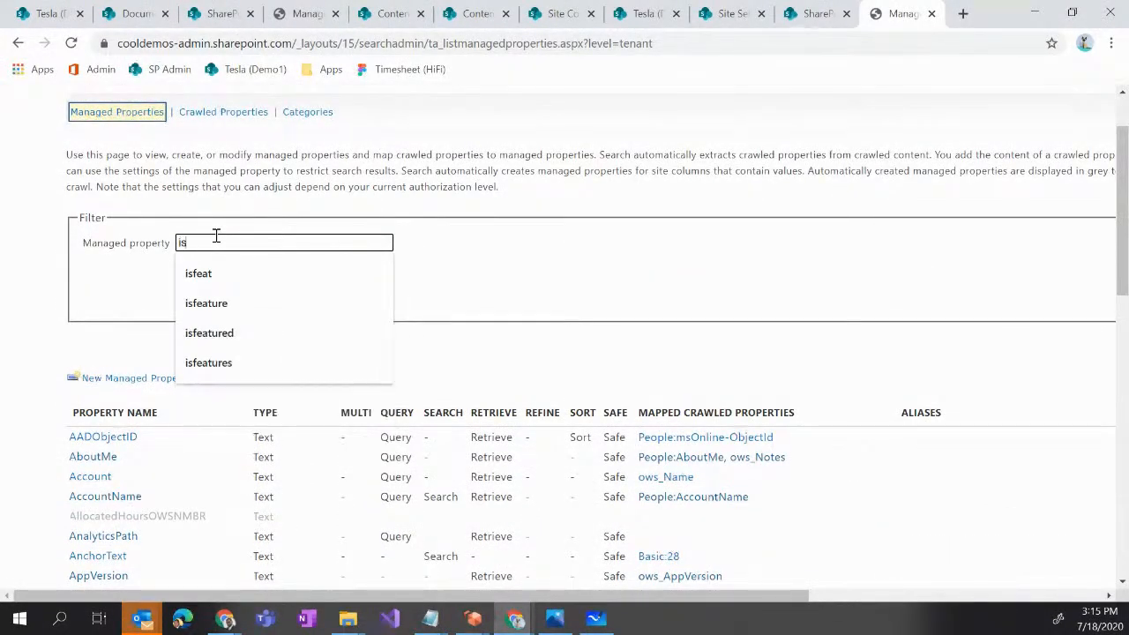
type("featured")
key("Return")
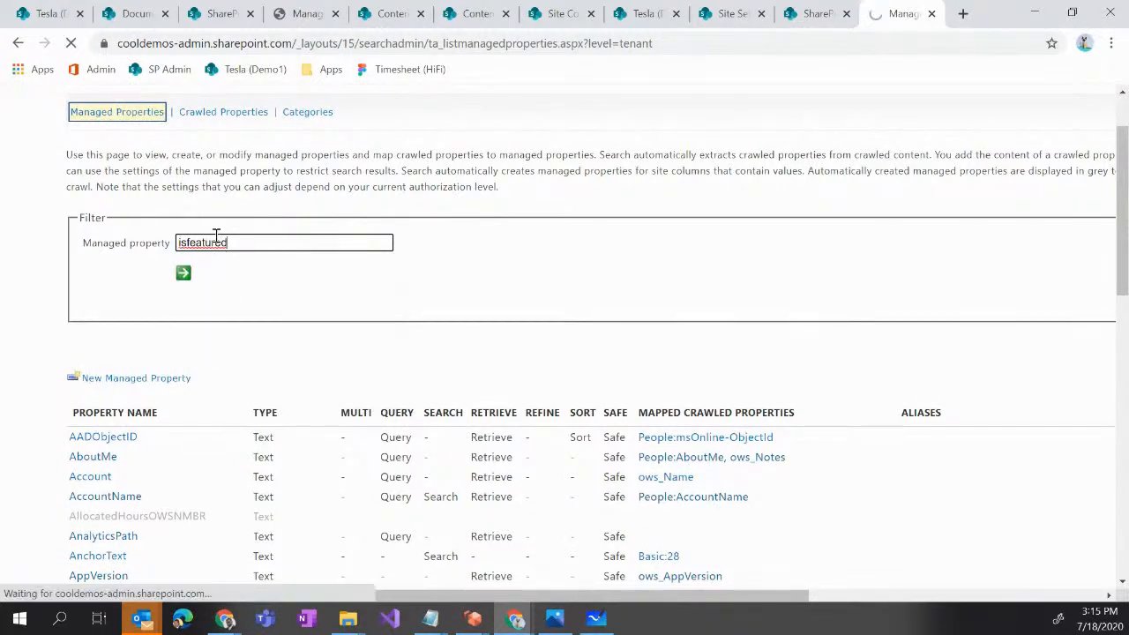
left_click(182, 276)
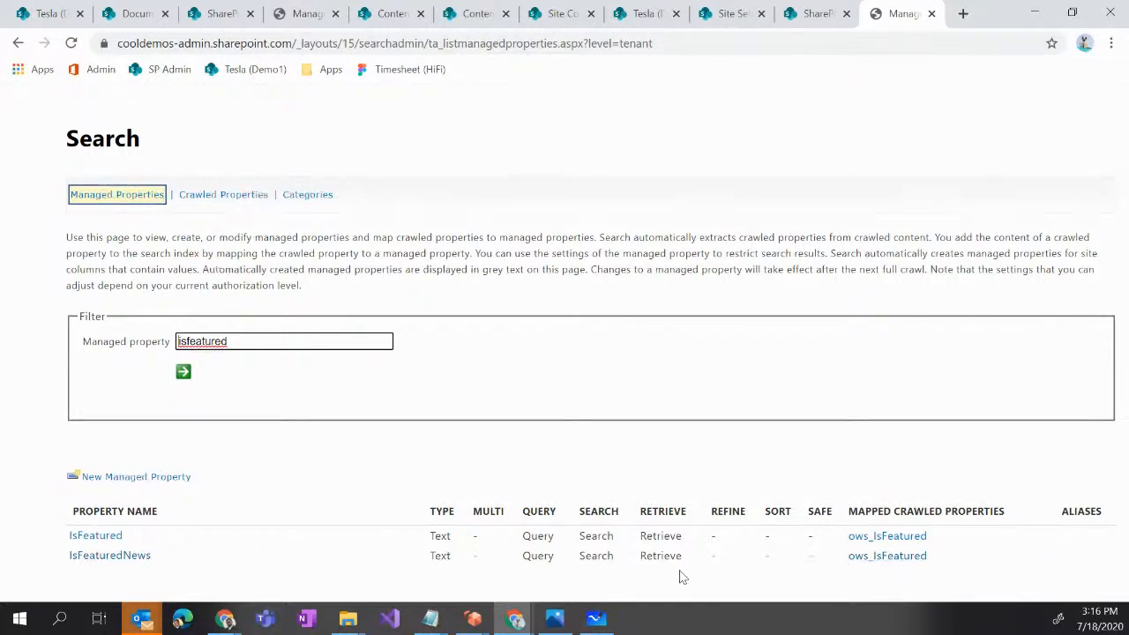
left_click_drag(683, 556, 527, 558)
Filter the managed properties by ows and examine the automatically created properties and their crawled property mappings.
left_click_drag(226, 341, 125, 344)
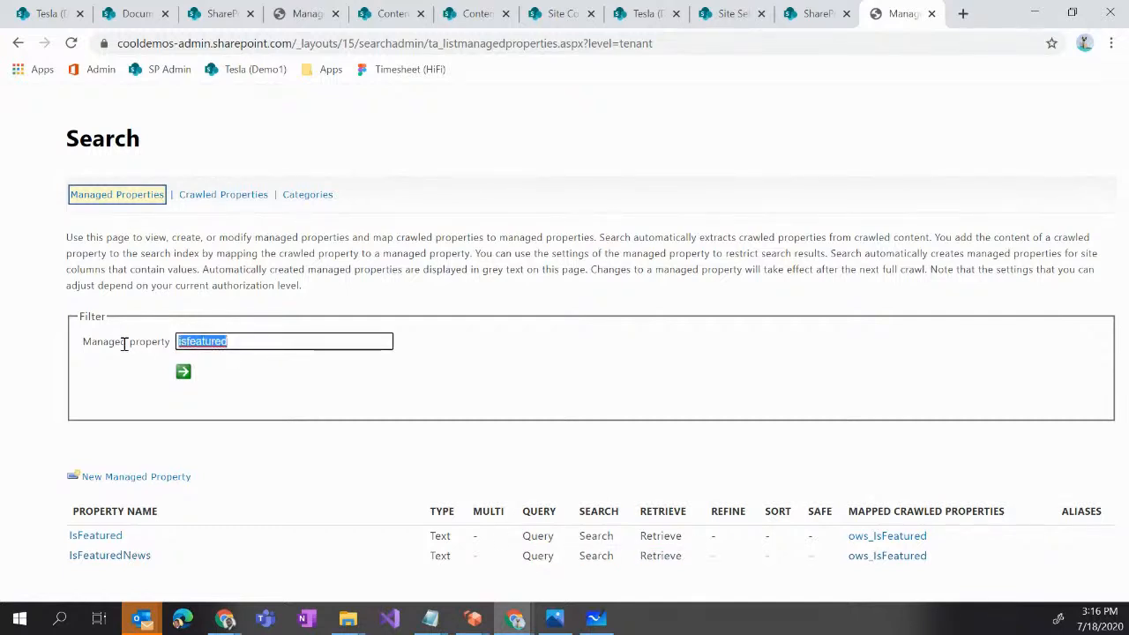
type("ows")
key("Return")
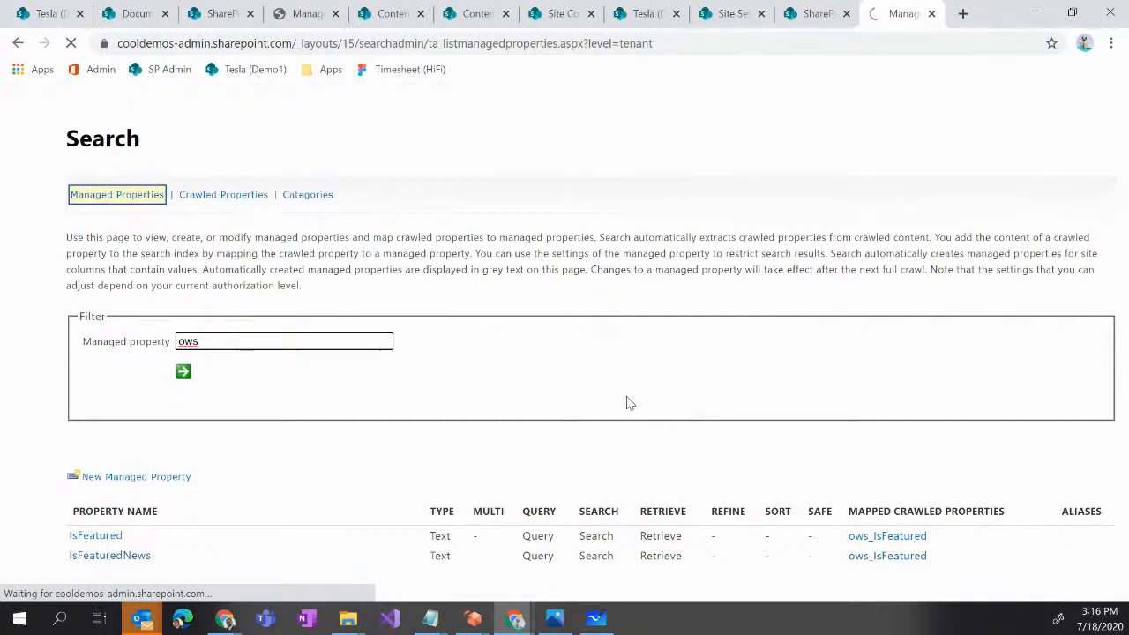
left_click(184, 373)
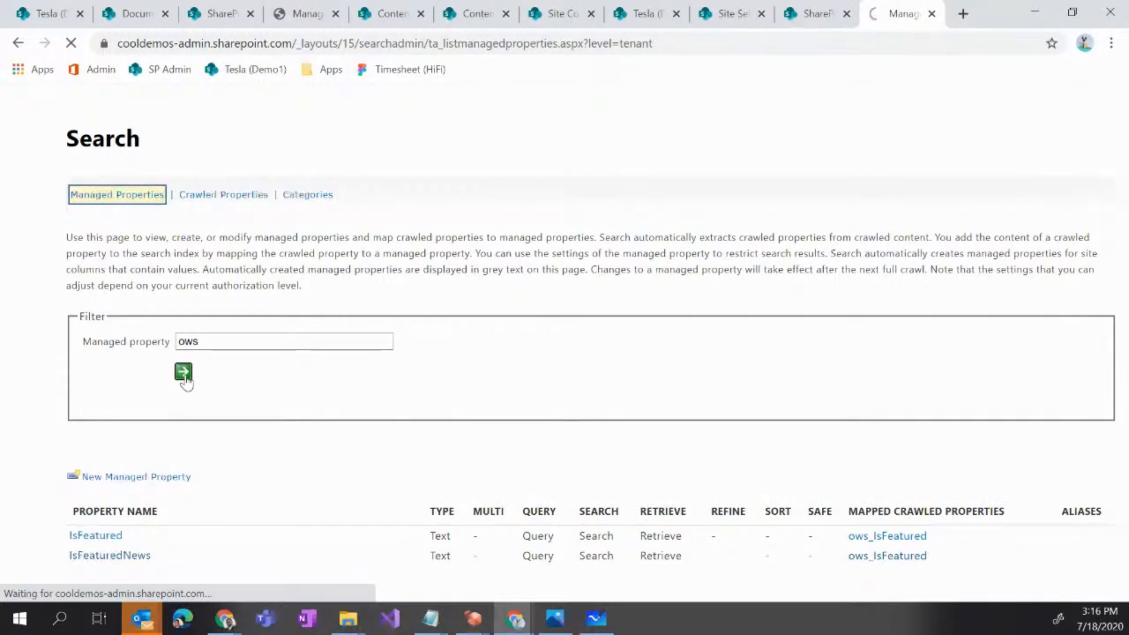
scroll(186, 379, "down", 6)
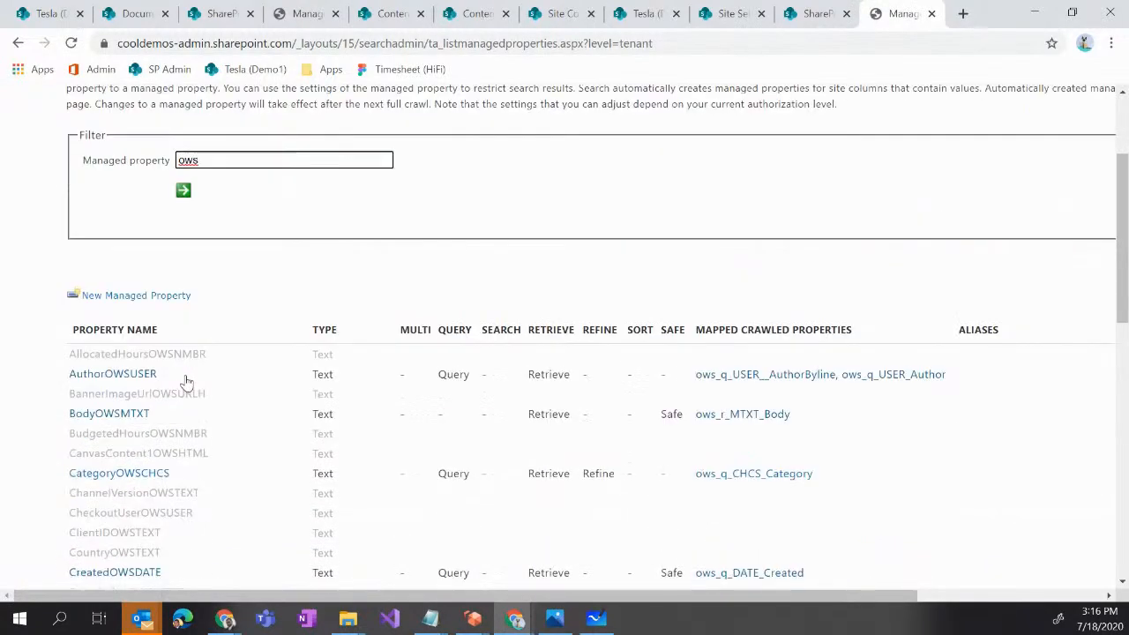
scroll(186, 381, "down", 5)
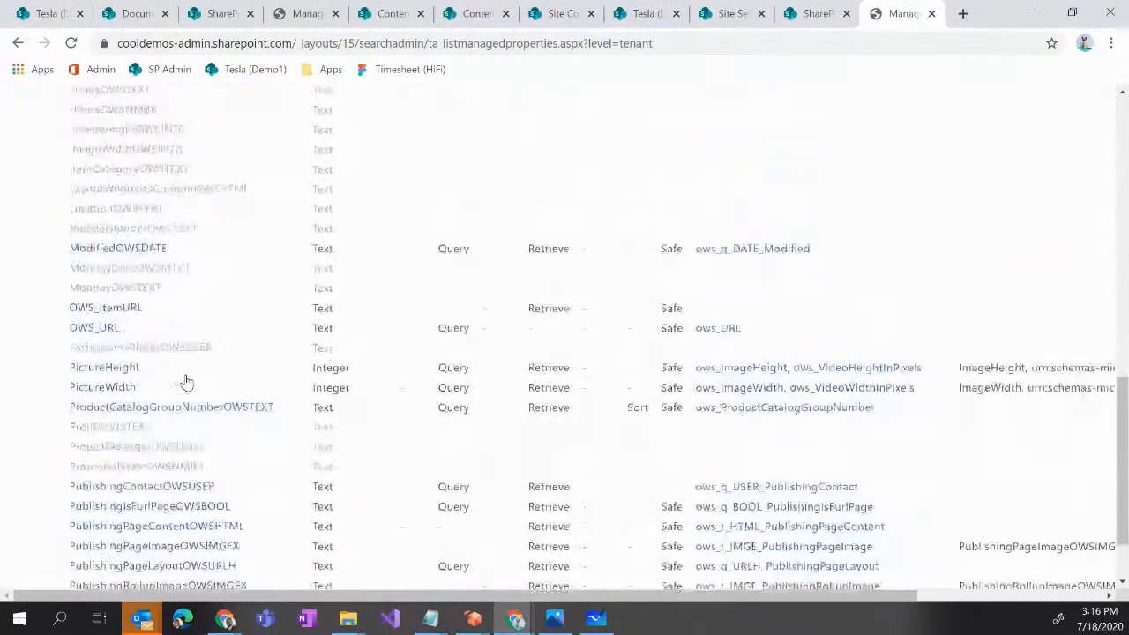
scroll(123, 441, "up", 3)
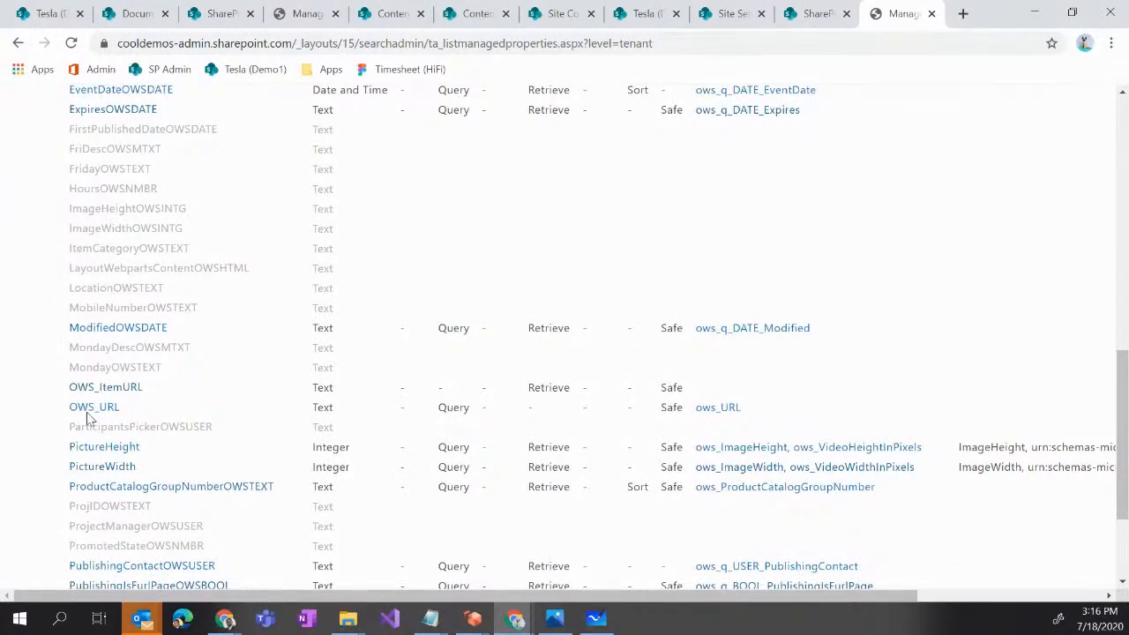
scroll(124, 512, "down", 3)
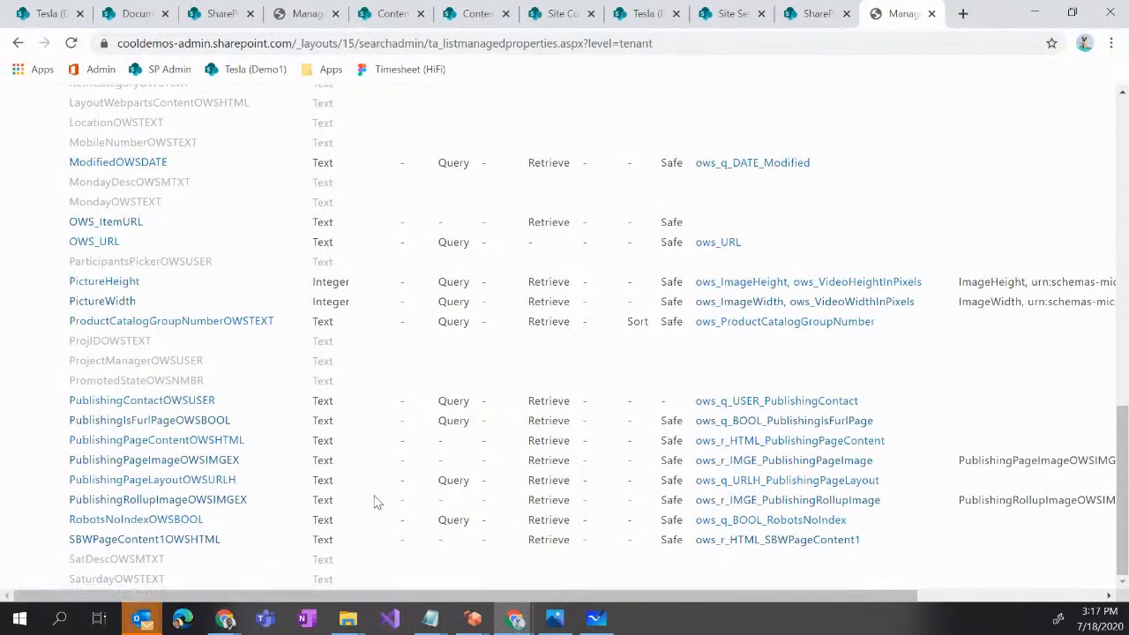
scroll(381, 495, "up", 1)
scroll(381, 495, "up", 15)
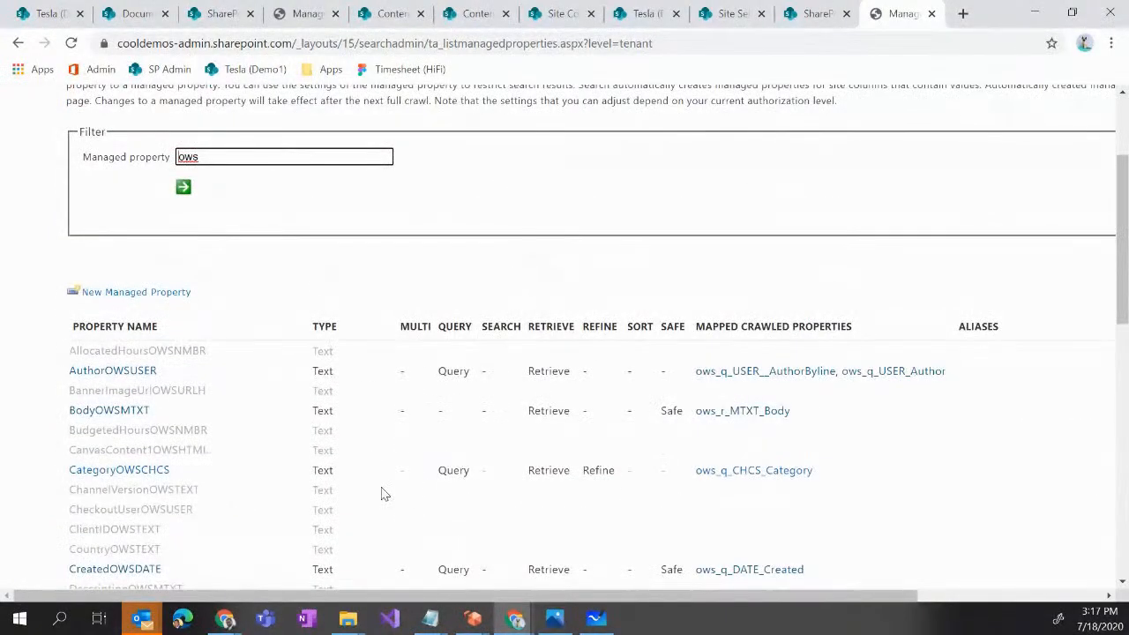
Filter the managed properties by isfeatured again and open the IsFeatured property for editing.
left_click_drag(228, 159, 97, 172)
type("isfeatured")
left_click(183, 187)
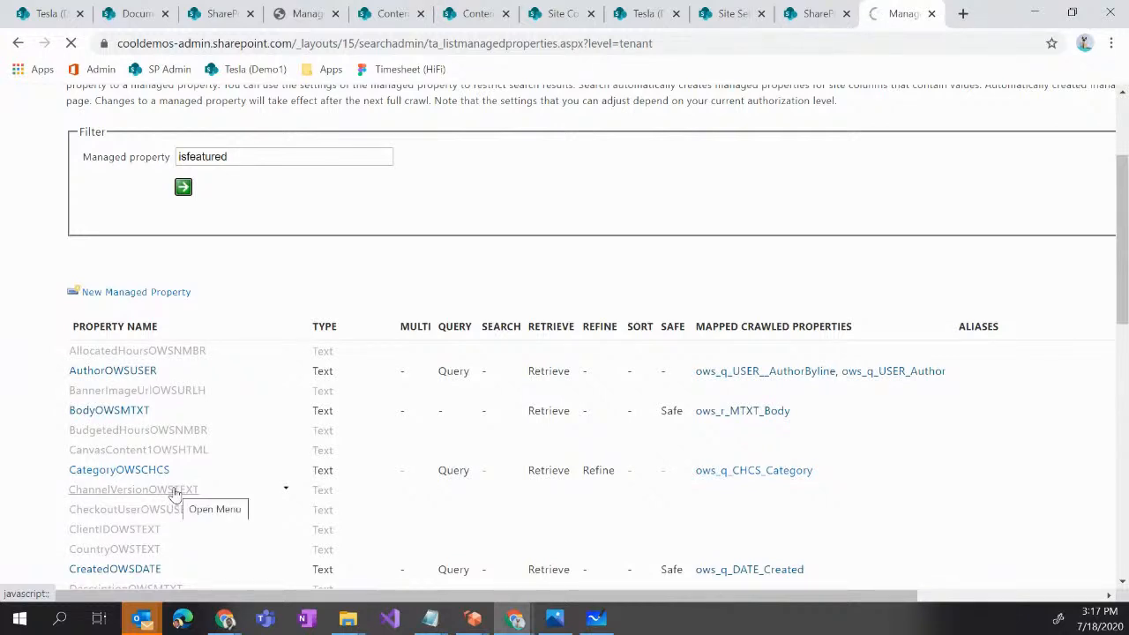
left_click(182, 188)
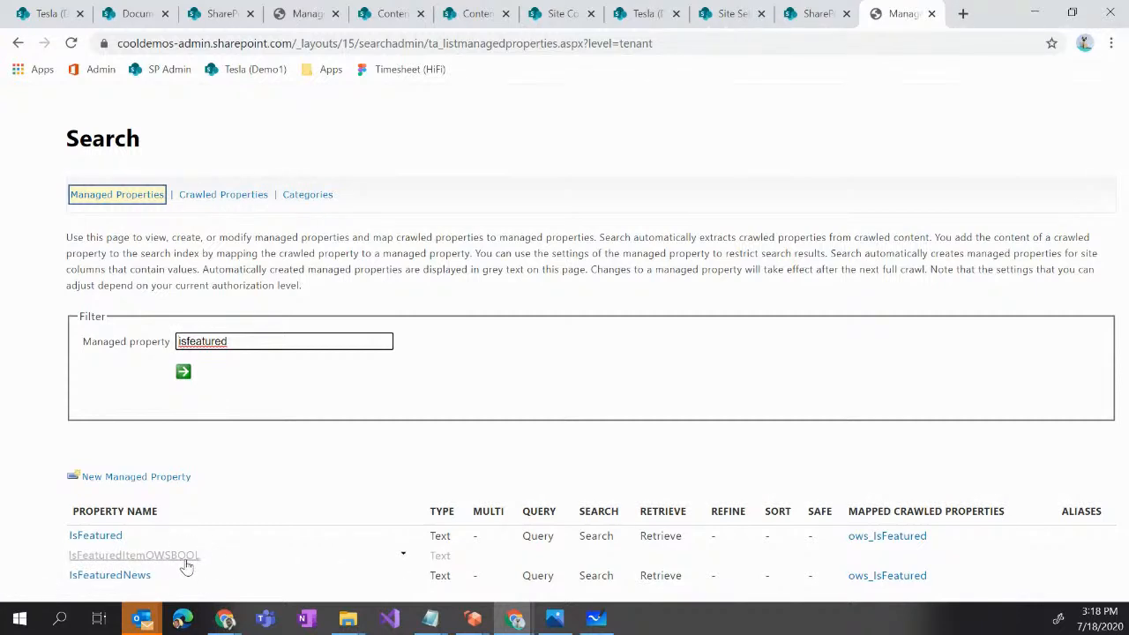
left_click(95, 540)
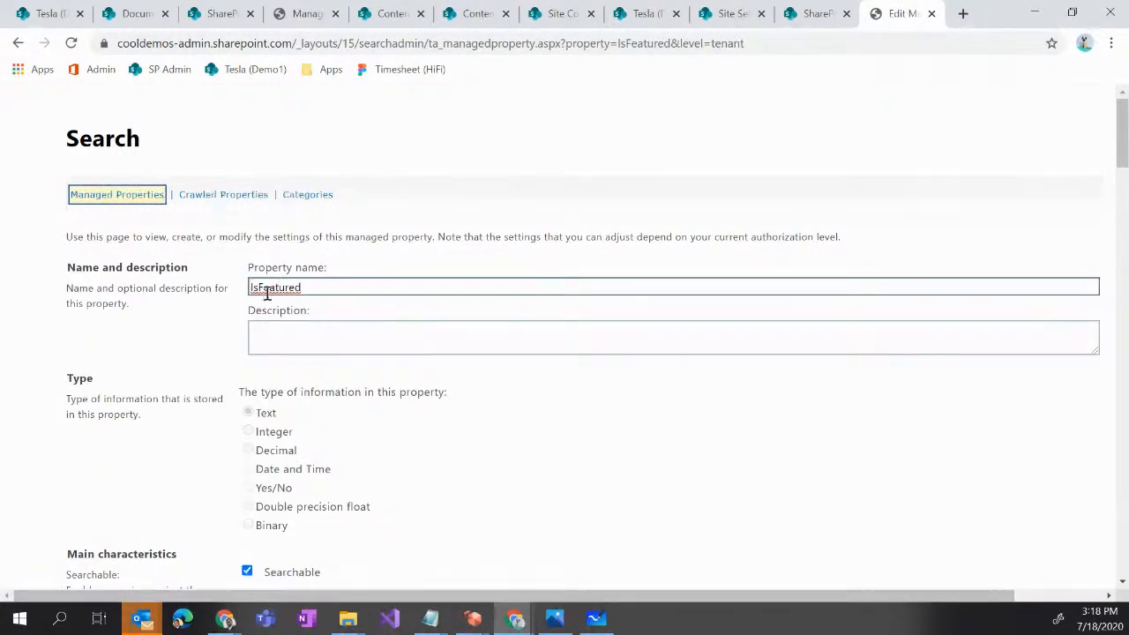
Start adding a mapping in the crawled property mappings of the IsFeatured managed property.
scroll(327, 383, "down", 7)
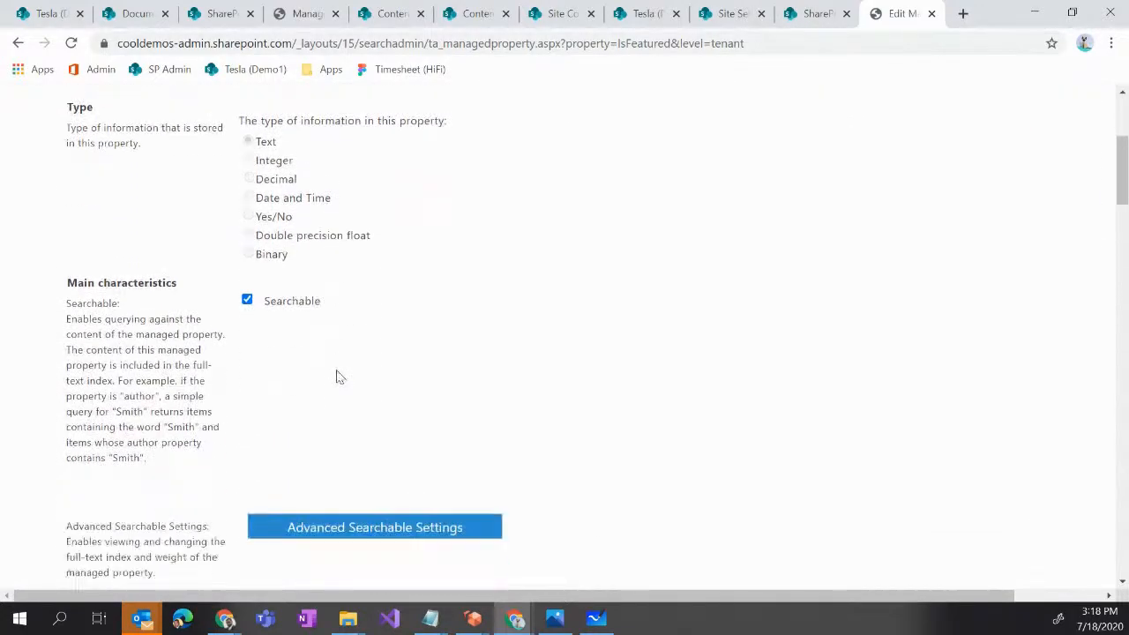
scroll(333, 371, "down", 15)
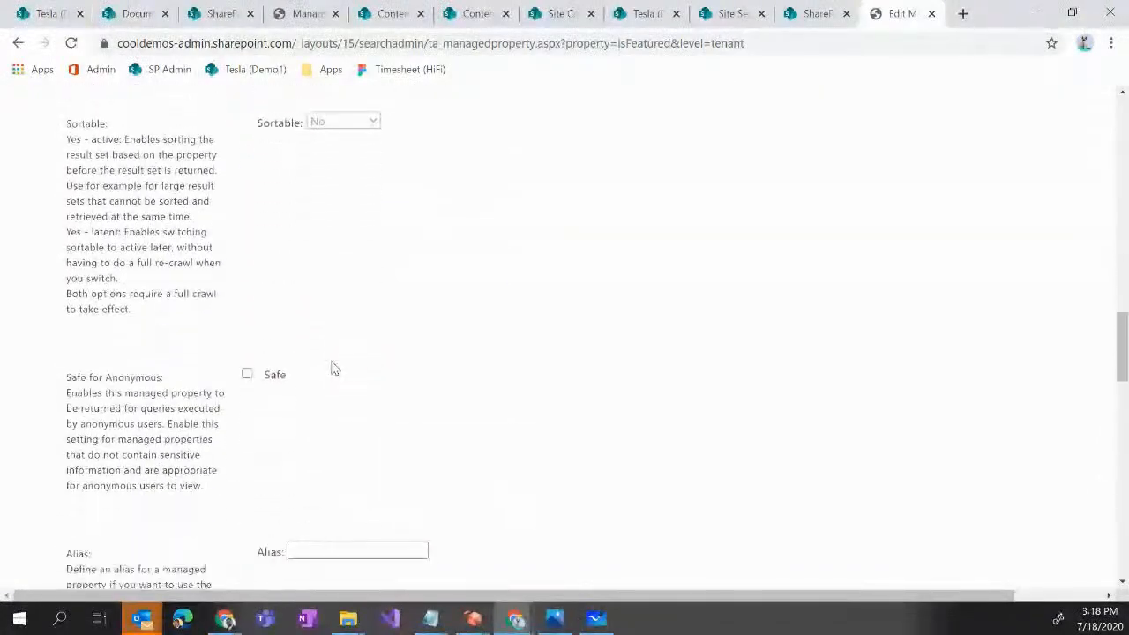
scroll(333, 369, "down", 10)
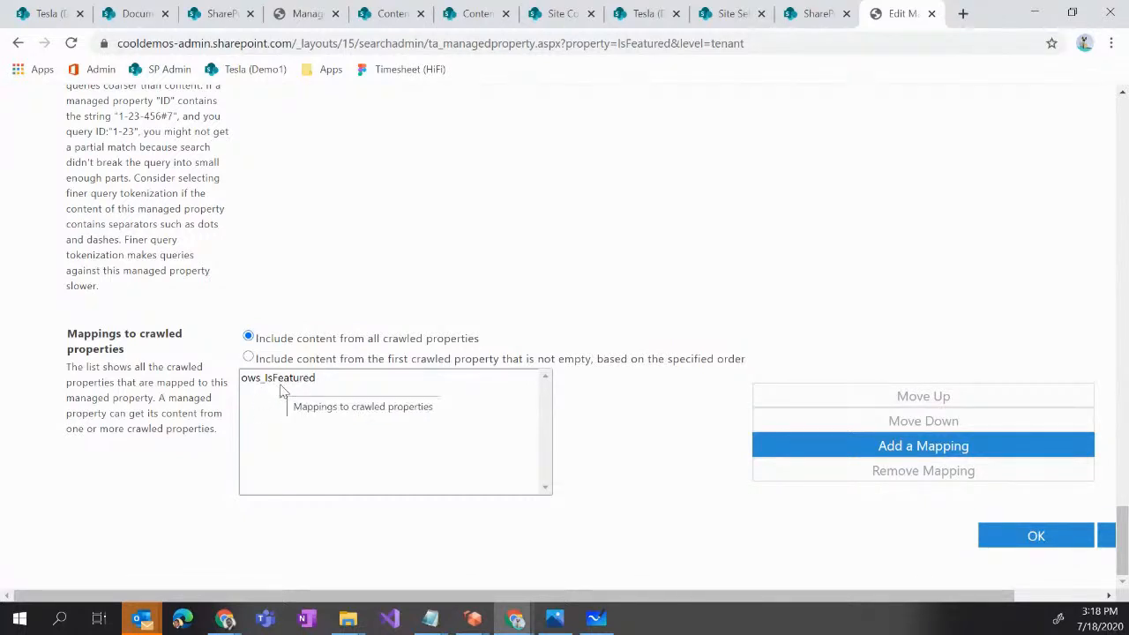
left_click(918, 448)
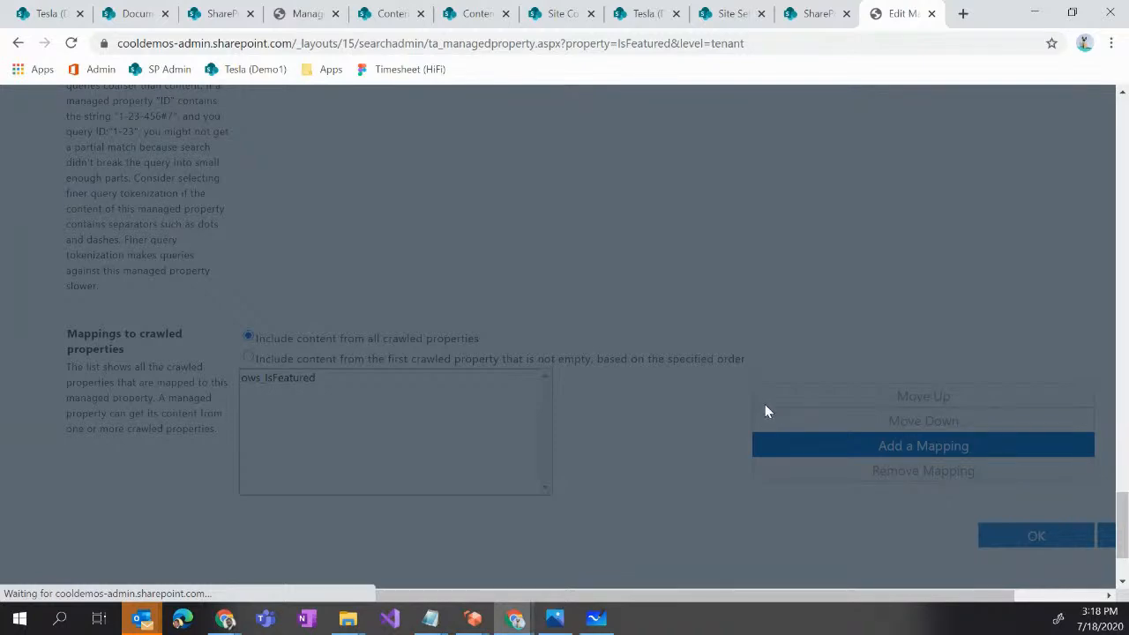
scroll(762, 388, "up", 8)
scroll(761, 387, "down", 8)
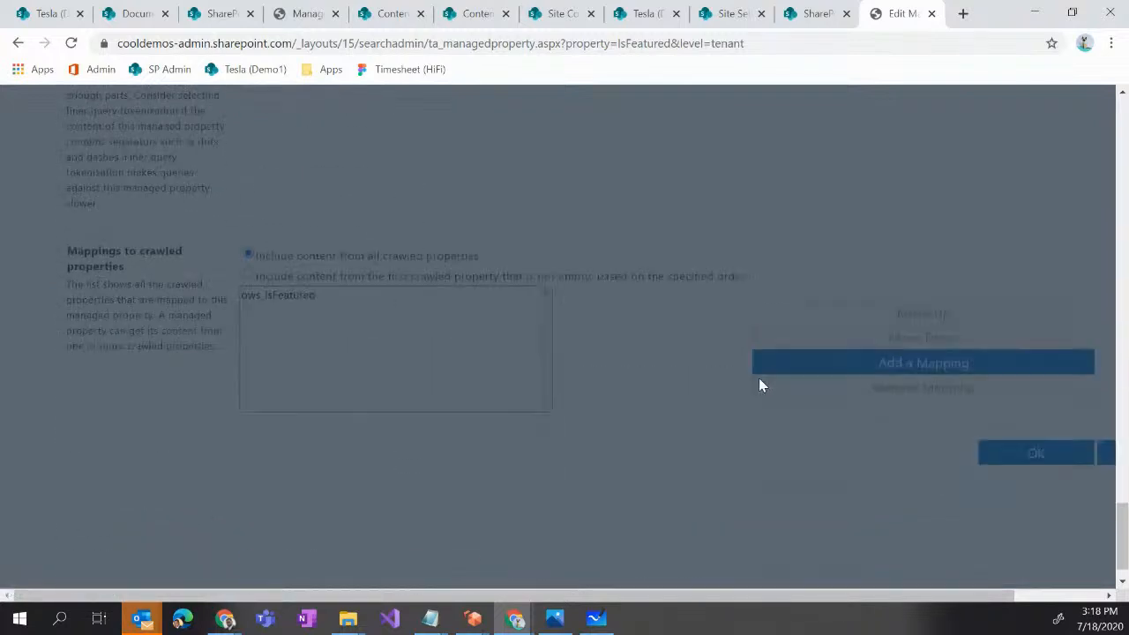
scroll(761, 385, "up", 1)
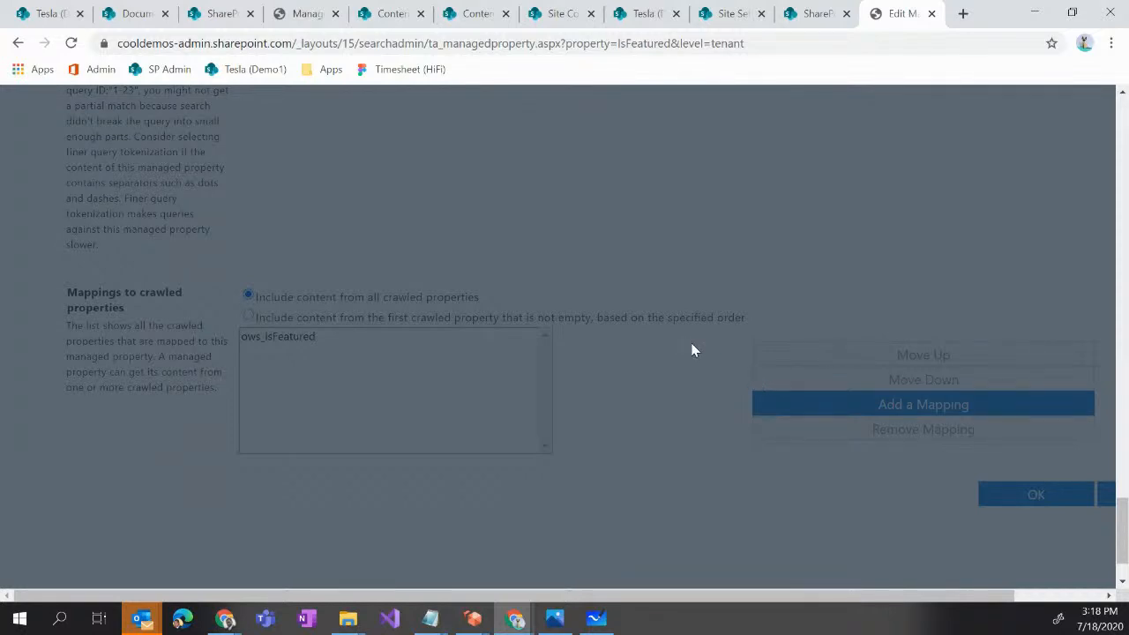
scroll(833, 374, "down", 2)
scroll(833, 366, "up", 10)
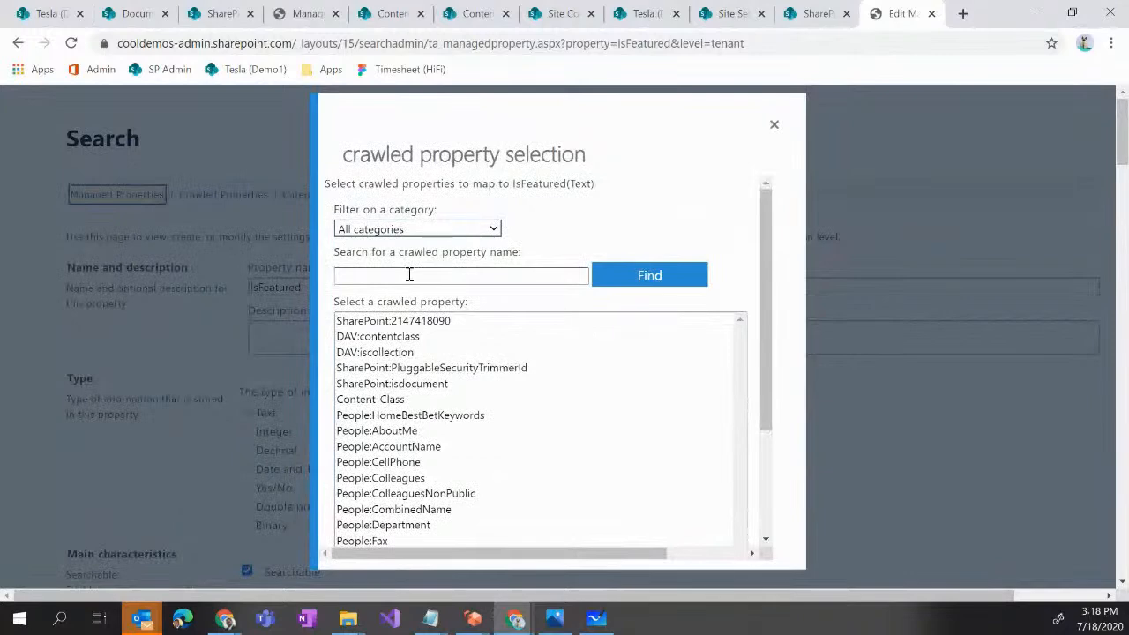
Search the crawled properties of all categories for isfeature.
left_click(374, 276)
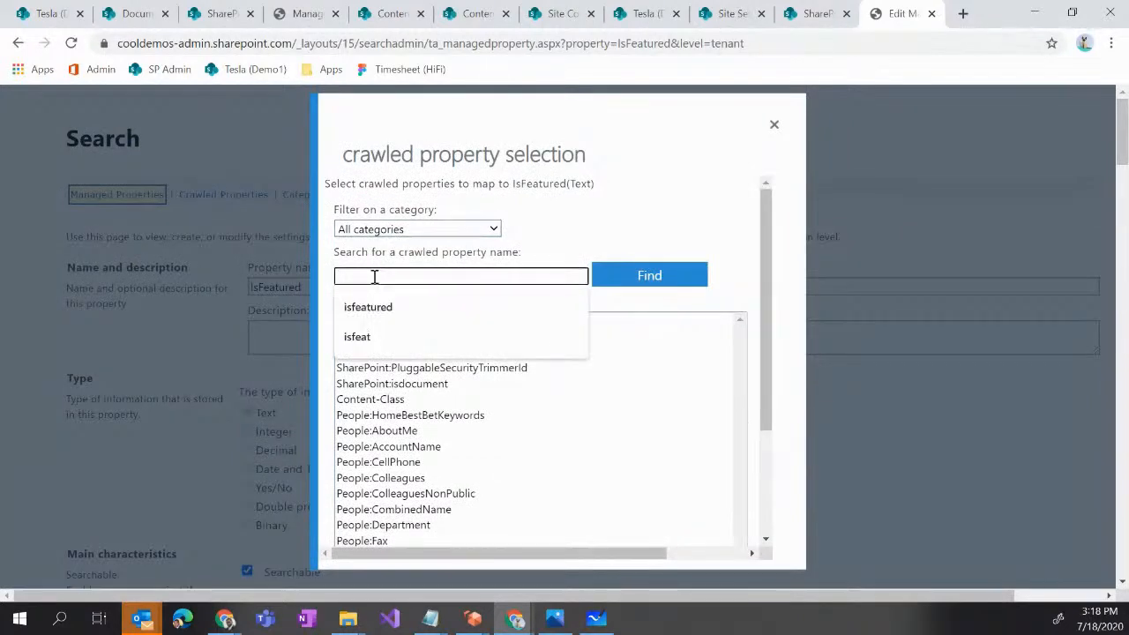
type("isfeatur")
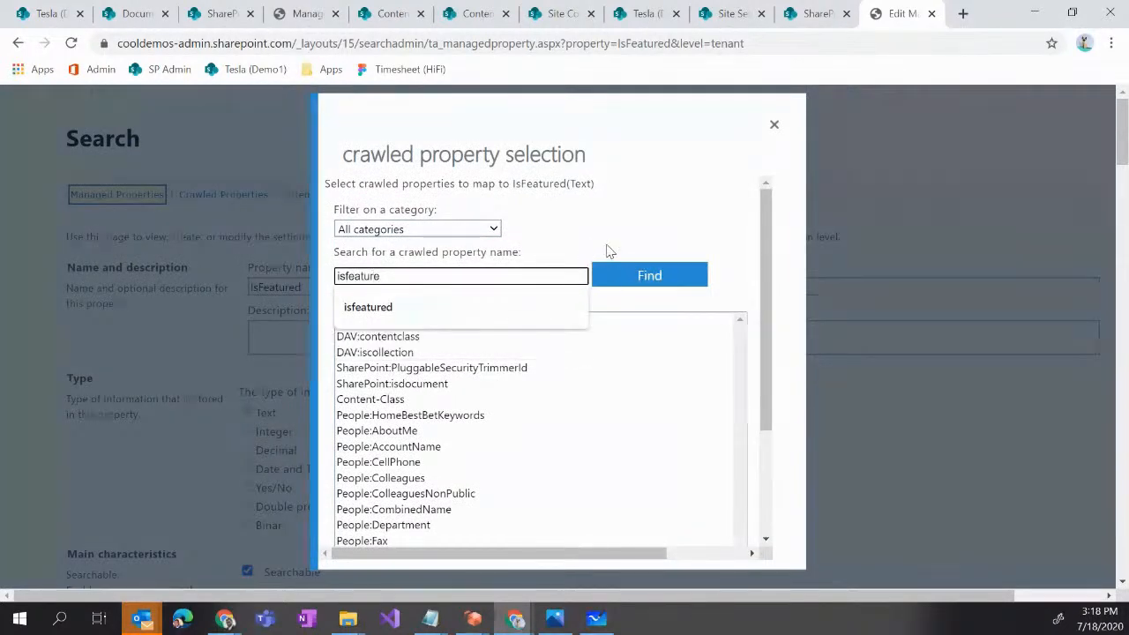
type("e")
left_click(675, 288)
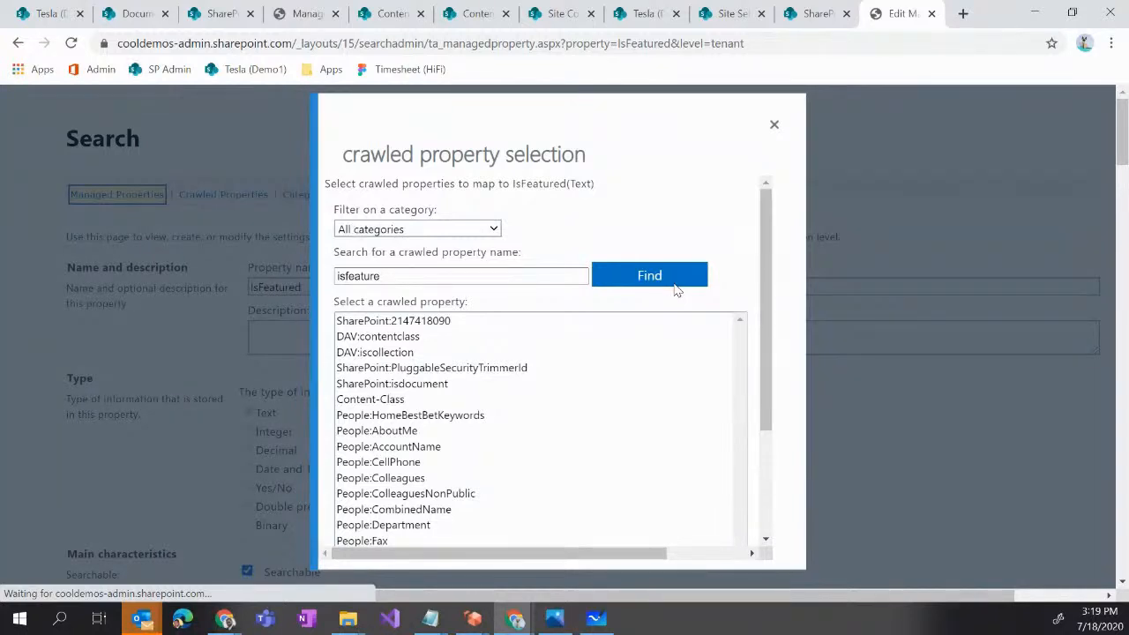
Select the crawled property ows_IsFeaturedItem and add it to the mappings of IsFeatured.
left_click(767, 466)
left_click_drag(768, 445, 767, 337)
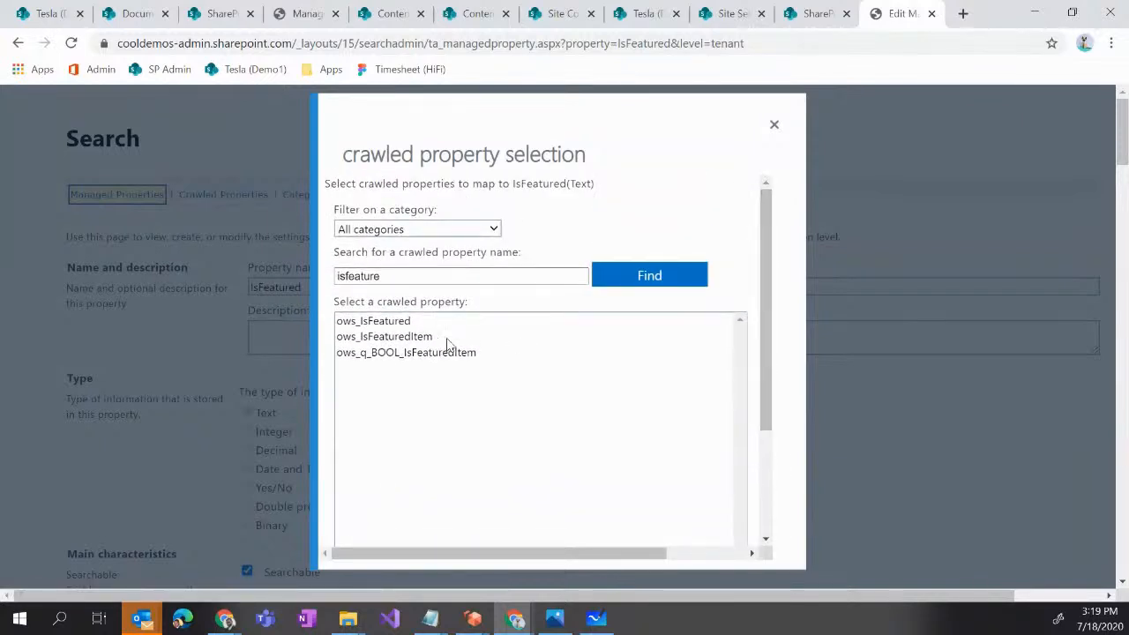
left_click(375, 356)
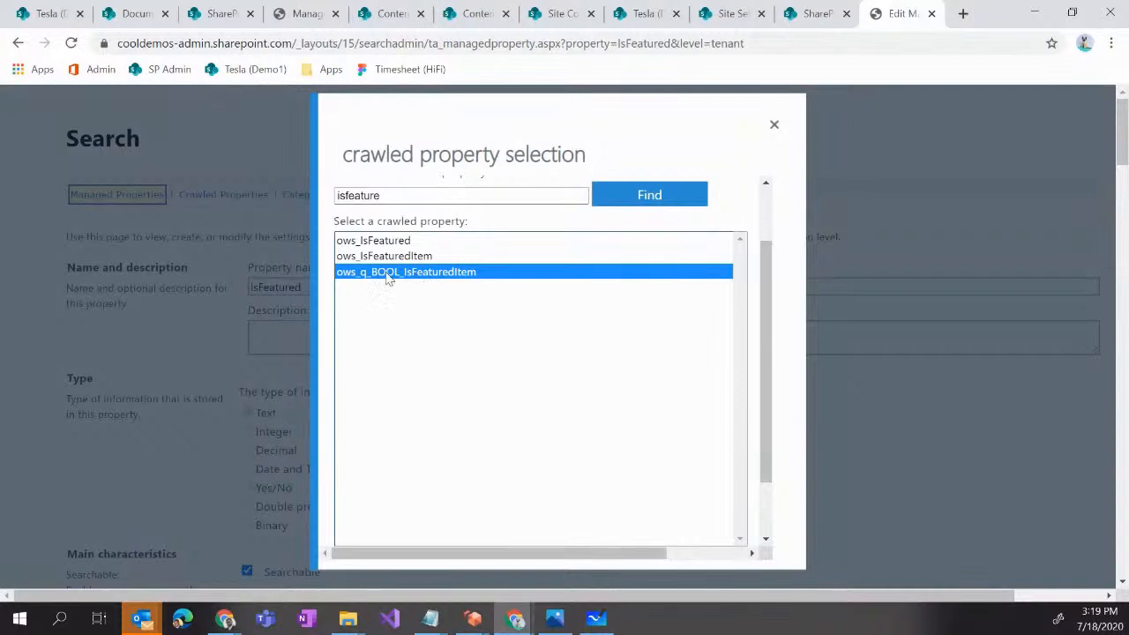
key("Up")
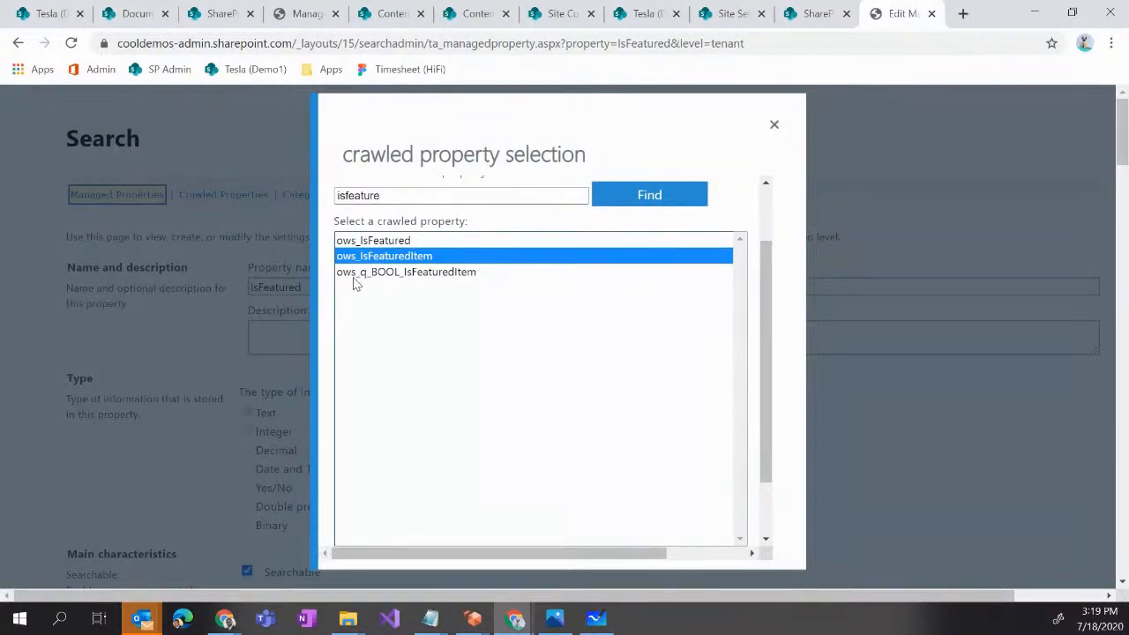
left_click(416, 273)
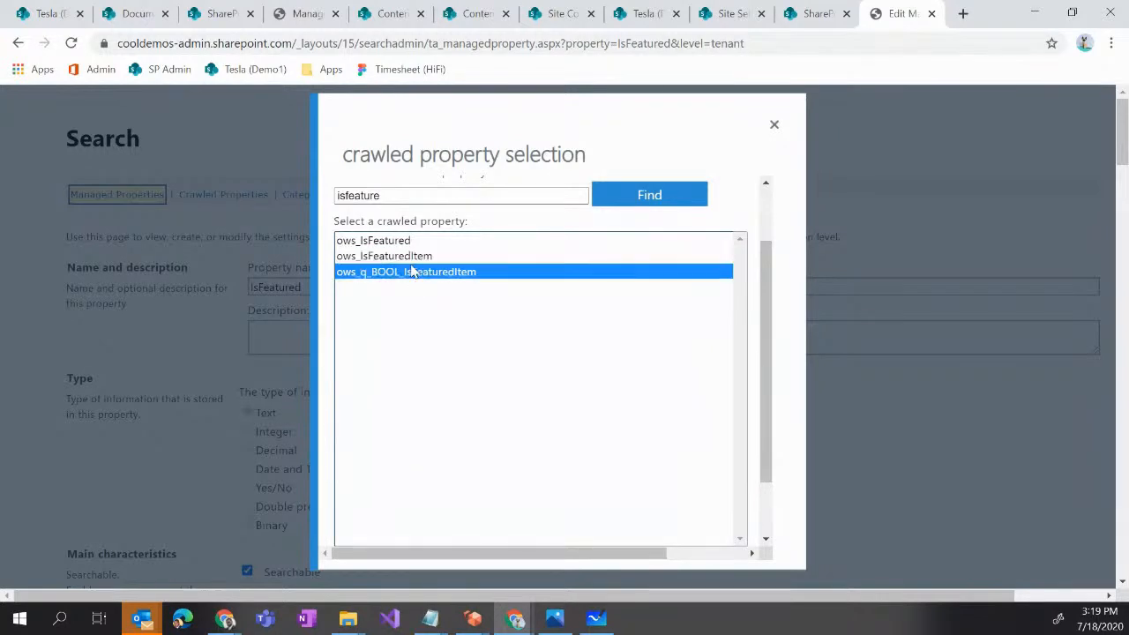
left_click(404, 261)
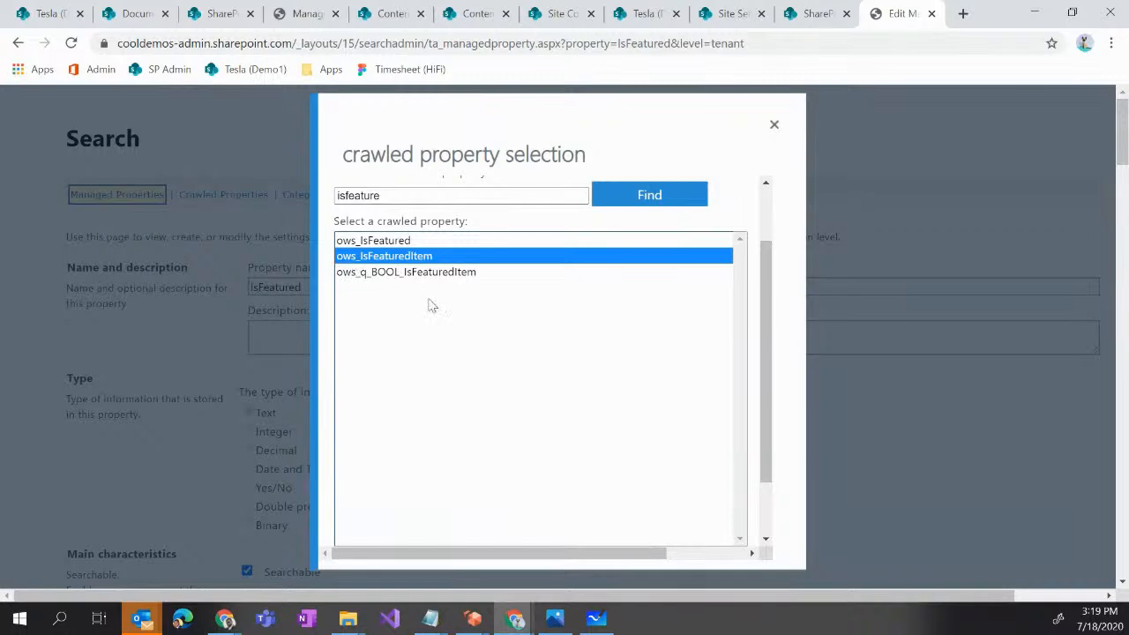
scroll(770, 525, "down", 3)
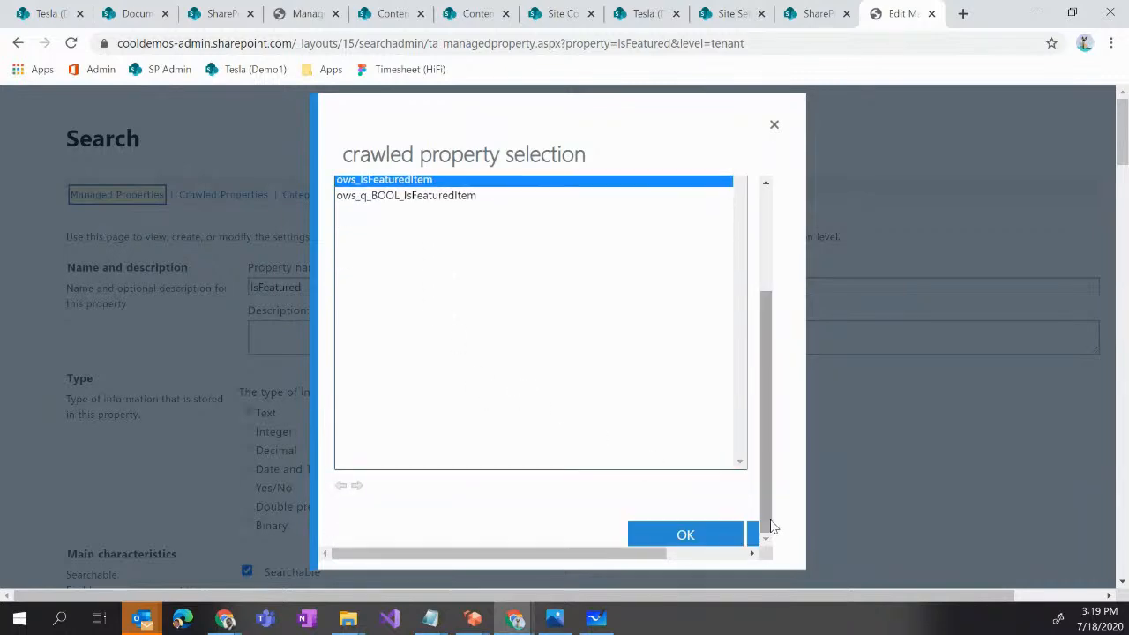
left_click(684, 537)
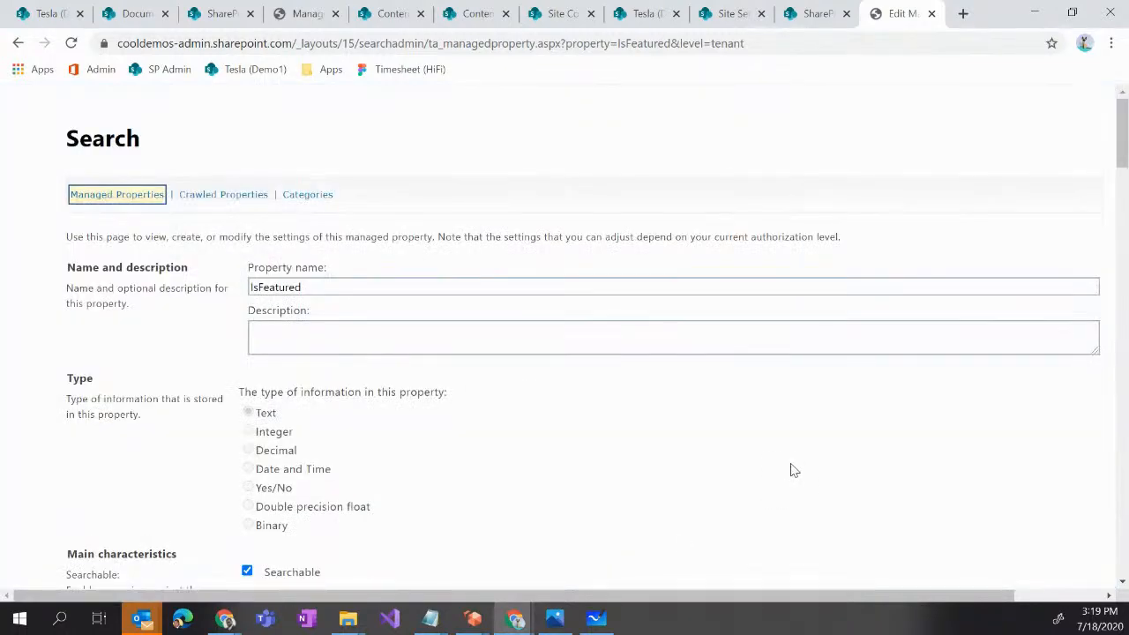
Check the crawled property mappings of the IsFeatured managed property and save its settings.
scroll(794, 470, "down", 15)
scroll(806, 450, "down", 10)
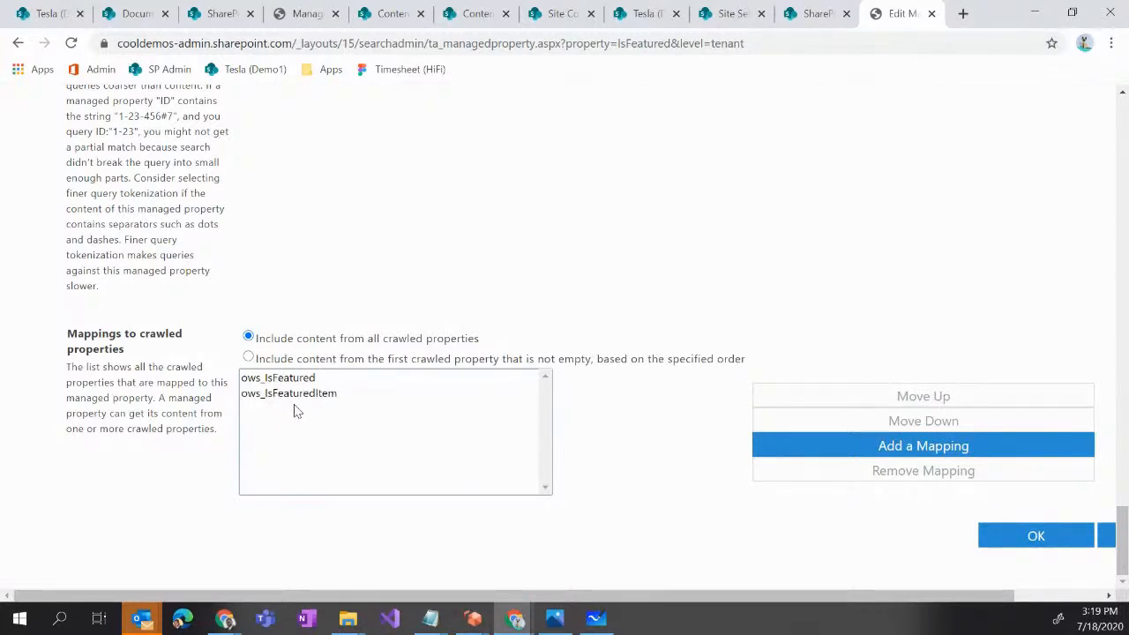
scroll(355, 431, "up", 6)
scroll(351, 431, "down", 6)
left_click(1027, 533)
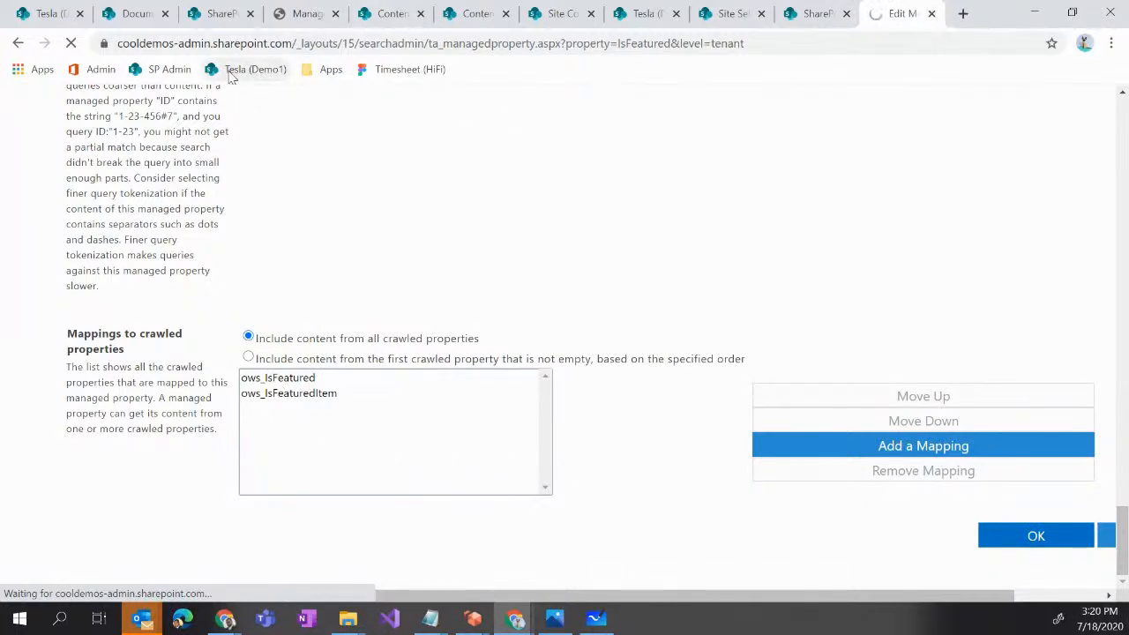
Go to the Tesla (Demo1) home page, reload it and examine the Featured News section.
left_click(640, 16)
left_click(48, 186)
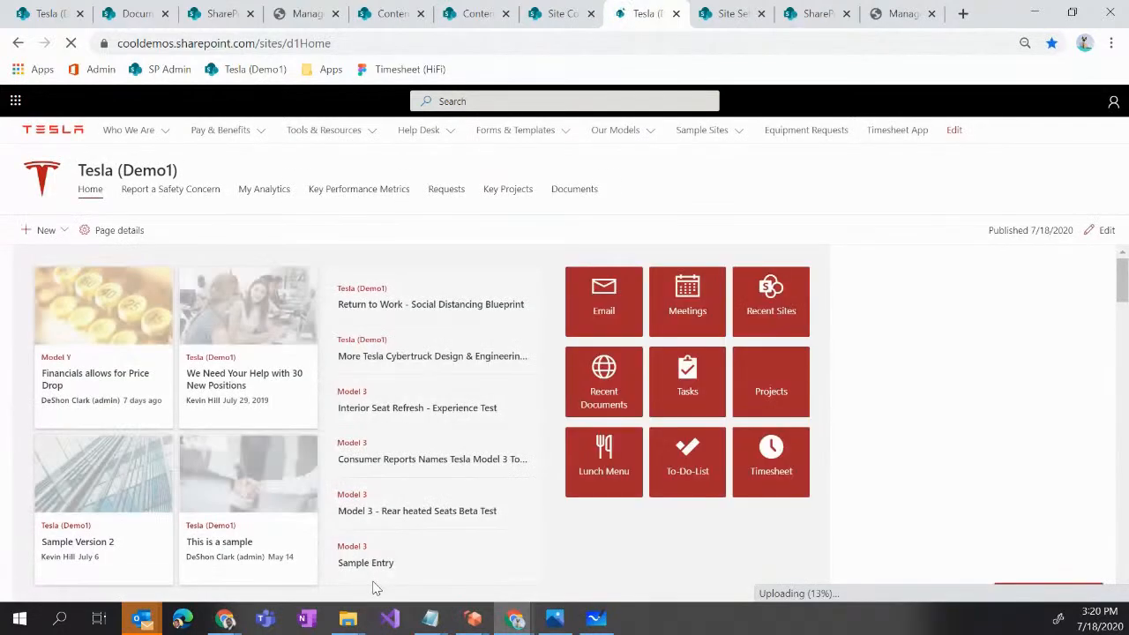
scroll(373, 529, "down", 5)
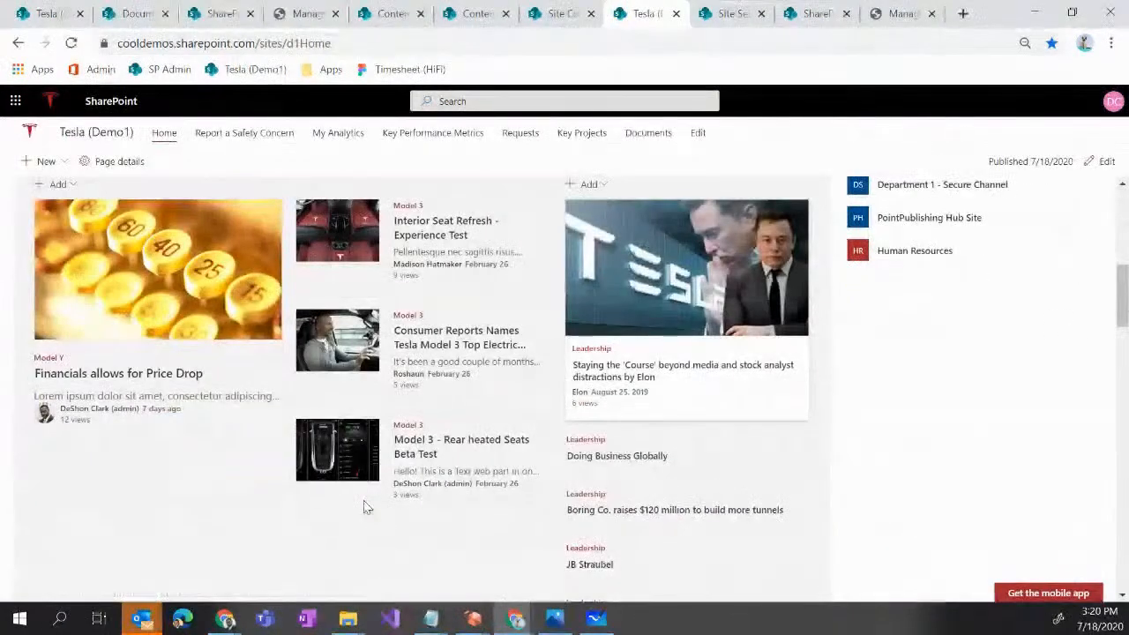
scroll(361, 504, "up", 2)
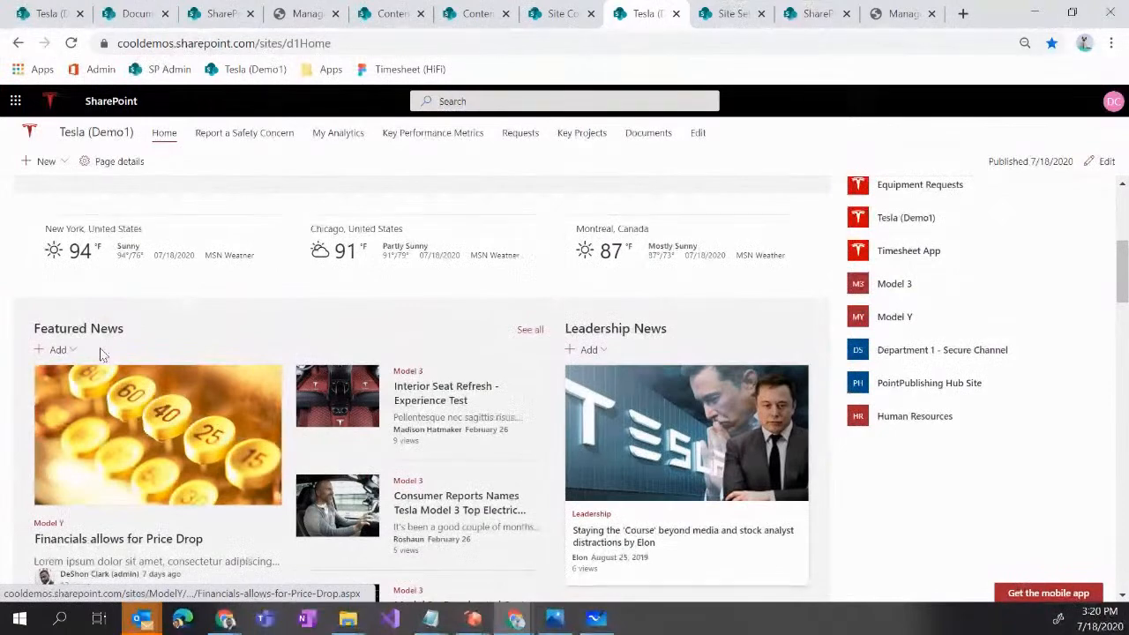
left_click(71, 44)
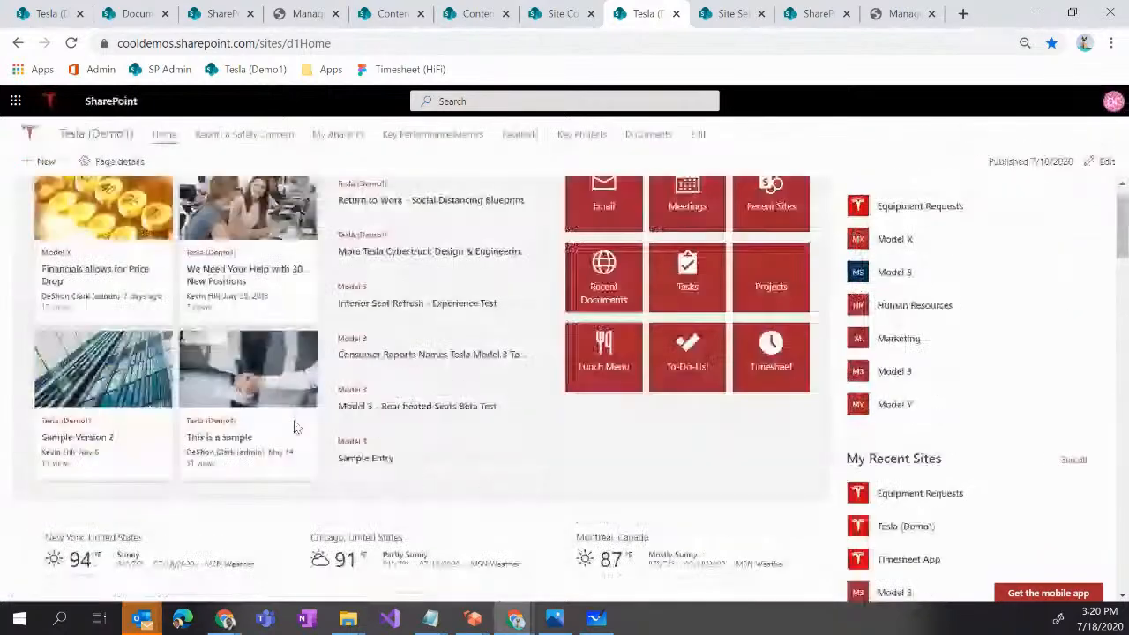
scroll(397, 358, "up", 3)
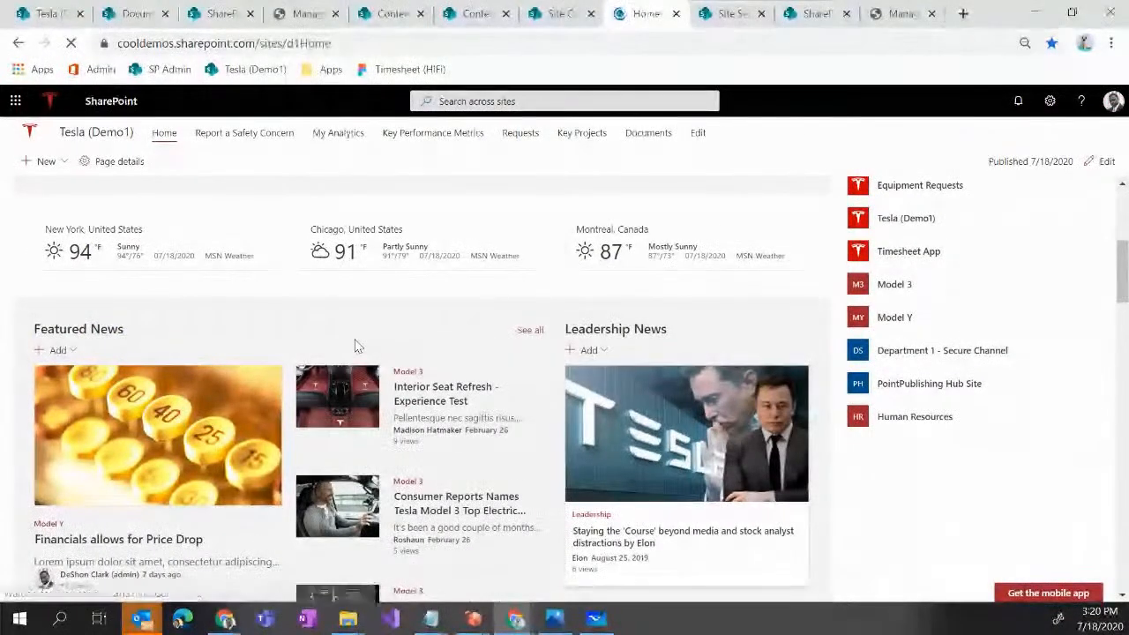
scroll(335, 472, "down", 10)
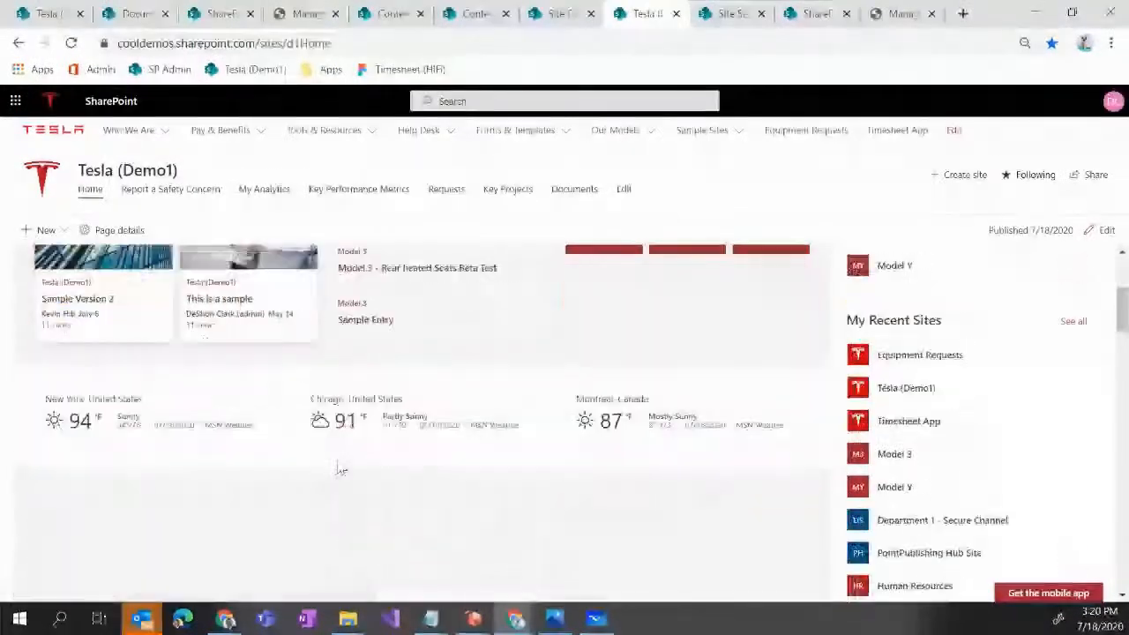
scroll(319, 420, "up", 1)
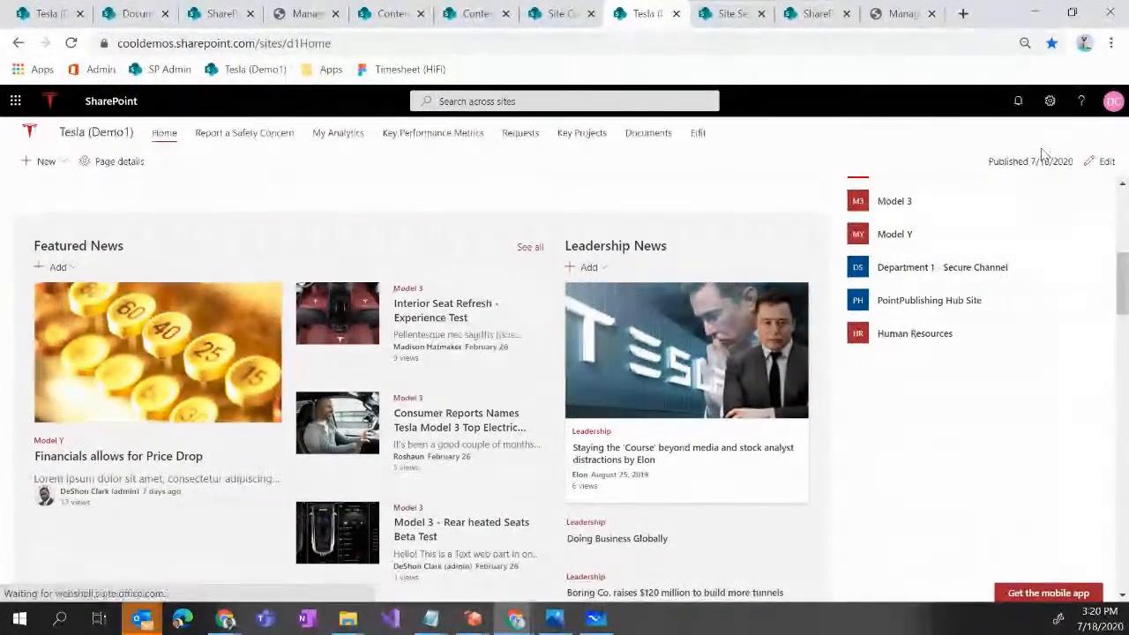
Open the Site Pages library from the contents of the Tesla (Demo1) site.
left_click(1054, 105)
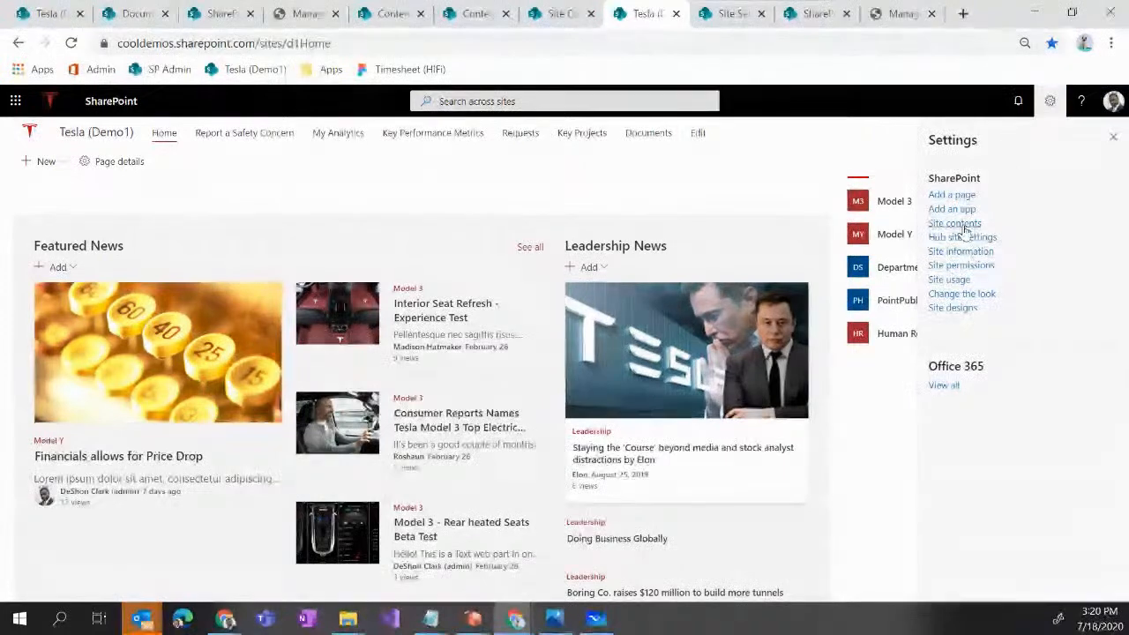
left_click(961, 225)
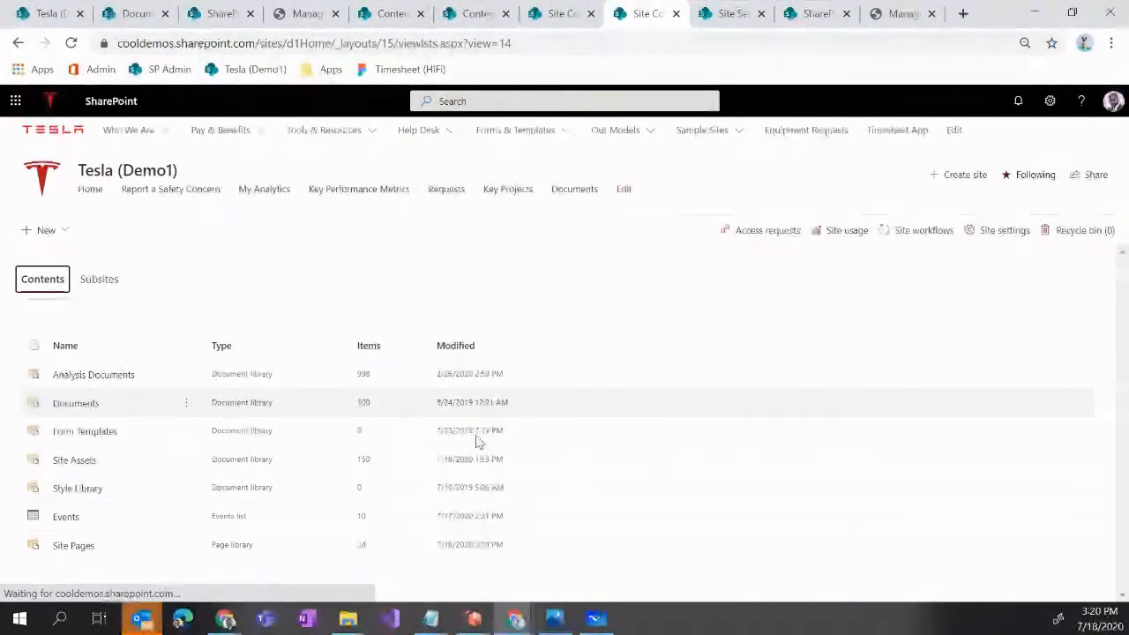
left_click(73, 547)
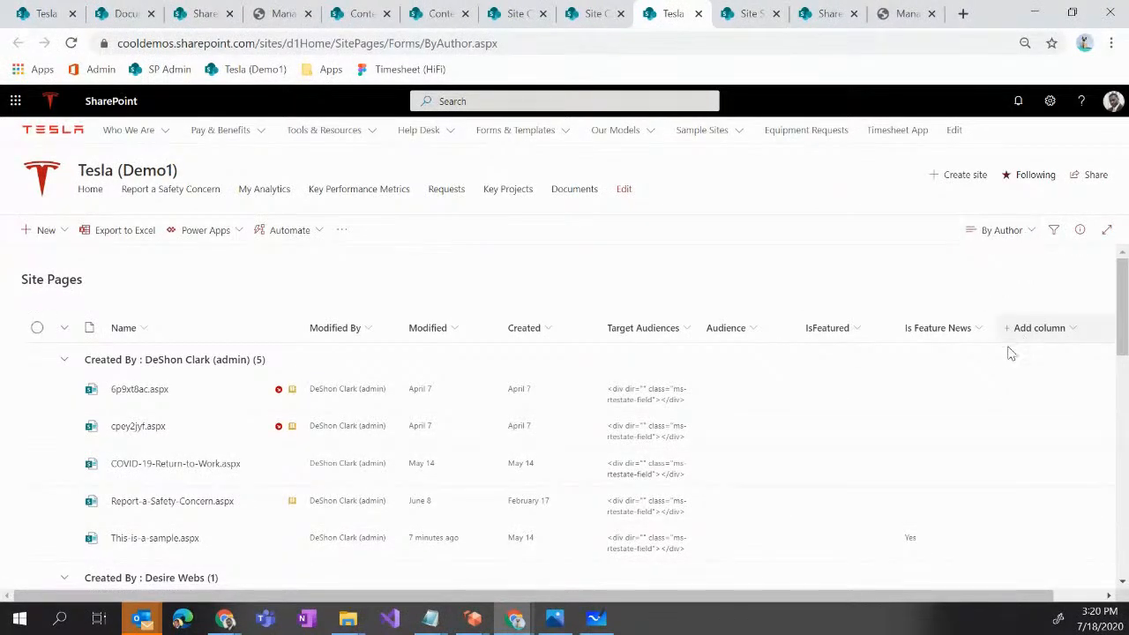
Switch the Site Pages library to the All Pages view.
left_click(1005, 231)
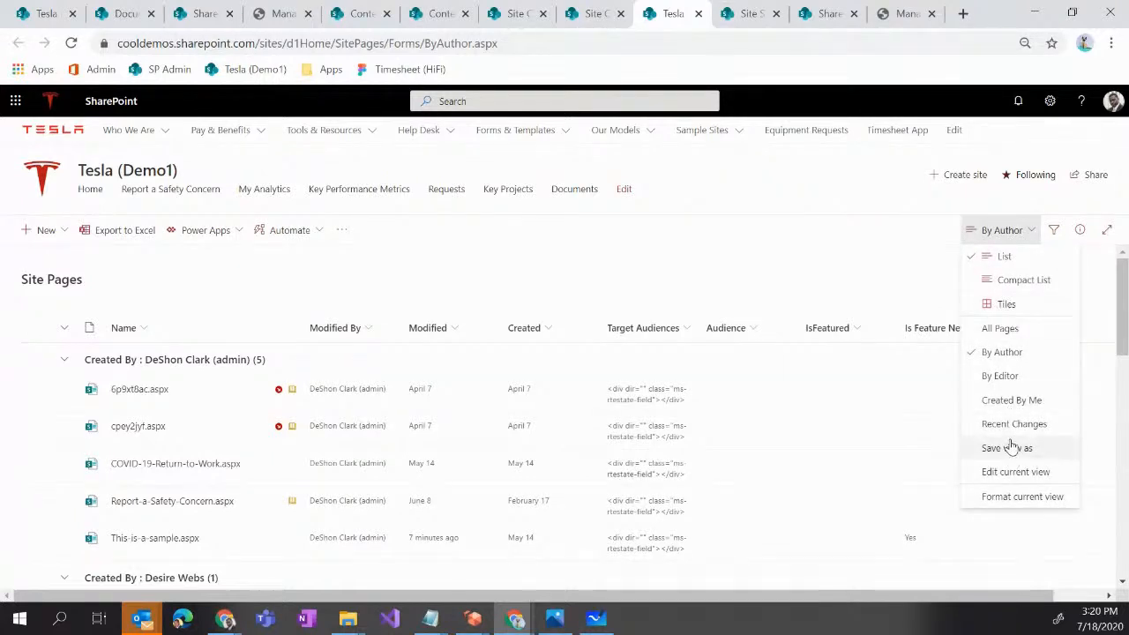
left_click(893, 297)
left_click(962, 327)
left_click(993, 232)
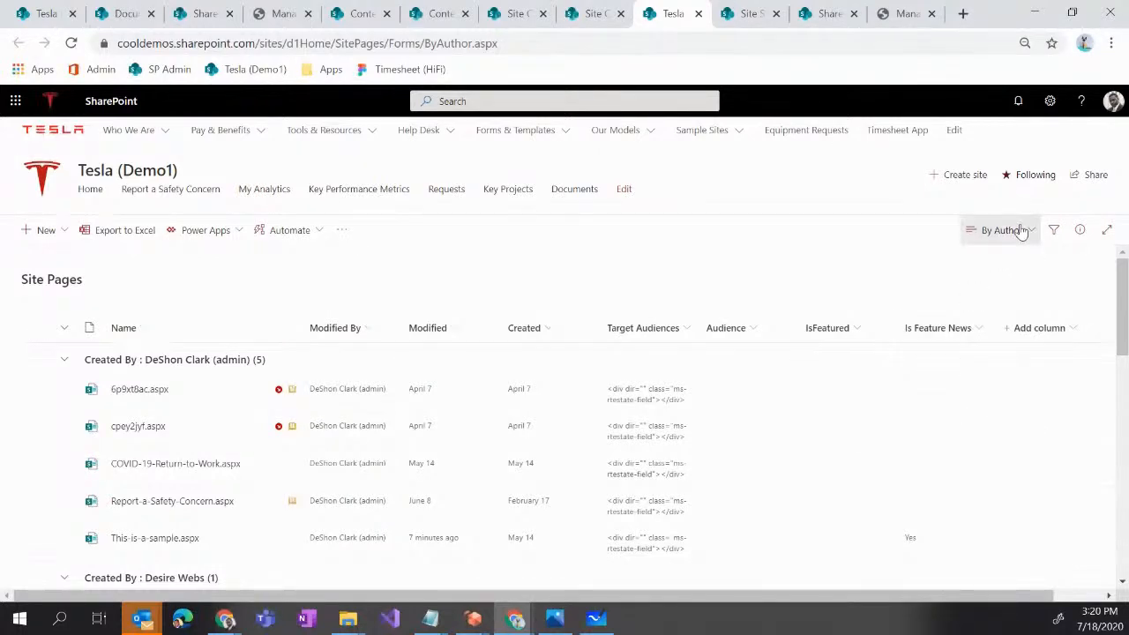
left_click(993, 232)
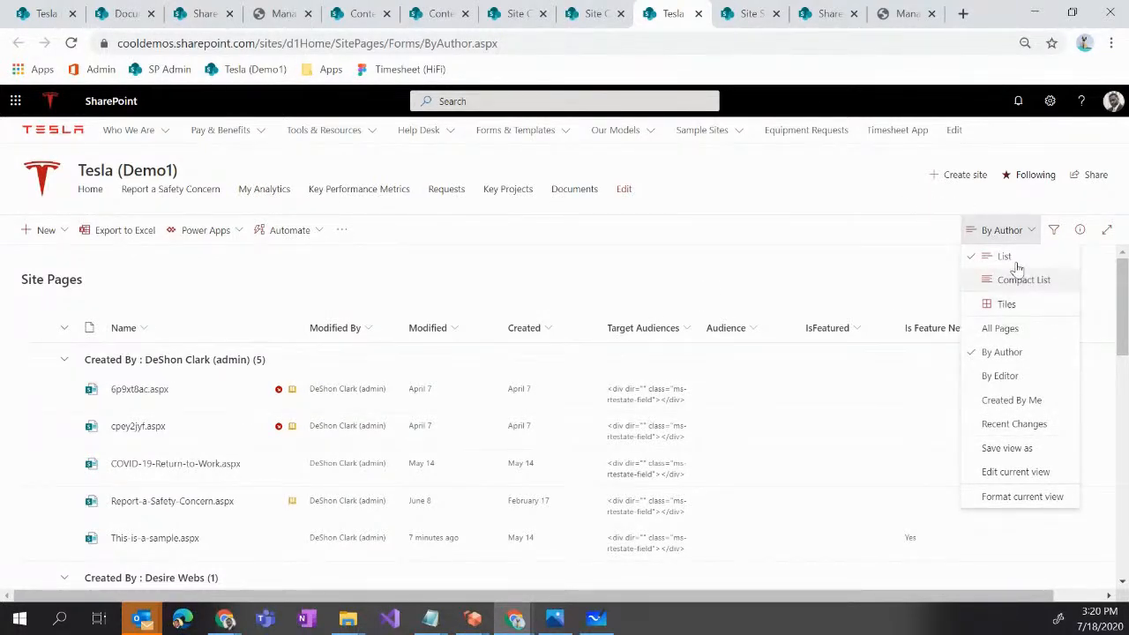
left_click(1008, 328)
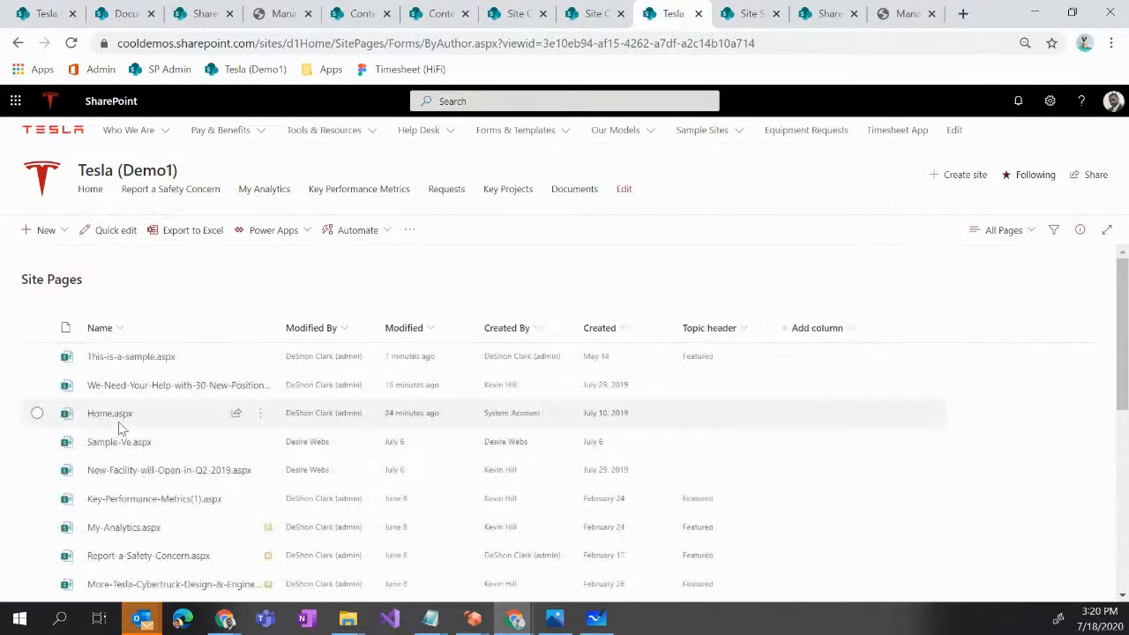
Add the IsFeatured and Is Feature News columns to the All Pages view.
left_click(819, 328)
left_click(988, 585)
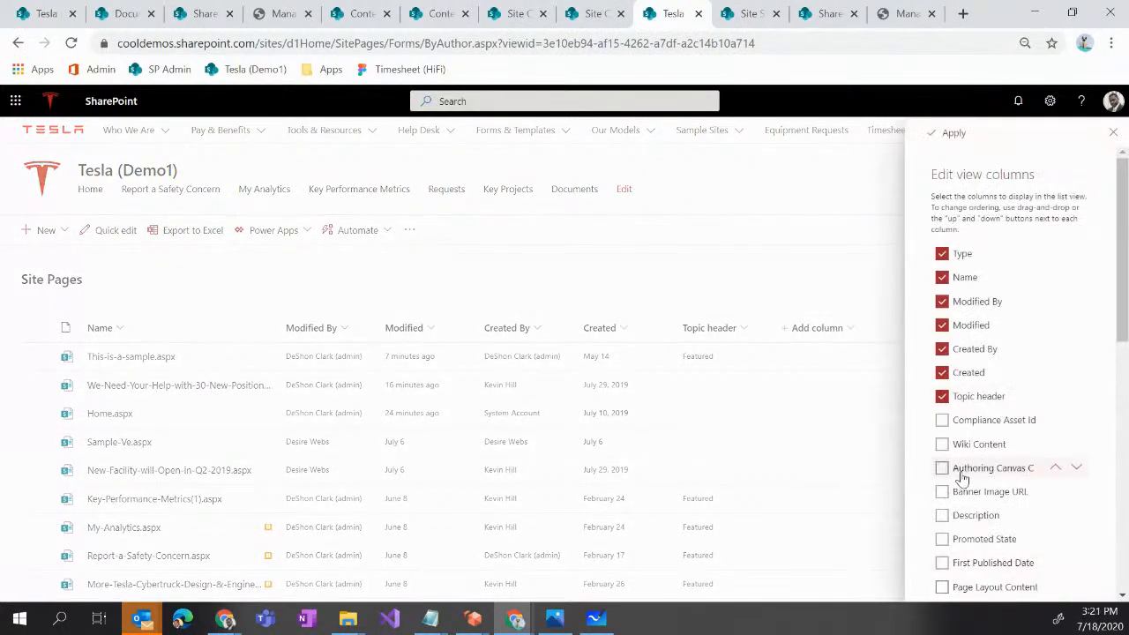
scroll(961, 476, "down", 3)
scroll(961, 477, "down", 2)
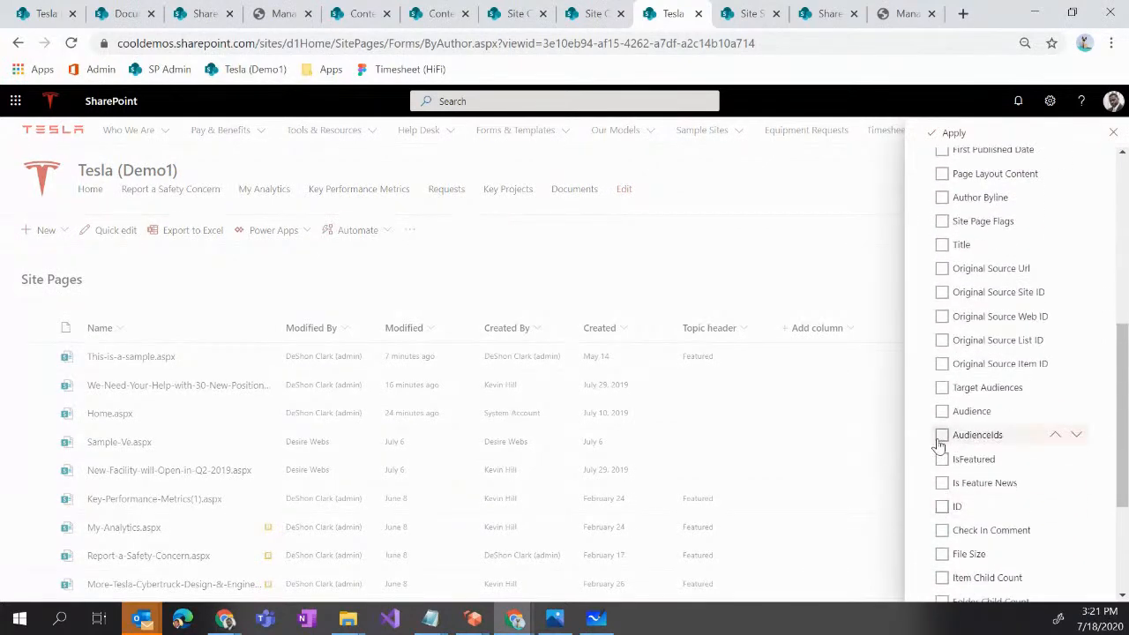
left_click(942, 483)
left_click(941, 458)
scroll(942, 441, "up", 5)
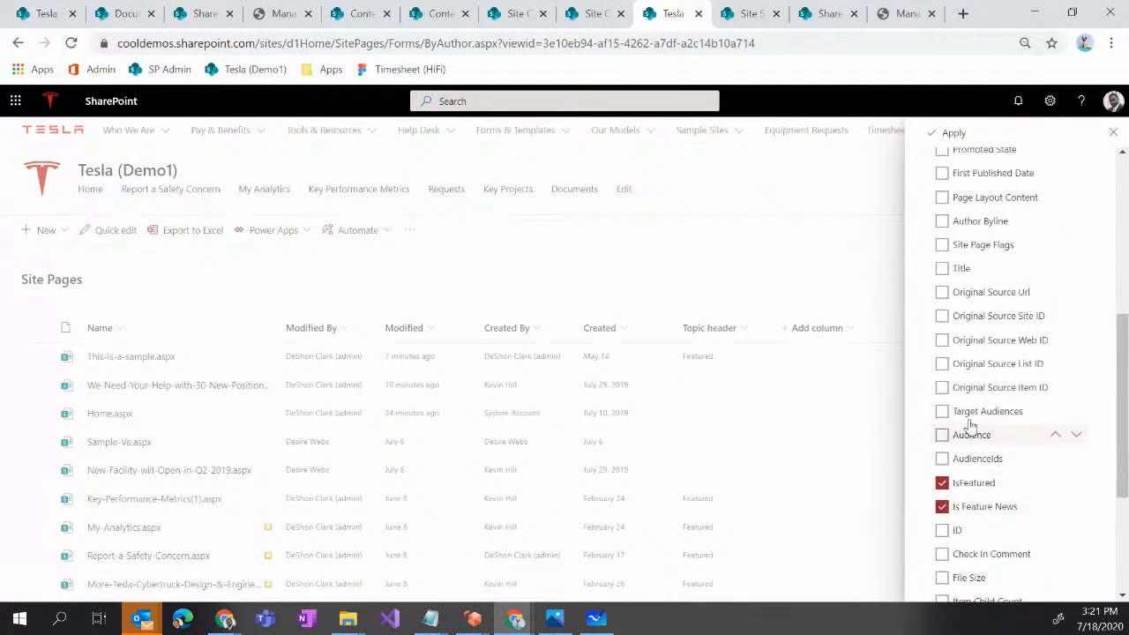
left_click(957, 136)
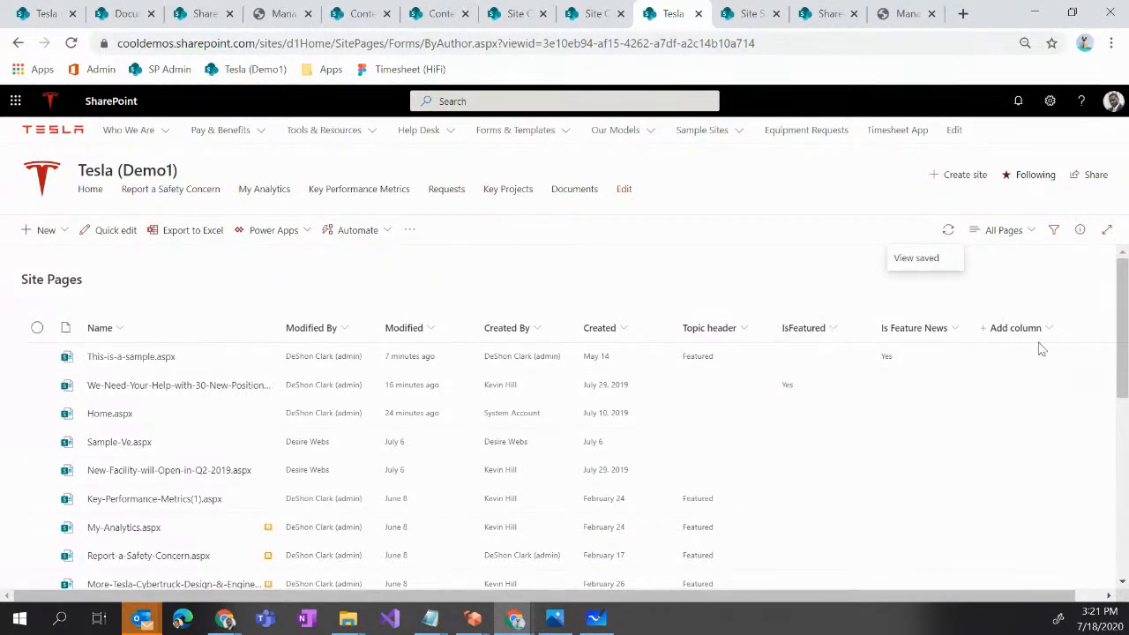
Filter the site pages to those with Is Feature News set to Yes.
left_click(958, 334)
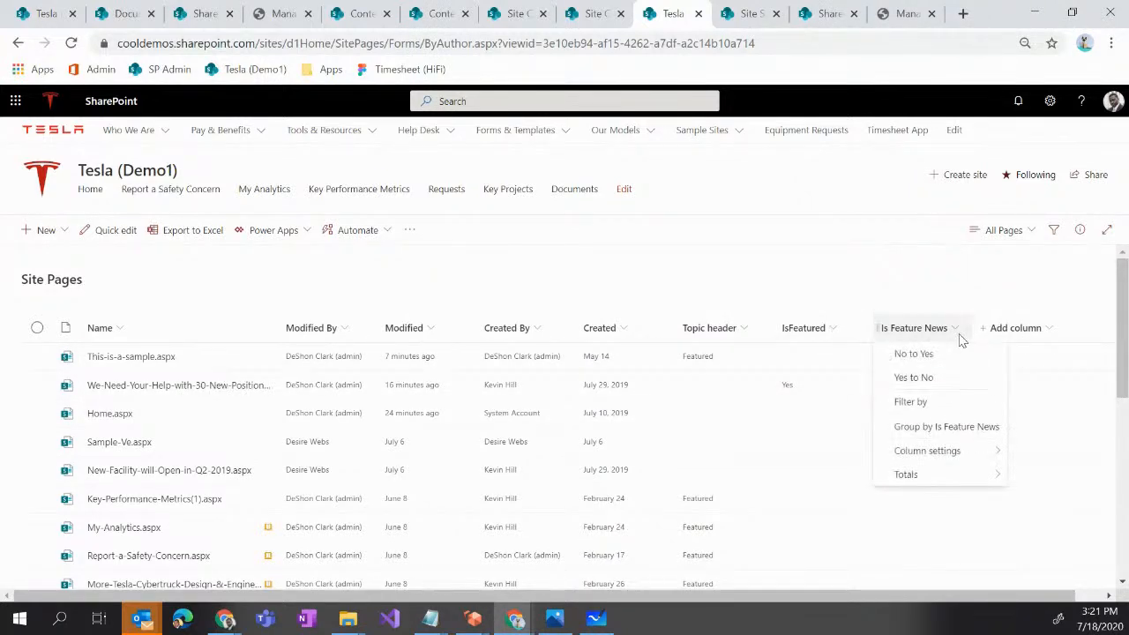
left_click(917, 404)
left_click(928, 168)
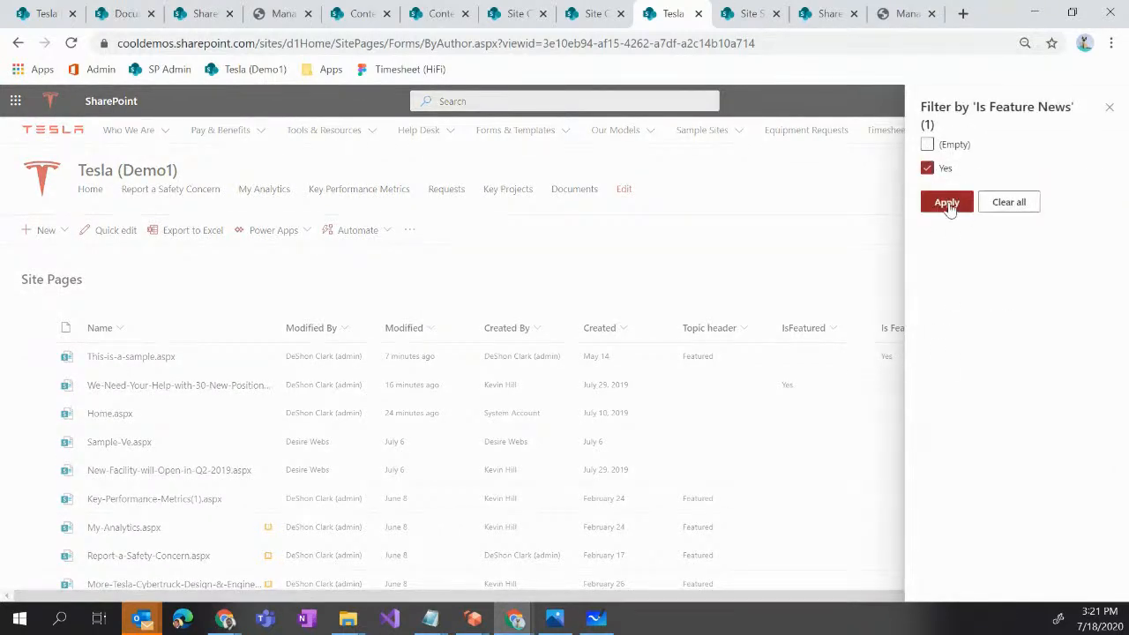
left_click(948, 203)
Save the filtered Site Pages list as a new public view named Is Featured.
left_click(1006, 231)
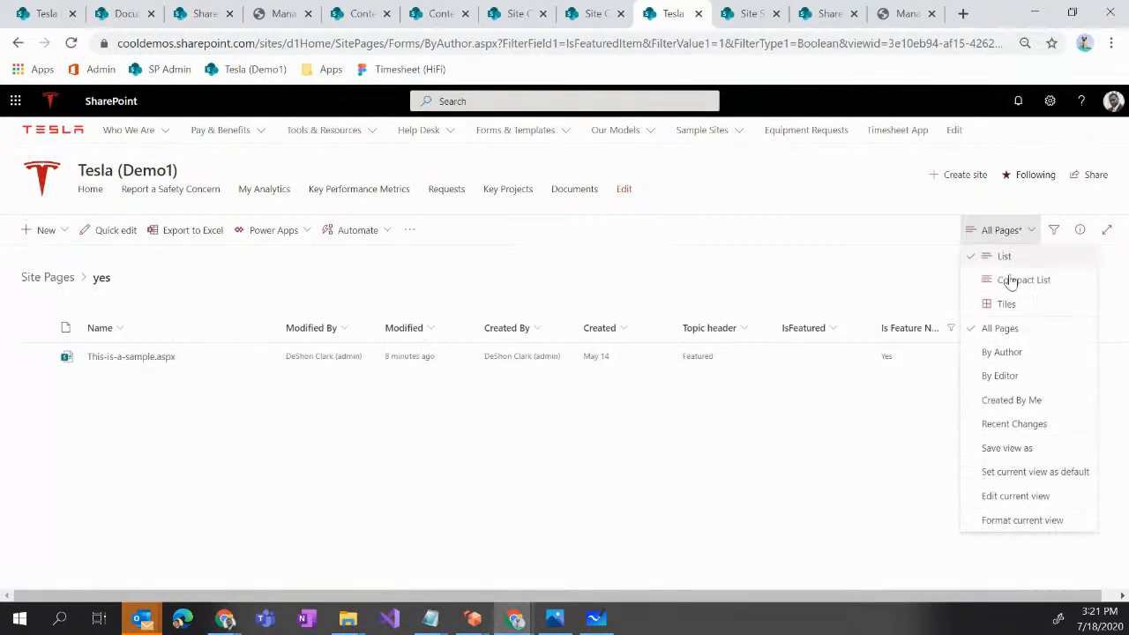
left_click(1014, 454)
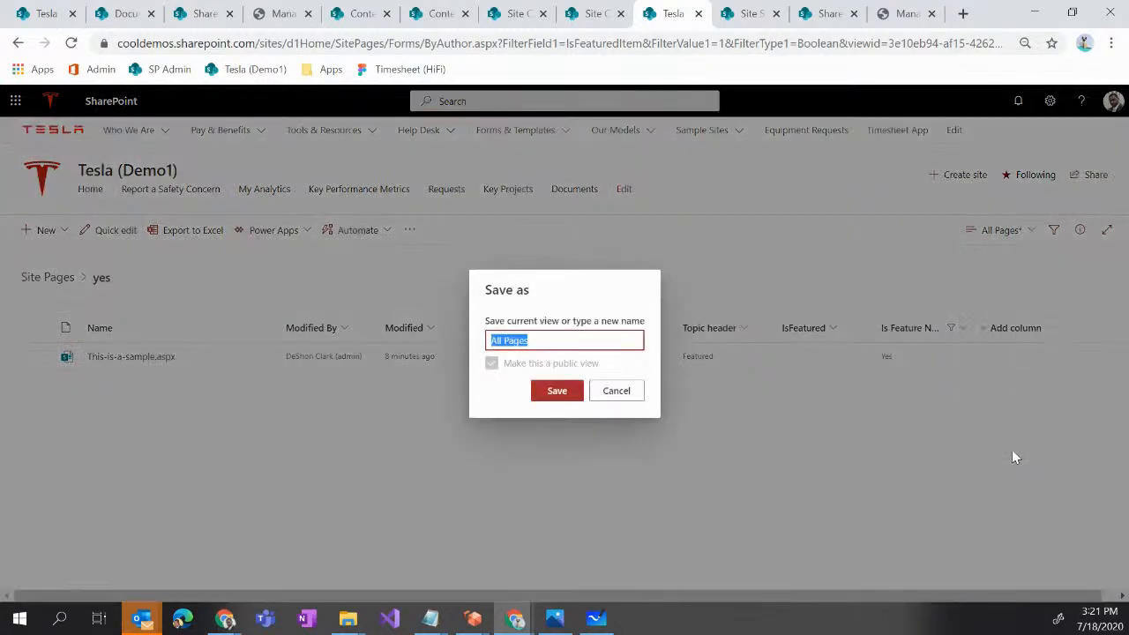
type("Is Featu")
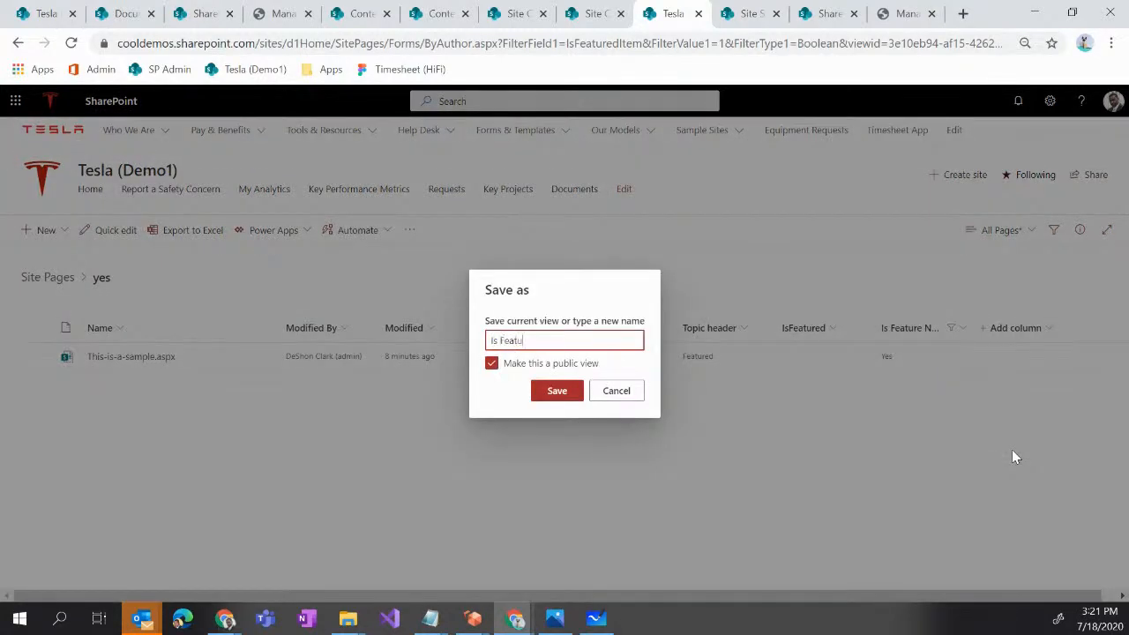
left_click(557, 394)
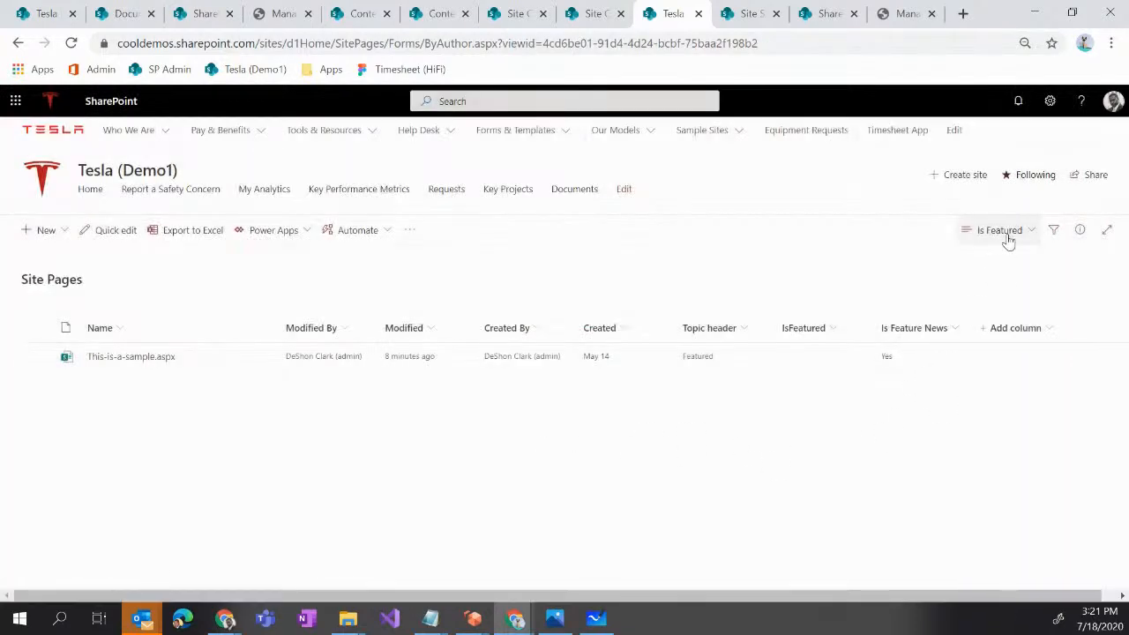
Switch the library to the All Pages view and back to the Is Featured view.
left_click(1005, 231)
left_click(998, 327)
left_click(1006, 238)
left_click(1007, 424)
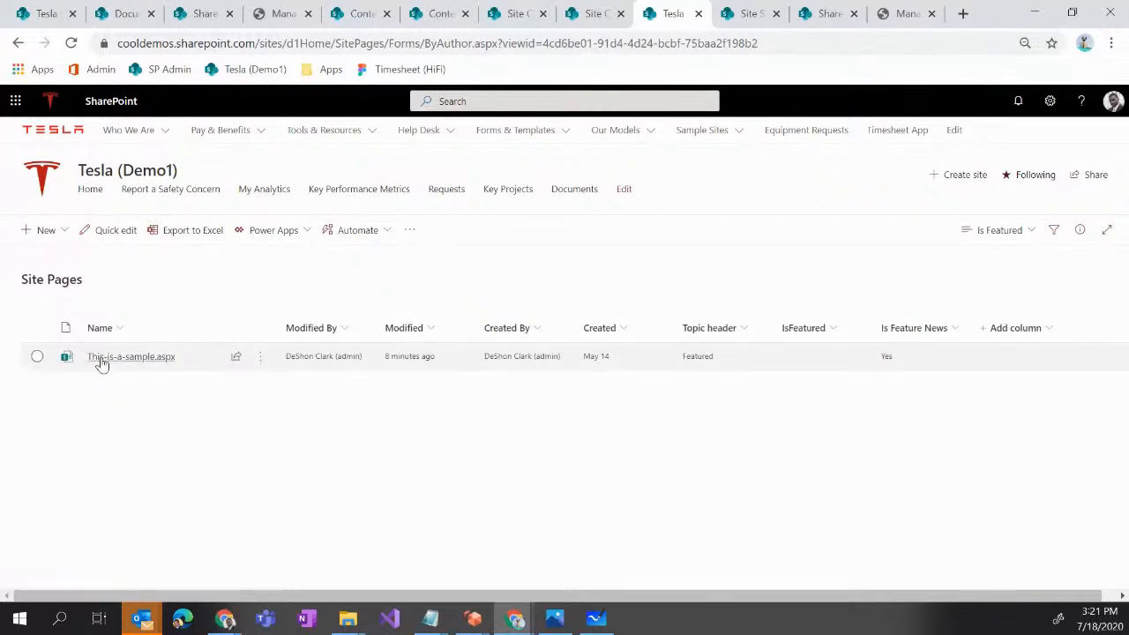
Open the This-is-a-sample page and, from it, open the site's home page in a new tab.
left_click(138, 358)
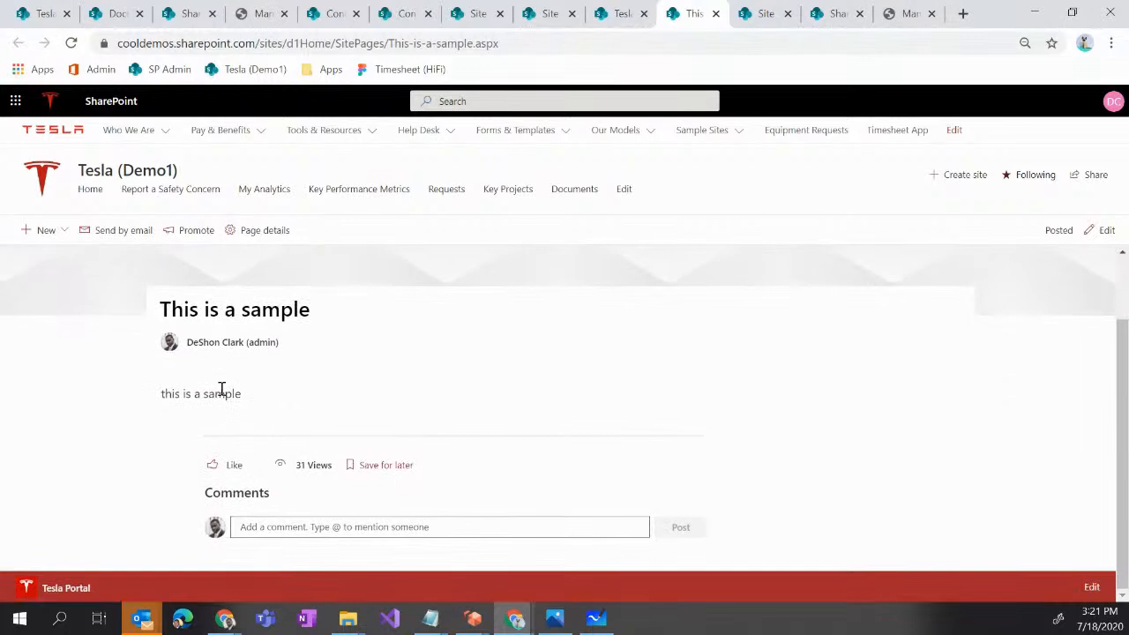
right_click(90, 196)
left_click(132, 204)
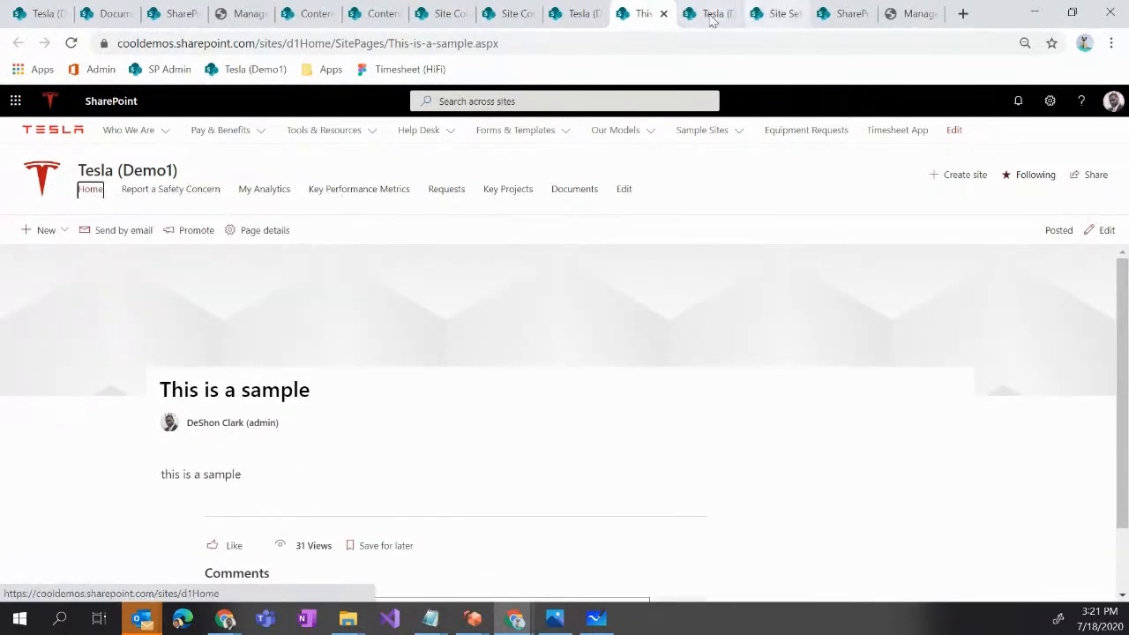
Put the home page in edit mode and examine the managed property filter in the Featured News web part's settings.
left_click(706, 17)
scroll(104, 416, "down", 5)
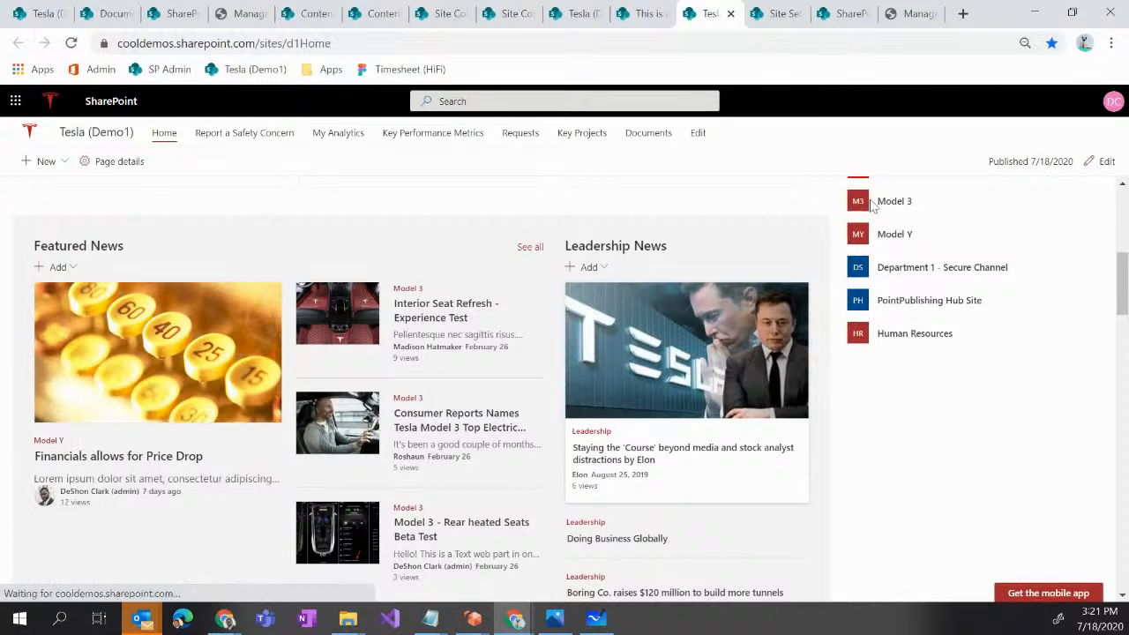
left_click(1108, 168)
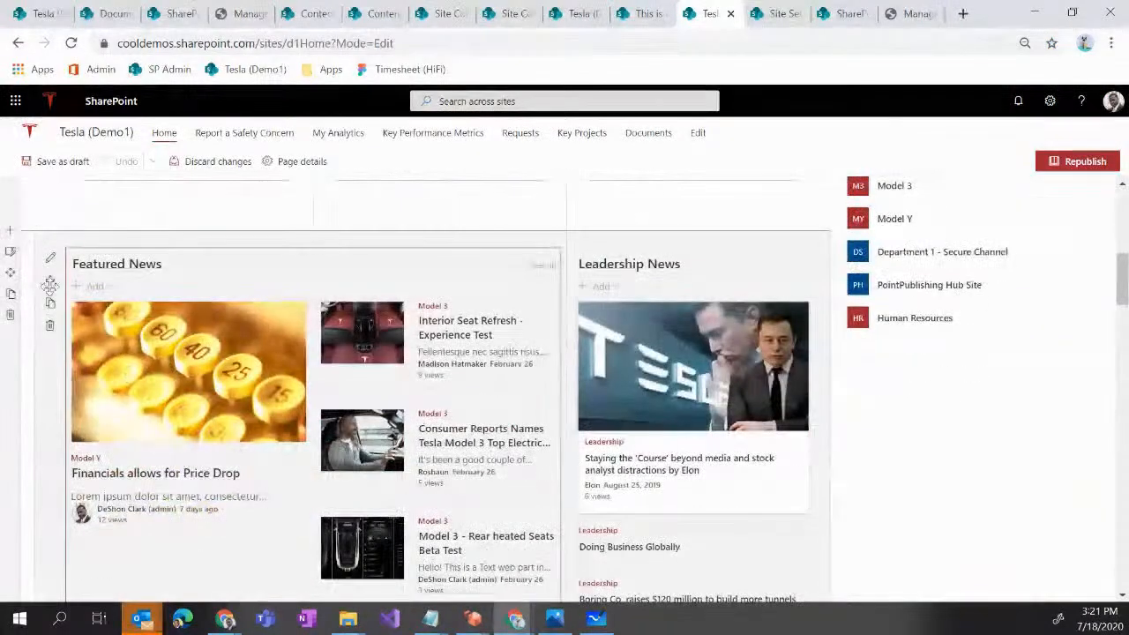
left_click(51, 258)
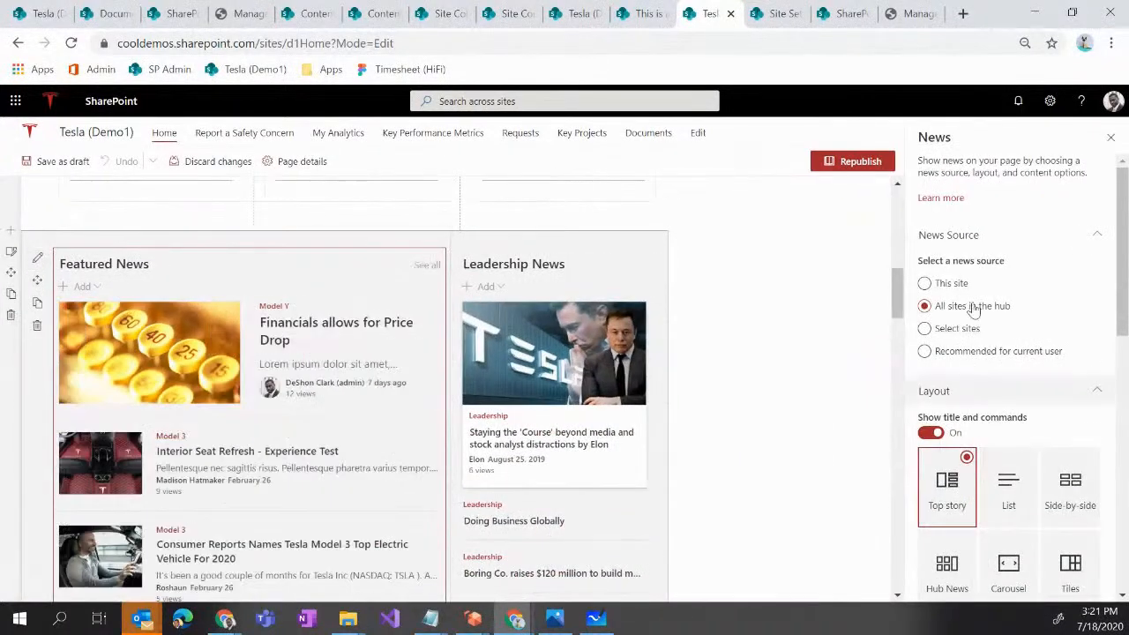
scroll(977, 419, "down", 10)
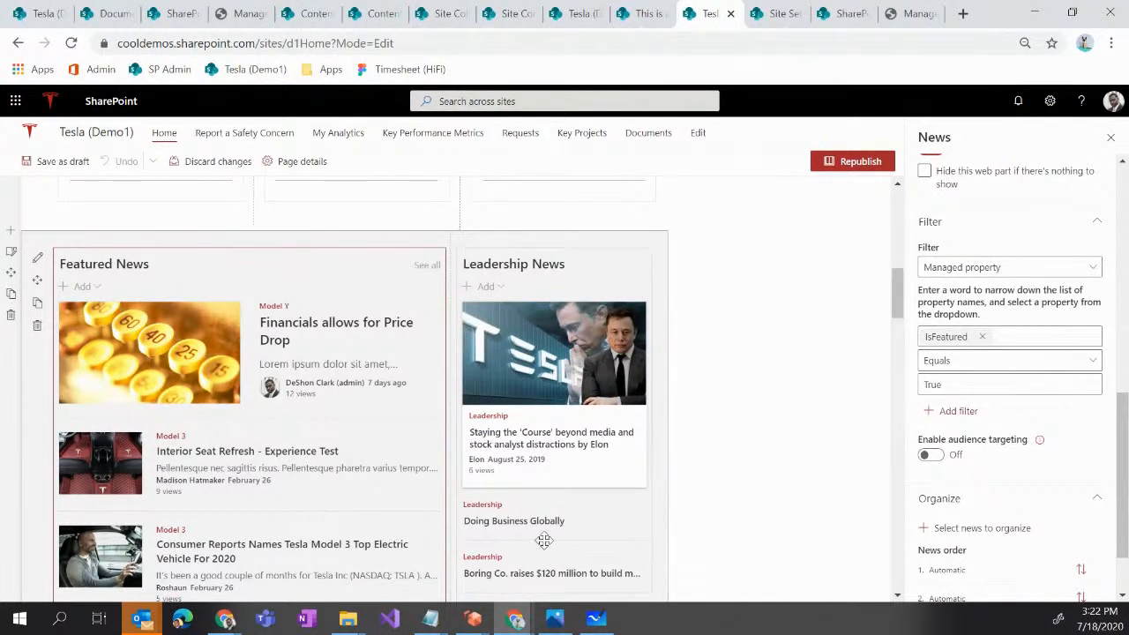
scroll(302, 456, "down", 4)
scroll(307, 456, "up", 2)
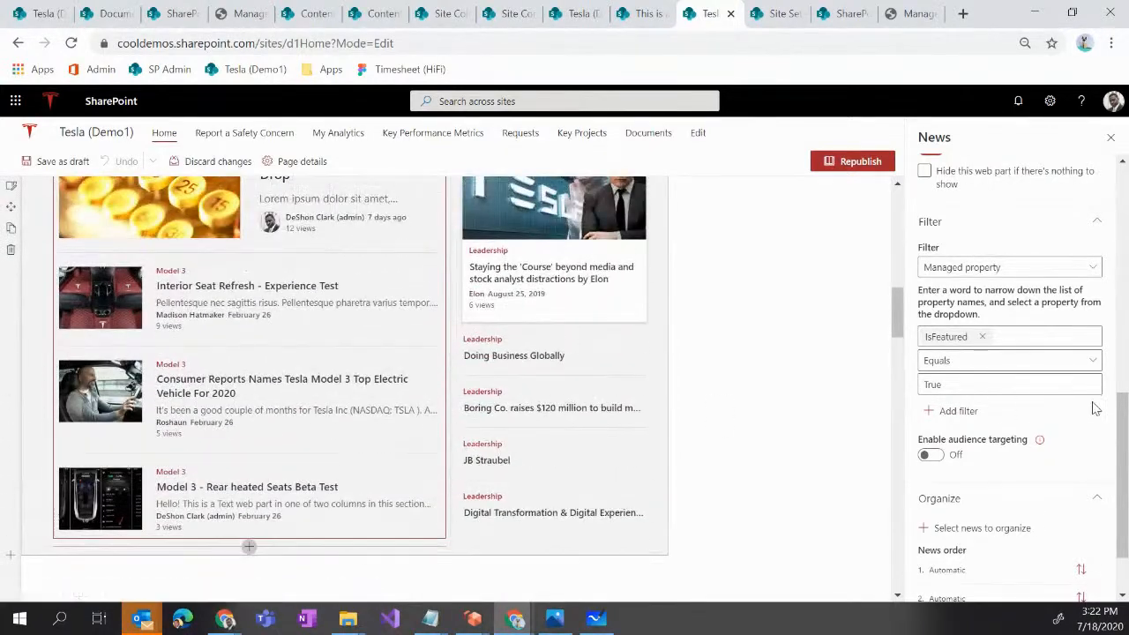
left_click_drag(950, 385, 924, 386)
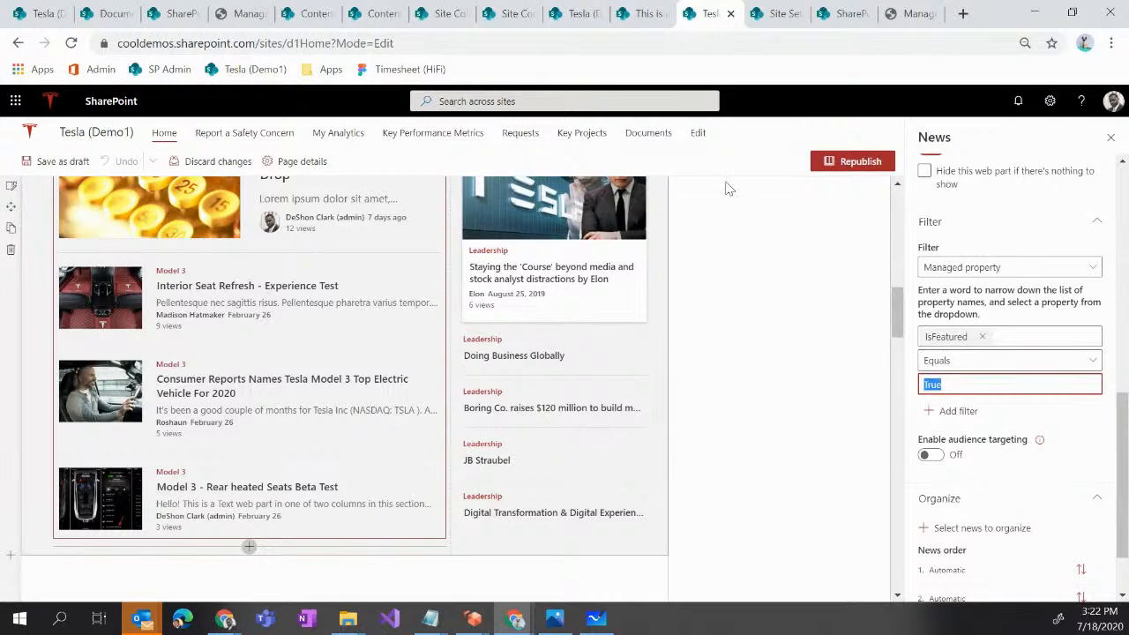
Return to the Is Featured view of the Site Pages library in its open tab.
left_click(782, 15)
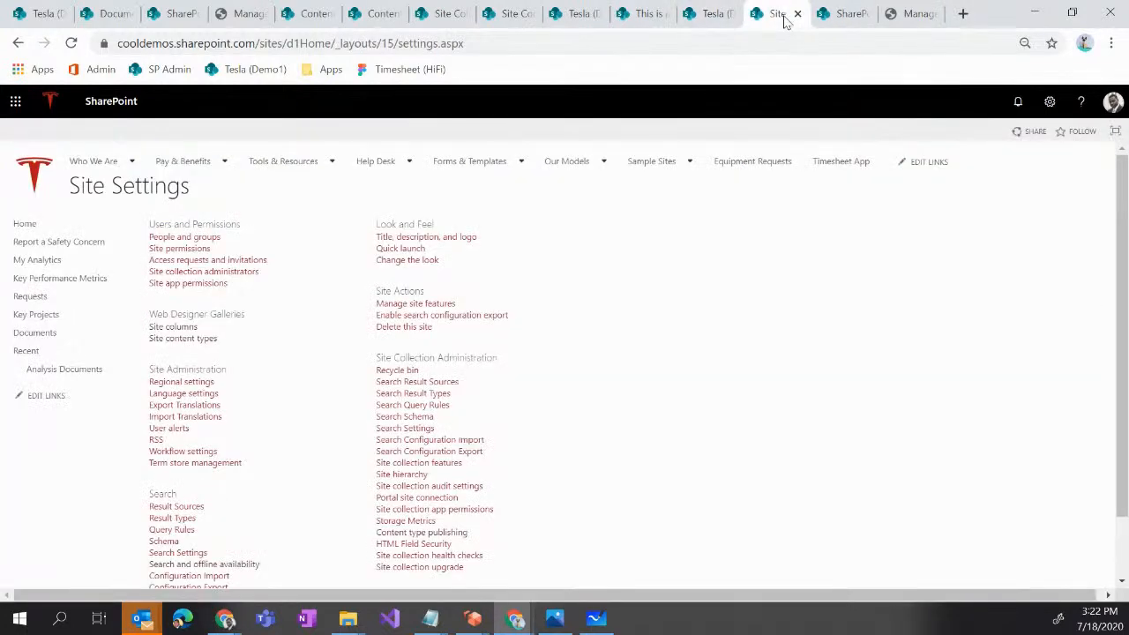
left_click(843, 16)
left_click(718, 17)
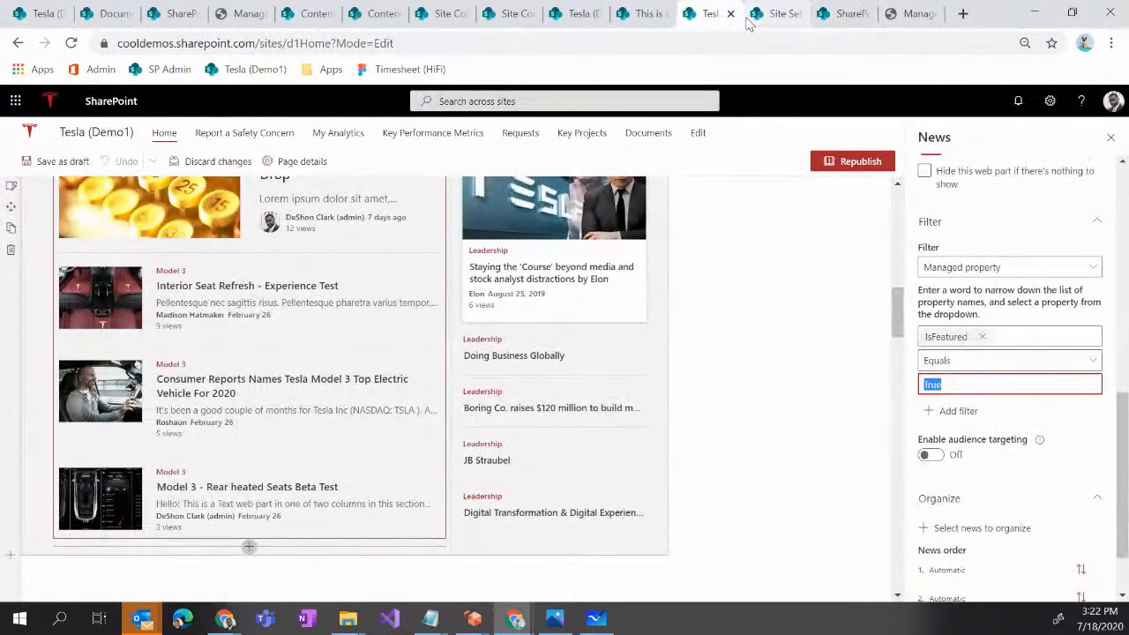
left_click(646, 18)
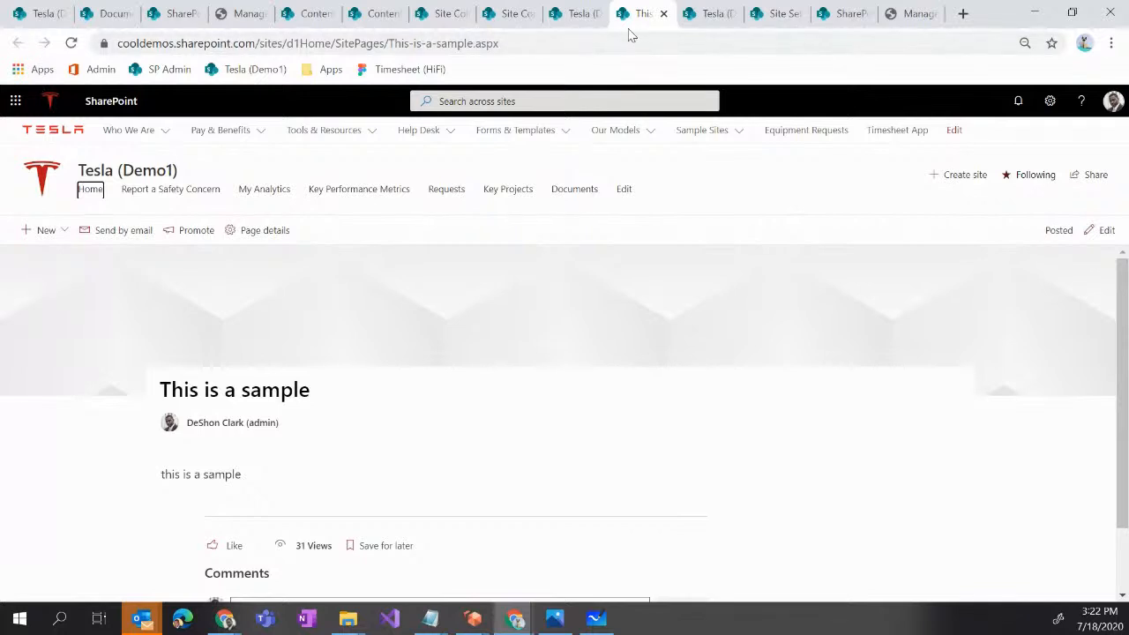
left_click(575, 15)
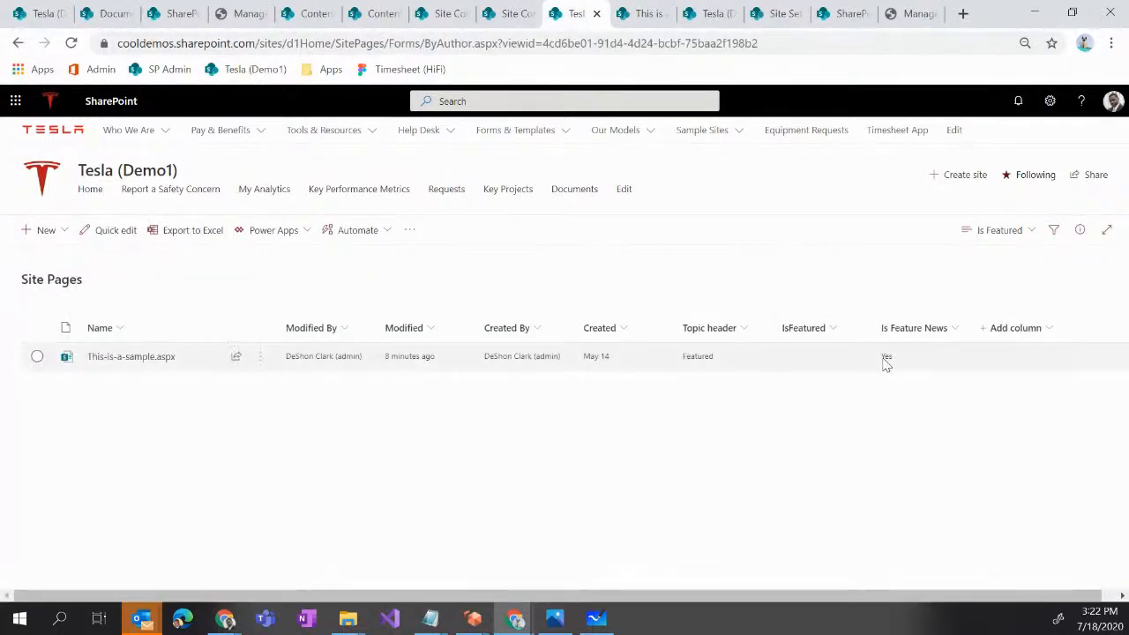
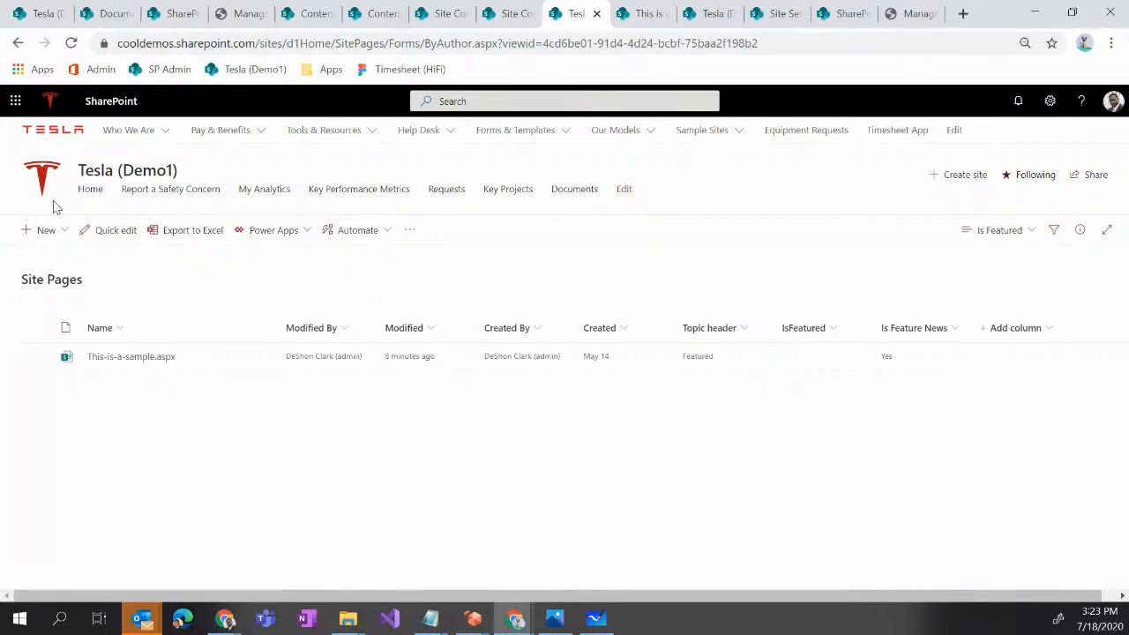
Open the Tesla (Demo1) home page, reload it and check the articles in the Featured News web part.
left_click(41, 177)
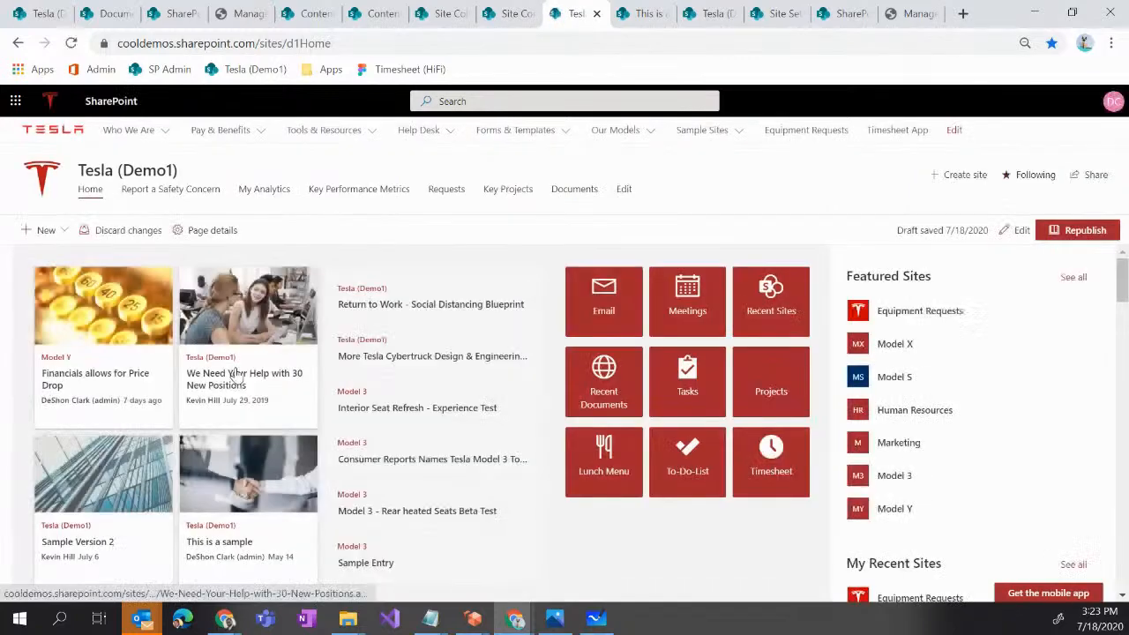
scroll(432, 374, "down", 10)
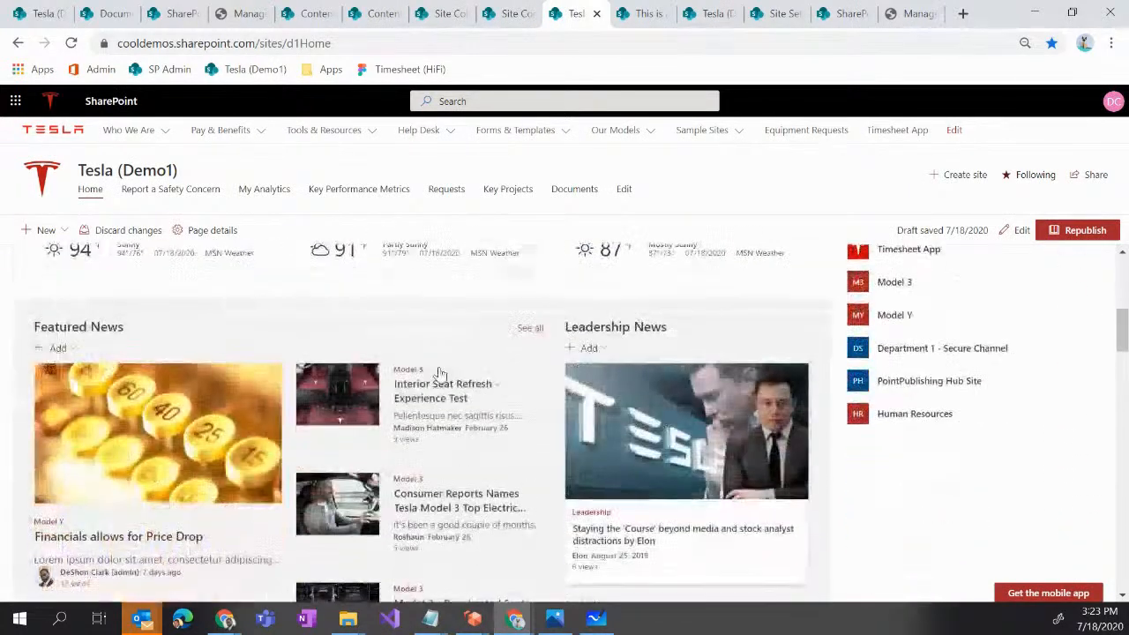
scroll(441, 374, "up", 6)
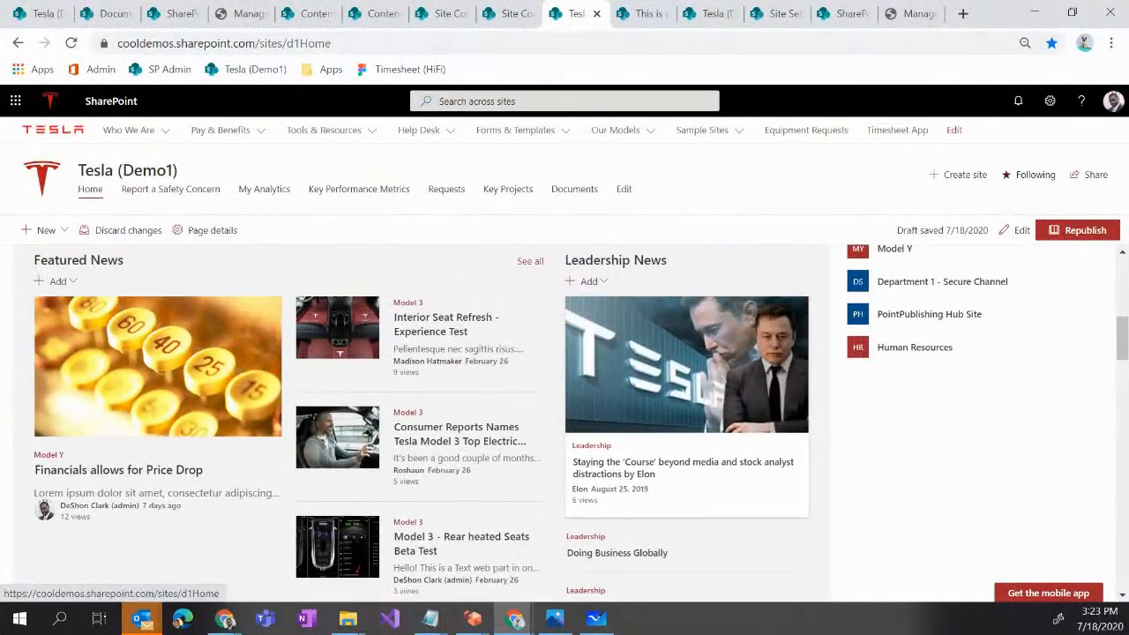
left_click(71, 43)
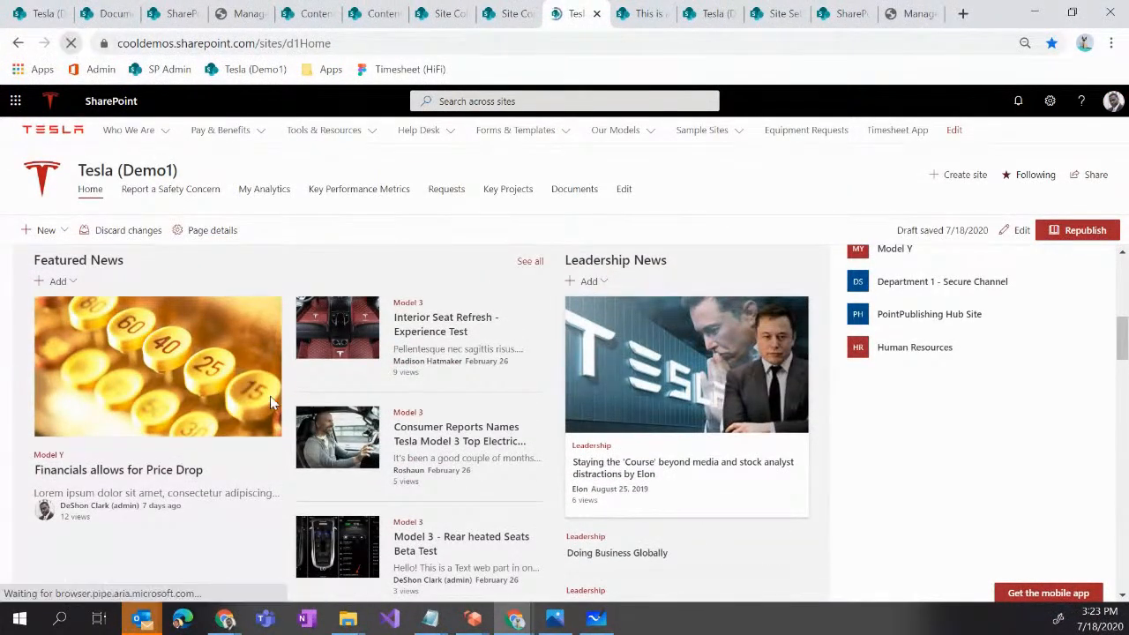
scroll(282, 459, "down", 3)
scroll(284, 458, "down", 3)
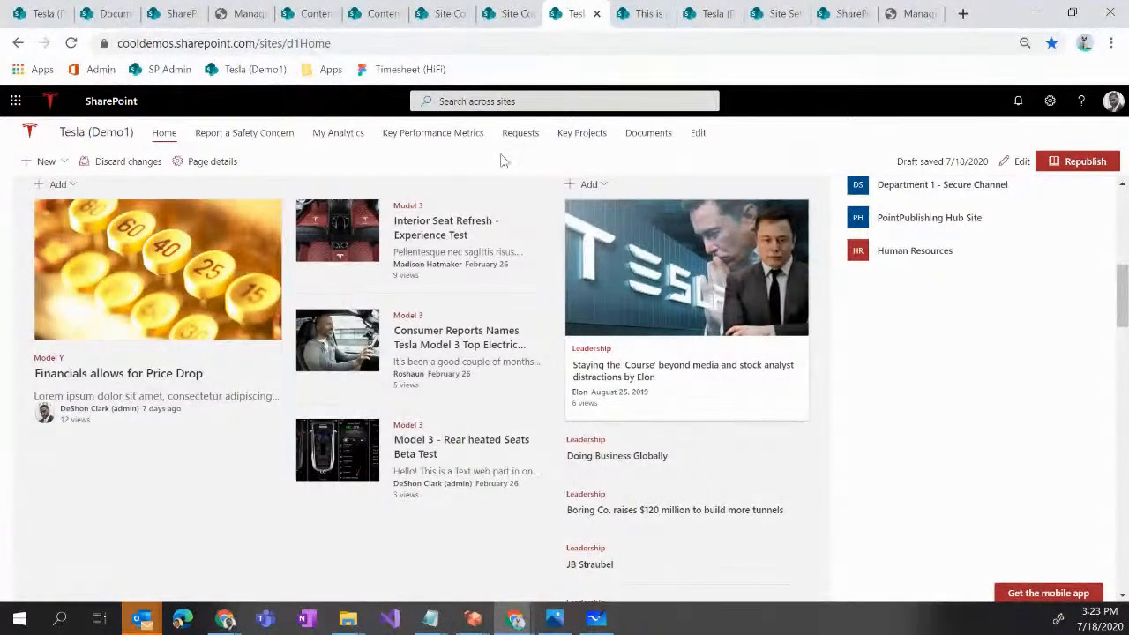
Search across sites for isfeatured:true.
left_click(485, 104)
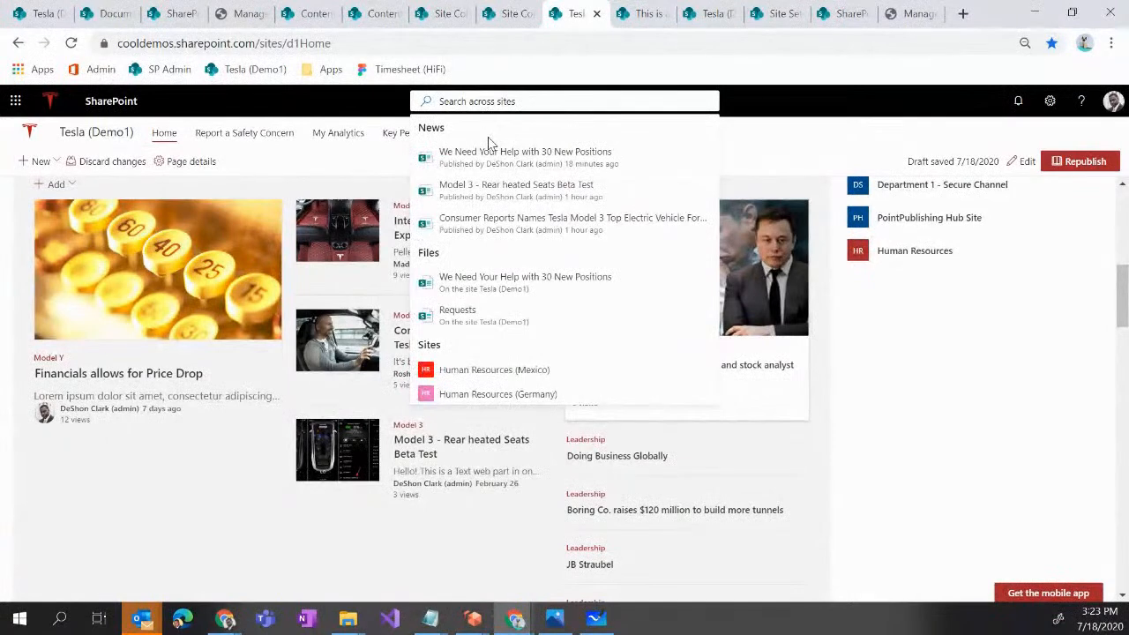
type("isfeatured:tr")
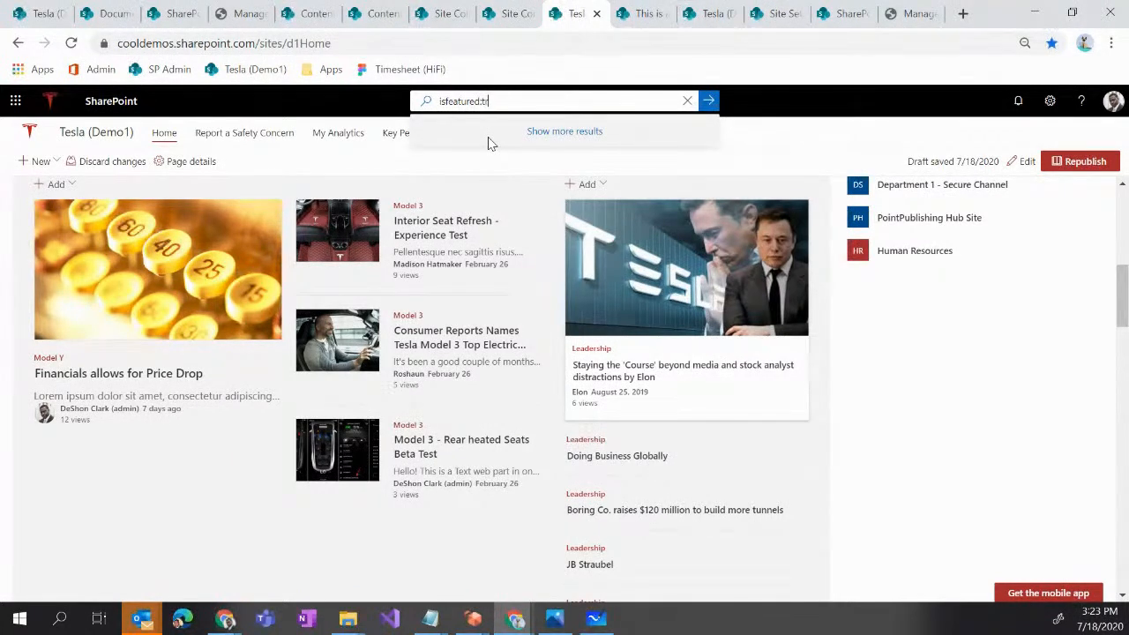
type("ue")
key("Return")
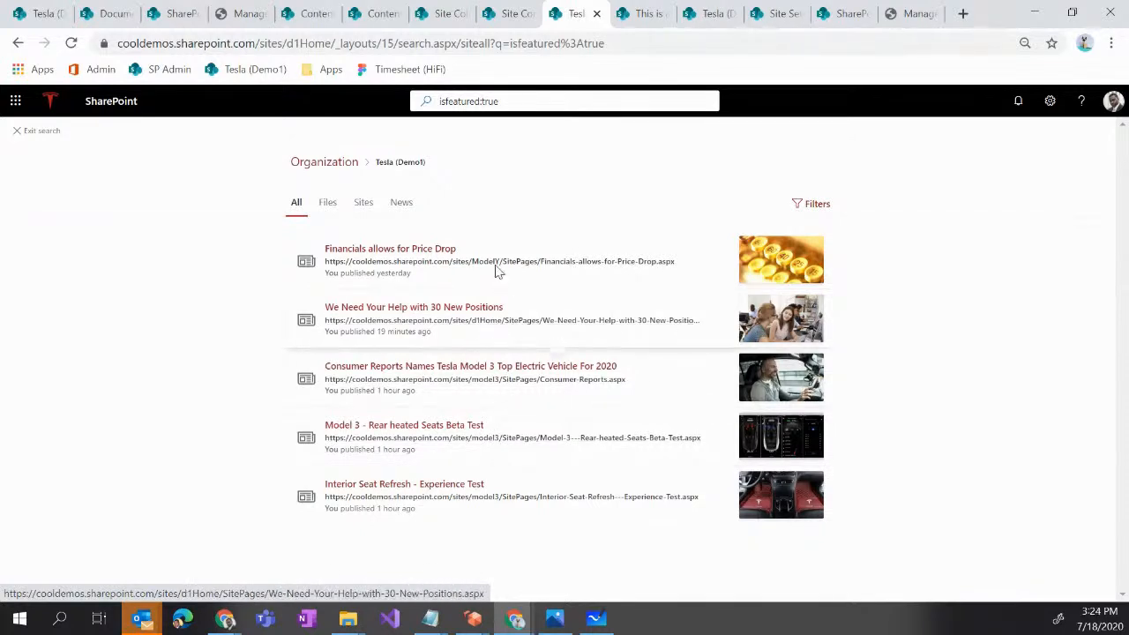
Widen the isfeatured:true search from the Tesla (Demo1) hub to the whole organization.
left_click_drag(501, 101, 484, 100)
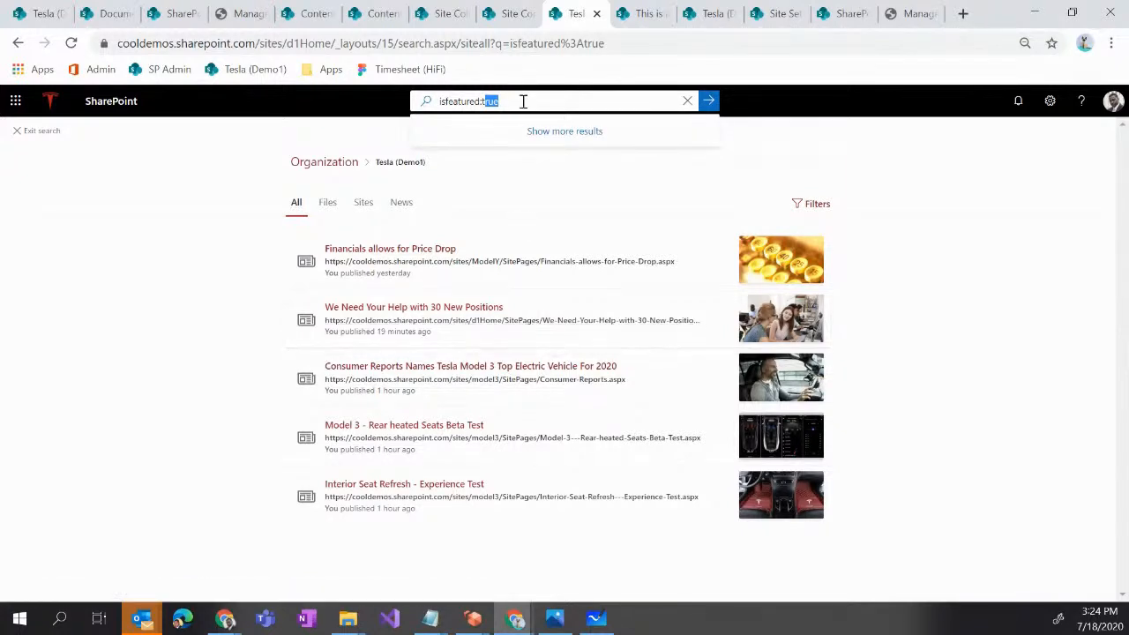
left_click_drag(509, 103, 398, 103)
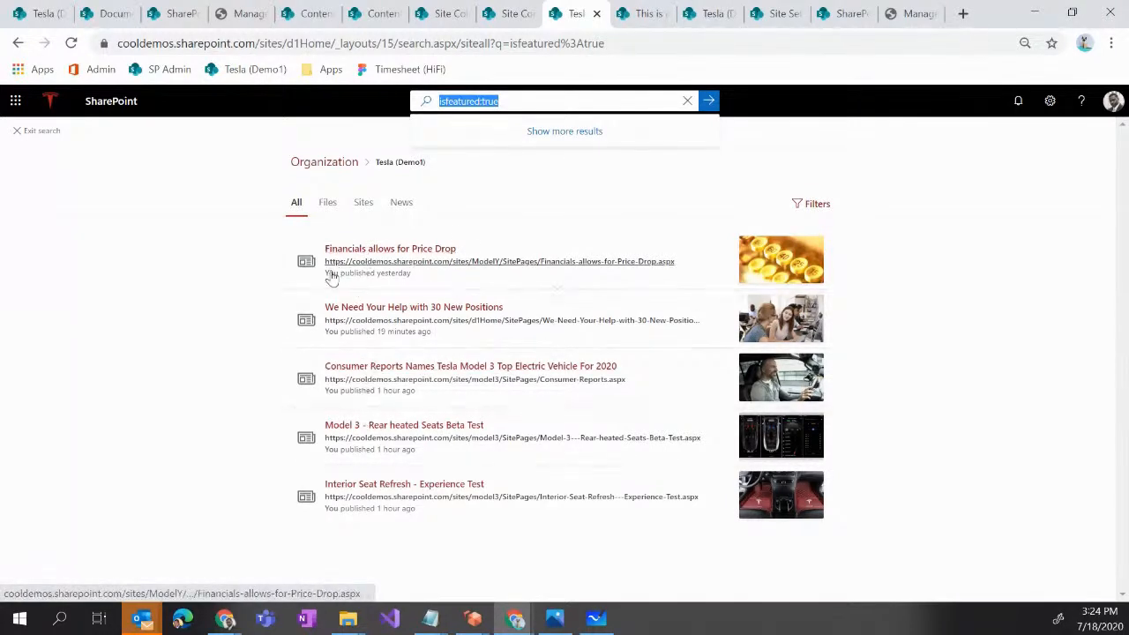
left_click(325, 166)
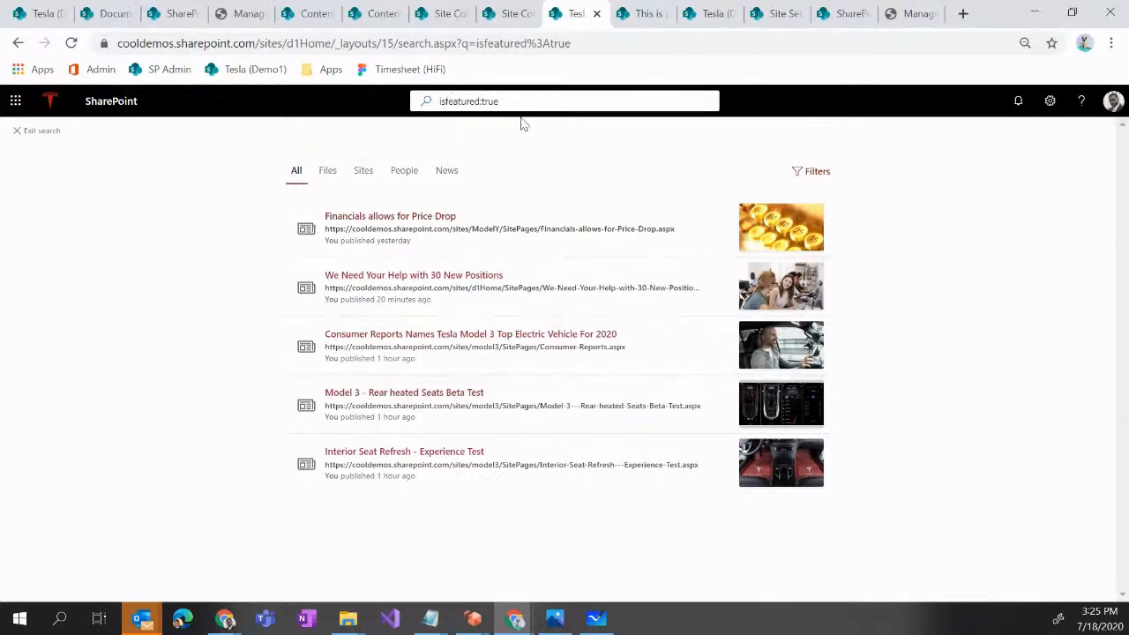
Open the Tesla (Demo1) home page from the Site Columns tab and go to the Featured News web part.
left_click(509, 18)
left_click(446, 16)
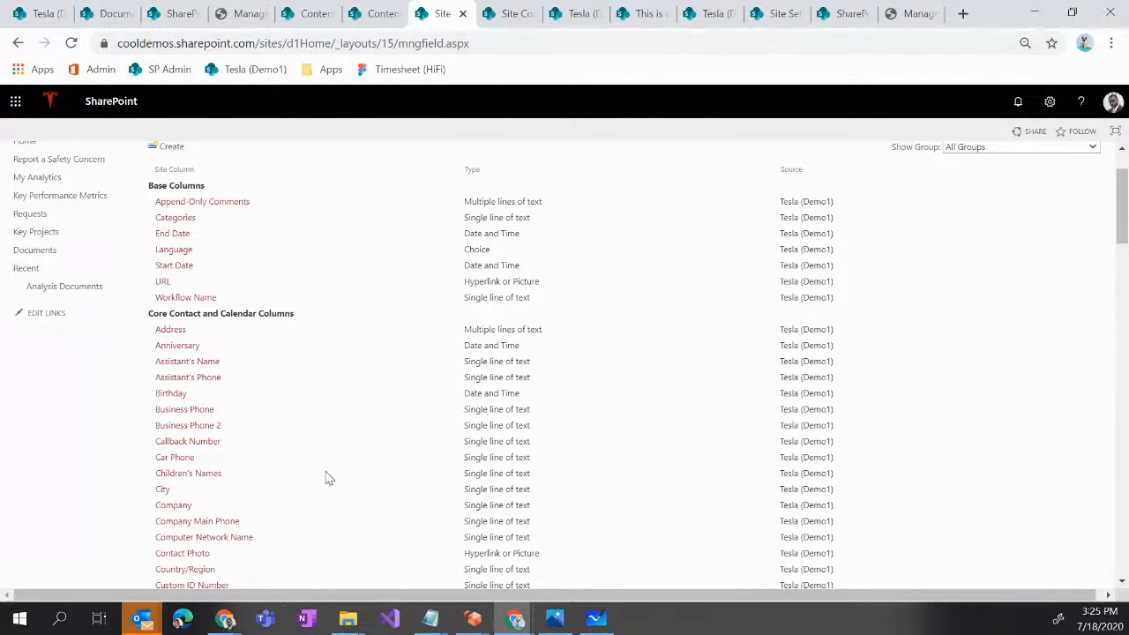
scroll(340, 459, "down", 5)
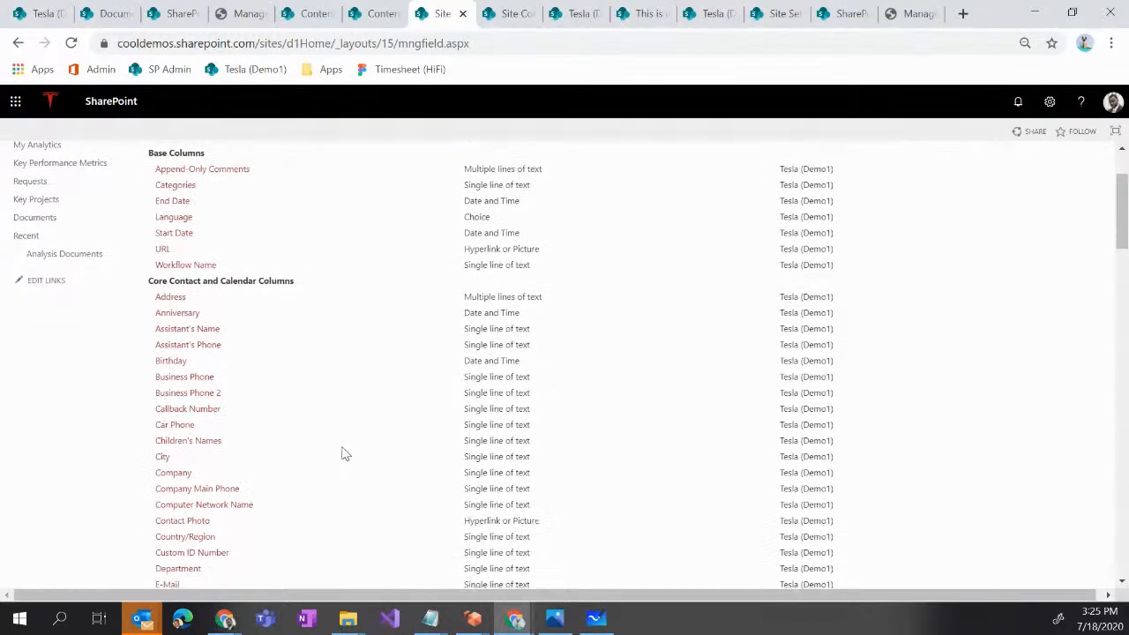
scroll(345, 441, "up", 2)
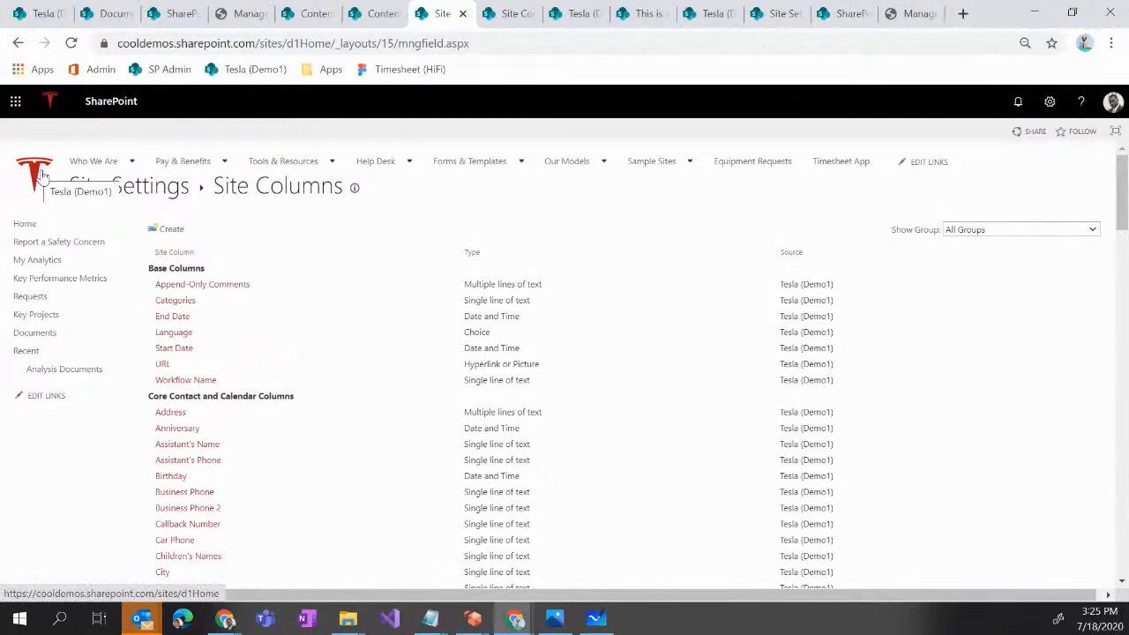
left_click(34, 176)
scroll(339, 378, "down", 5)
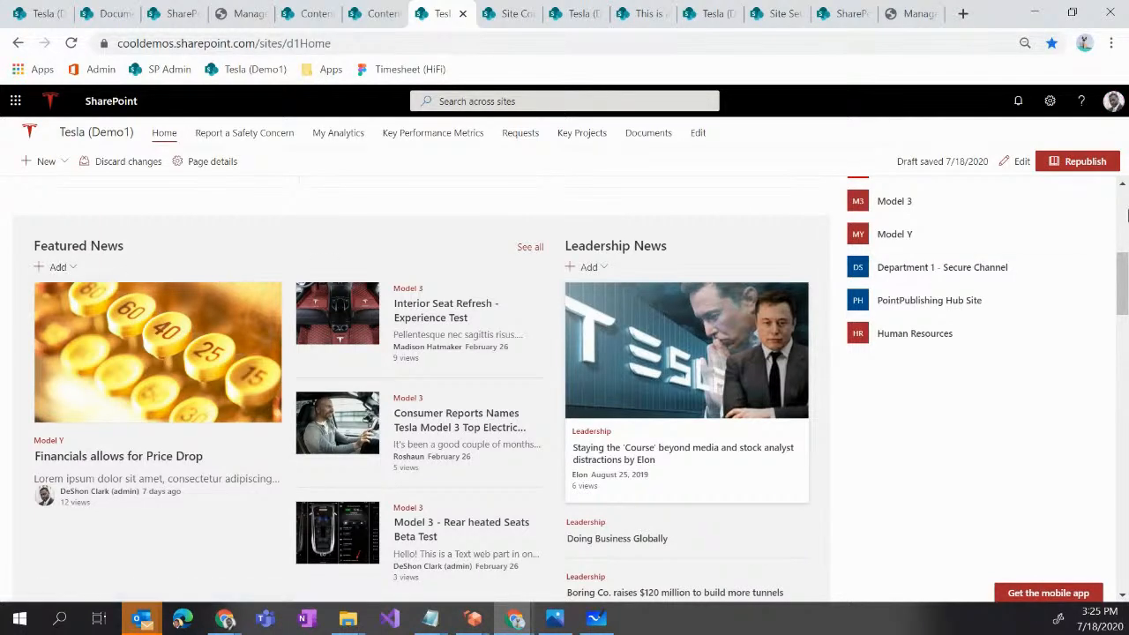
Put the home page into edit mode and set the Featured News web part's layout to Hub News.
left_click(1027, 165)
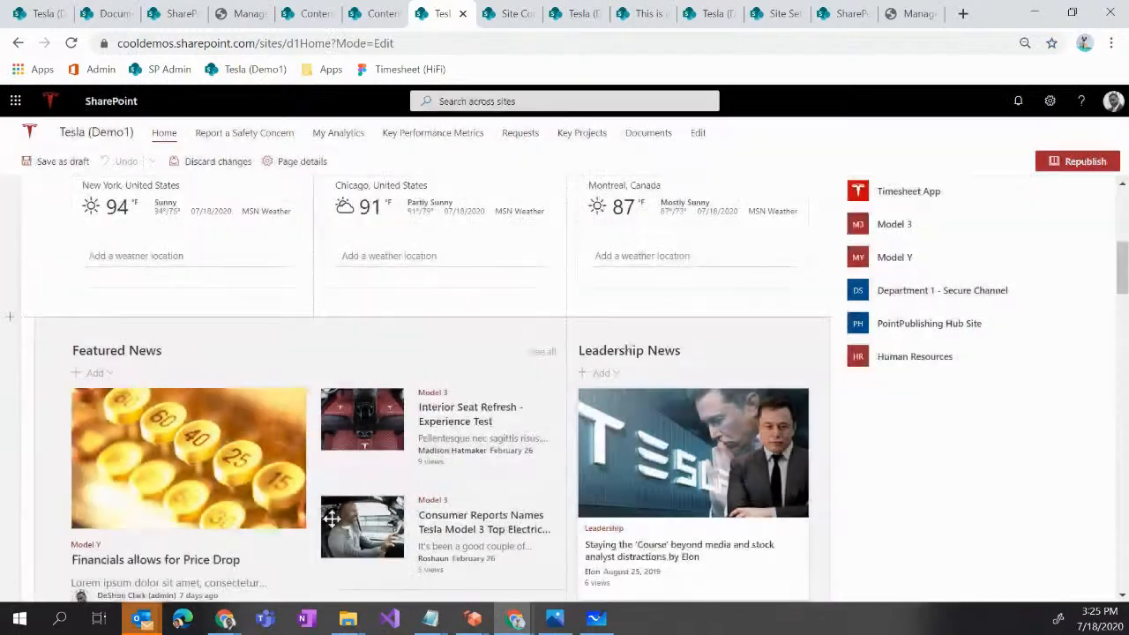
scroll(185, 385, "down", 1)
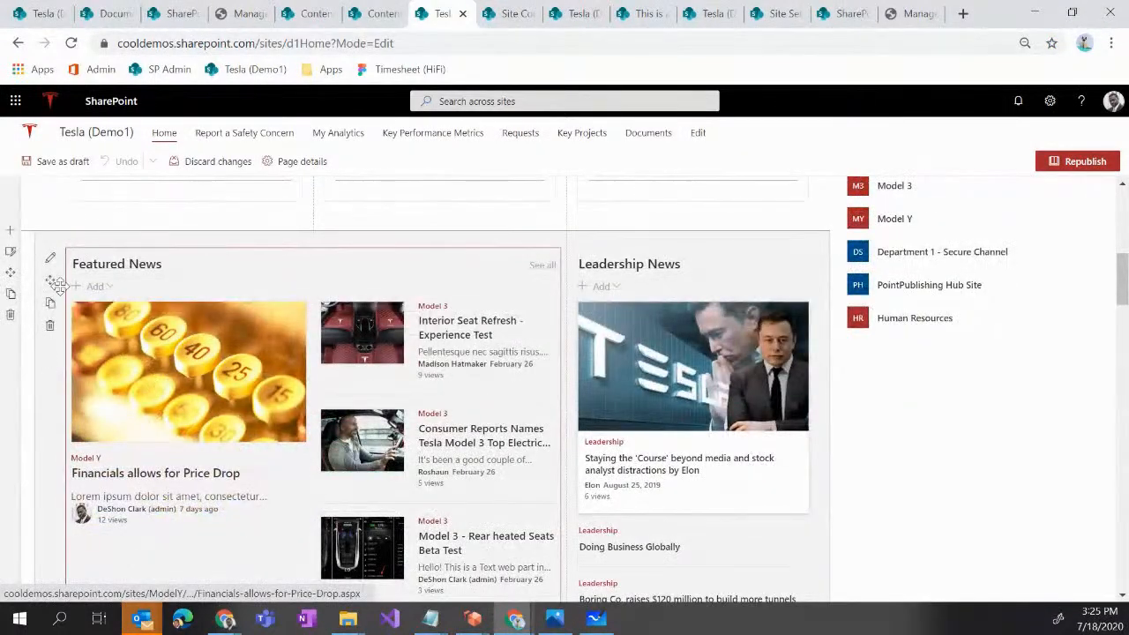
left_click(50, 258)
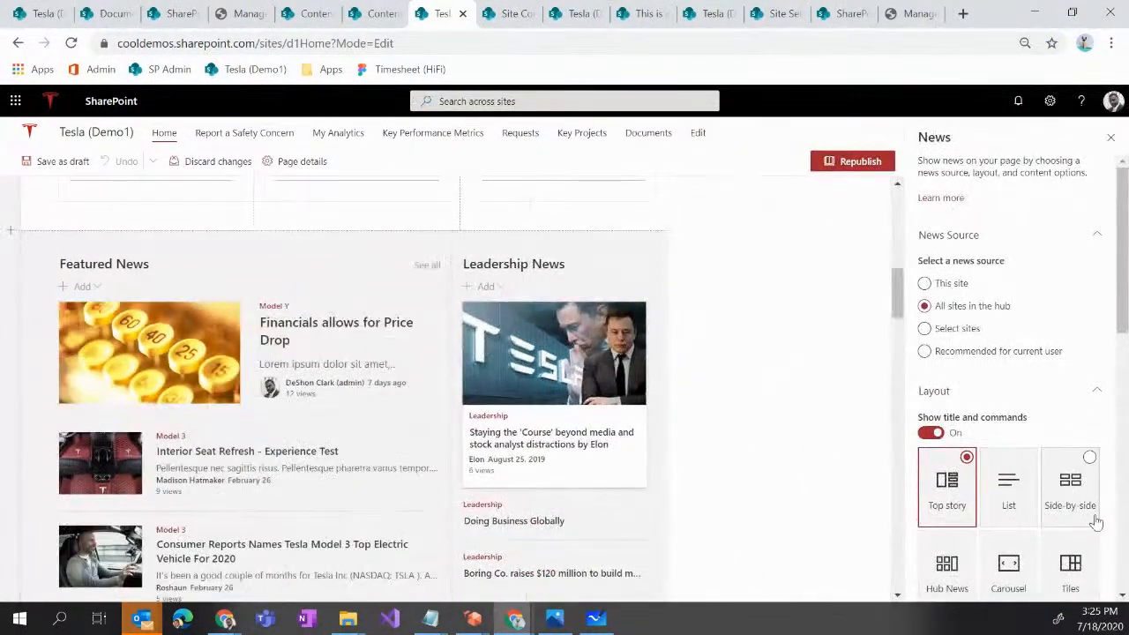
left_click(961, 571)
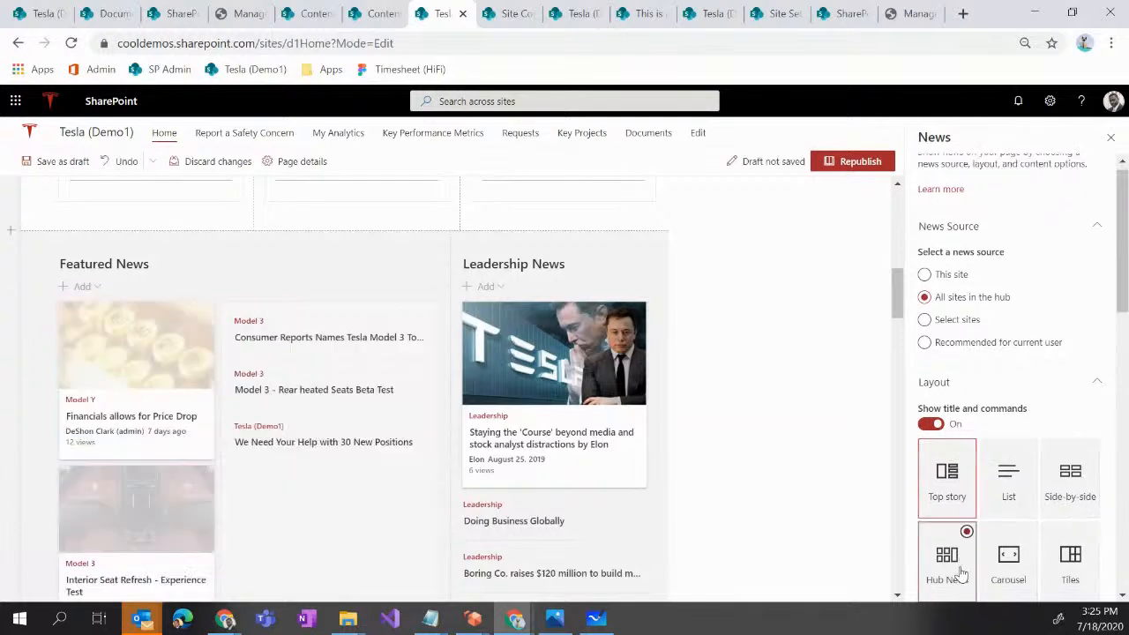
scroll(390, 508, "down", 1)
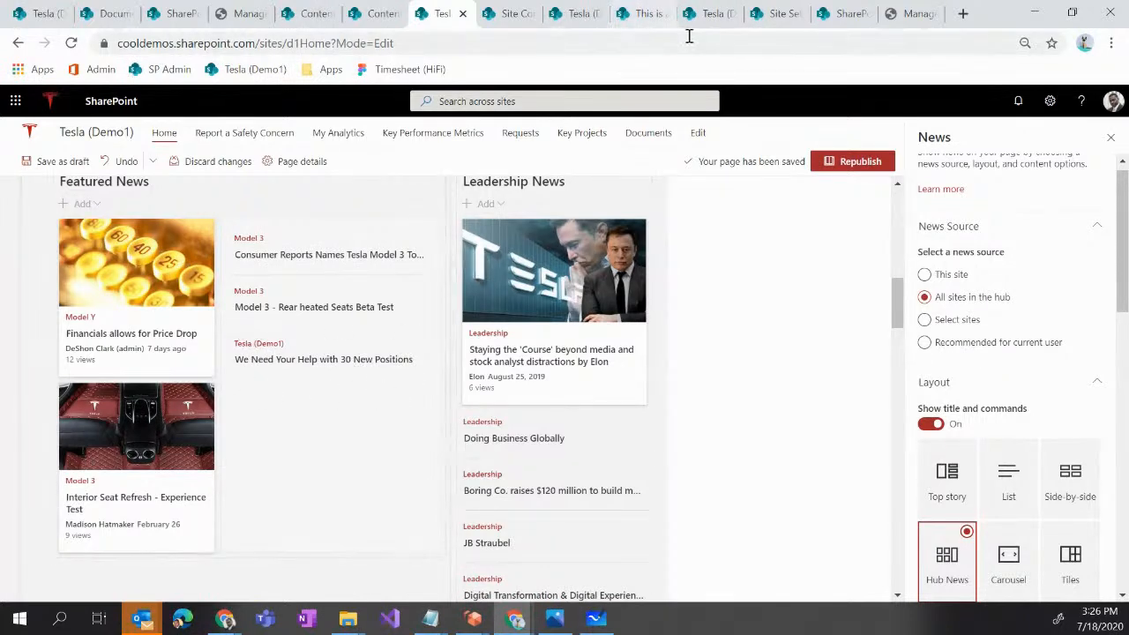
Check the isfeatured:true search results in their open tab and return to the home page being edited.
left_click(908, 16)
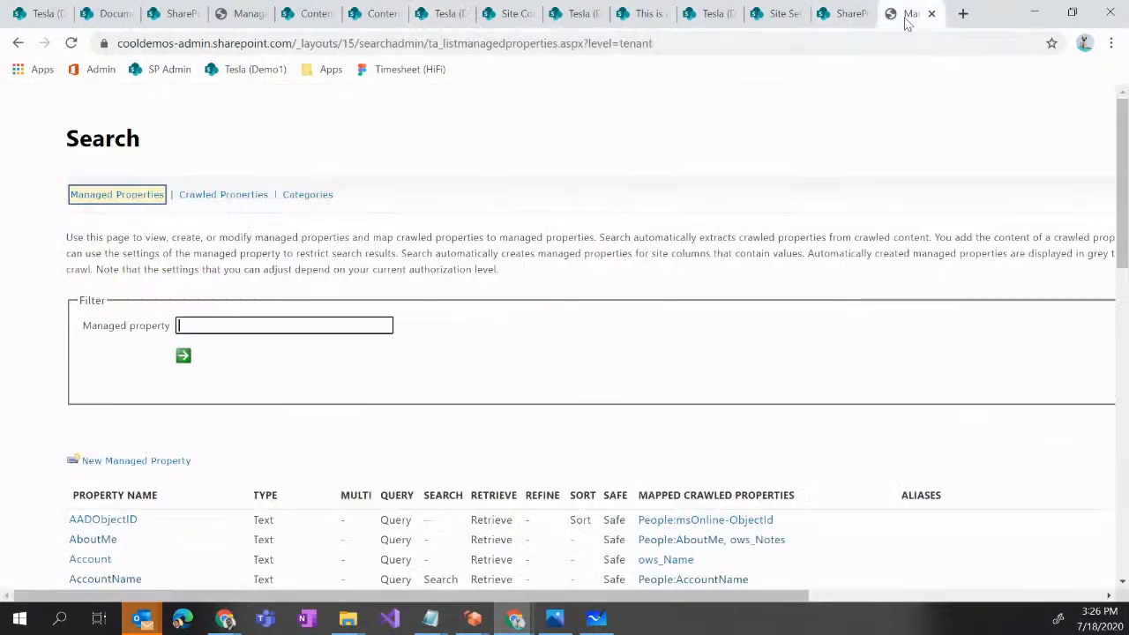
left_click(851, 18)
left_click(767, 17)
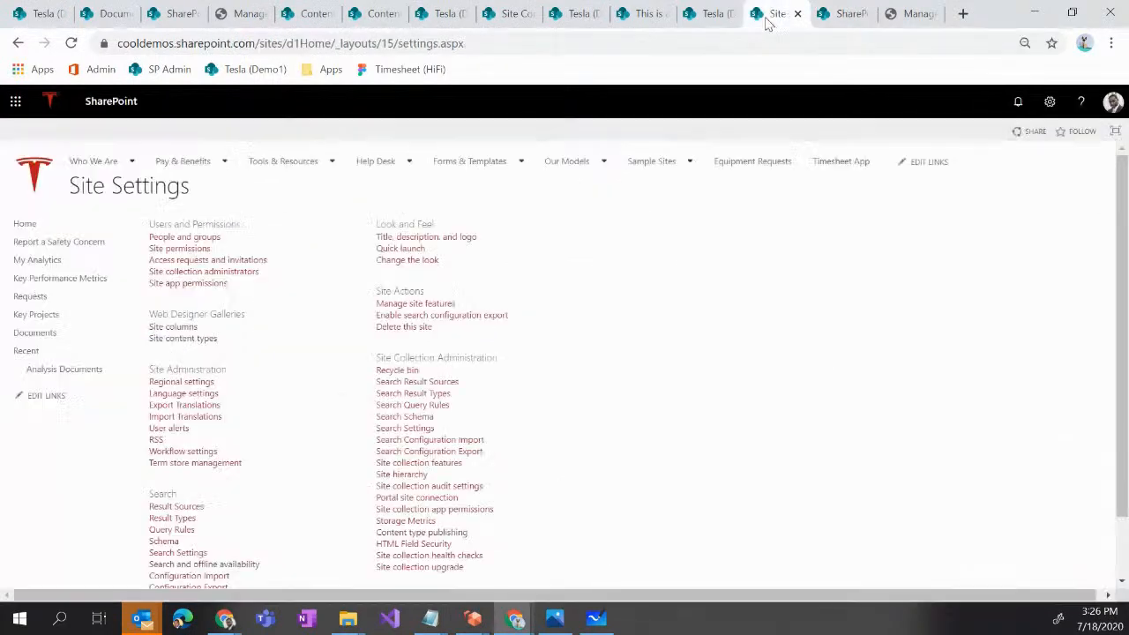
left_click(717, 20)
left_click(647, 18)
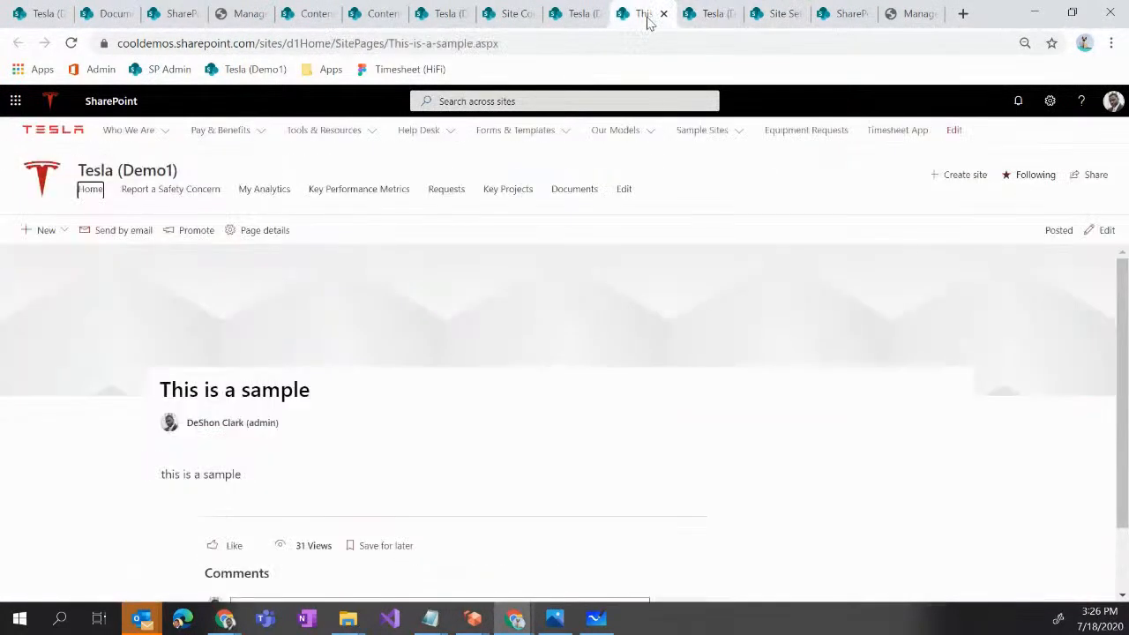
left_click(573, 25)
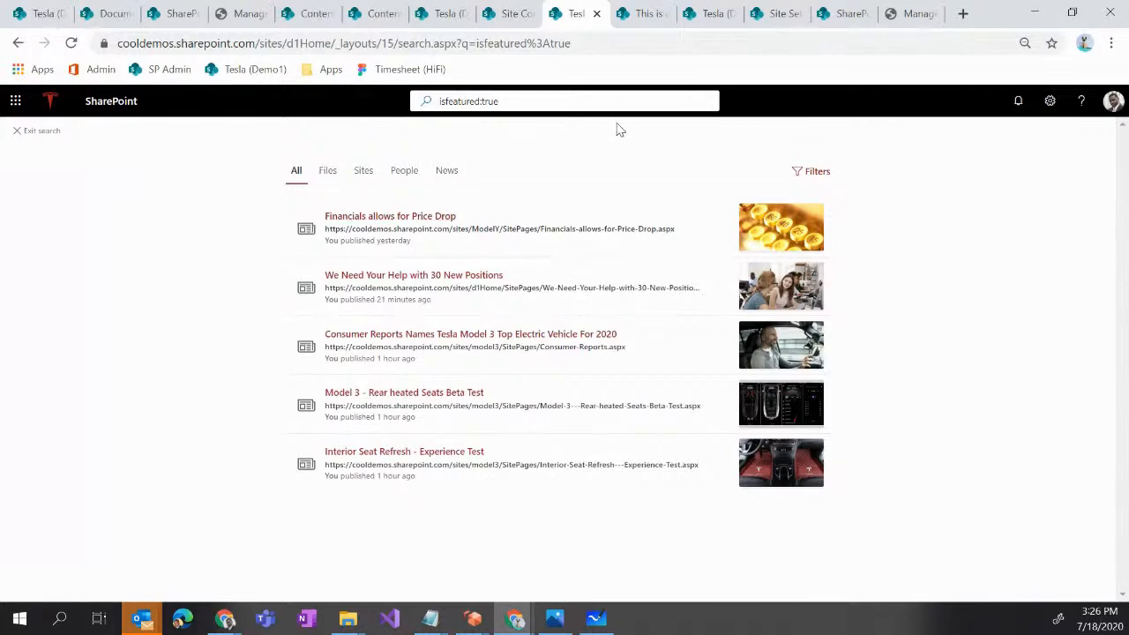
left_click(514, 18)
left_click(445, 17)
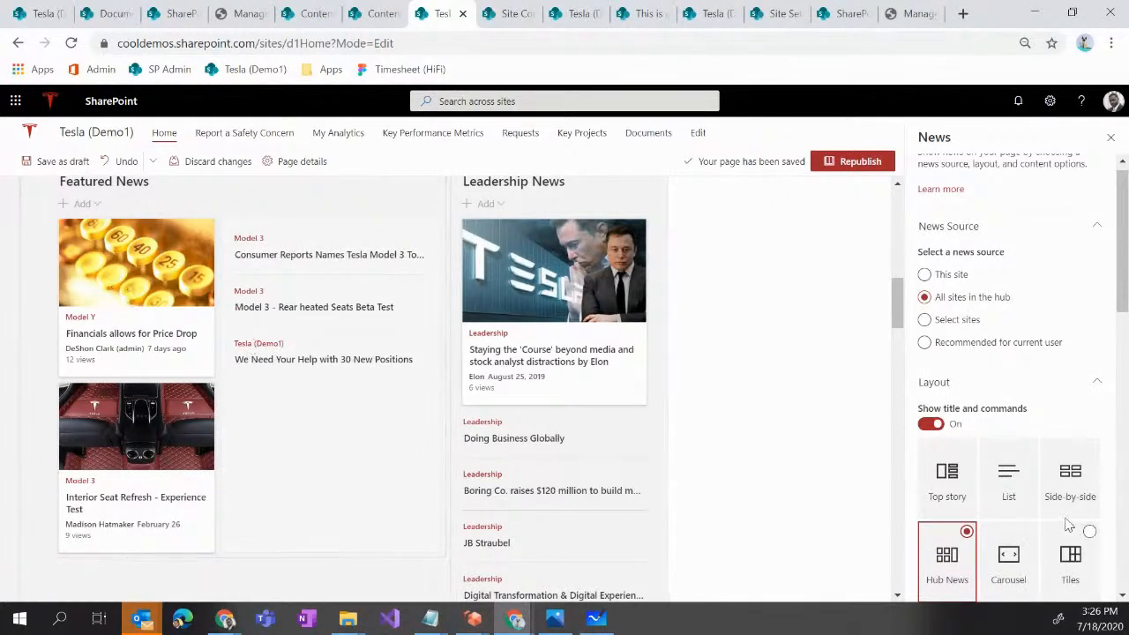
Compare the Featured News web part's Top story and Hub News layouts, leave it on Top story and republish the home page.
left_click(949, 477)
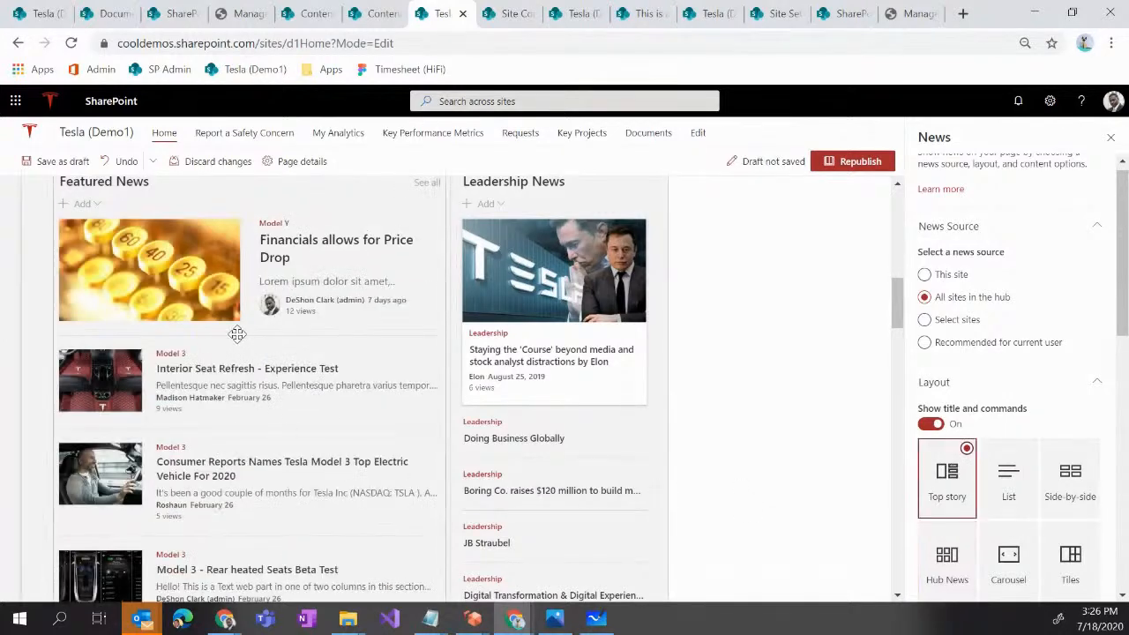
left_click(939, 566)
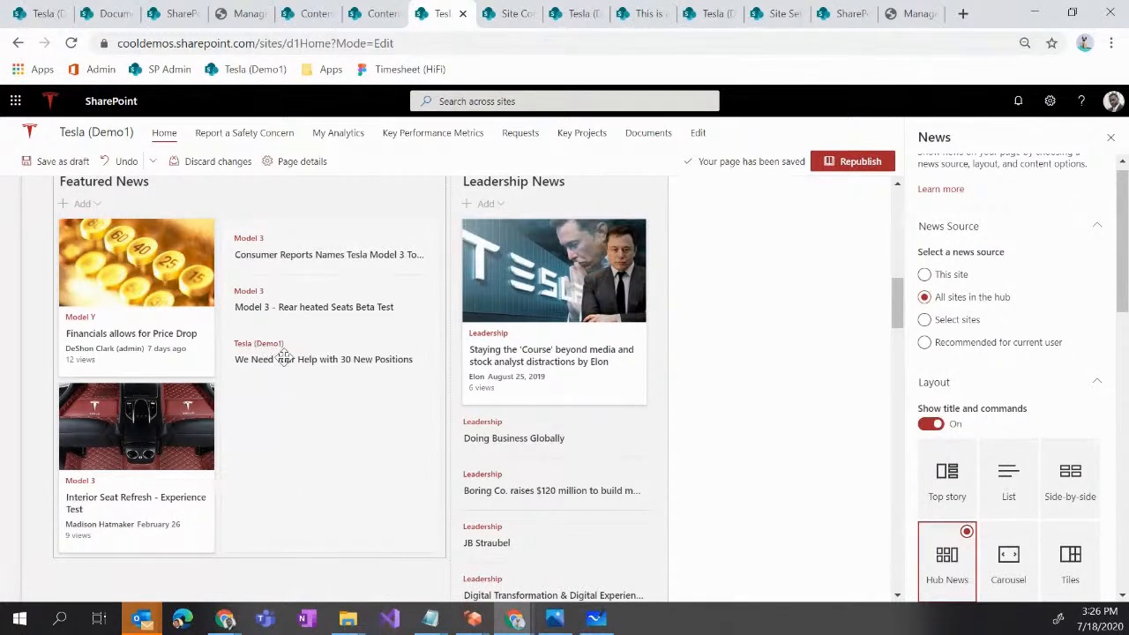
left_click(948, 500)
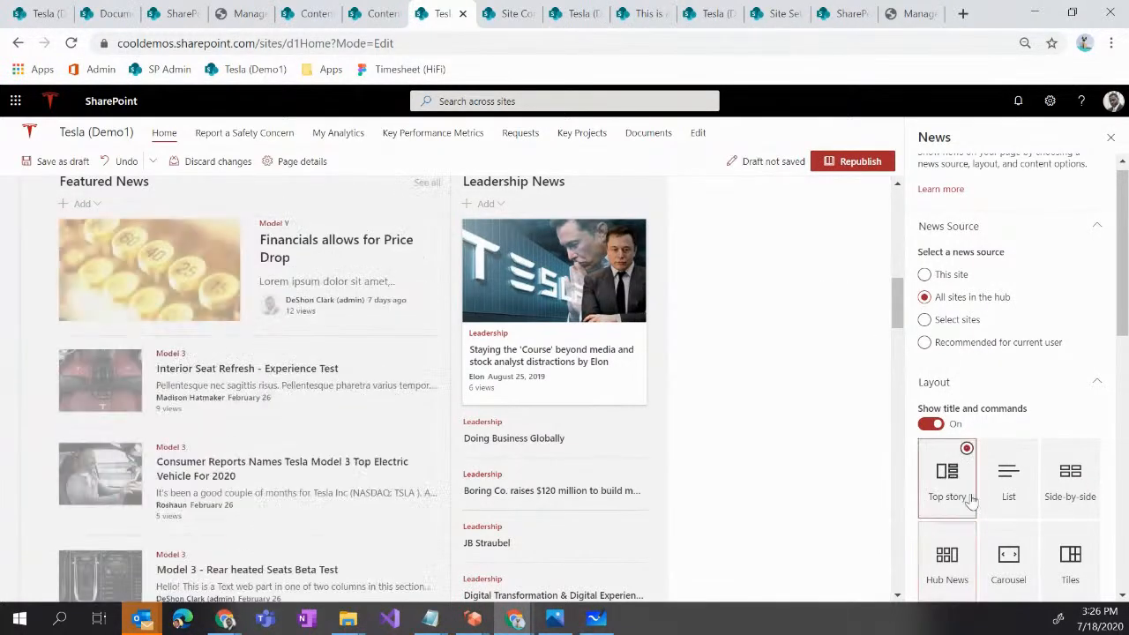
left_click(1111, 138)
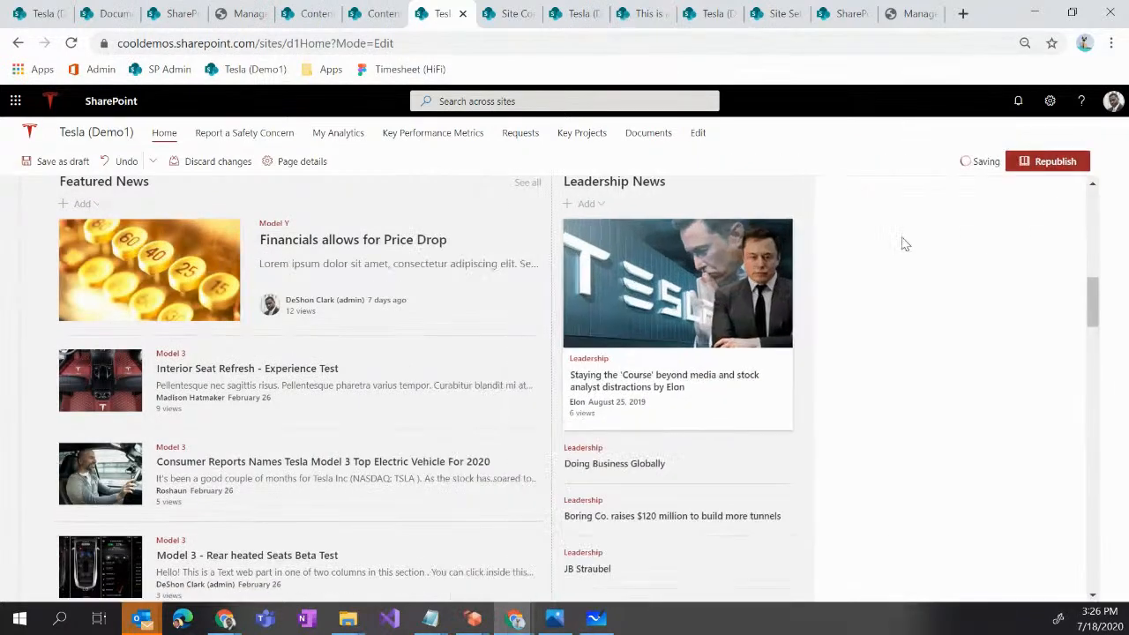
left_click(1083, 161)
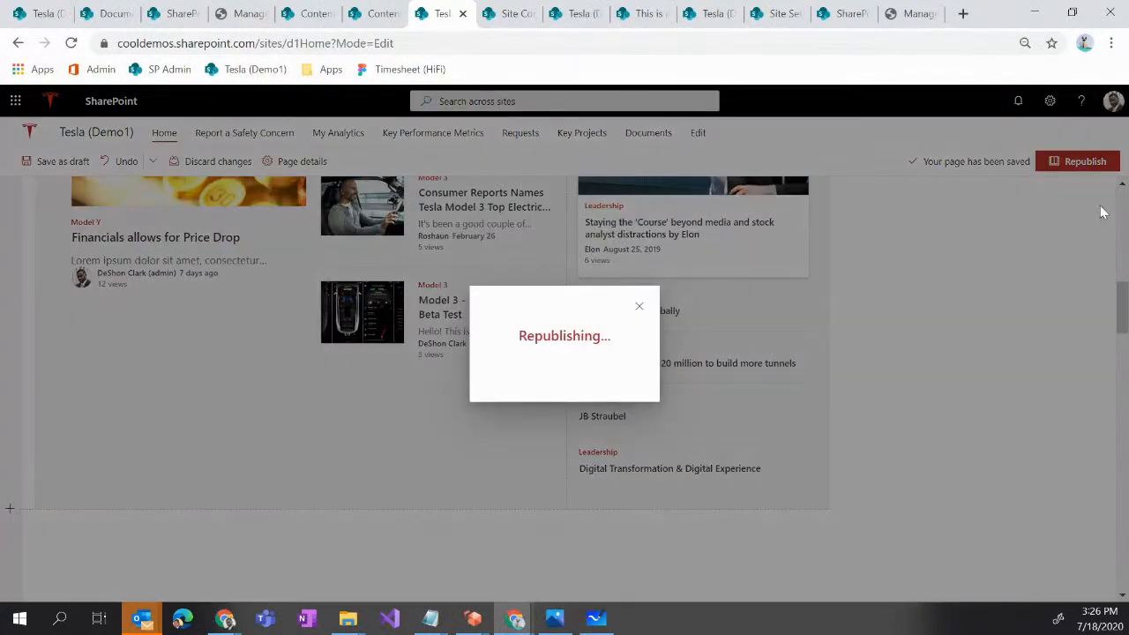